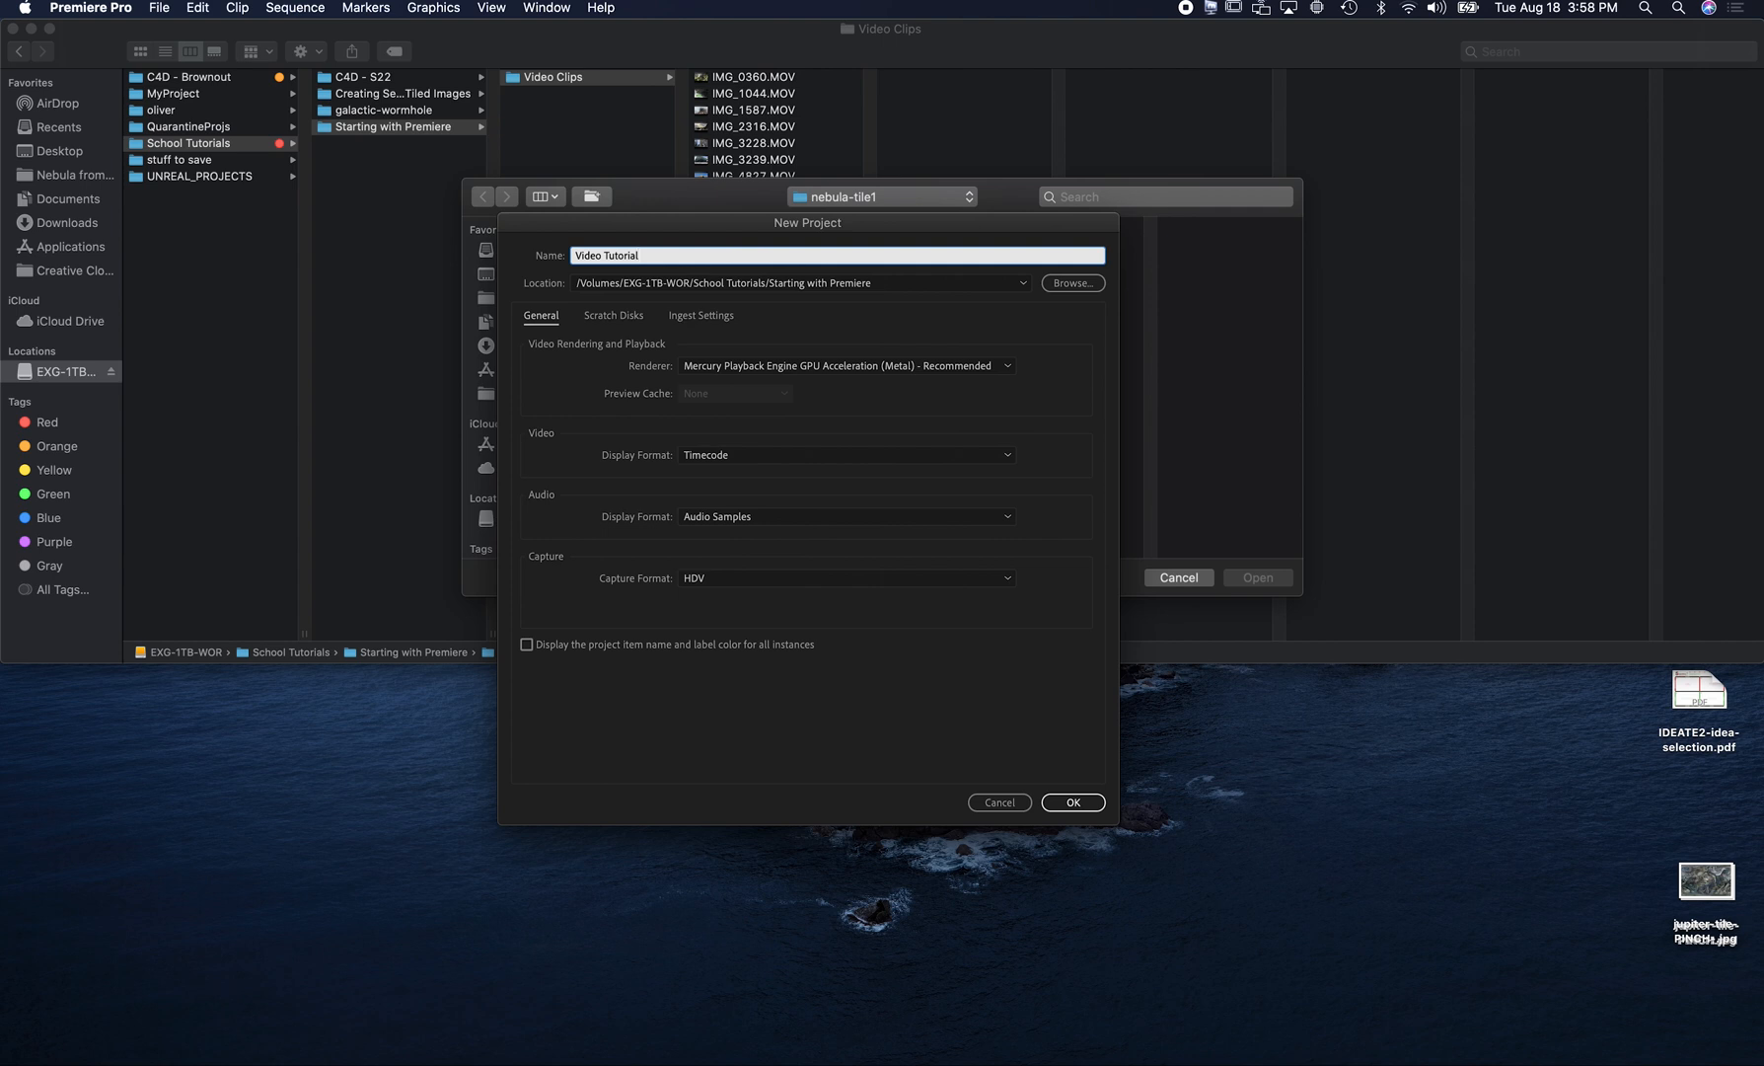
- Create a new project named Video Tutorial 1 in the Starting with Premiere folder
left_click(1073, 282)
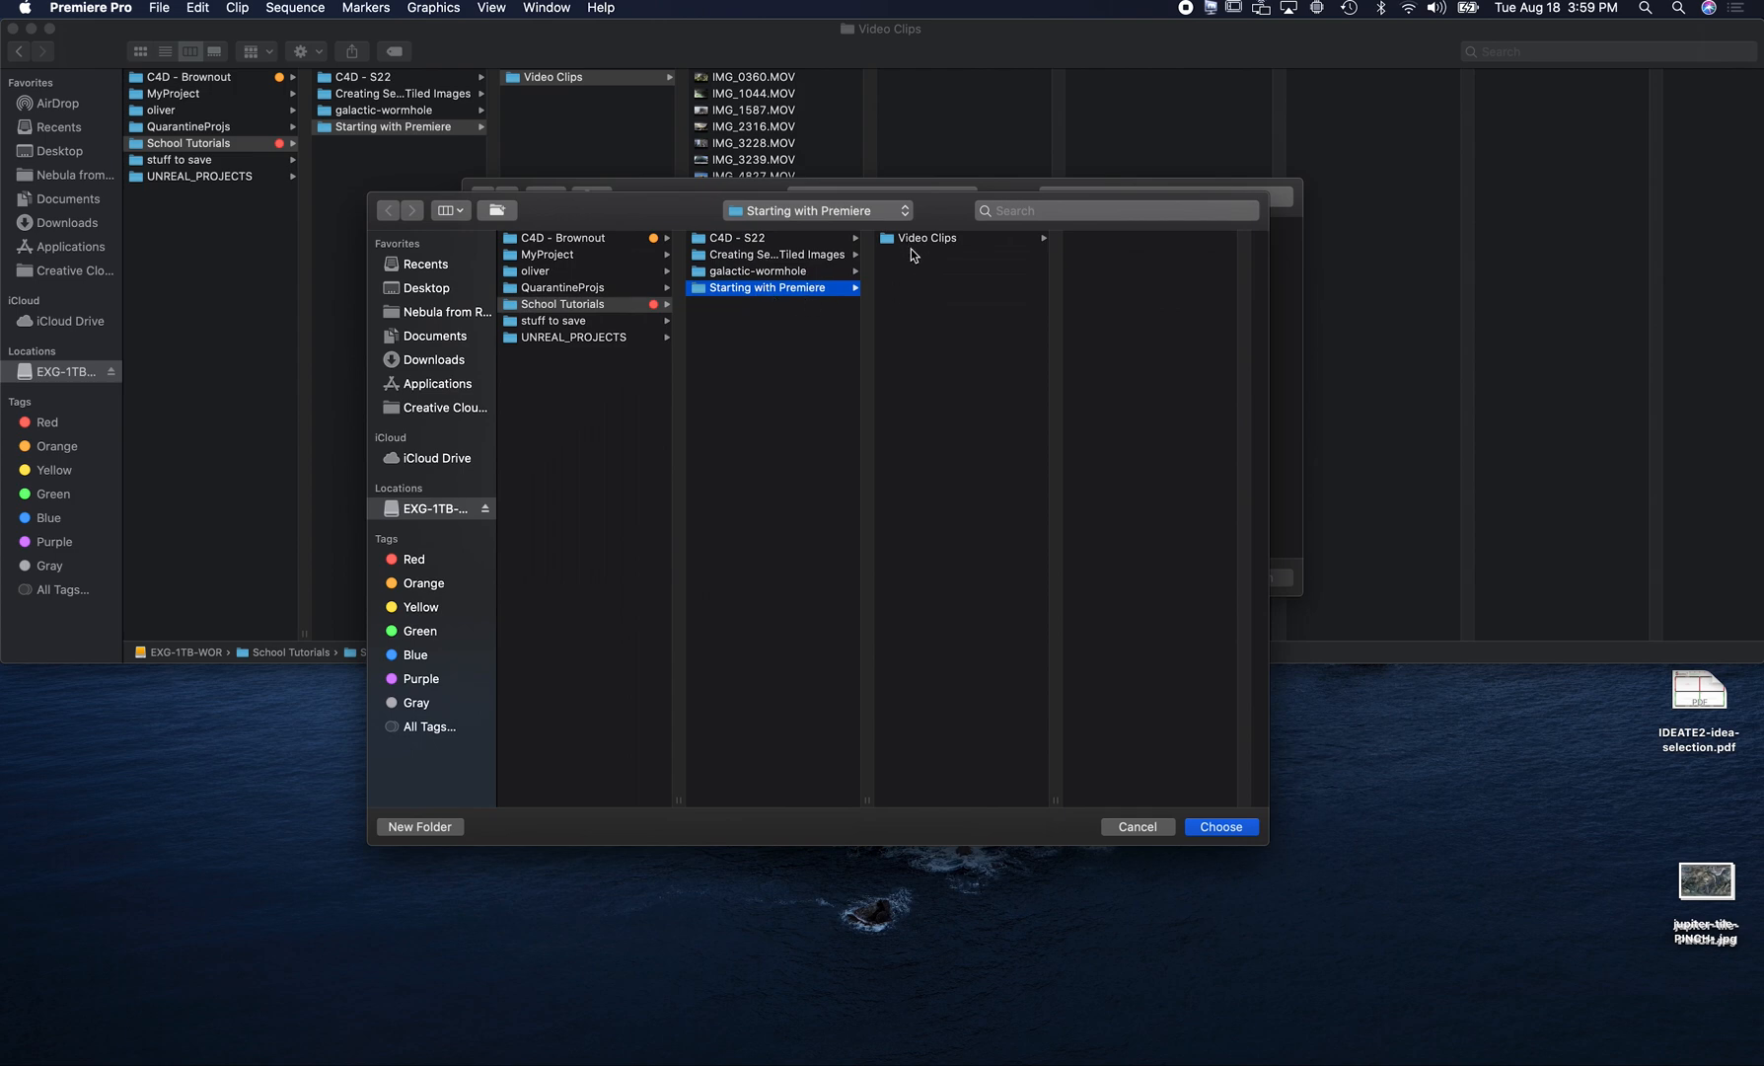
left_click(1221, 826)
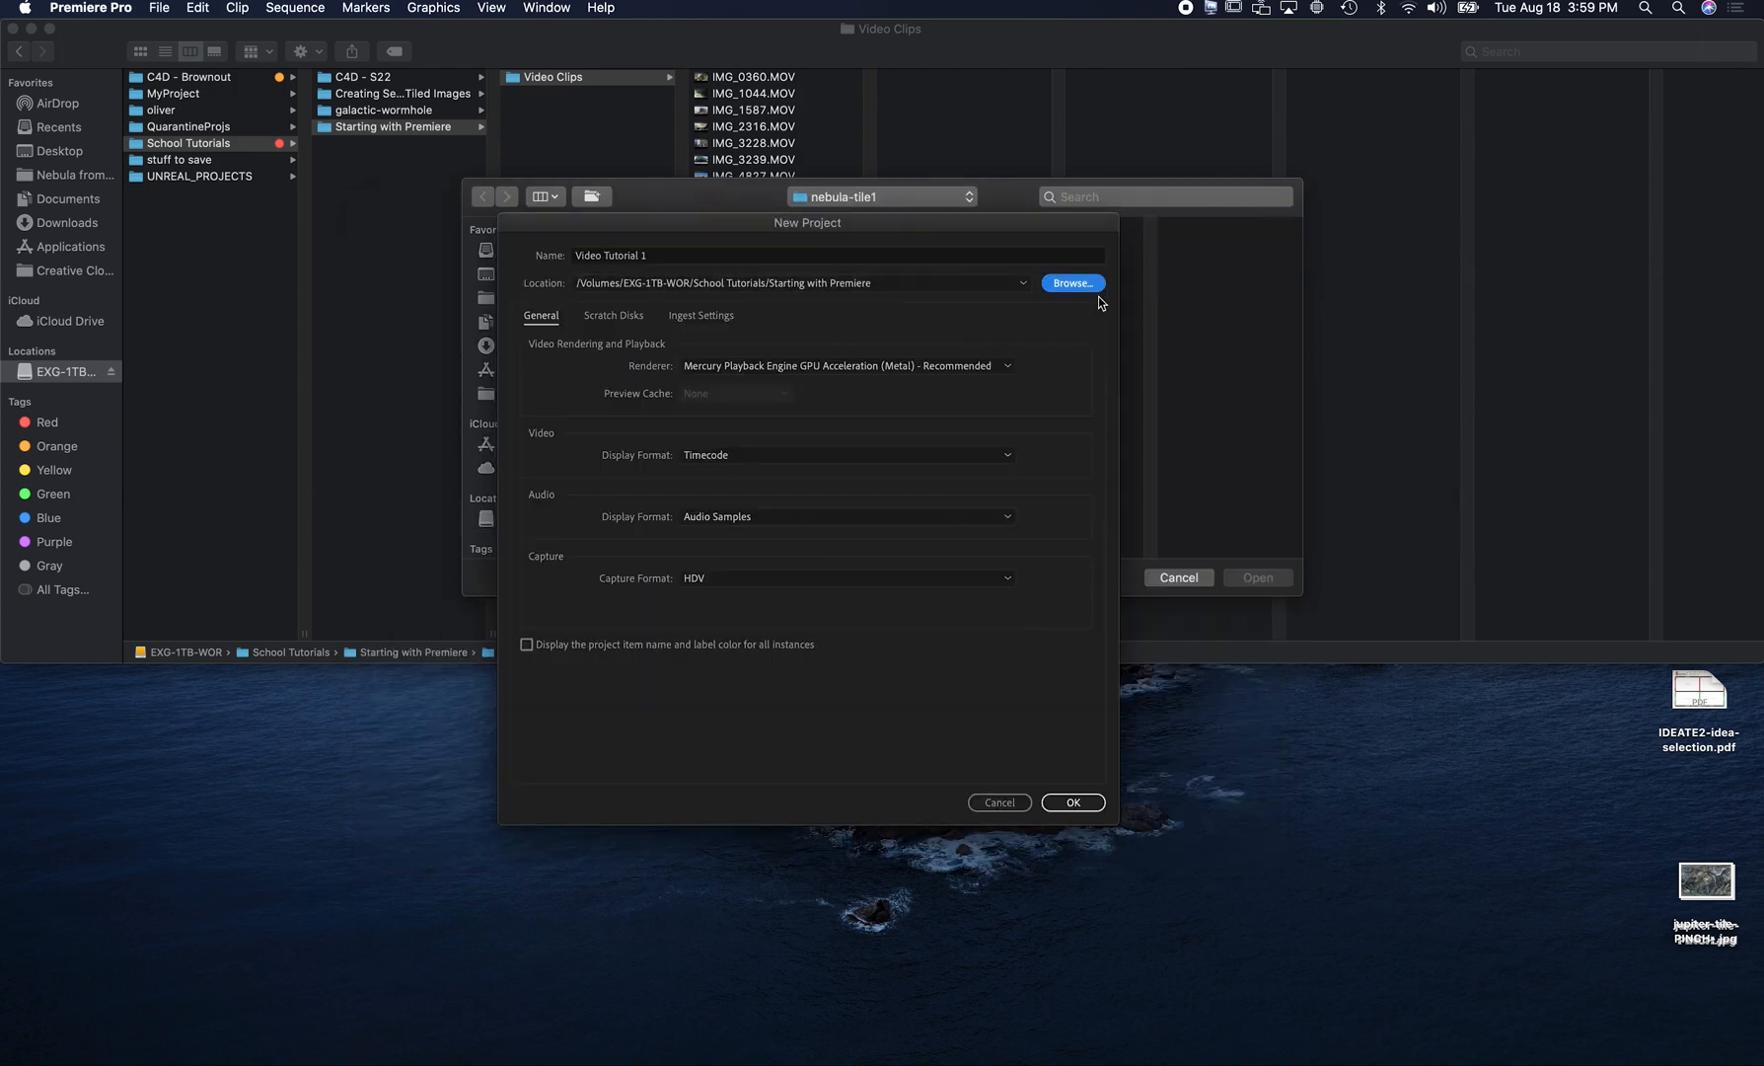
left_click(1074, 801)
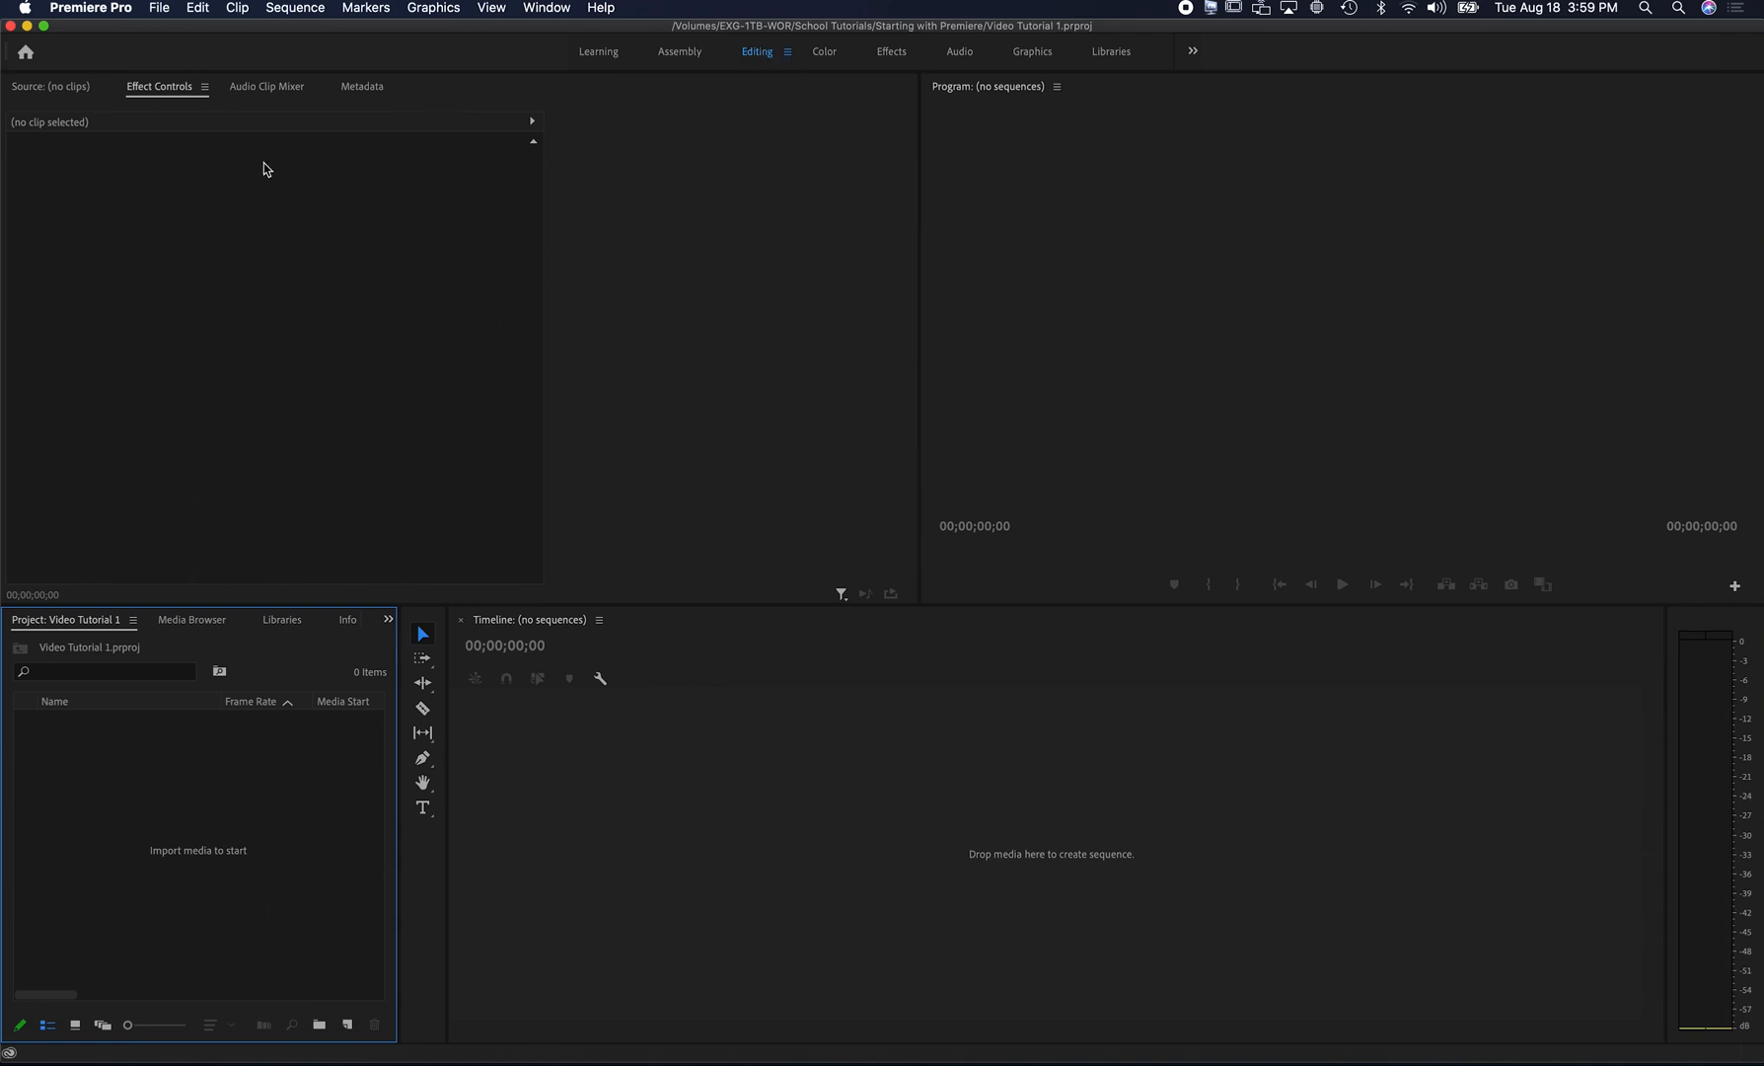
- Import all the MOV clips from School Tutorials > Starting with Premiere > Video Clips on the EXG-1TB-WOR drive
left_click(158, 8)
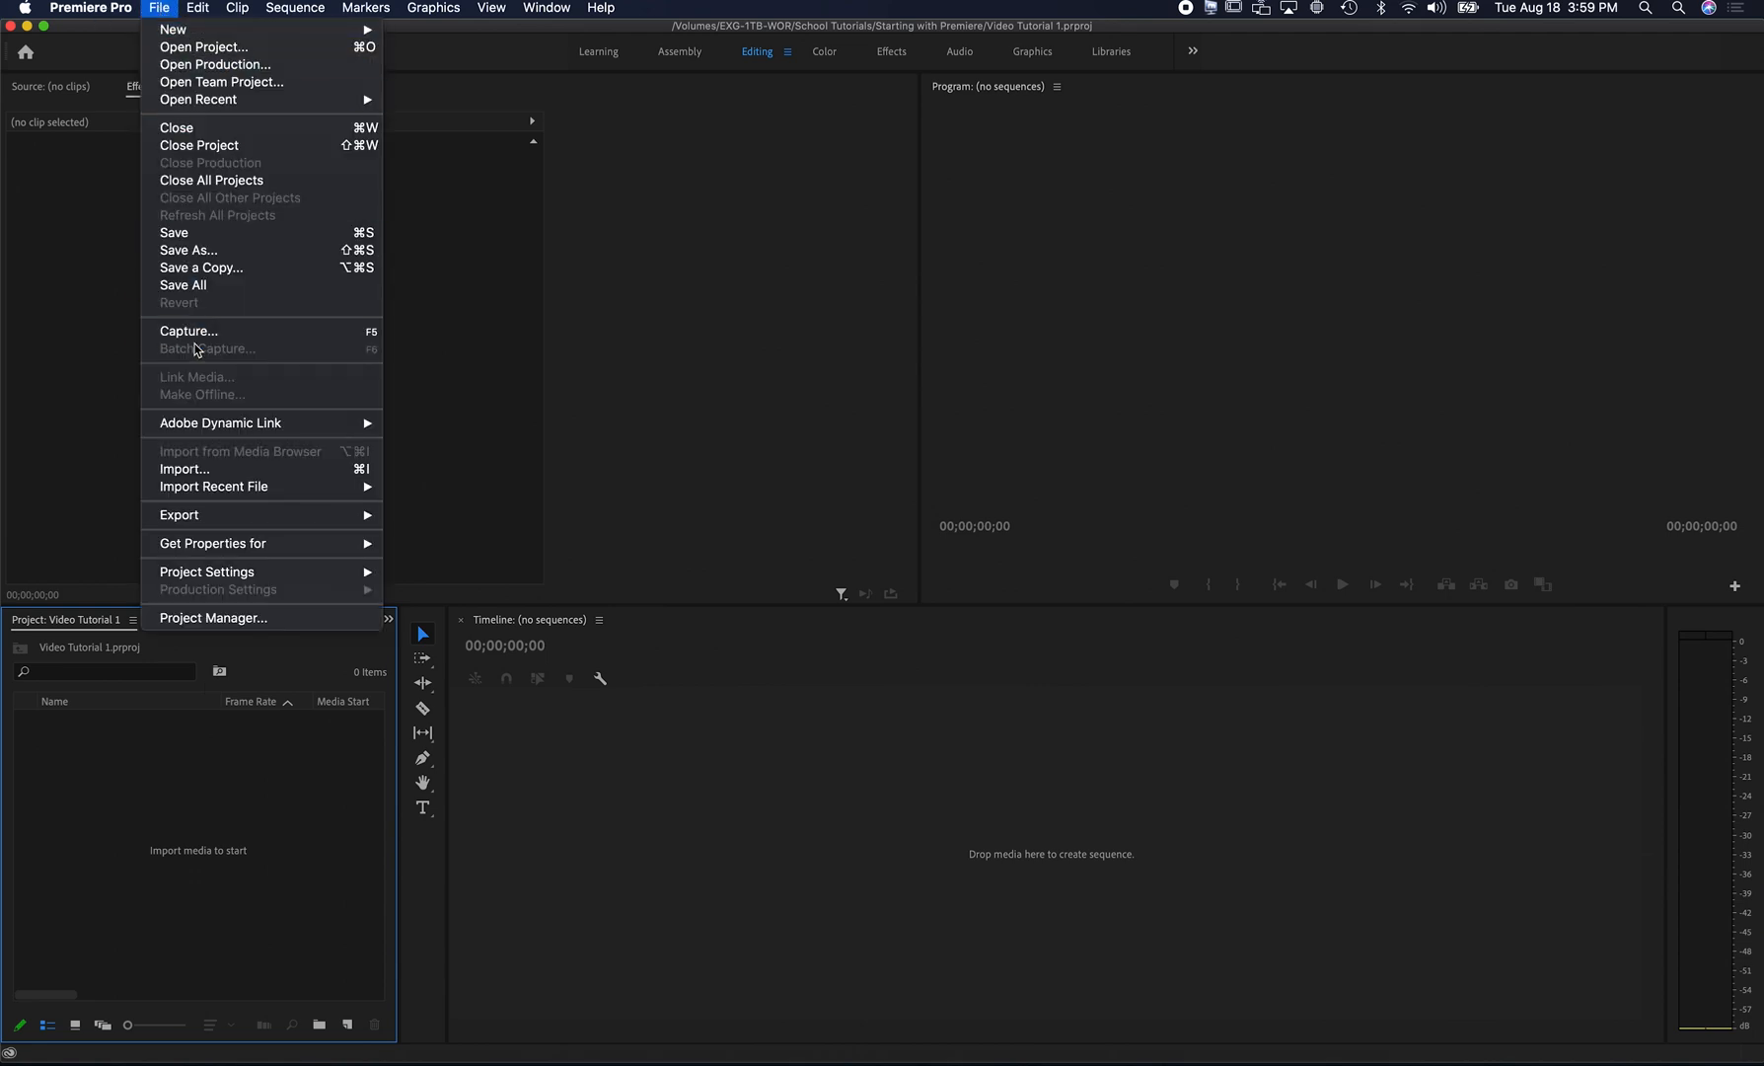
left_click(281, 469)
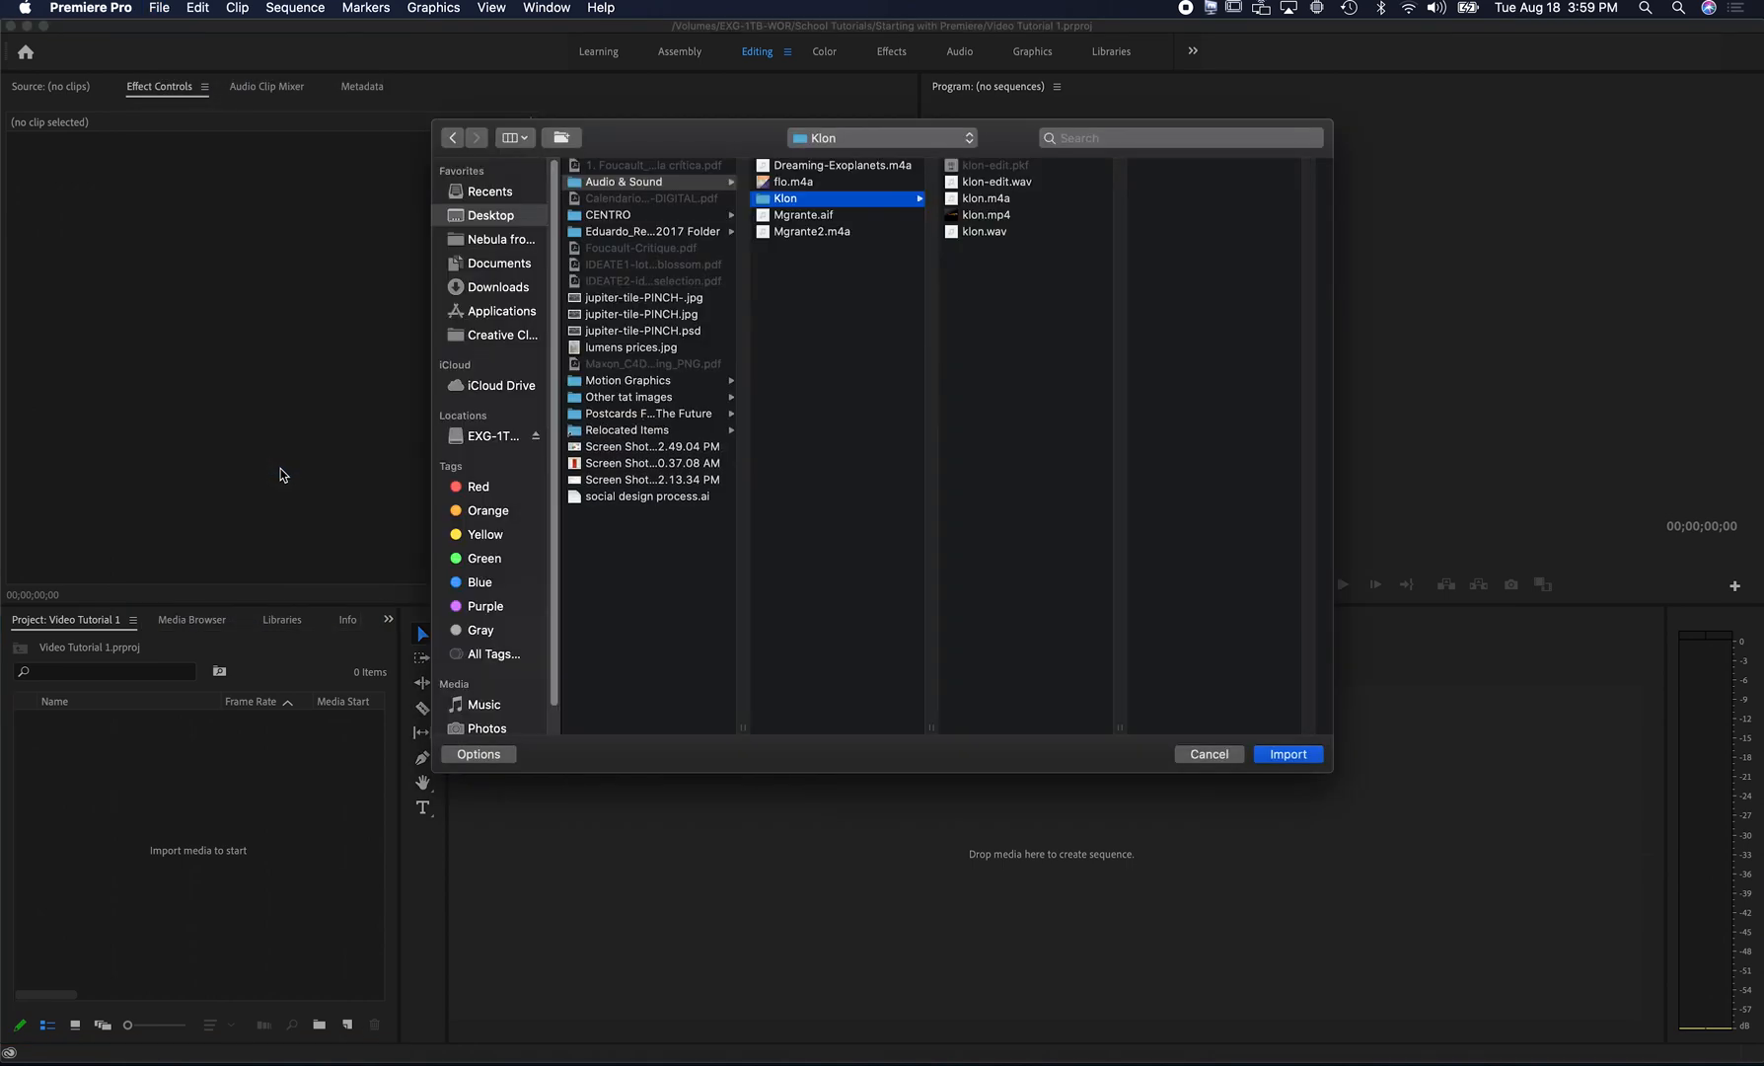
left_click_drag(730, 139, 640, 278)
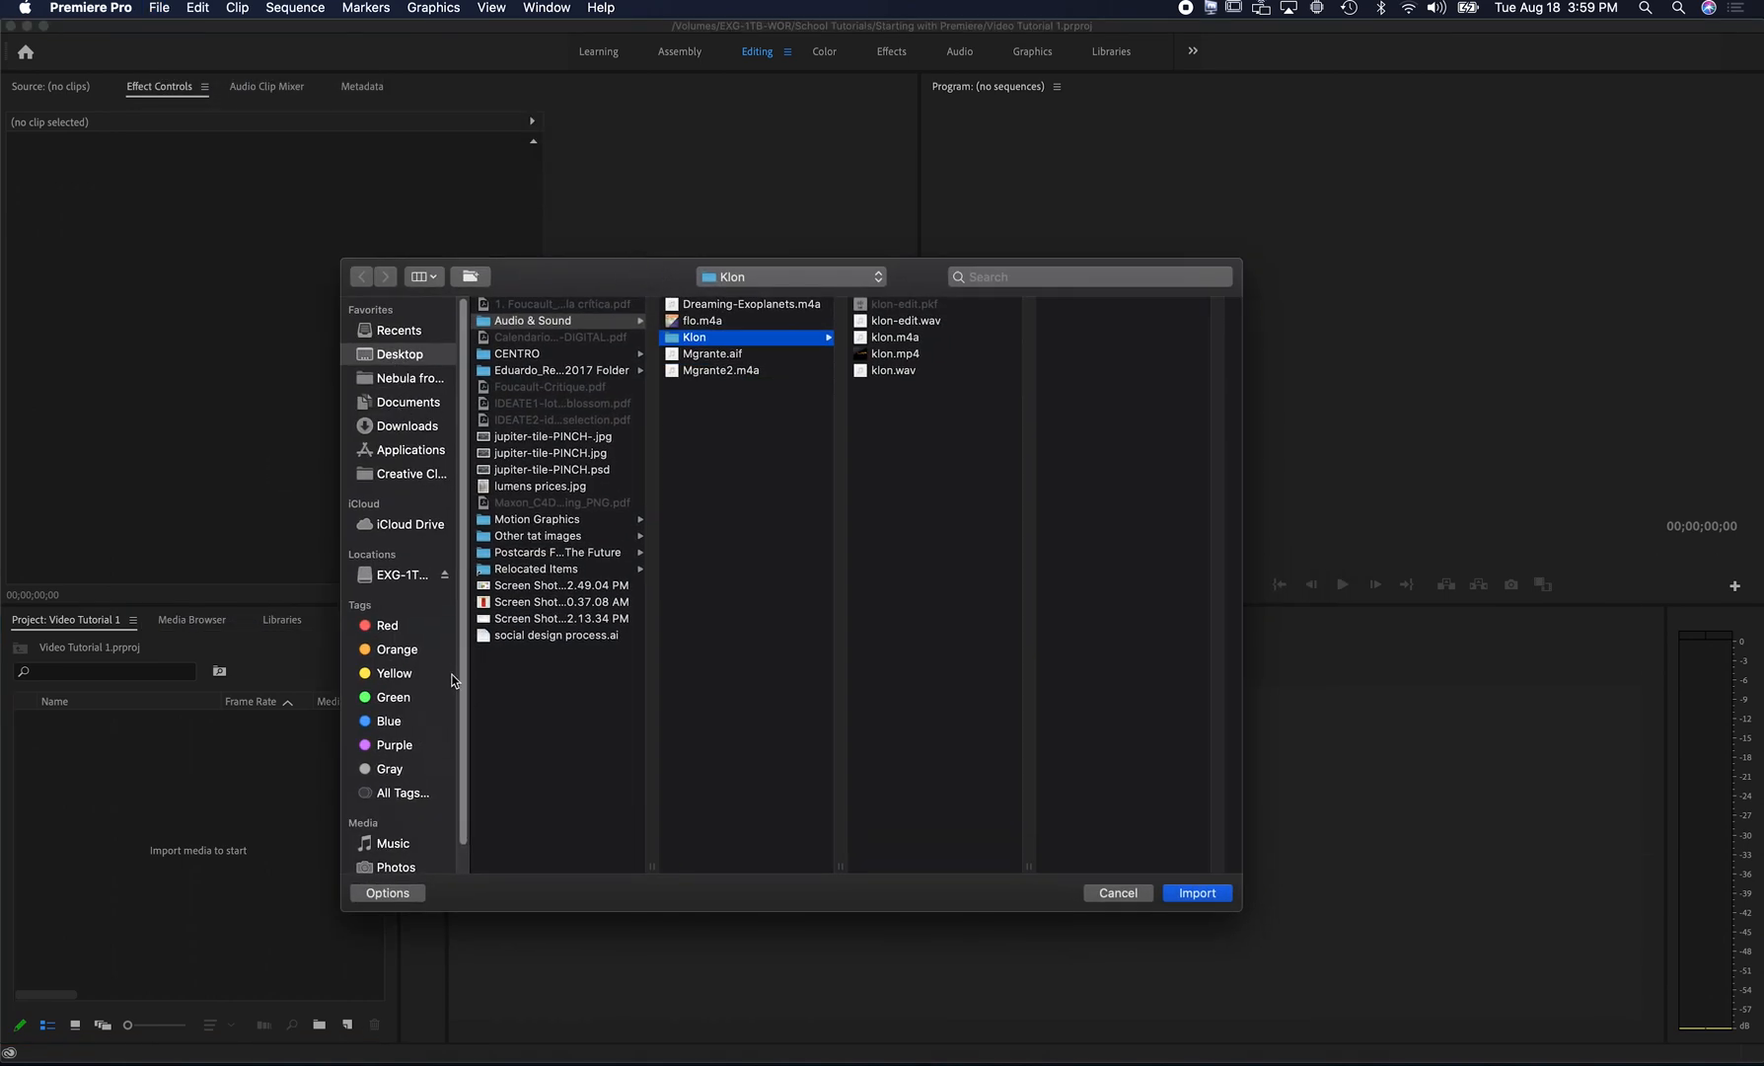
left_click(404, 577)
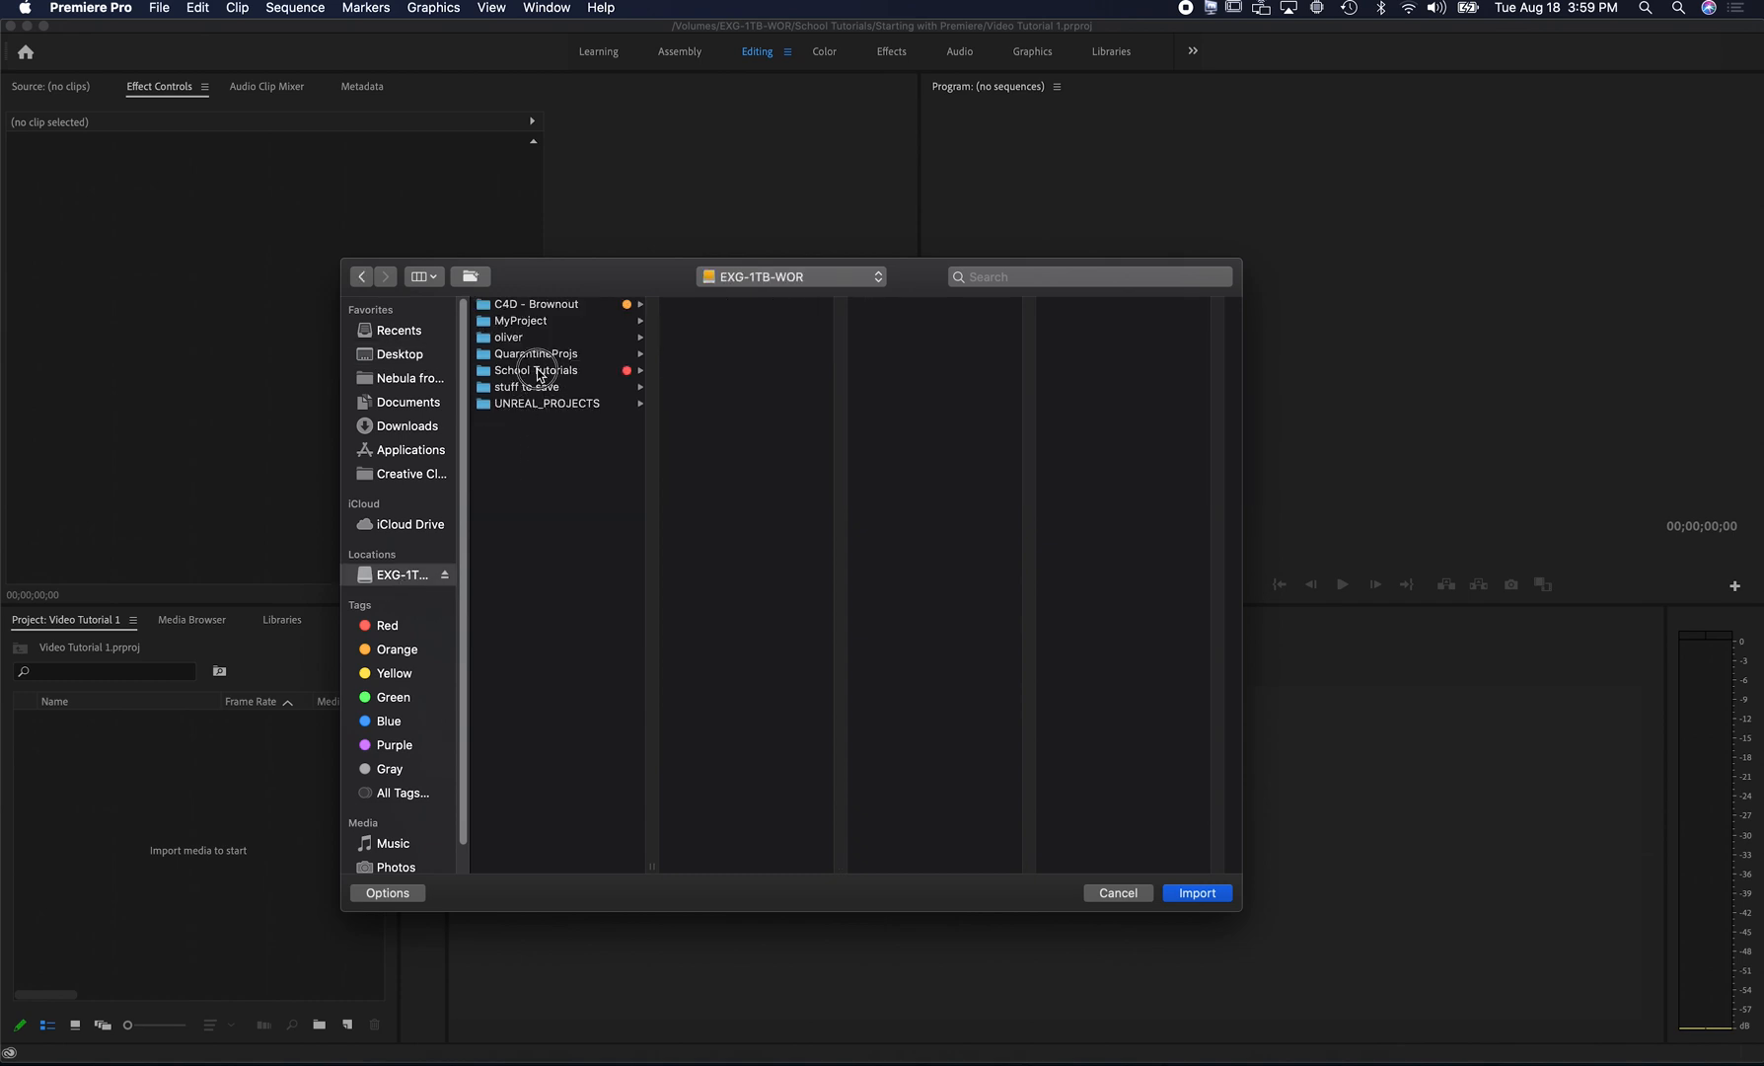
left_click(539, 372)
left_click(706, 357)
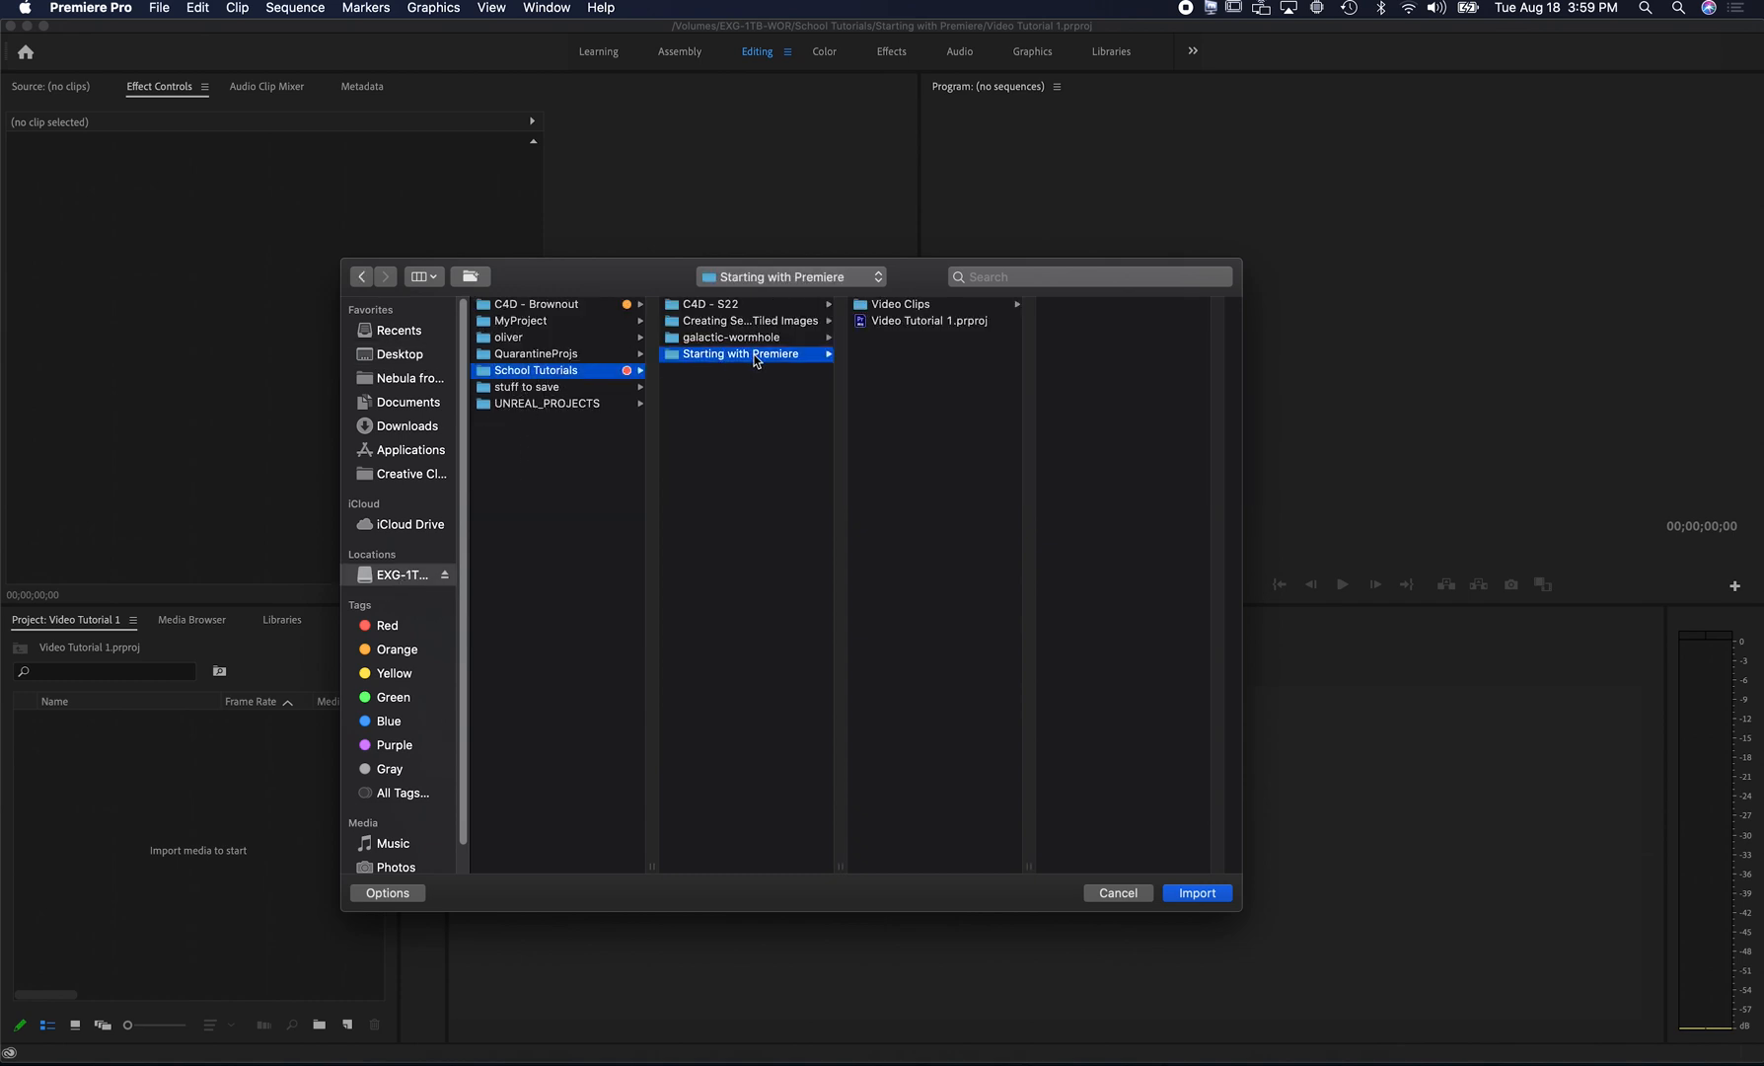
left_click(889, 307)
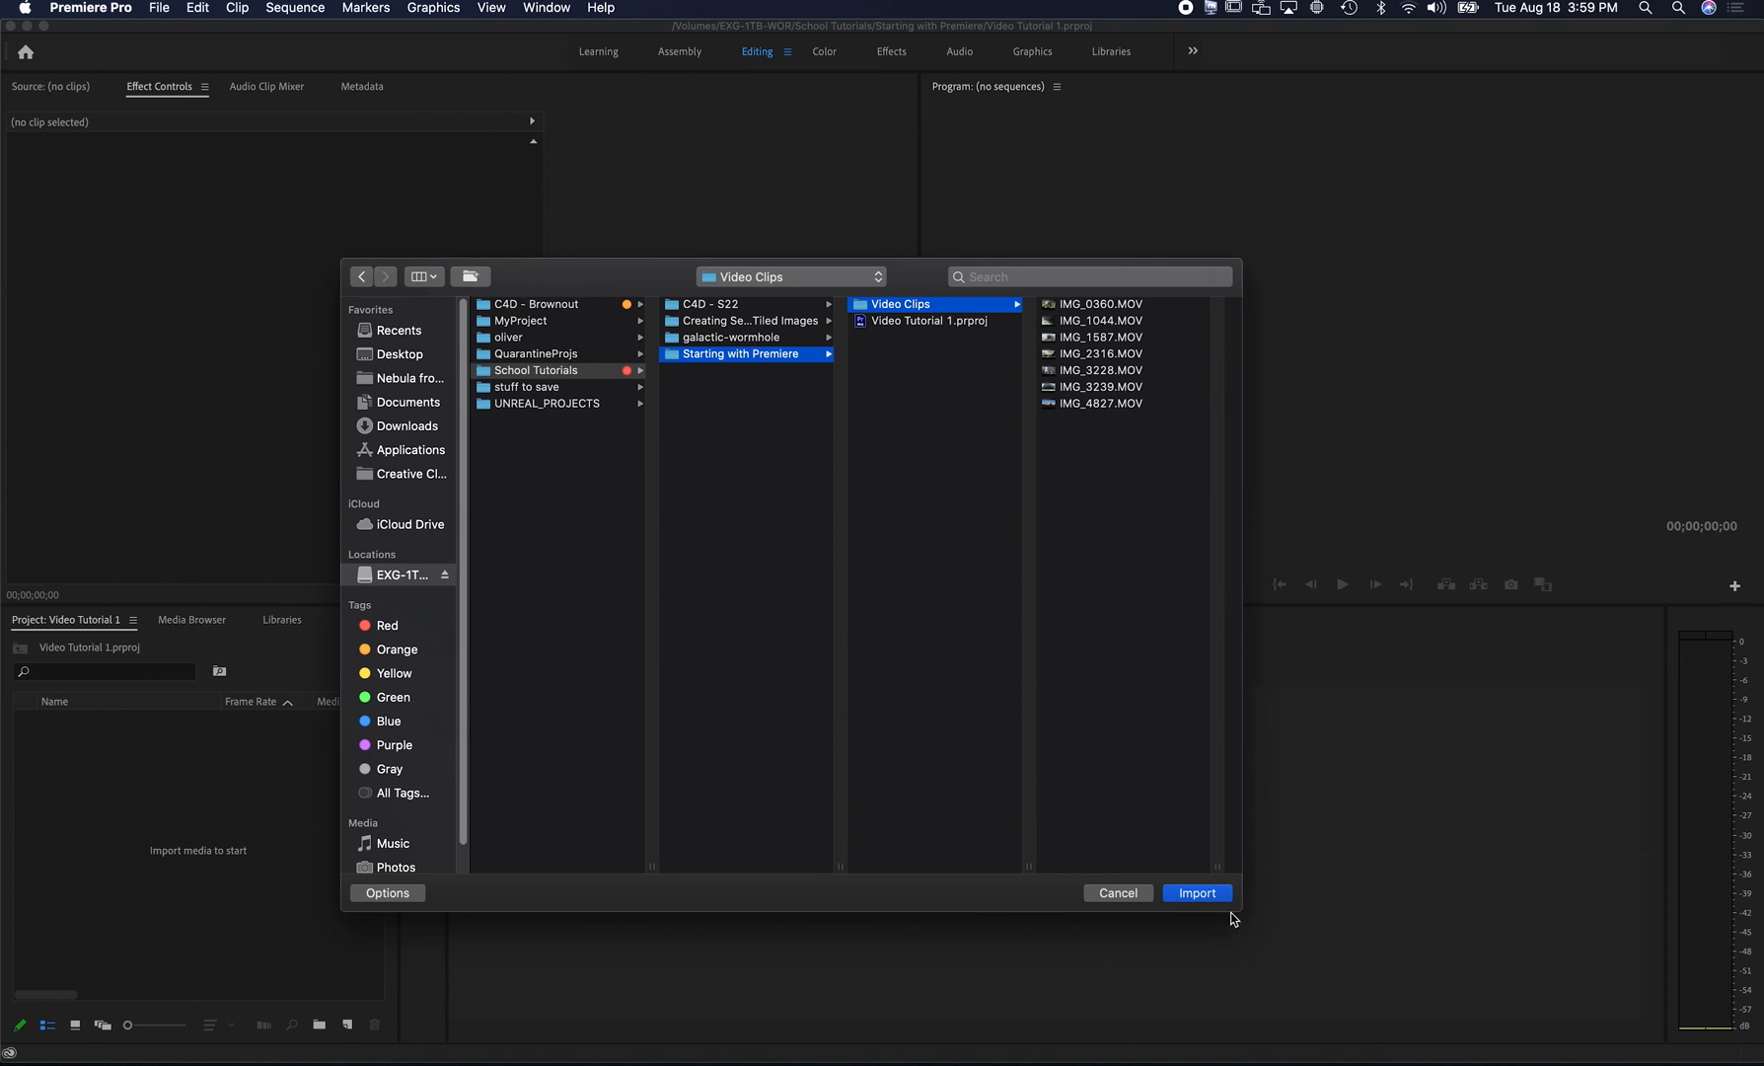
left_click(1140, 439)
key("super+a")
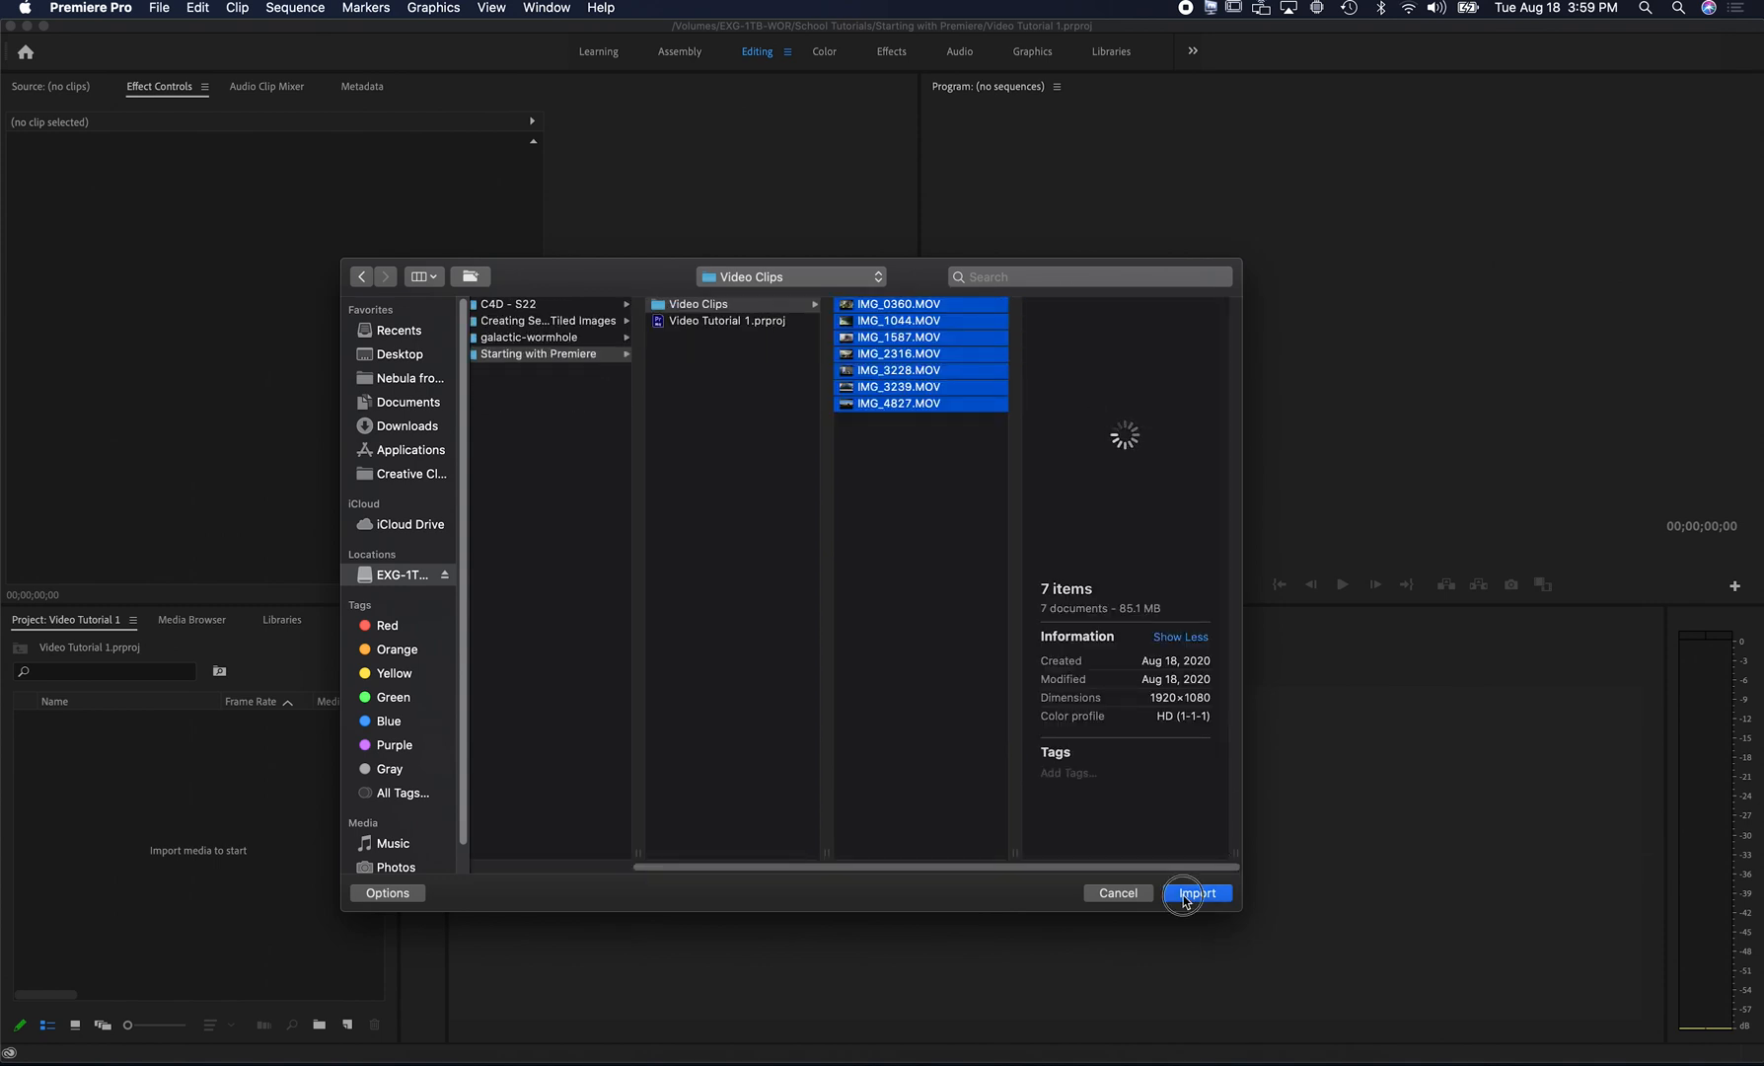
left_click(1185, 893)
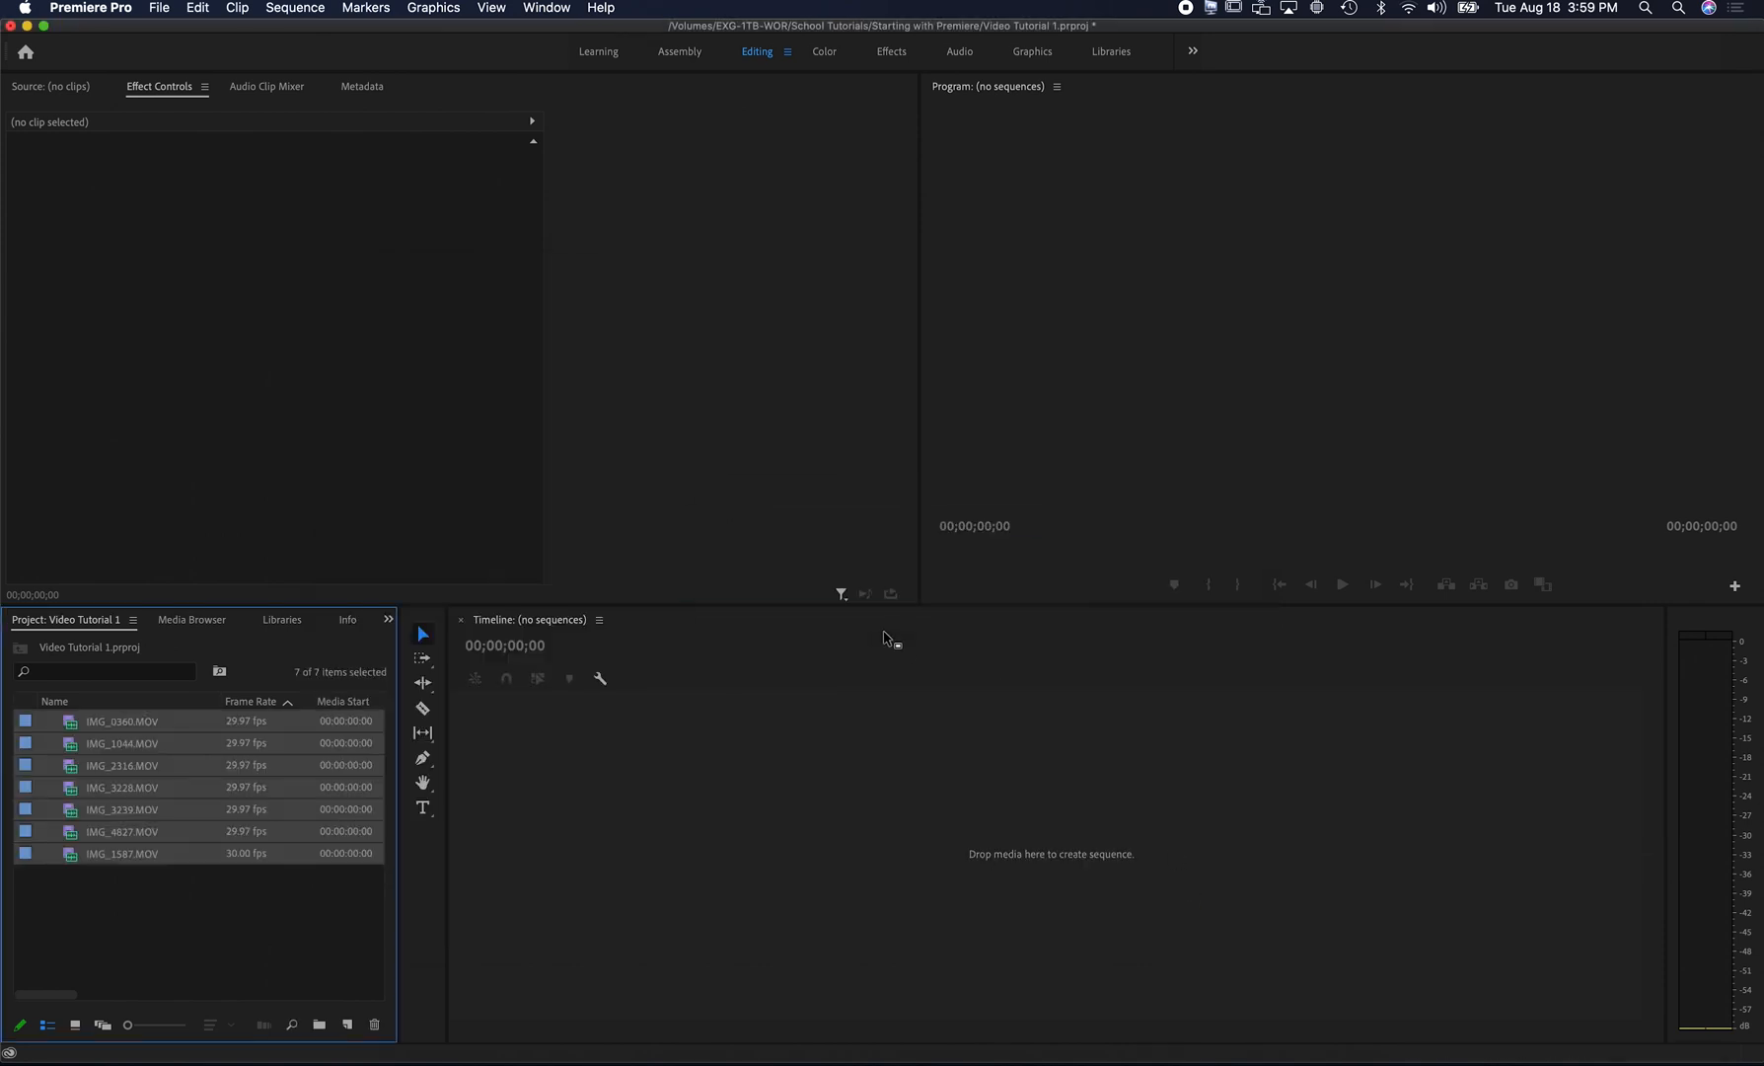
left_click(237, 895)
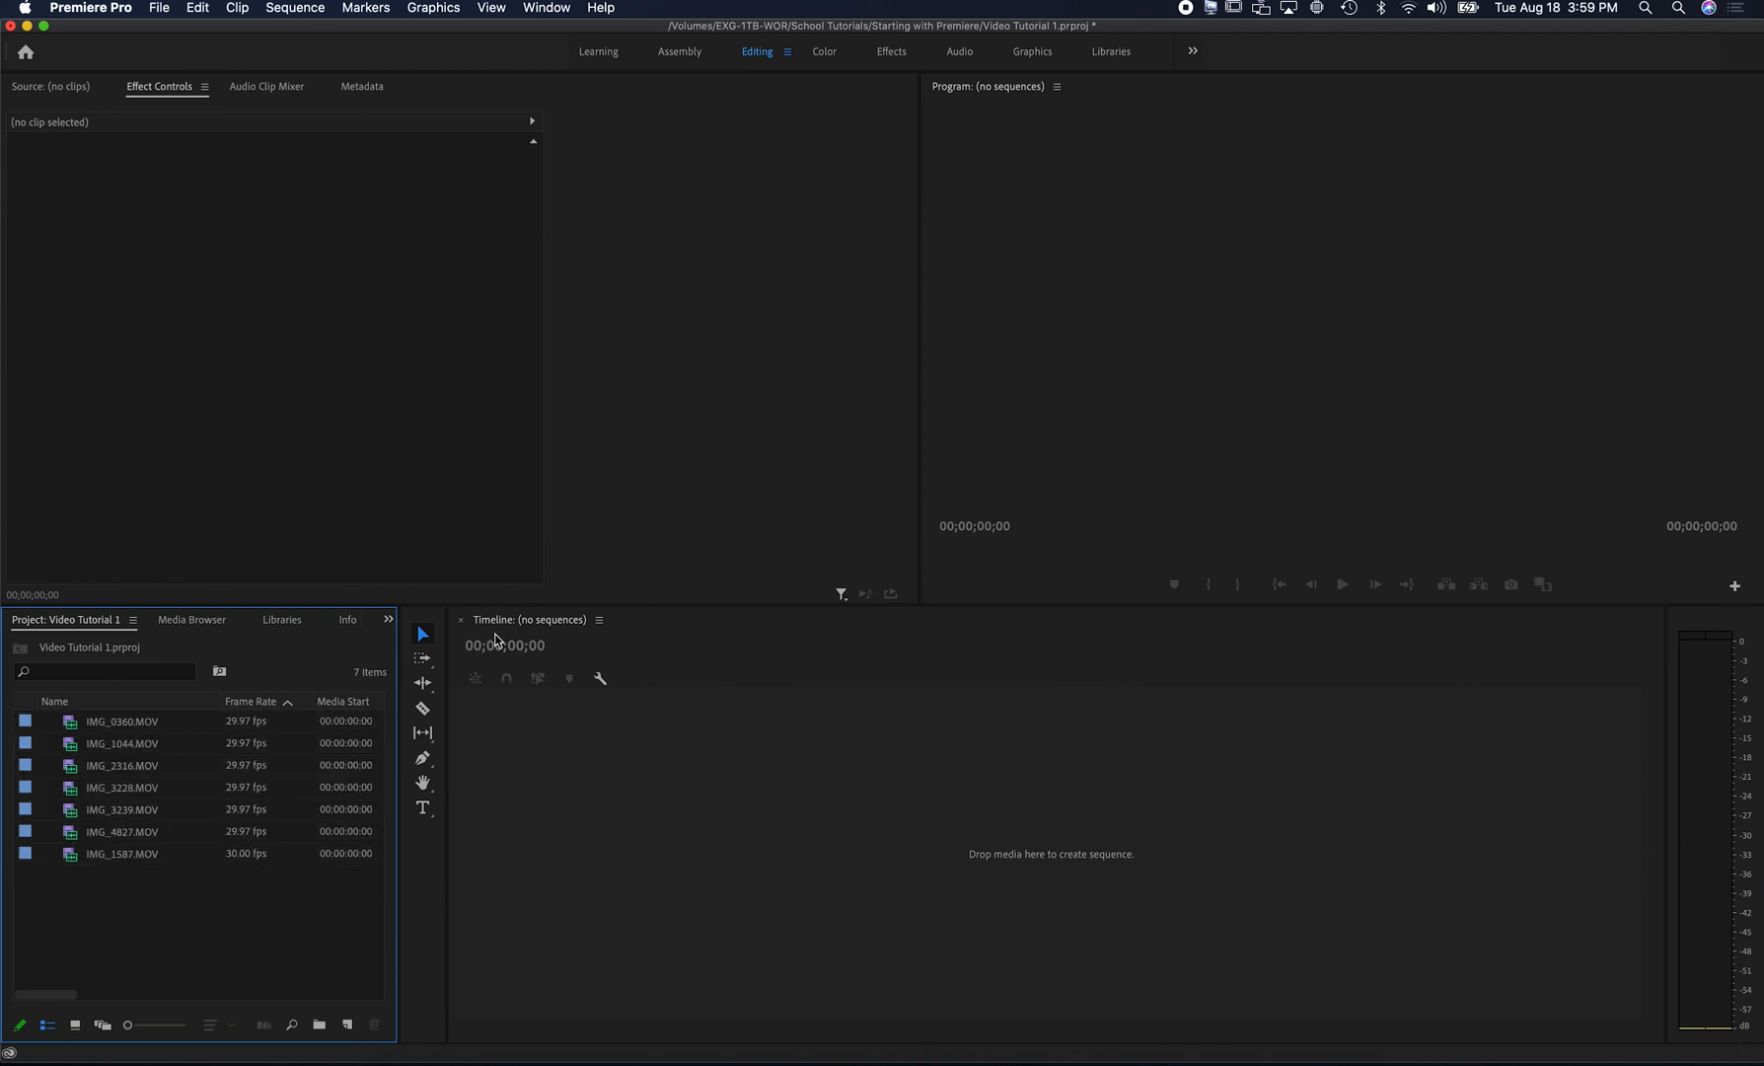
- Preview each imported clip in turn in the Source monitor, from IMG_0360.MOV through IMG_1587.MOV
double_click(107, 724)
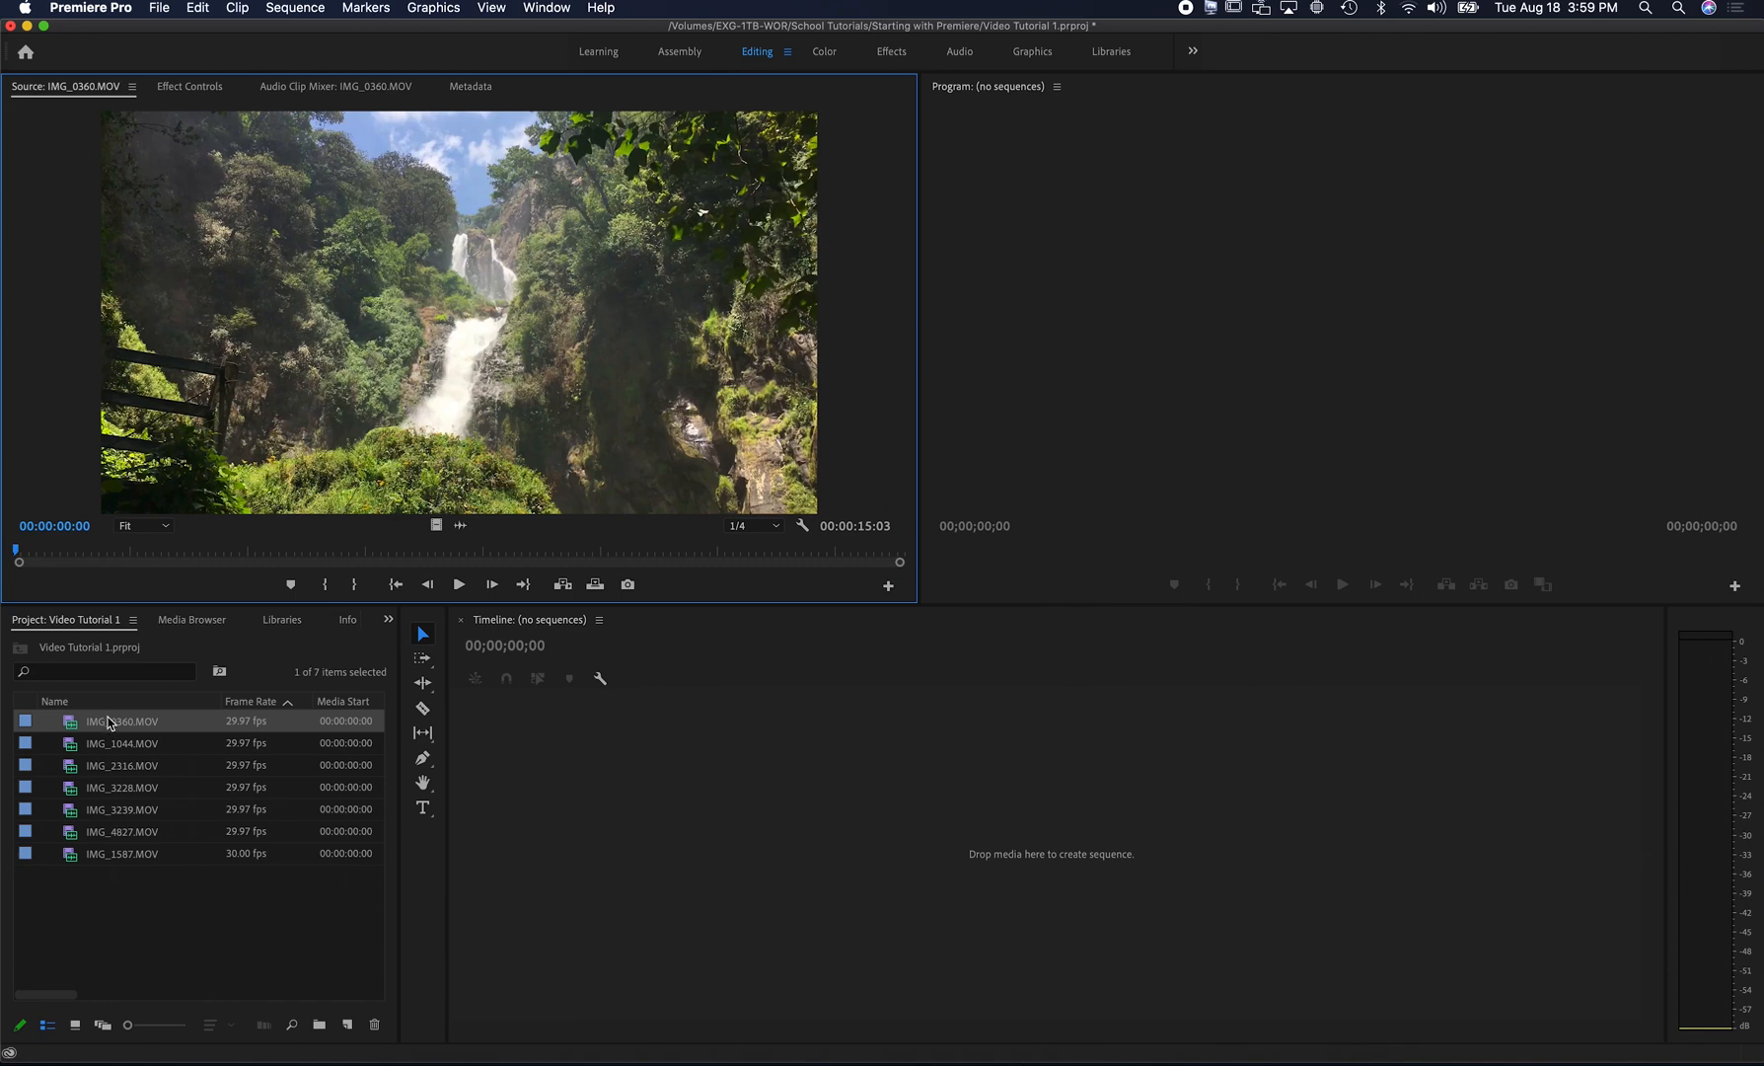
double_click(119, 743)
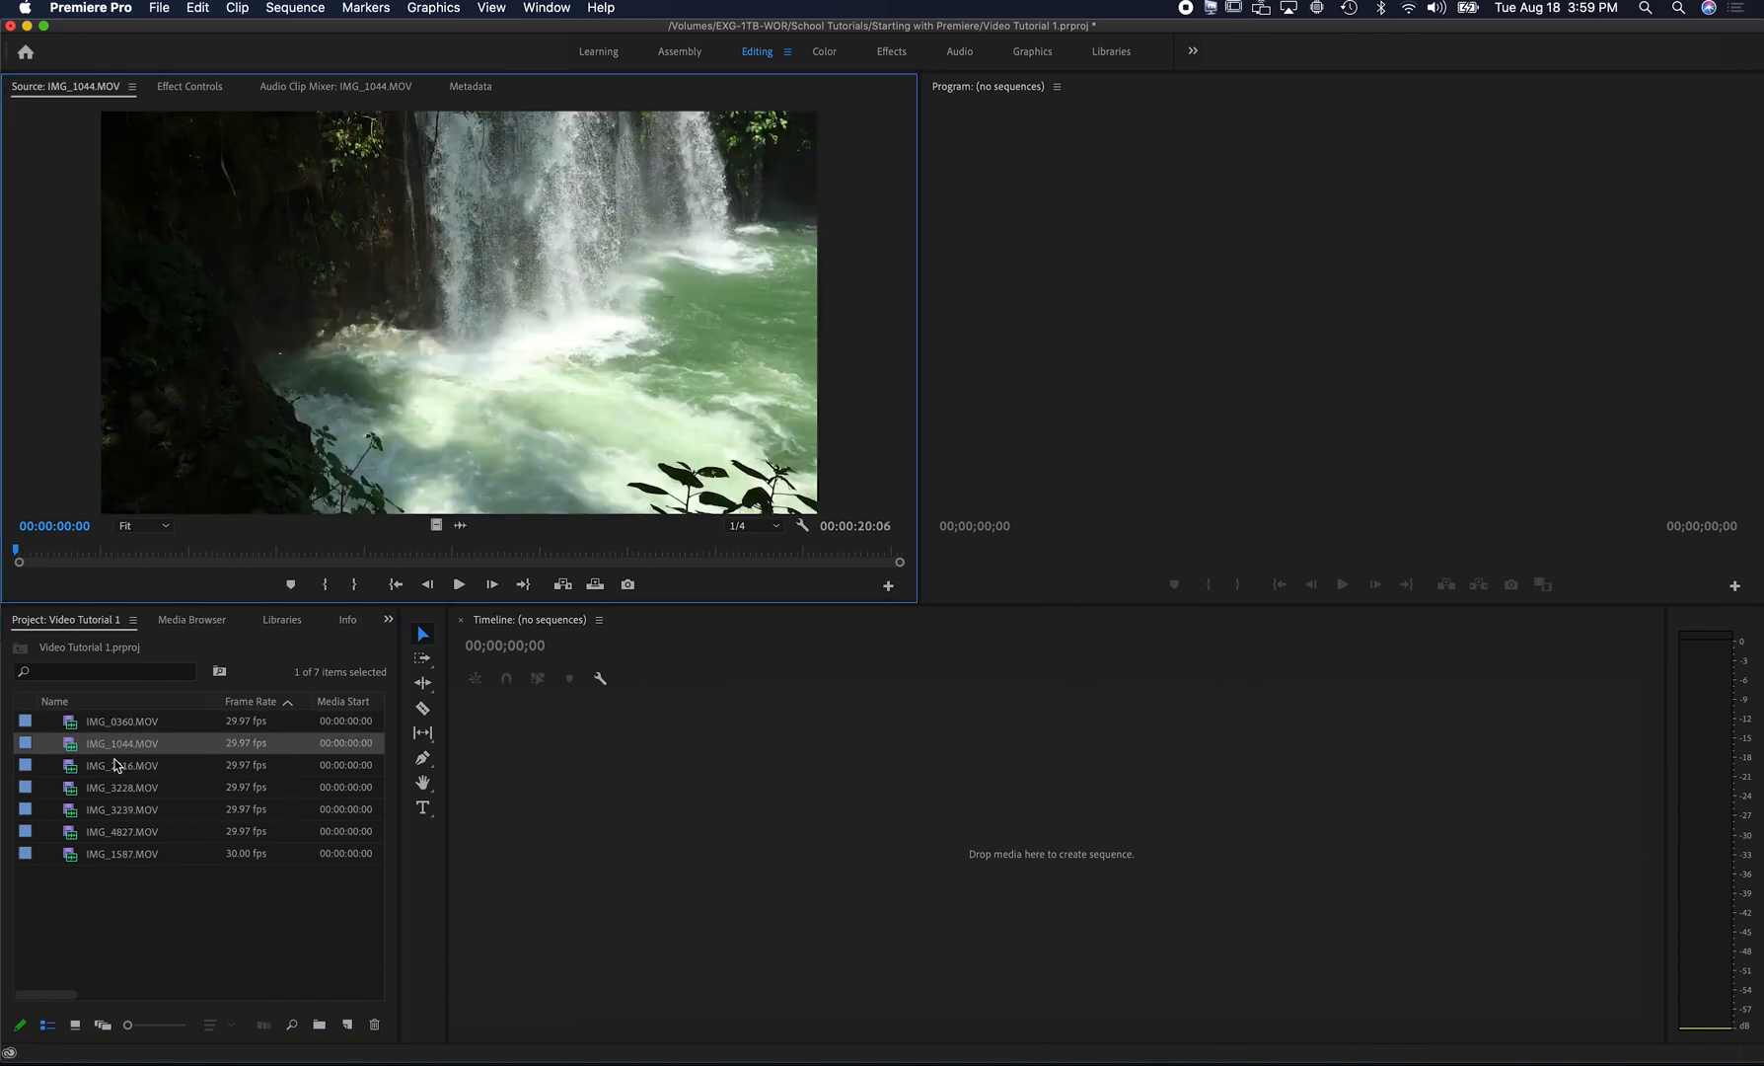
double_click(116, 765)
double_click(118, 786)
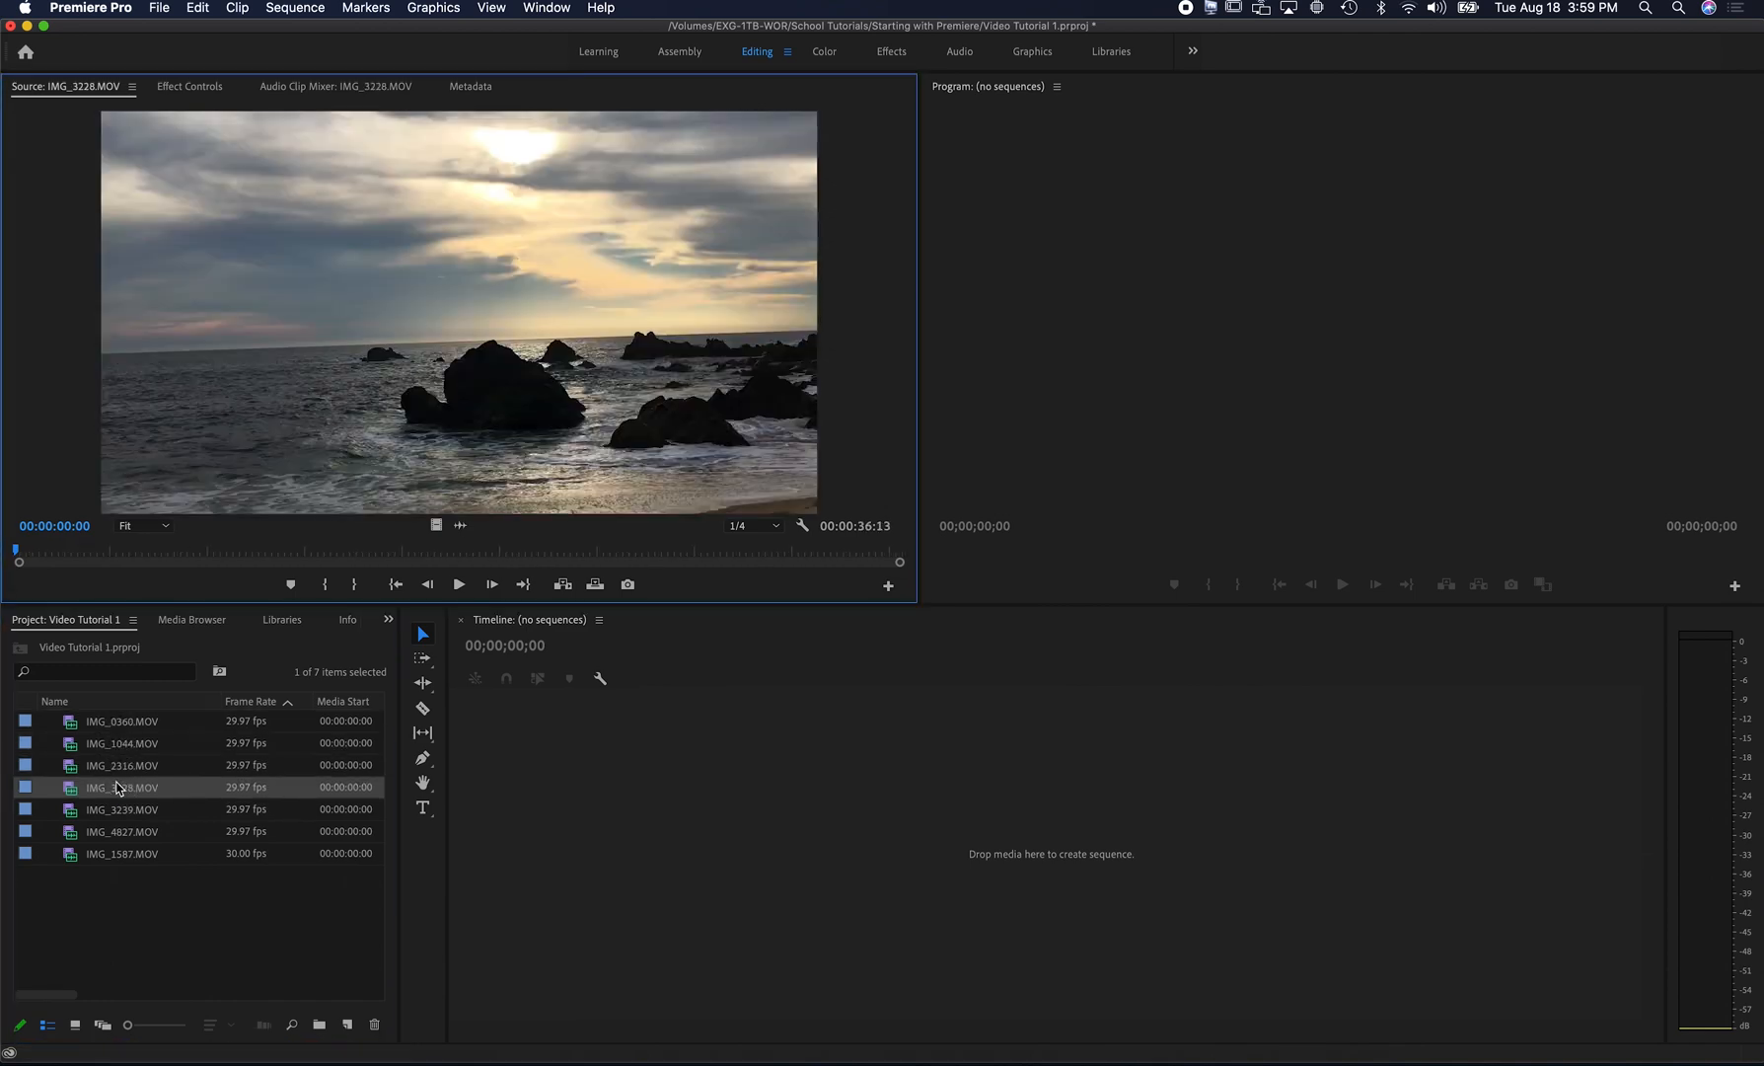
double_click(115, 810)
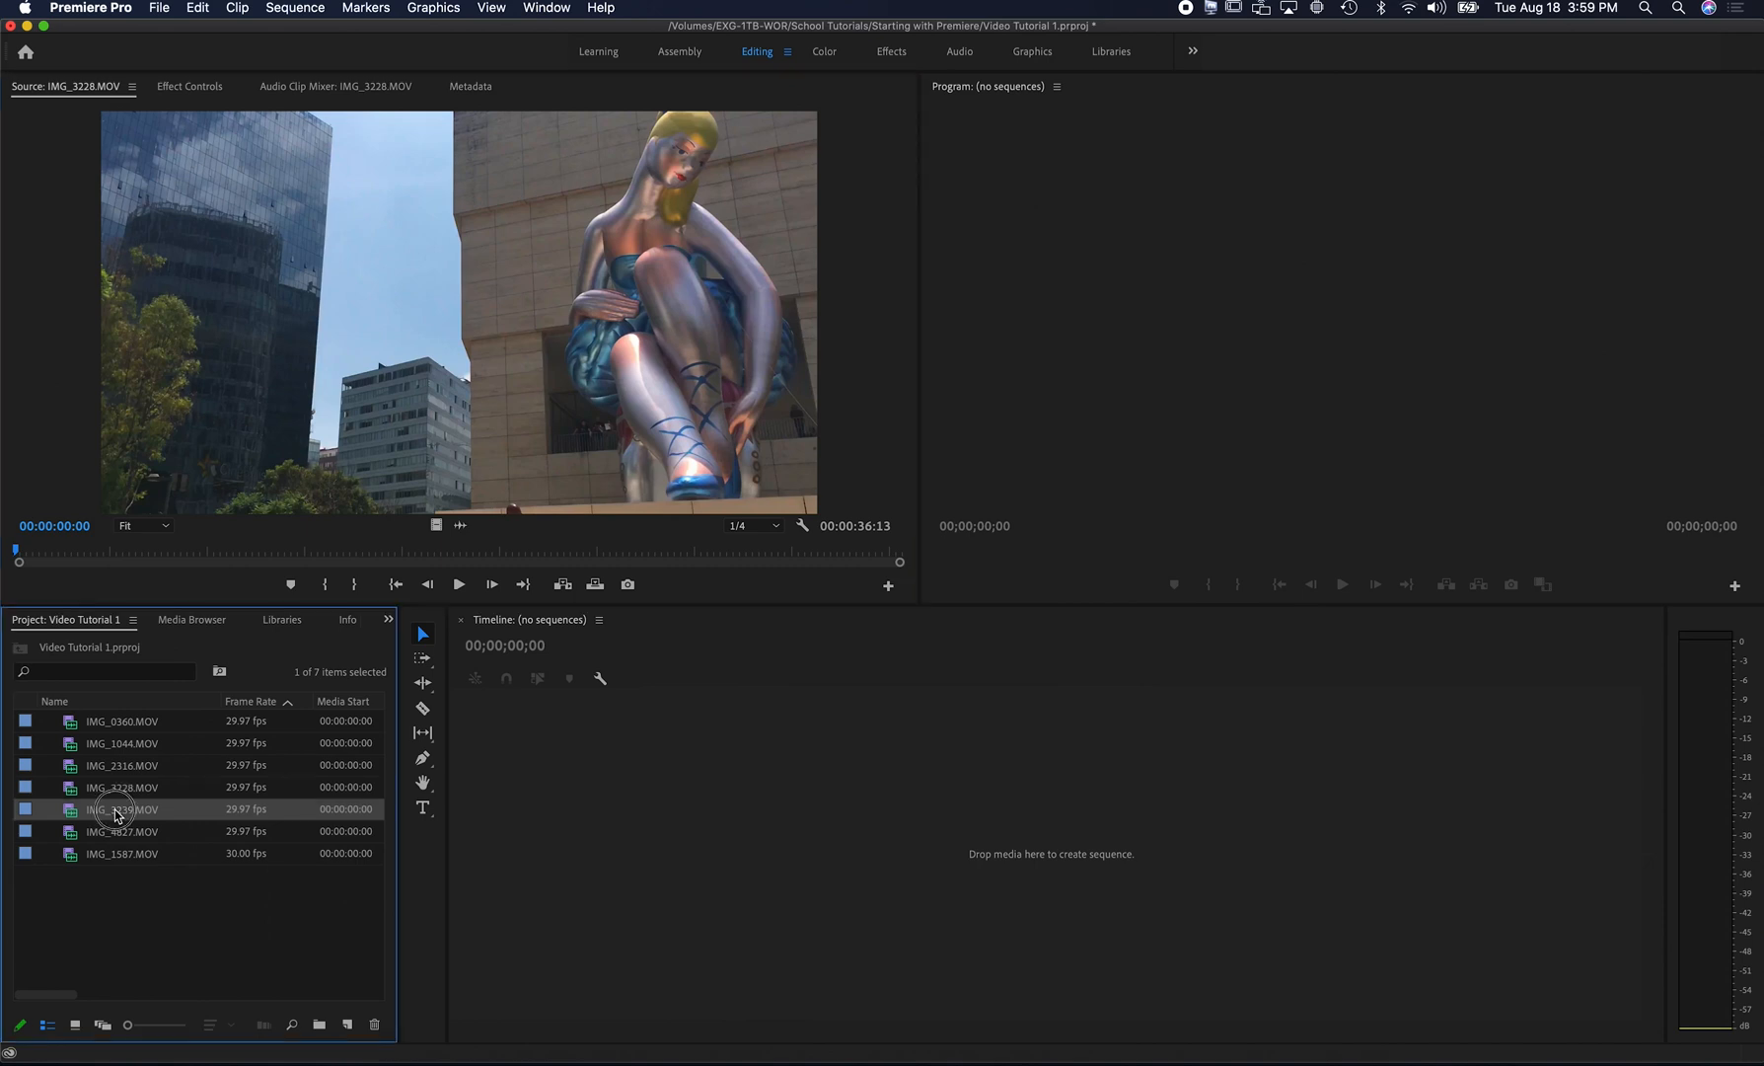
left_click(116, 834)
double_click(118, 837)
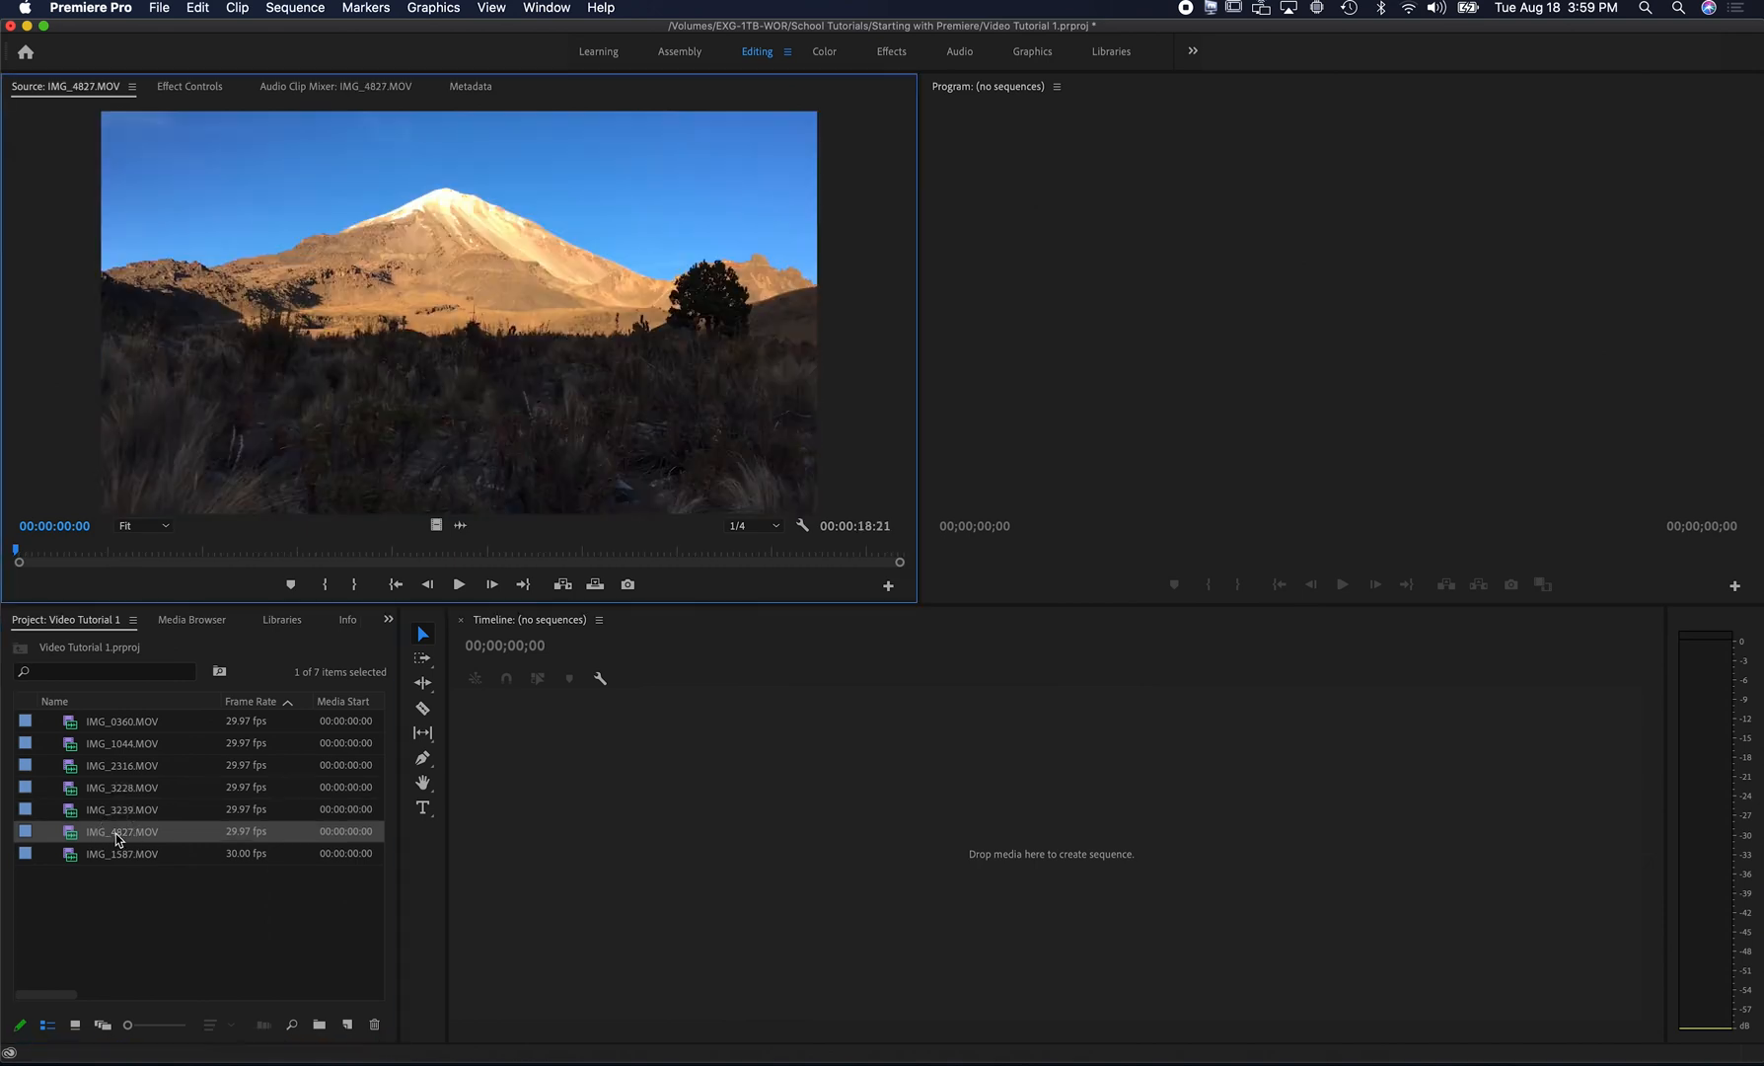
double_click(119, 854)
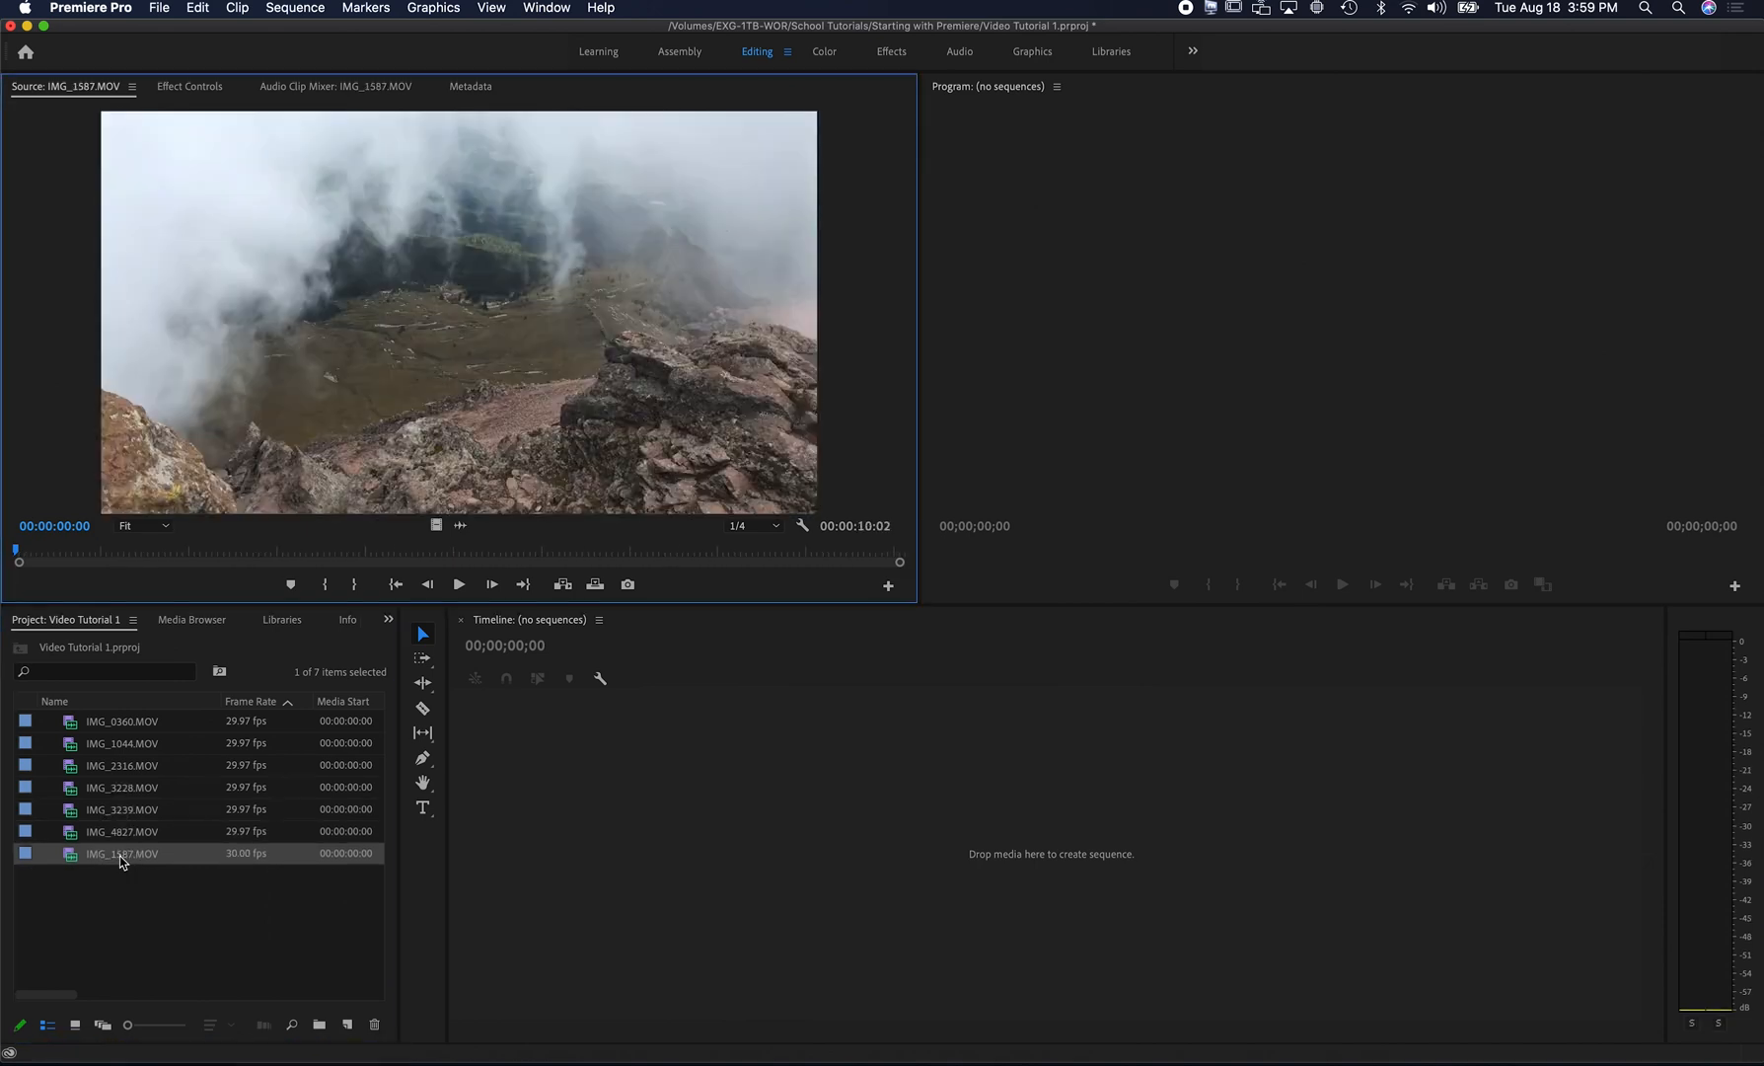
- Create a new sequence named Sequence 01 from the Digital SLR 720p preset DSLR 720p24
left_click(349, 1024)
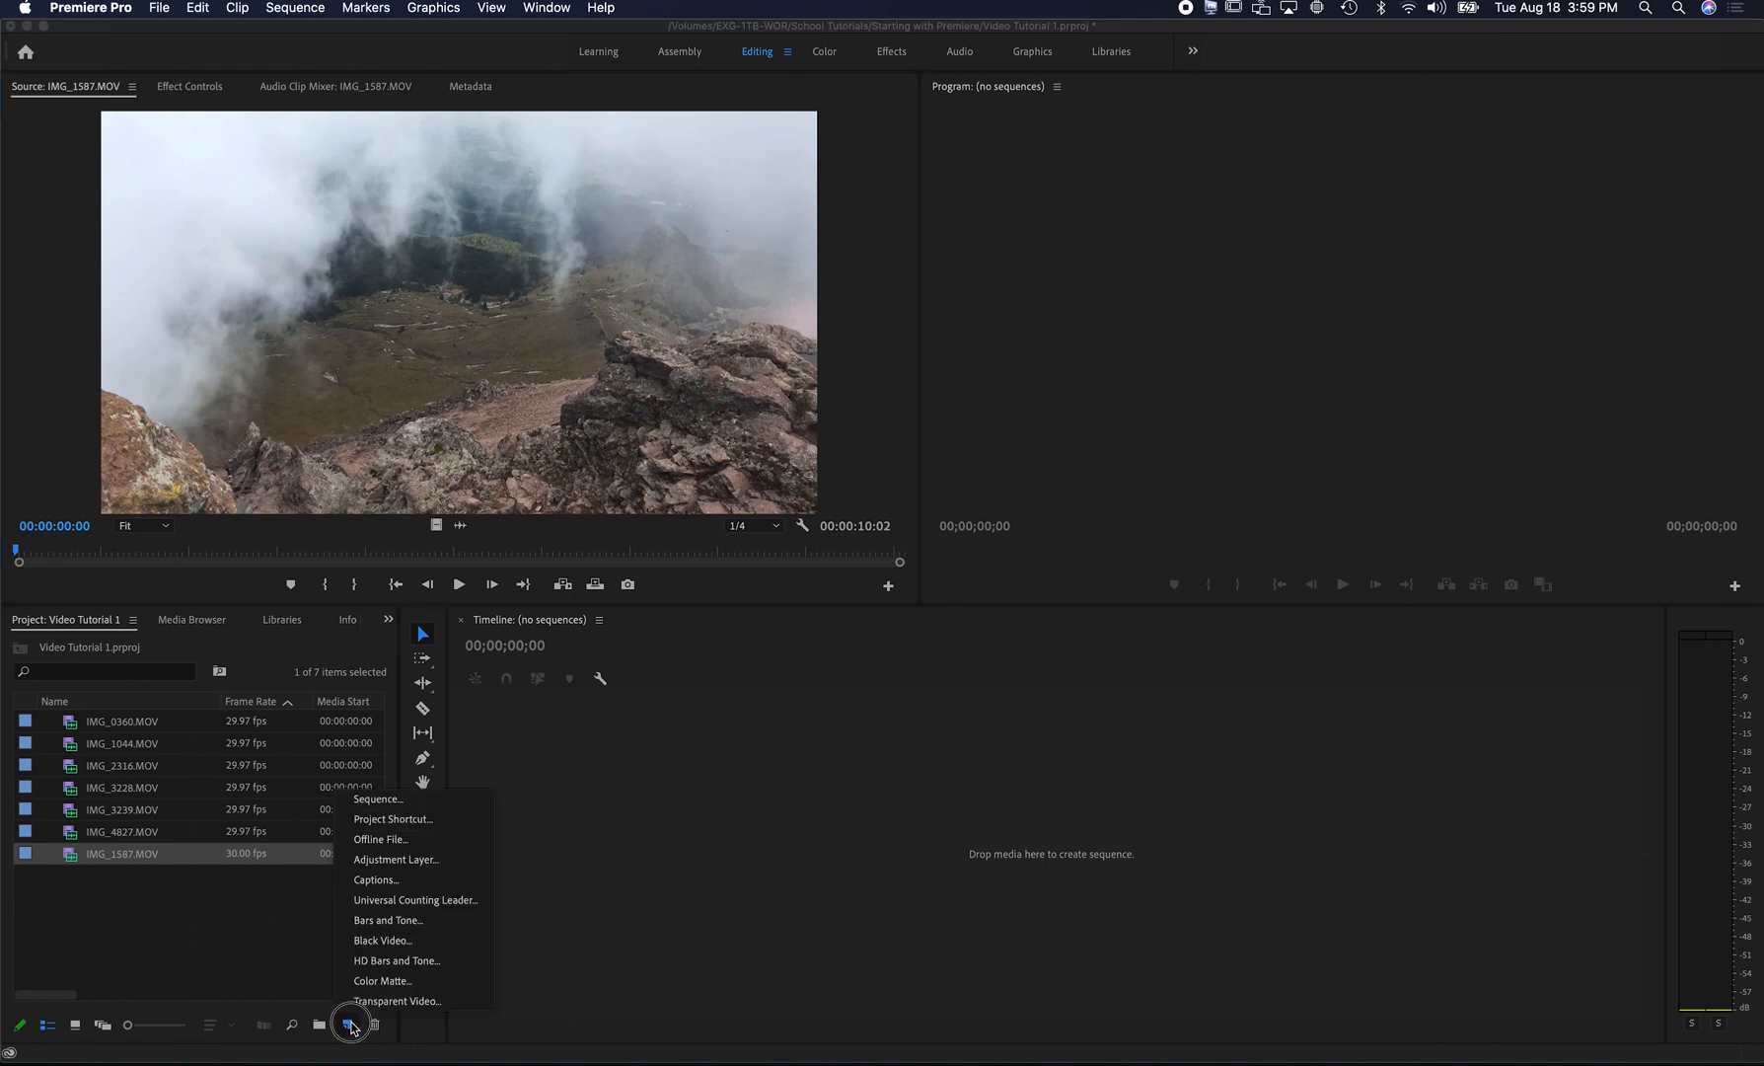
left_click(380, 799)
left_click(471, 344)
left_click(490, 397)
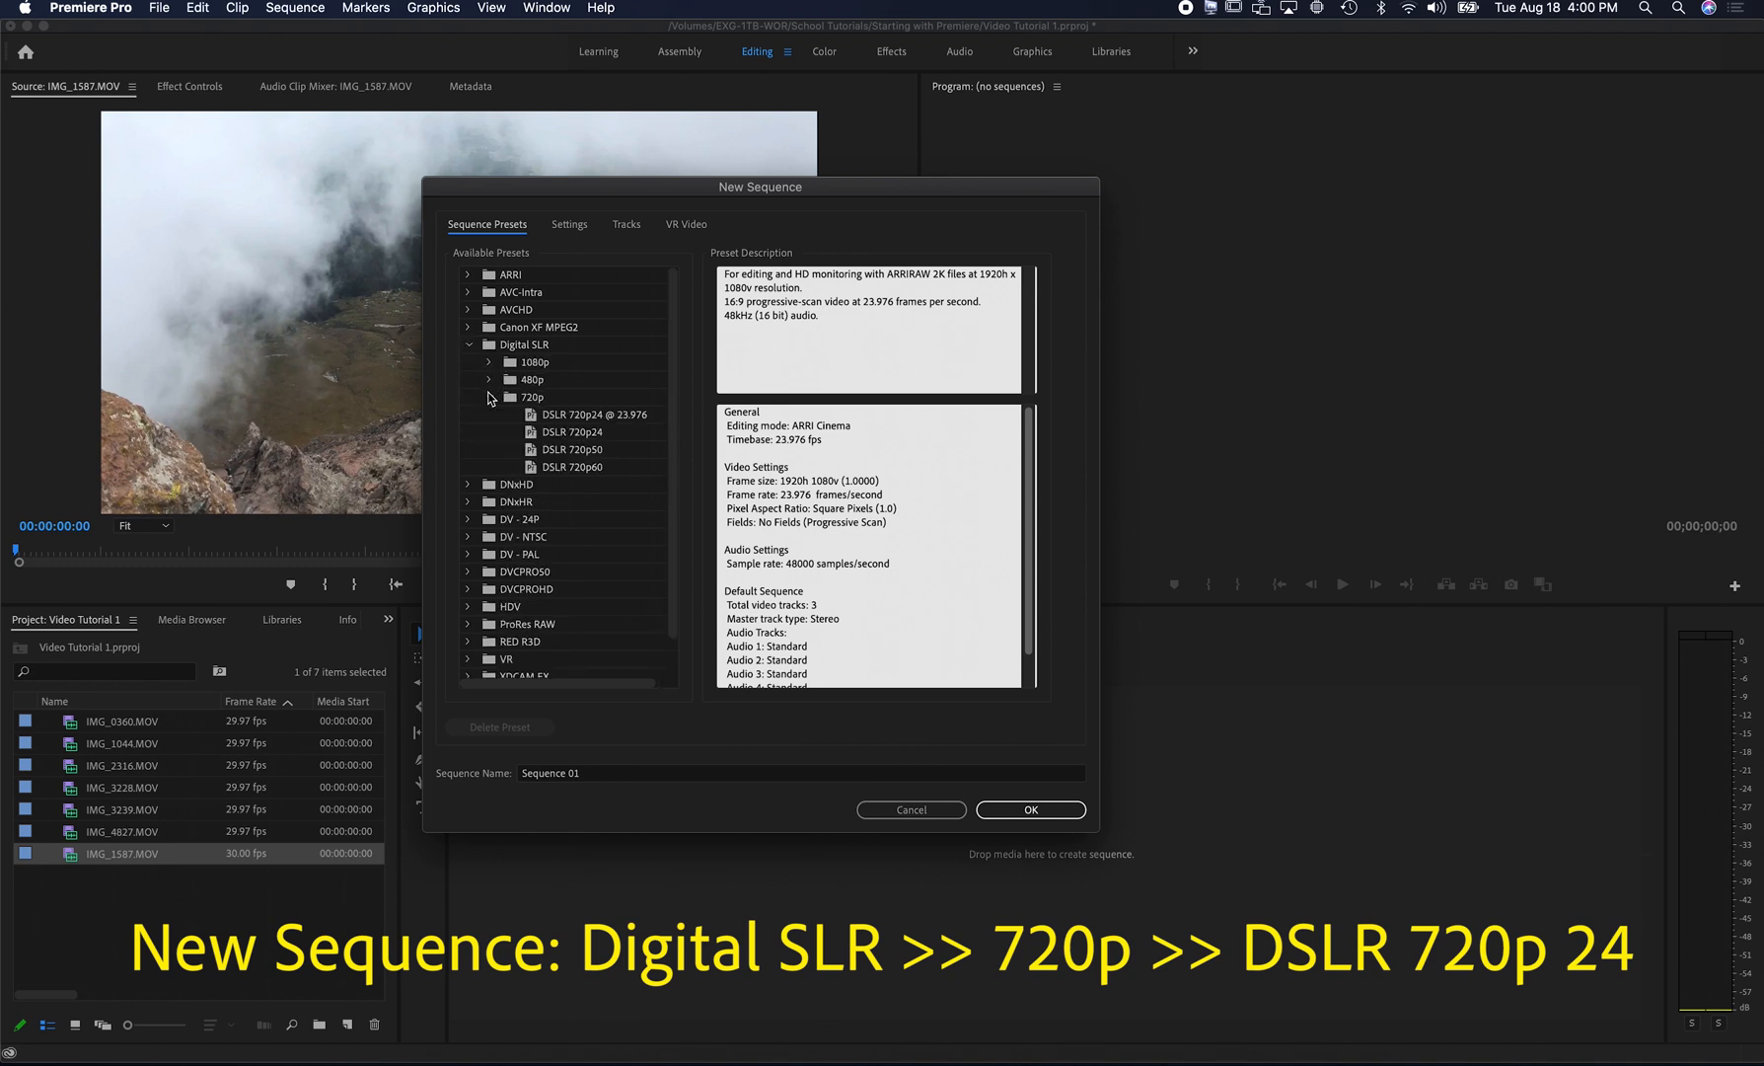
left_click(567, 434)
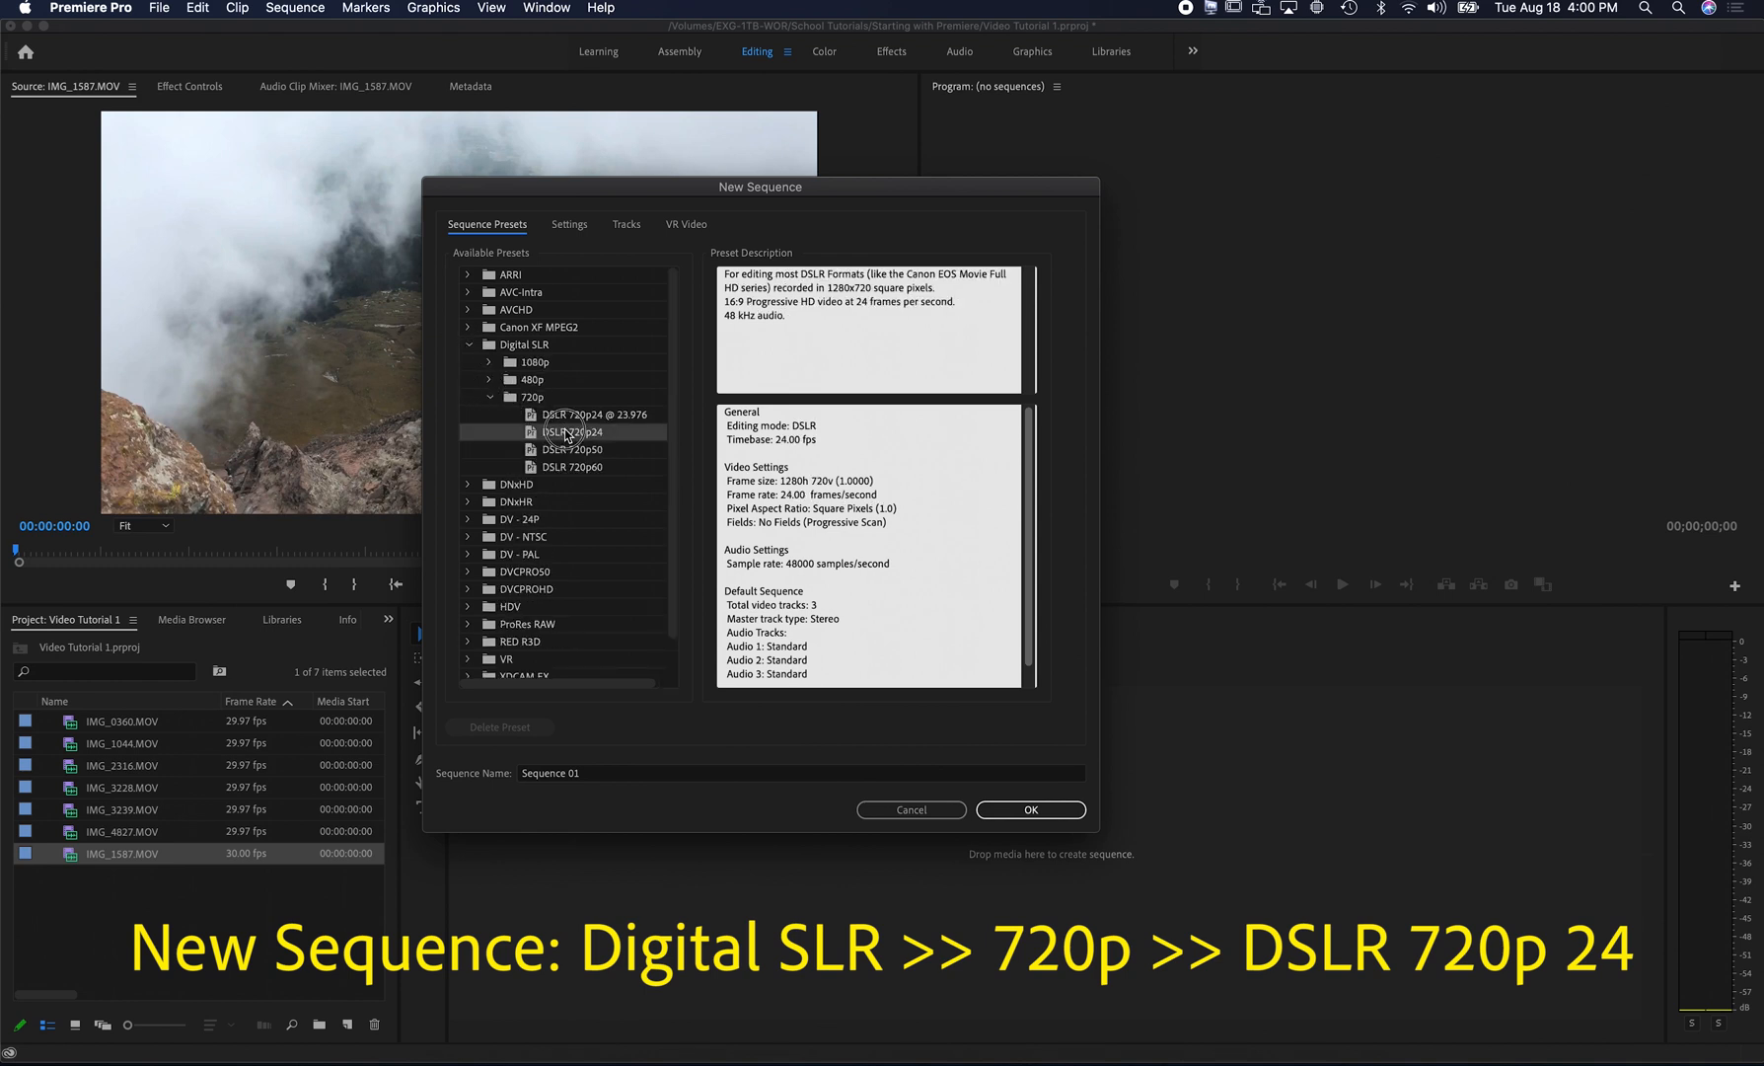
left_click(1031, 811)
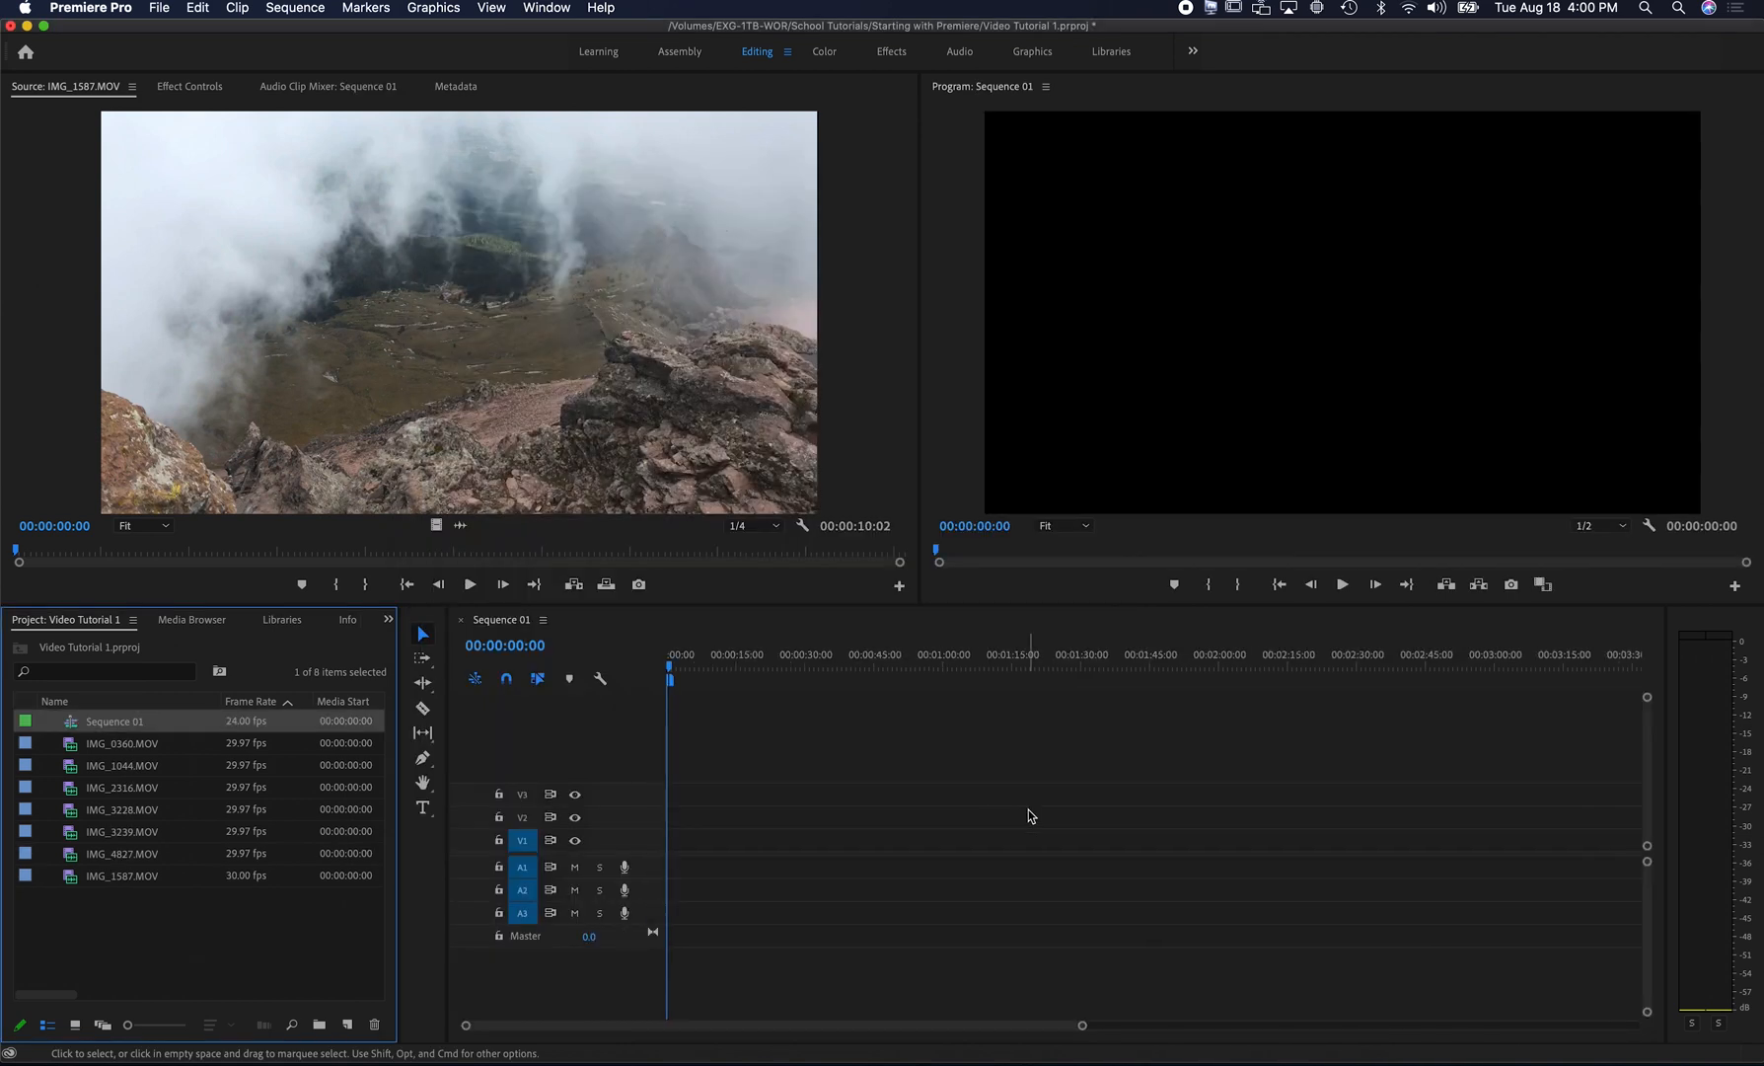
mouse_move(671, 671)
left_mouse_down()
mouse_move(932, 675)
mouse_move(673, 677)
left_mouse_up()
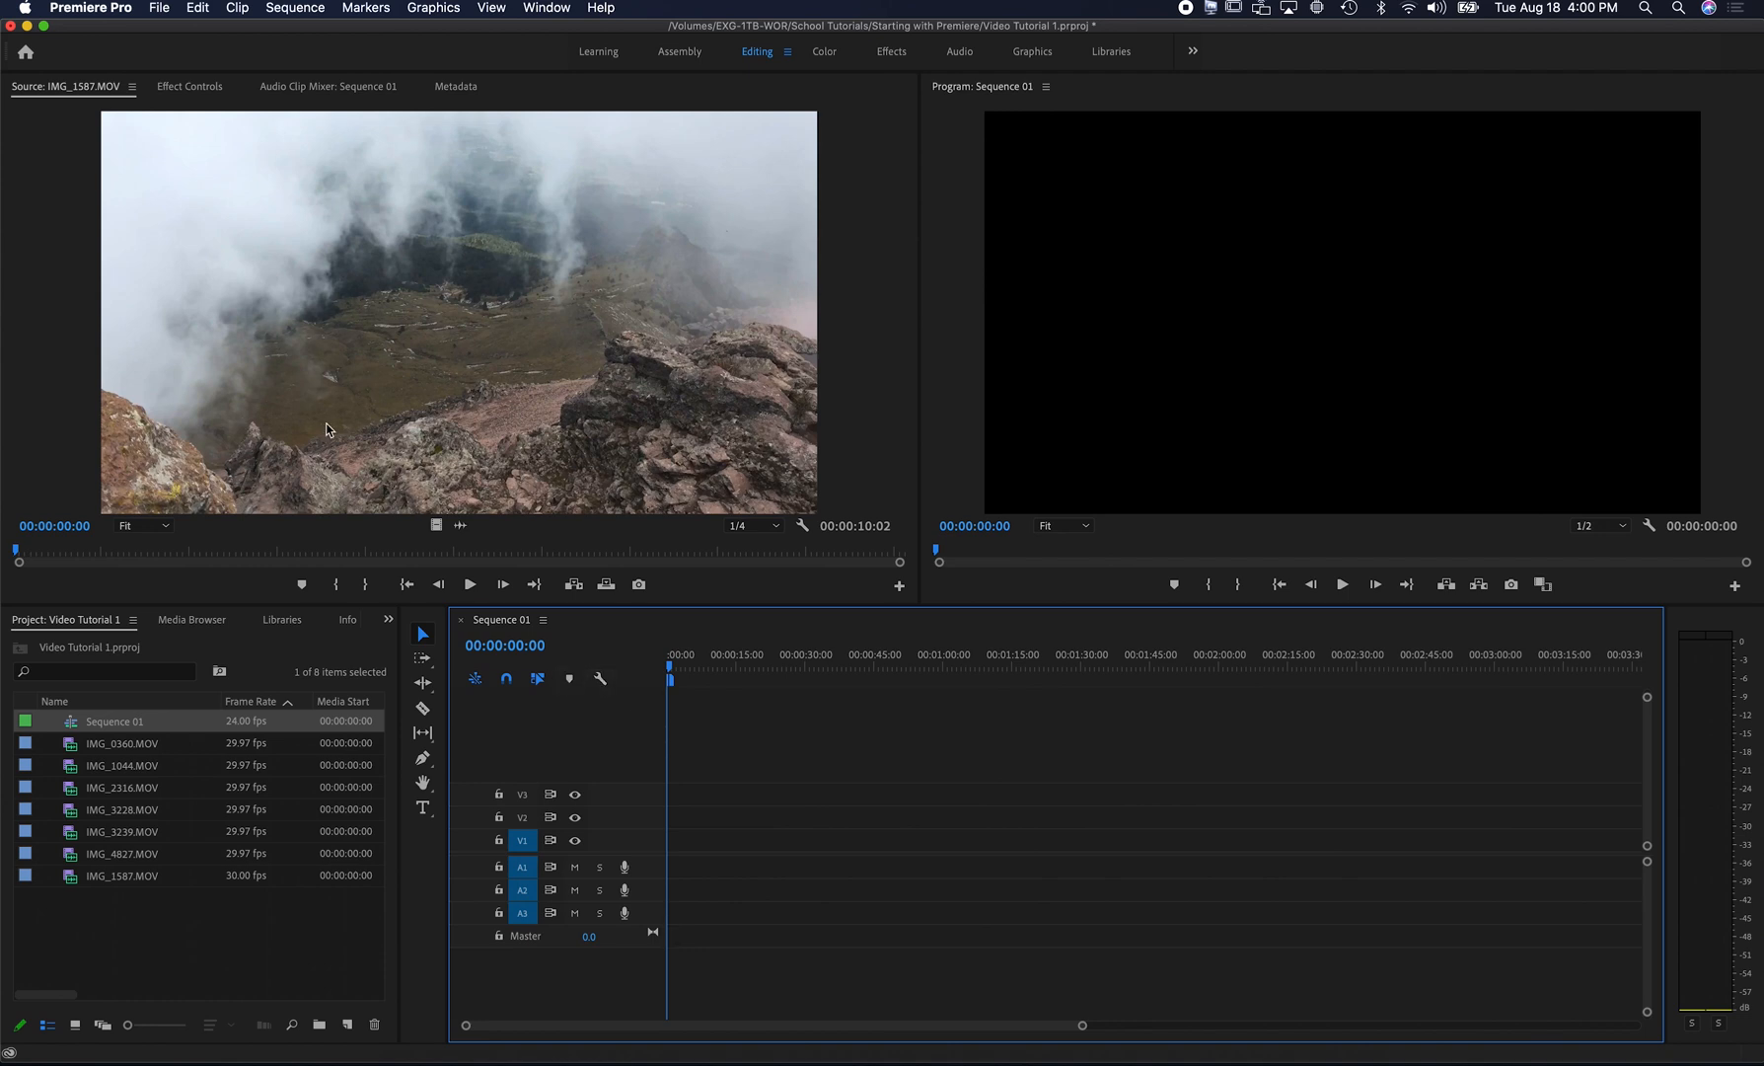
- Mark source clip IMG_1587.MOV with an In point at 00:00:03:18 and an Out point at 00:00:07:23
left_click(87, 746)
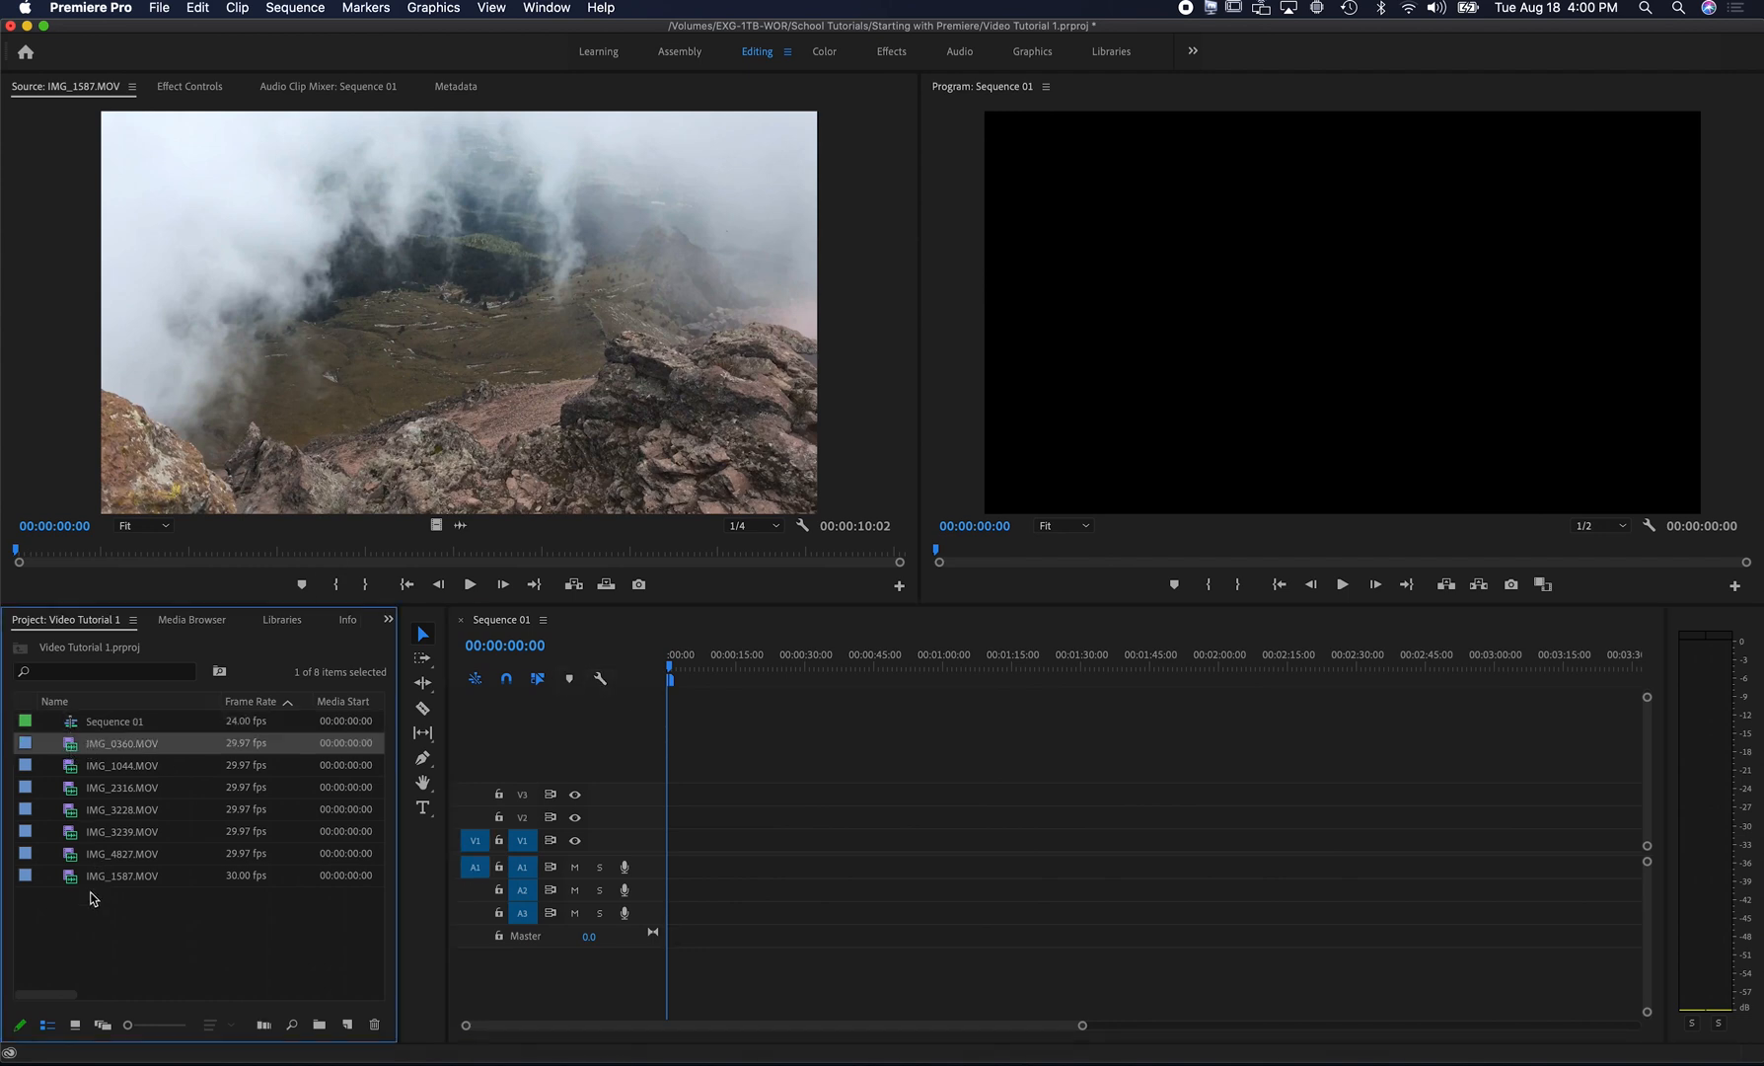
left_click(71, 878)
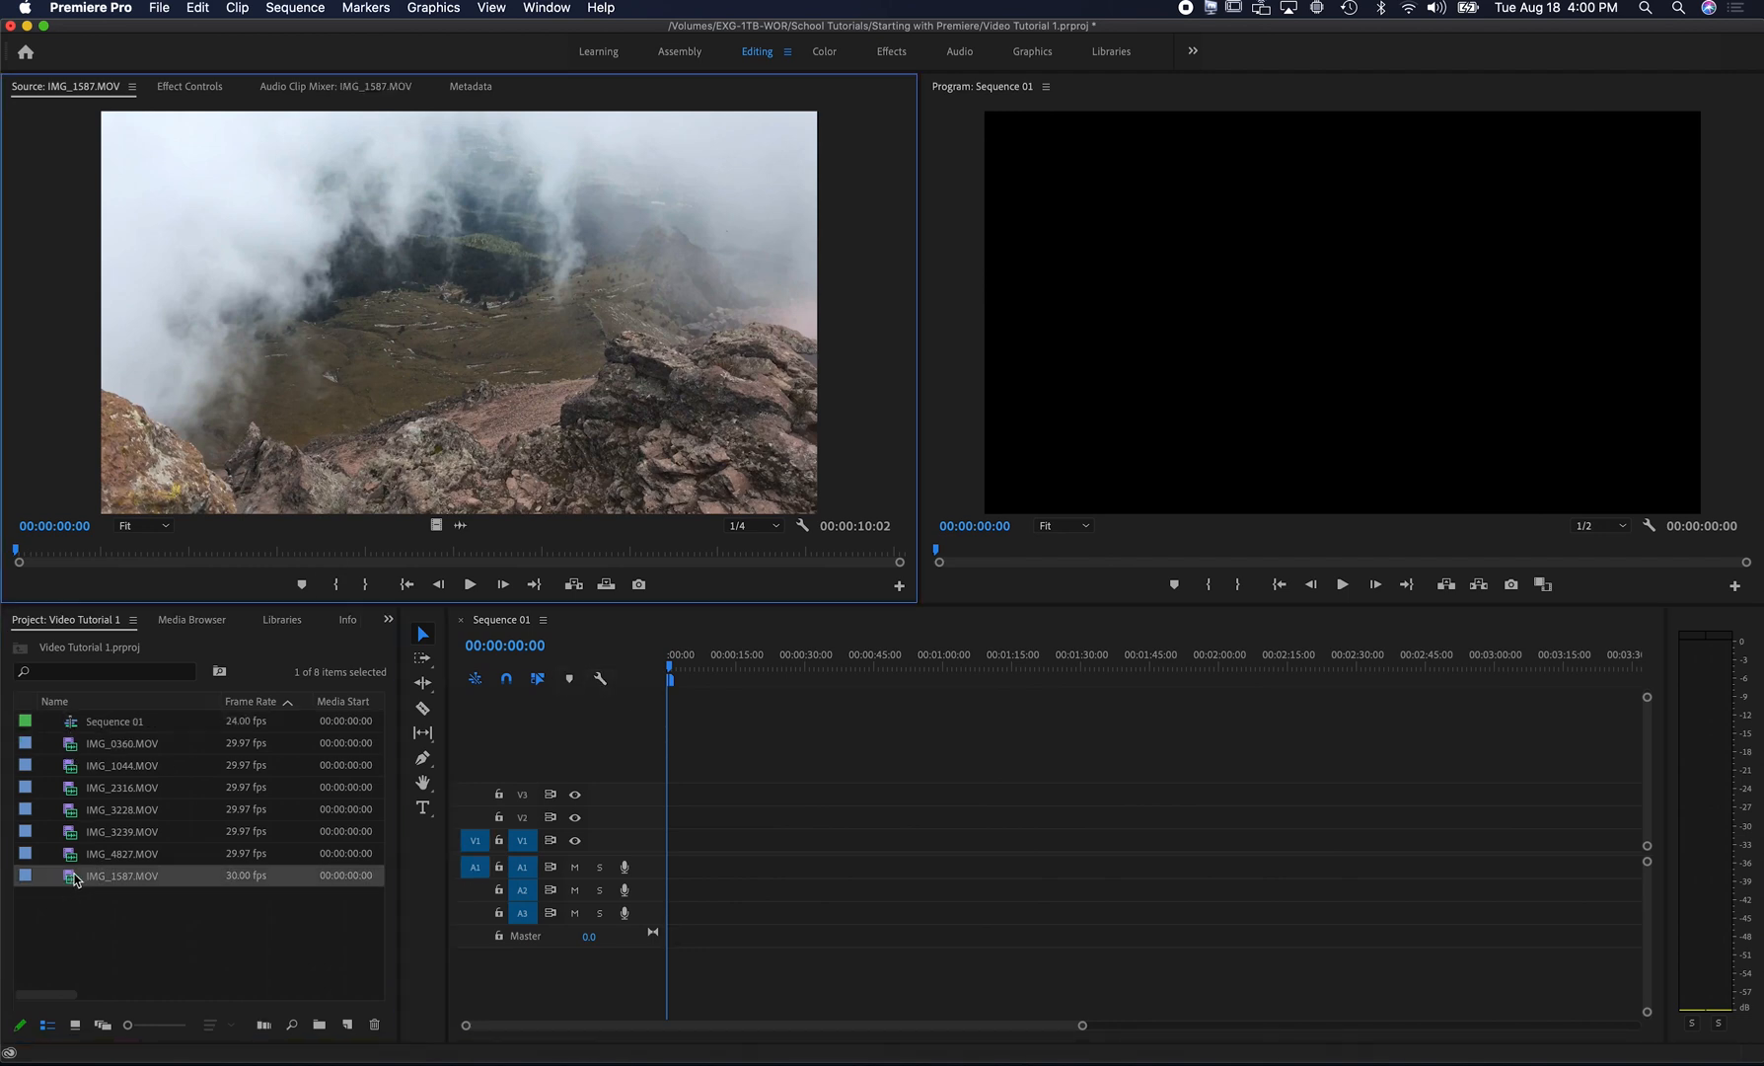
left_click(42, 551)
left_click_drag(41, 551, 331, 549)
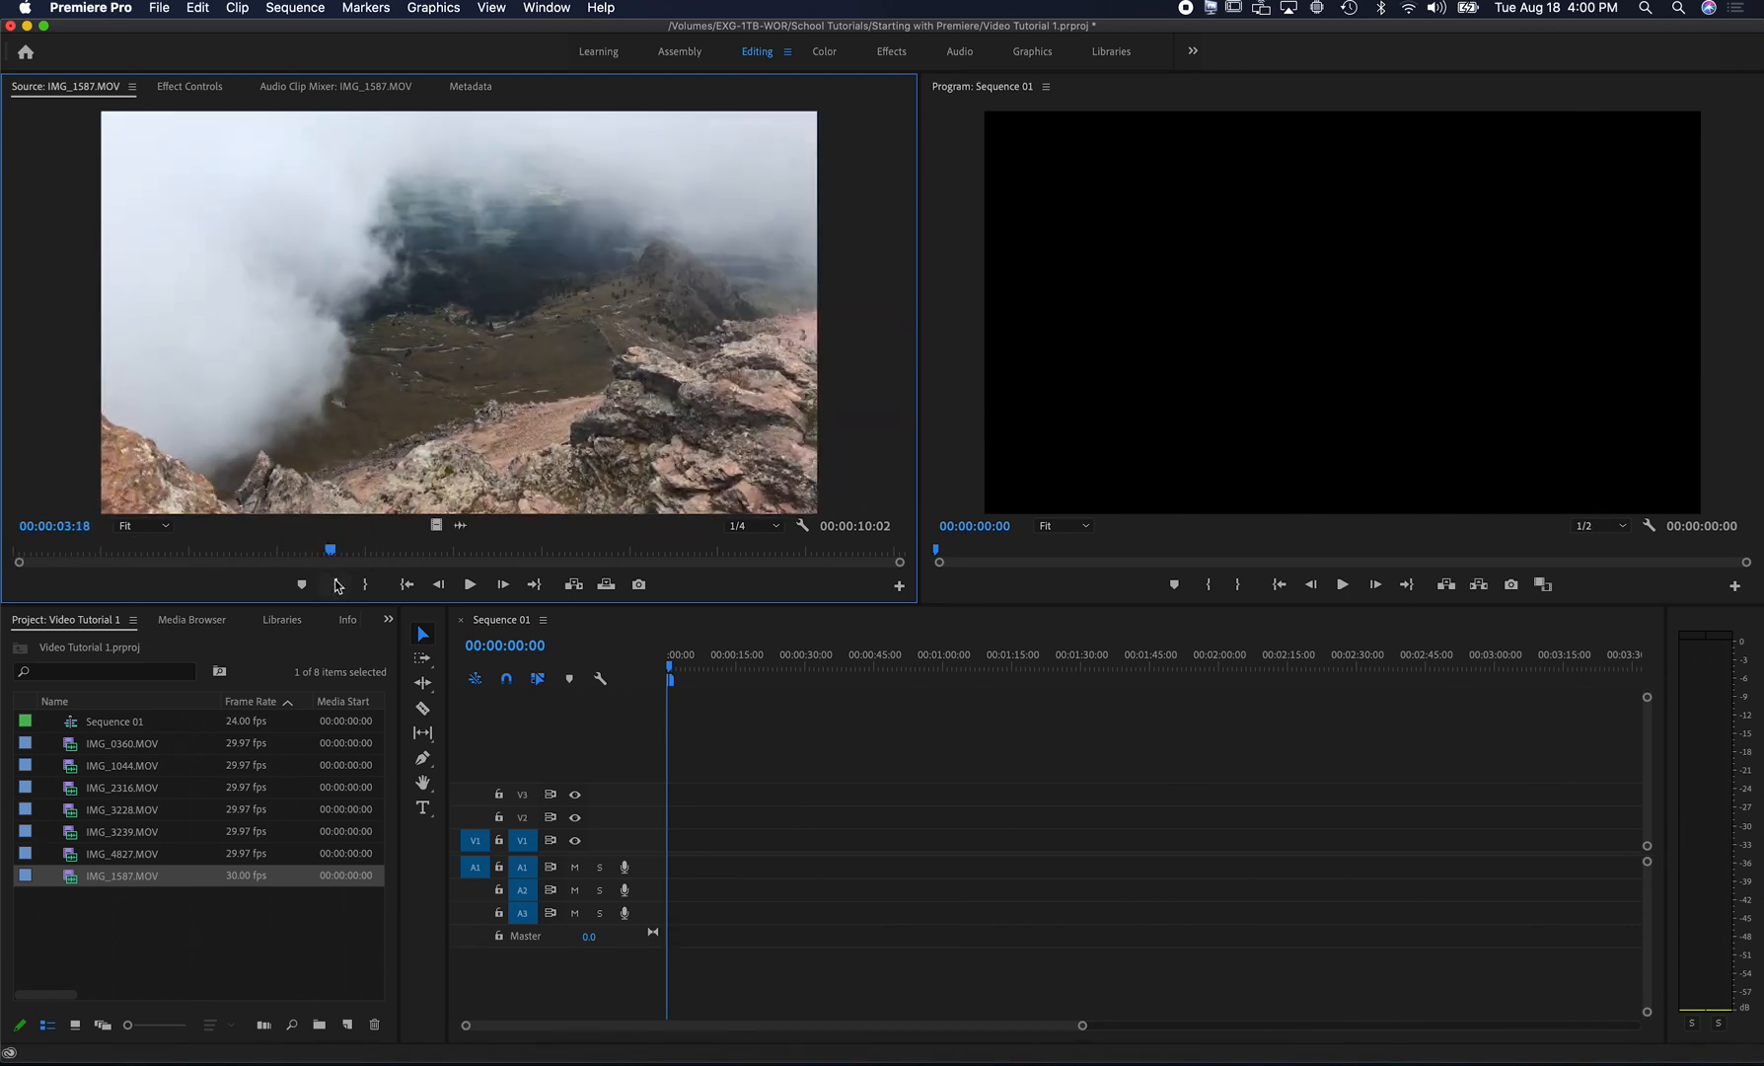
left_click(338, 585)
mouse_move(331, 549)
left_mouse_down()
mouse_move(716, 545)
mouse_move(697, 545)
left_mouse_up()
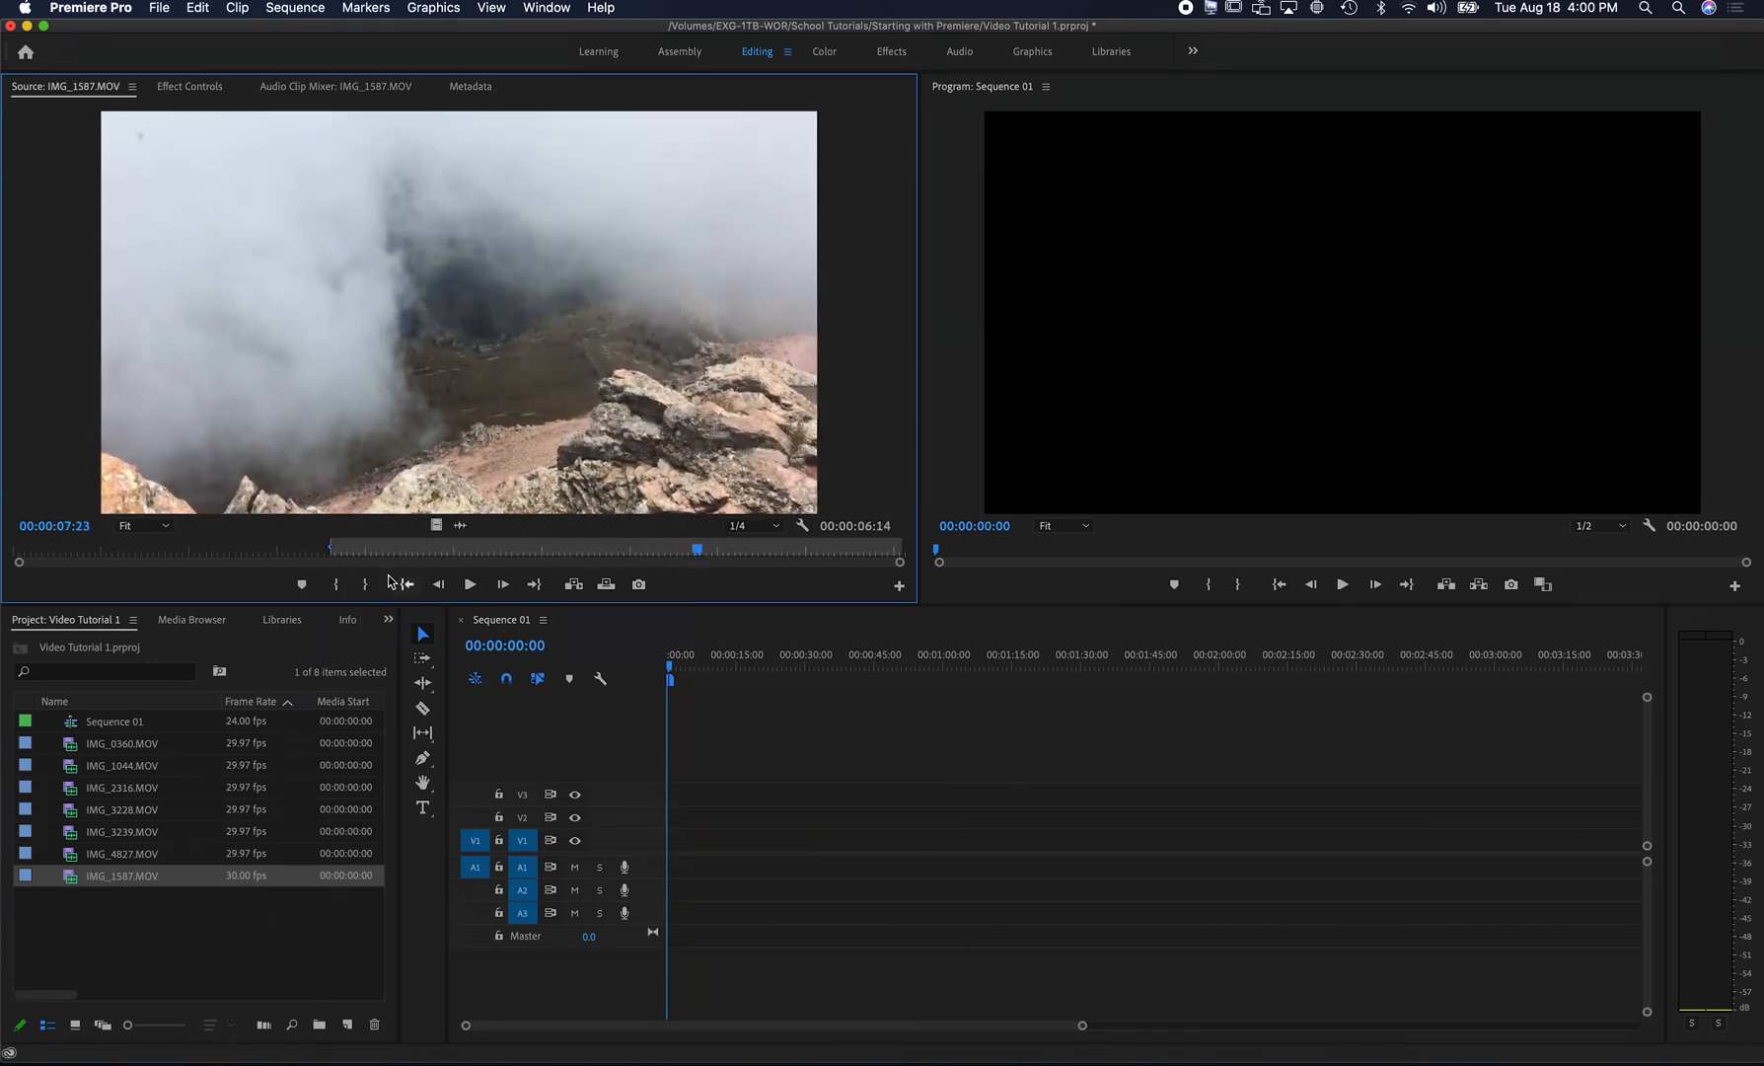
left_click(362, 584)
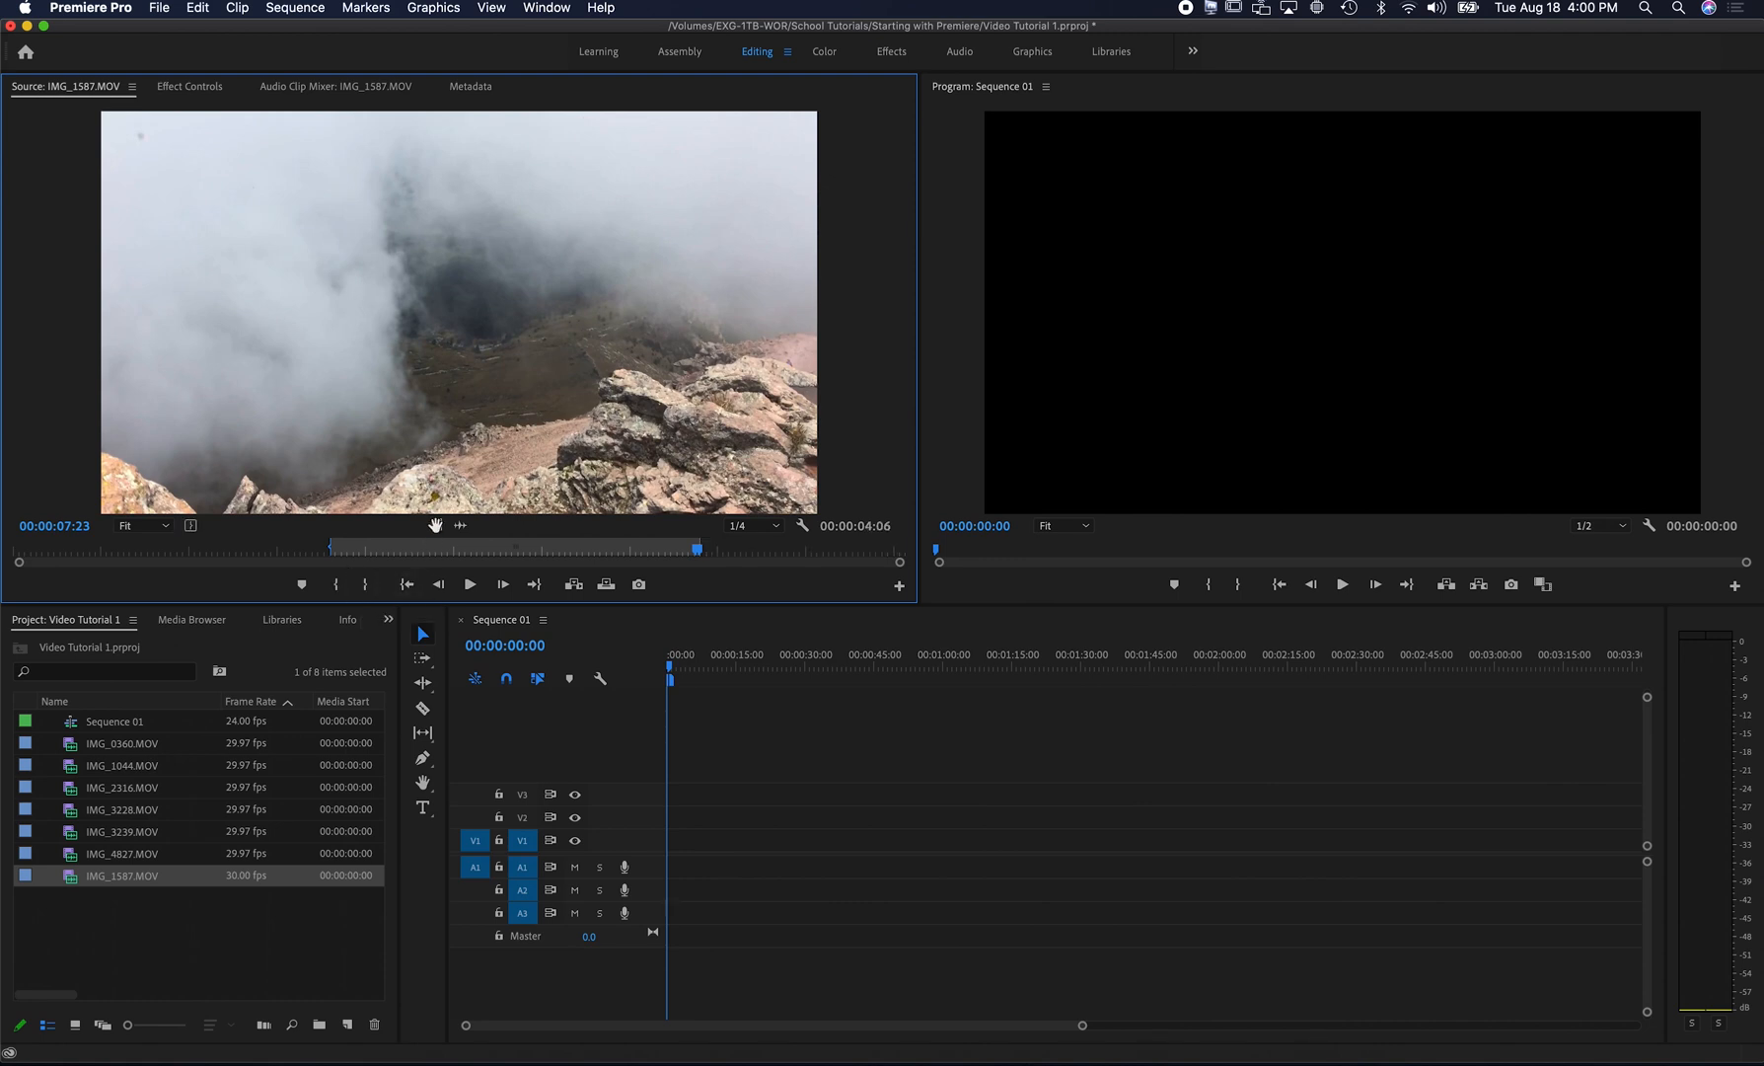
- Place only the video of the marked clip at the start of track V1, keeping existing sequence settings, and move the playhead to 00:00:02:00
left_click_drag(435, 525, 673, 840)
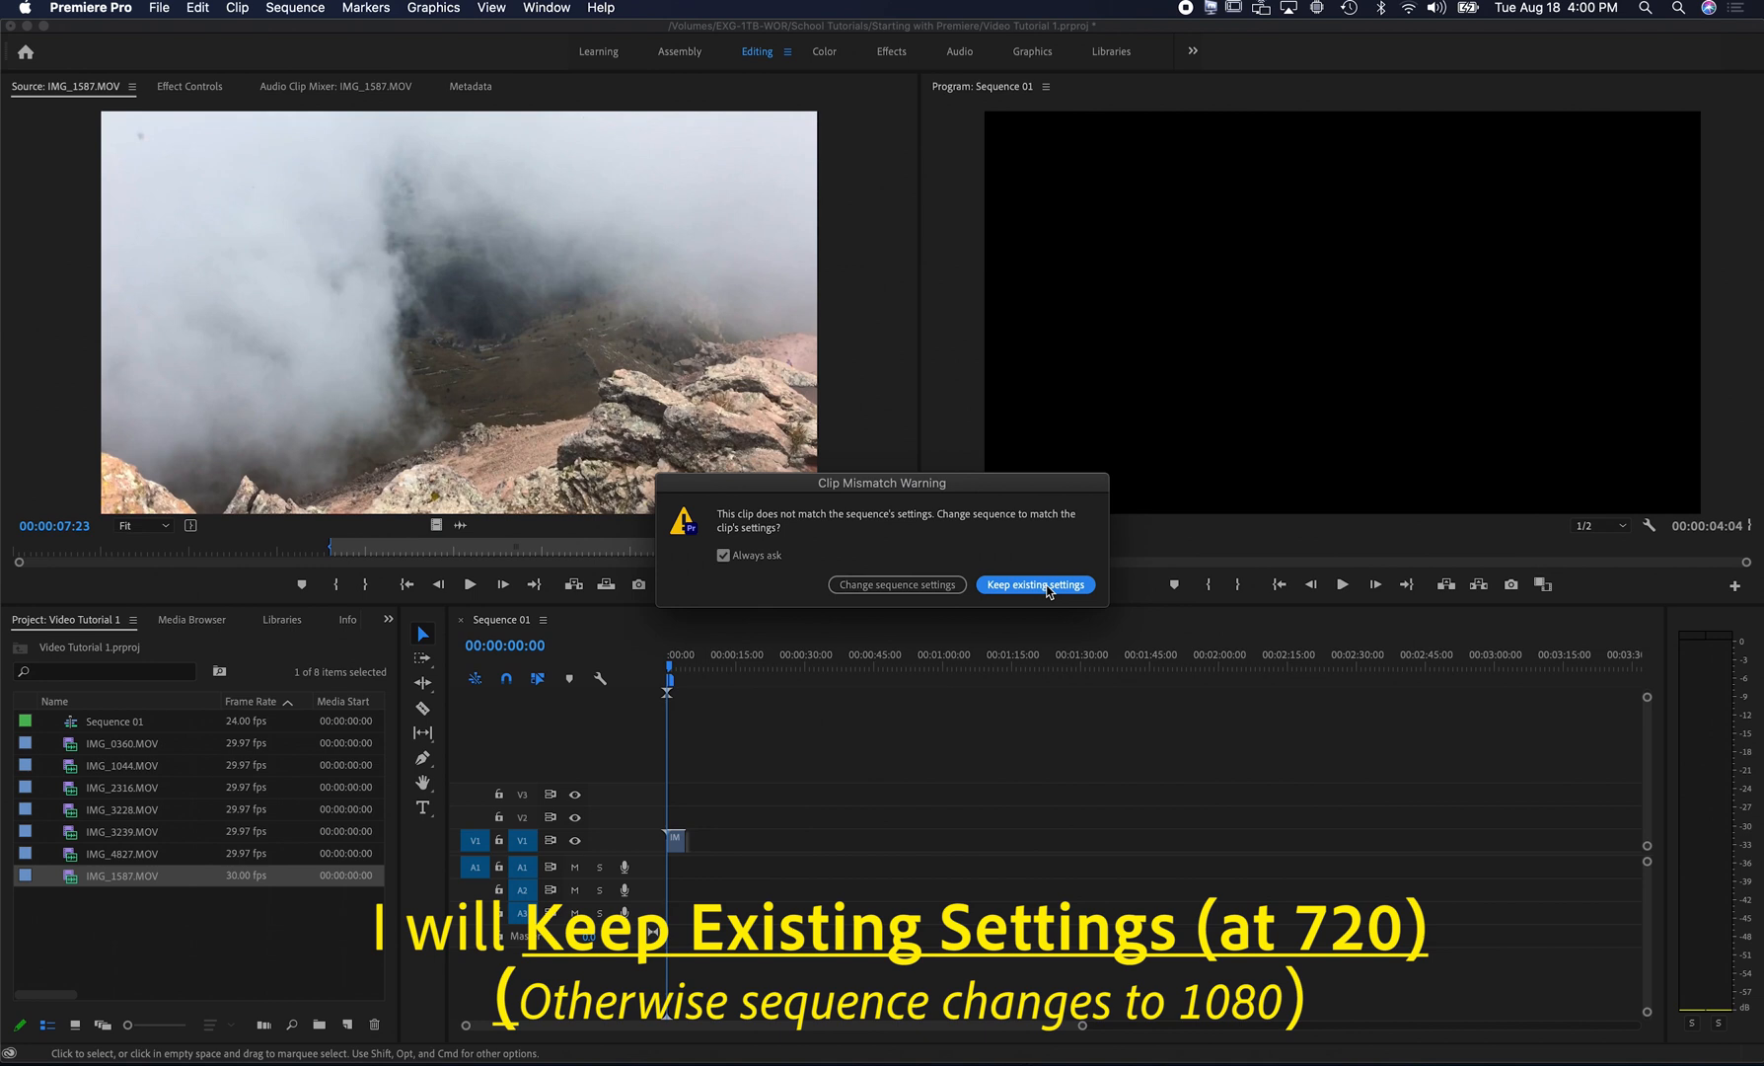
left_click(1047, 586)
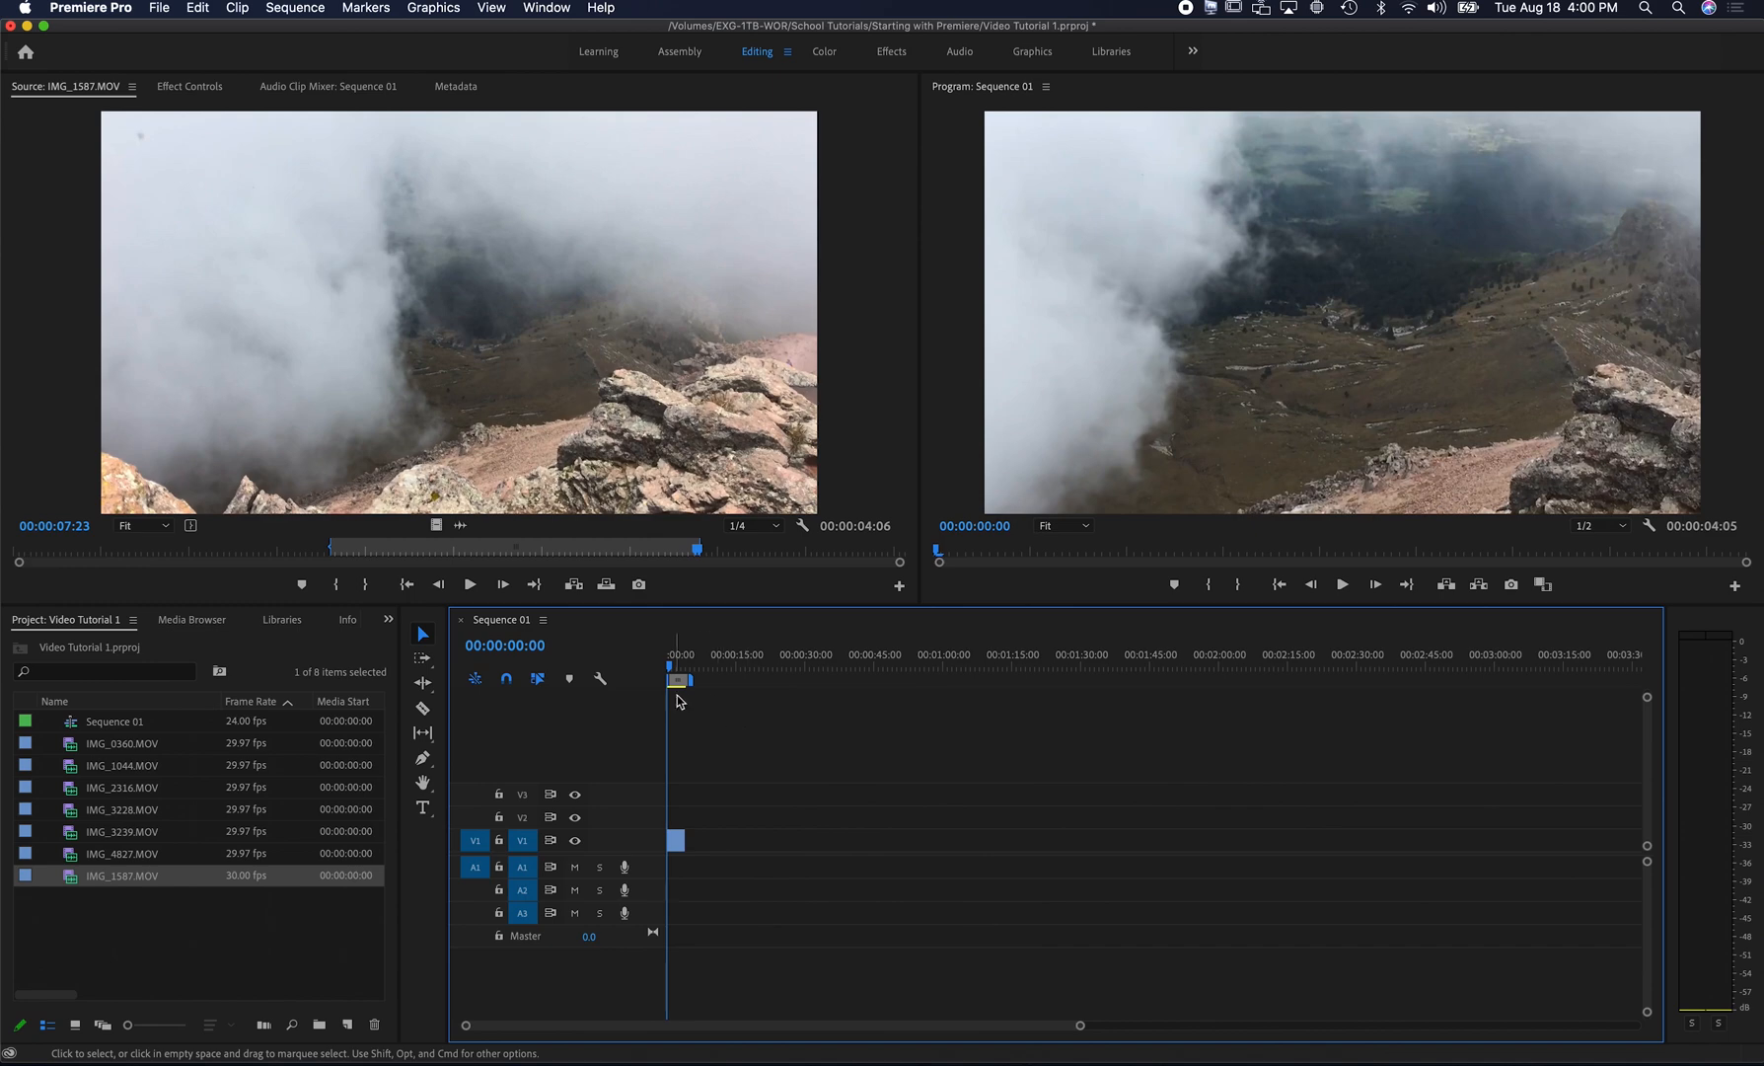
left_click(677, 669)
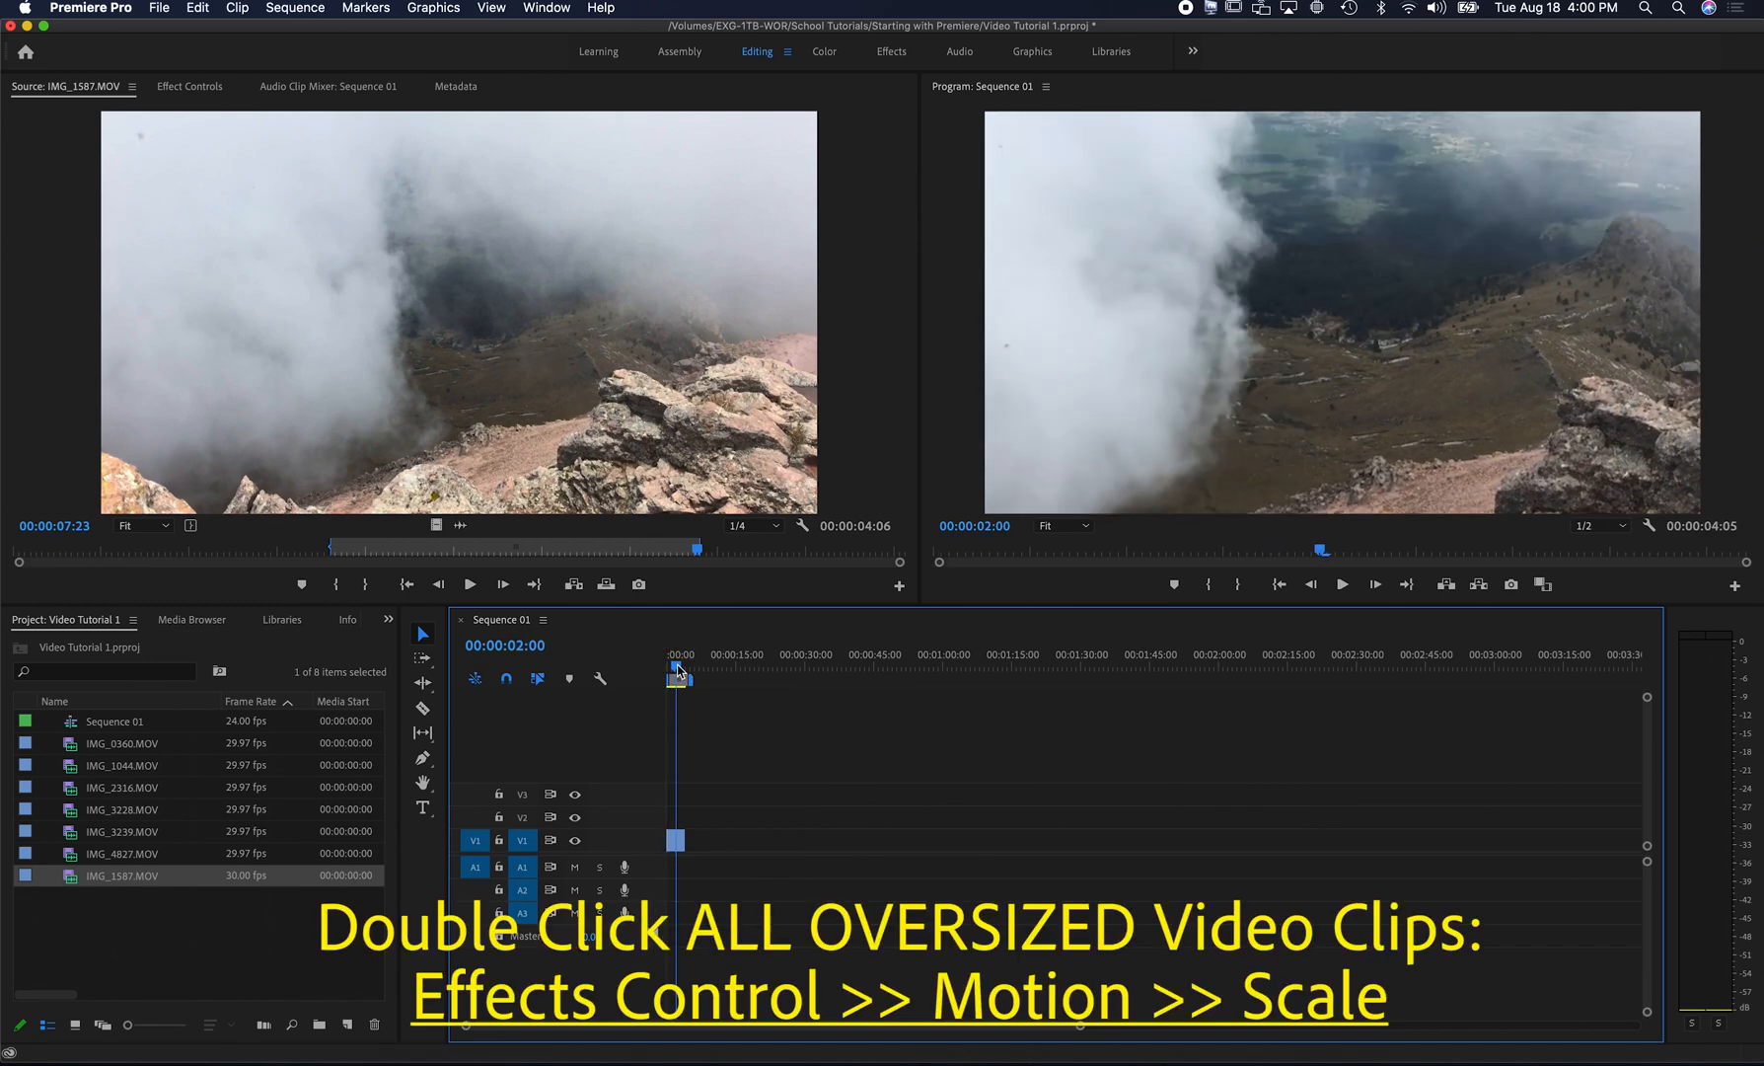
- Reduce the Motion Scale of IMG_1587.MOV on track V1 to 67 so it fits the frame
left_click(677, 840)
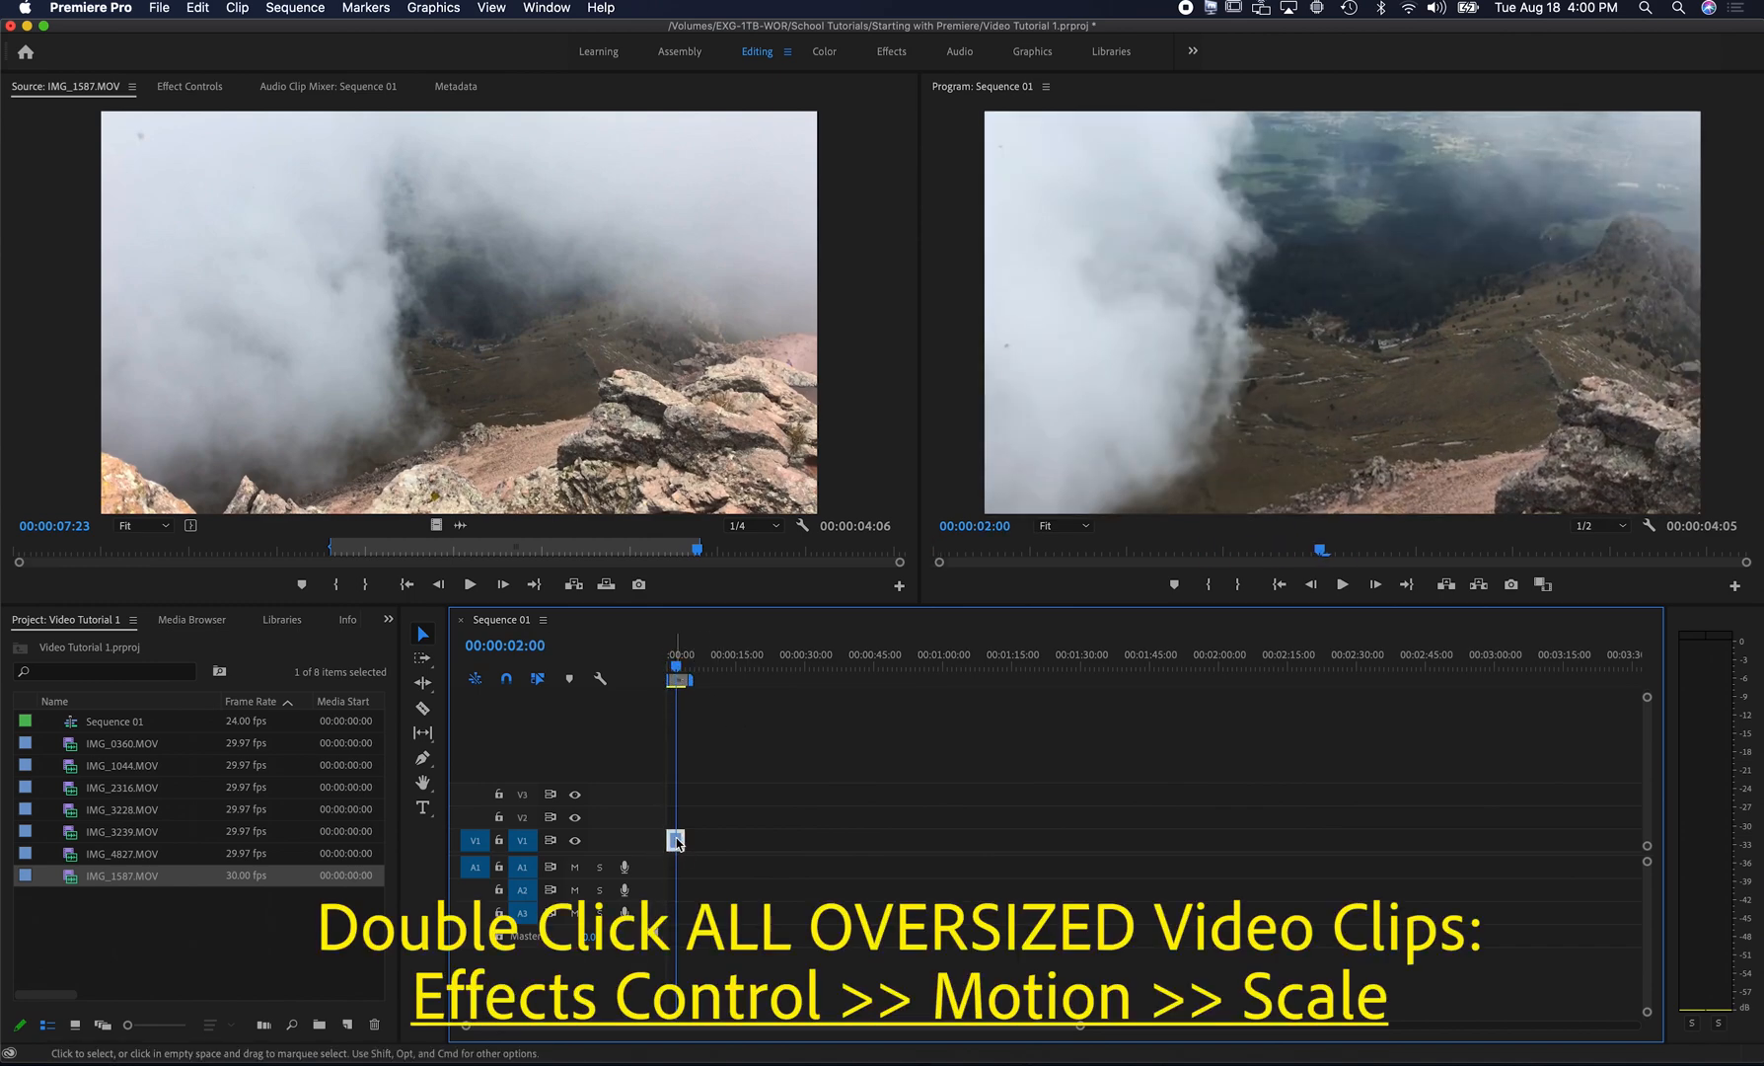
double_click(677, 841)
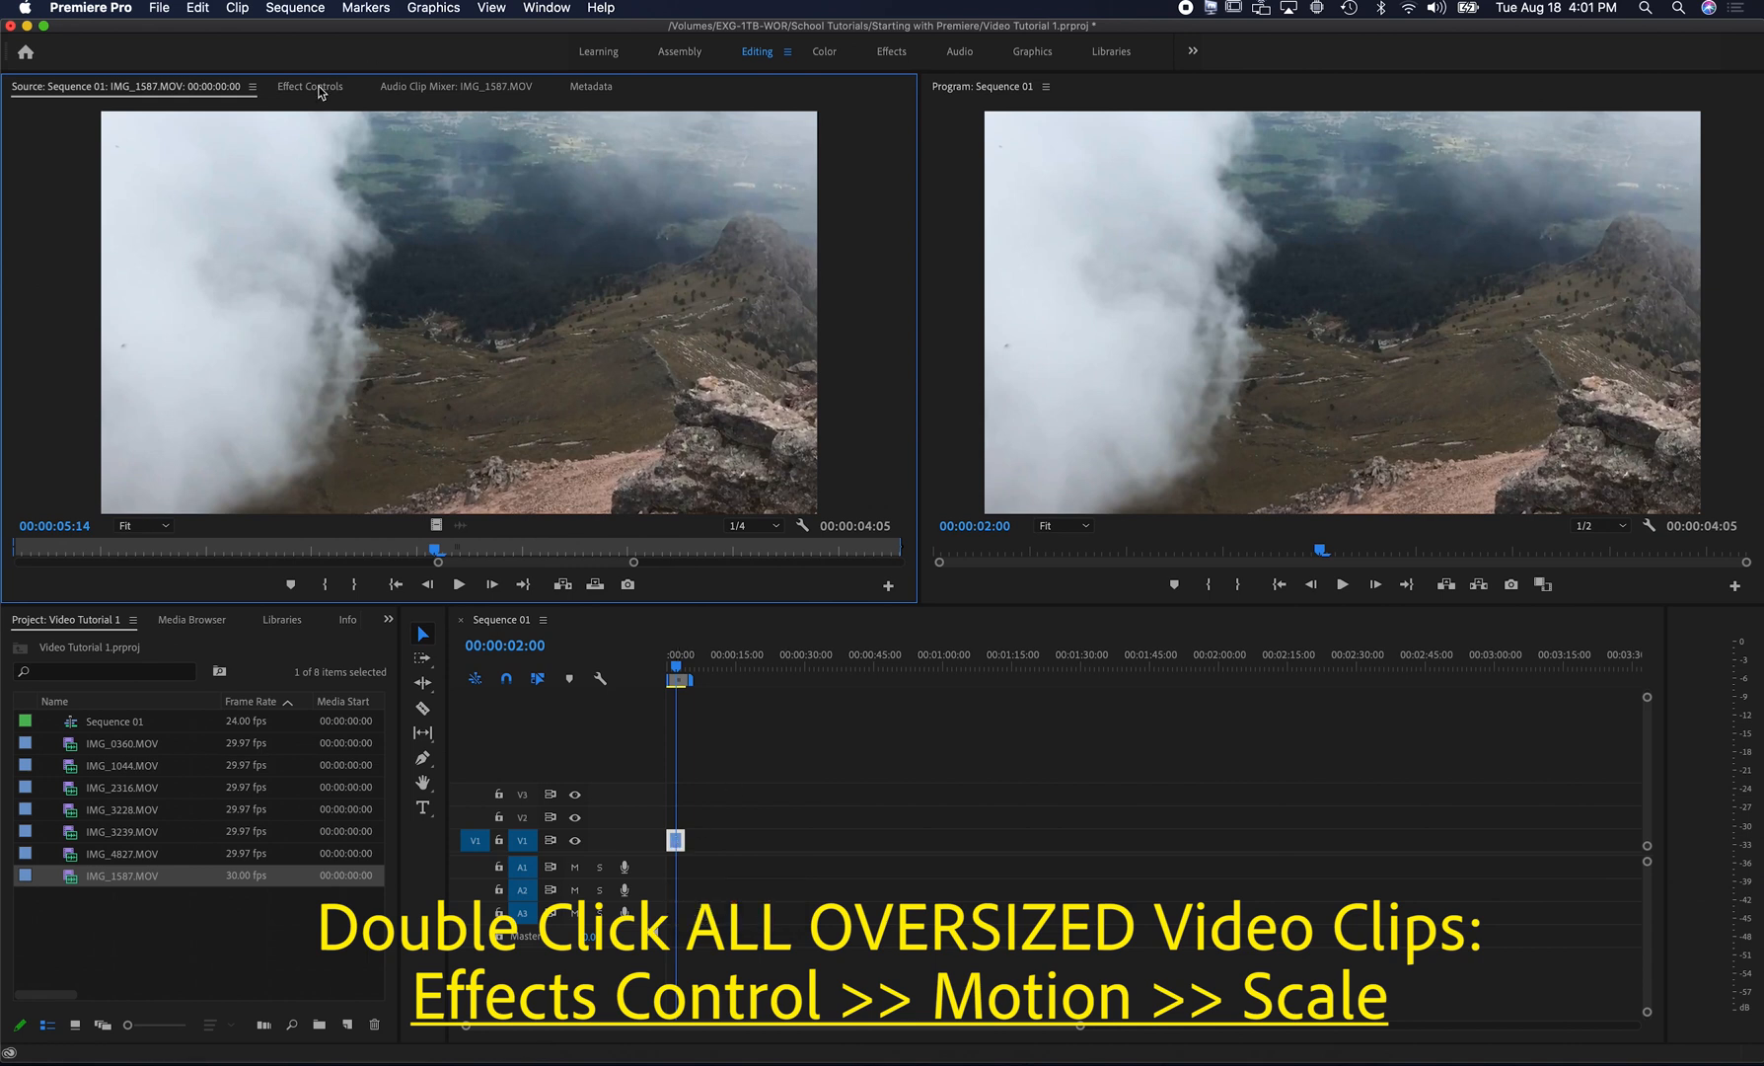
left_click(315, 89)
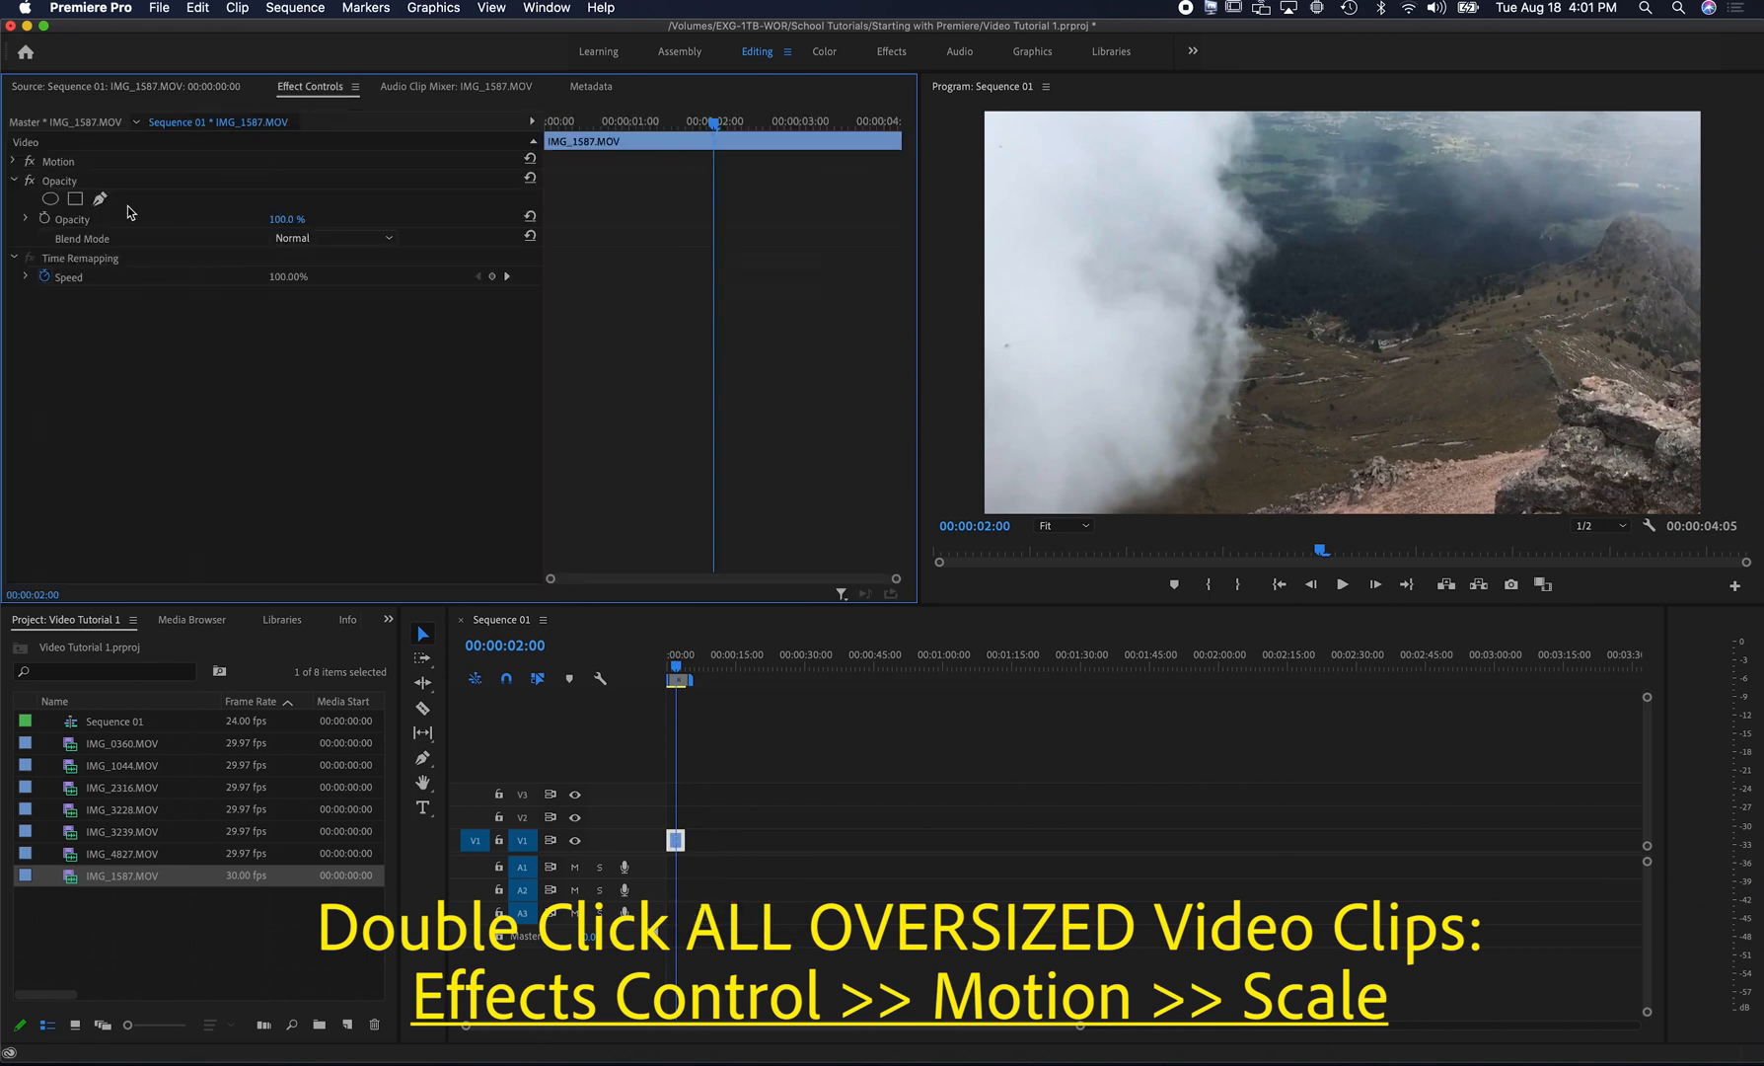
left_click(13, 162)
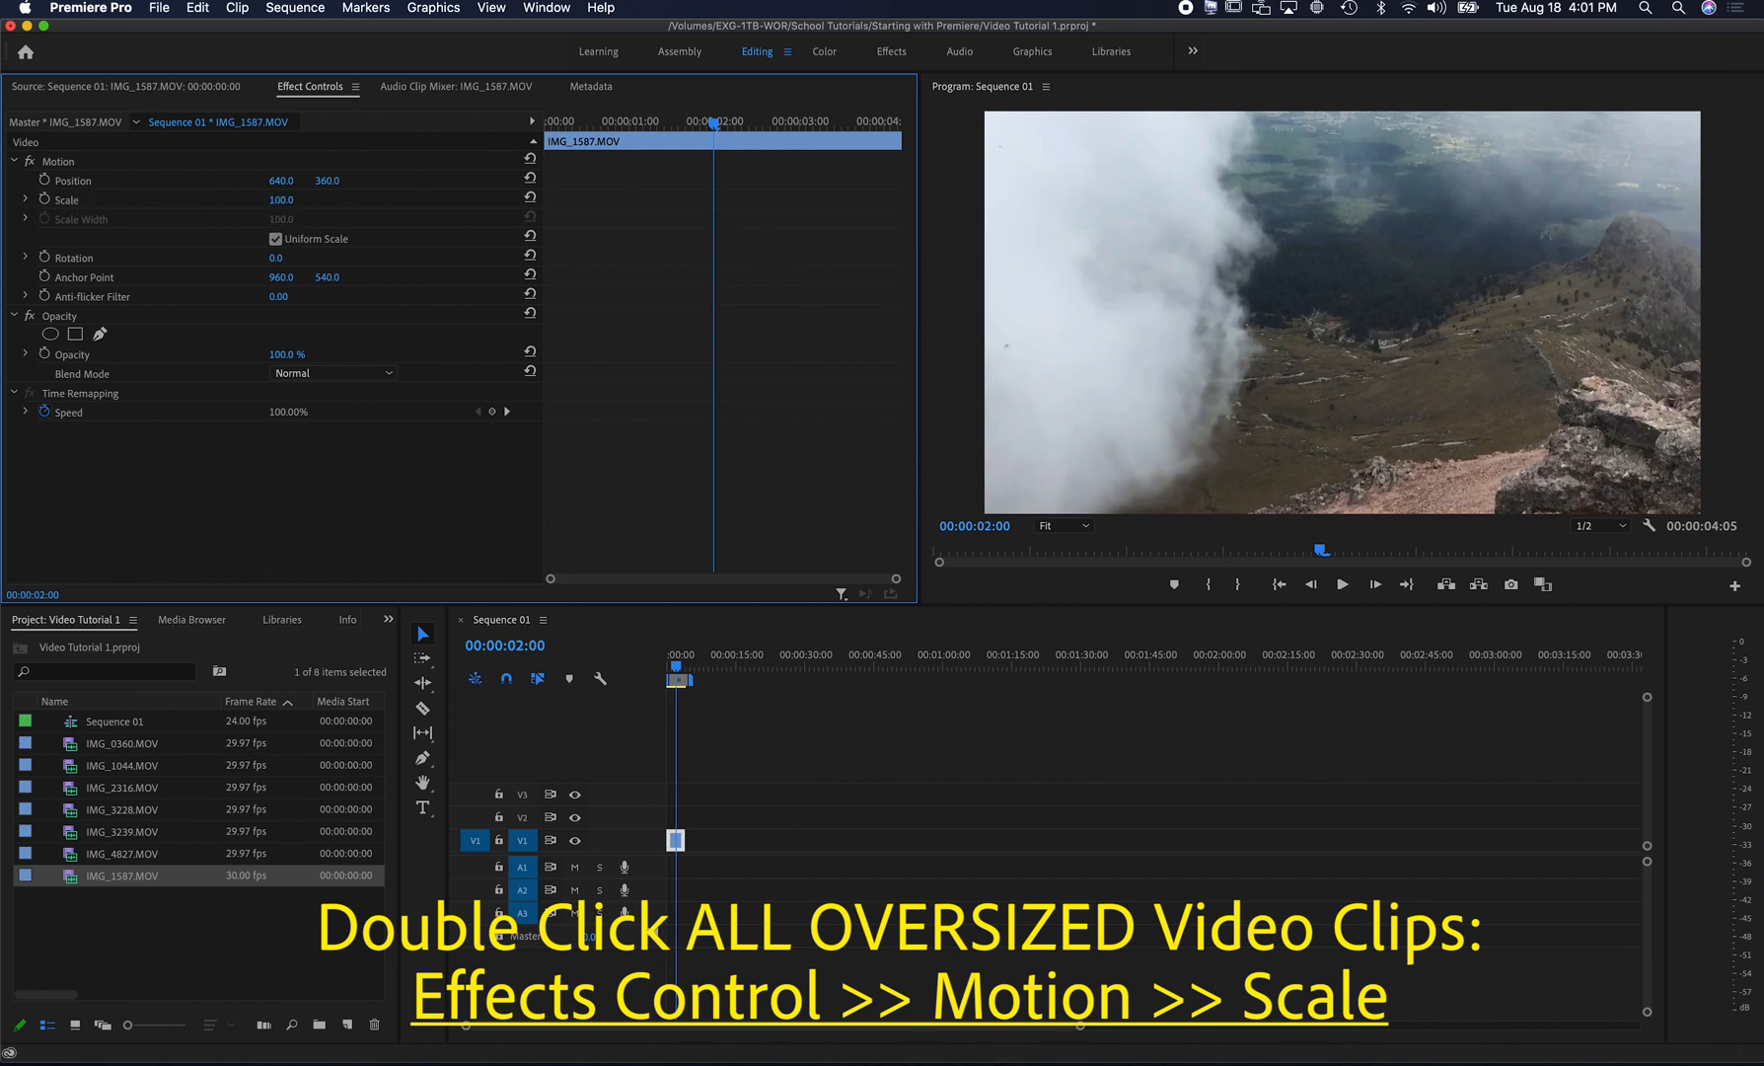
left_click(283, 200)
left_click(332, 206)
mouse_move(291, 201)
left_mouse_down()
mouse_move(244, 201)
mouse_move(258, 201)
left_mouse_up()
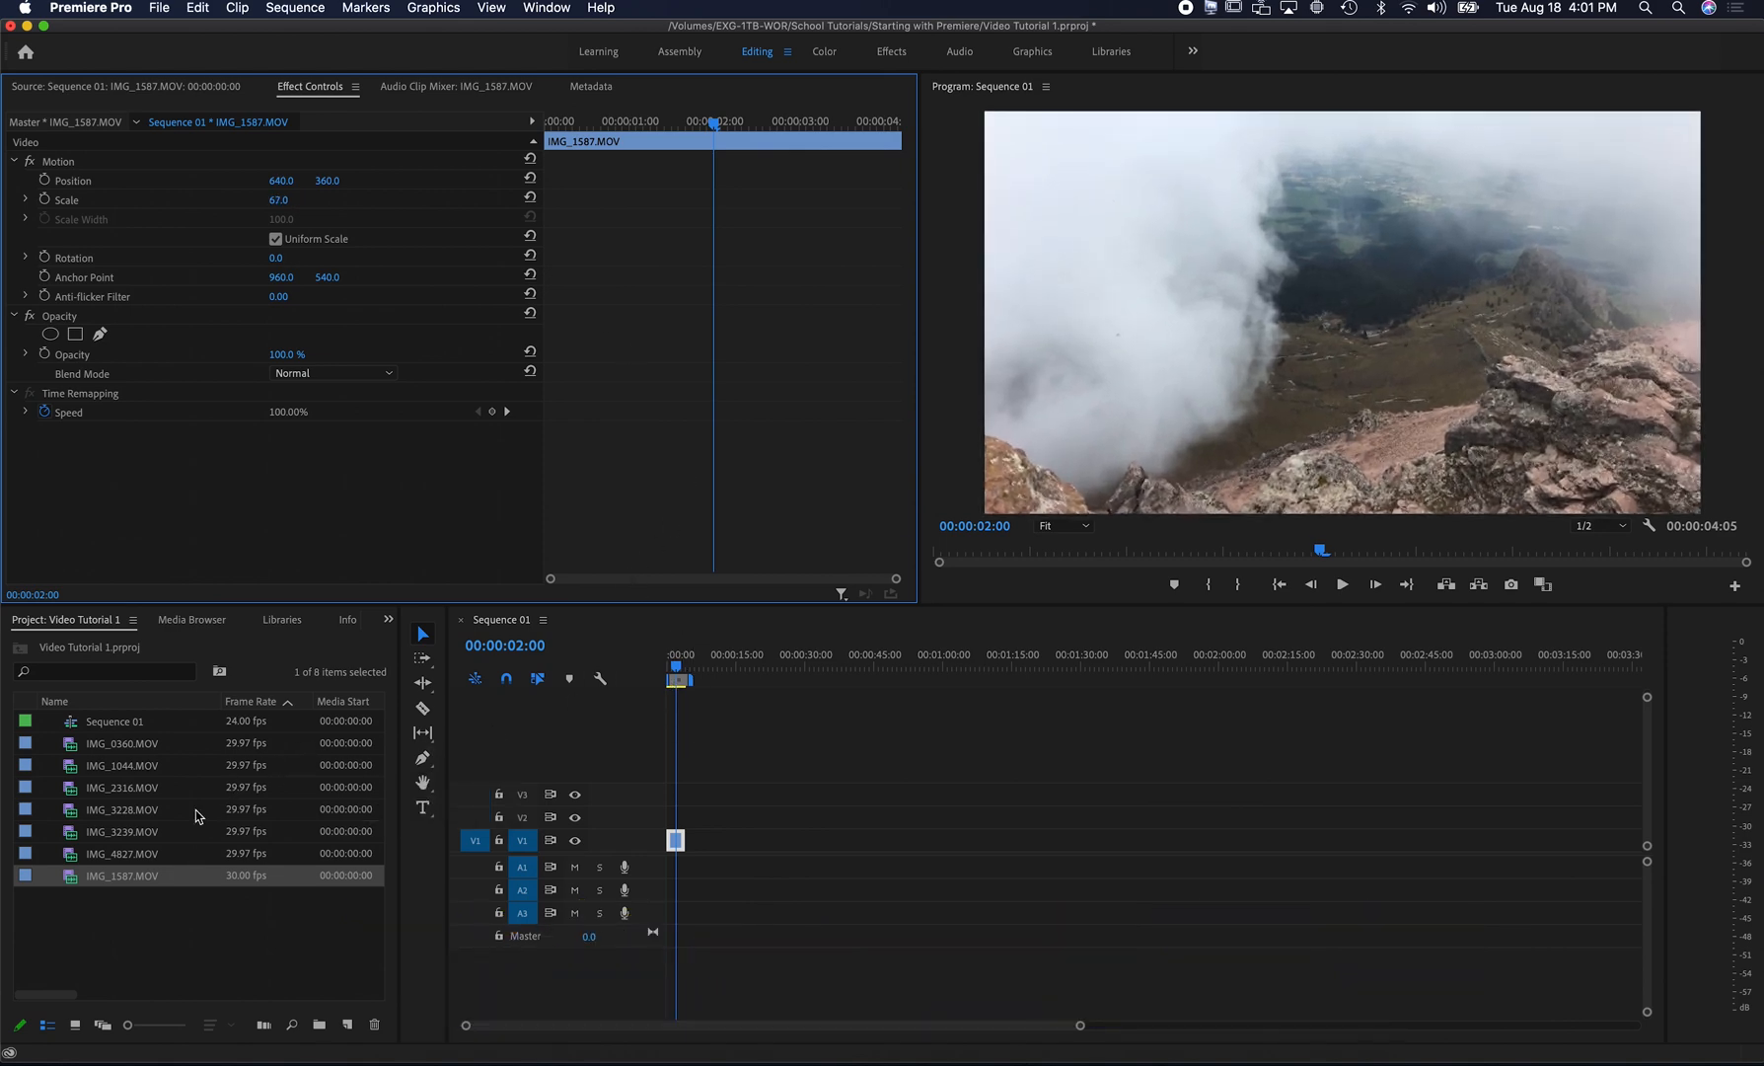
- Place only the video of IMG_4827.MOV directly after the first clip on track V1
double_click(94, 853)
left_click_drag(225, 555, 699, 840)
left_click(364, 585)
- Mark a section of source clip IMG_2316.MOV and place only its video after IMG_4827.MOV on track V1
left_click(94, 834)
double_click(93, 834)
double_click(102, 790)
left_click_drag(79, 550, 311, 550)
left_click(354, 584)
left_click_drag(436, 525, 732, 840)
- Mark In and Out points on source clip IMG_1044.MOV and place only its video after IMG_2316.MOV on V1
double_click(91, 767)
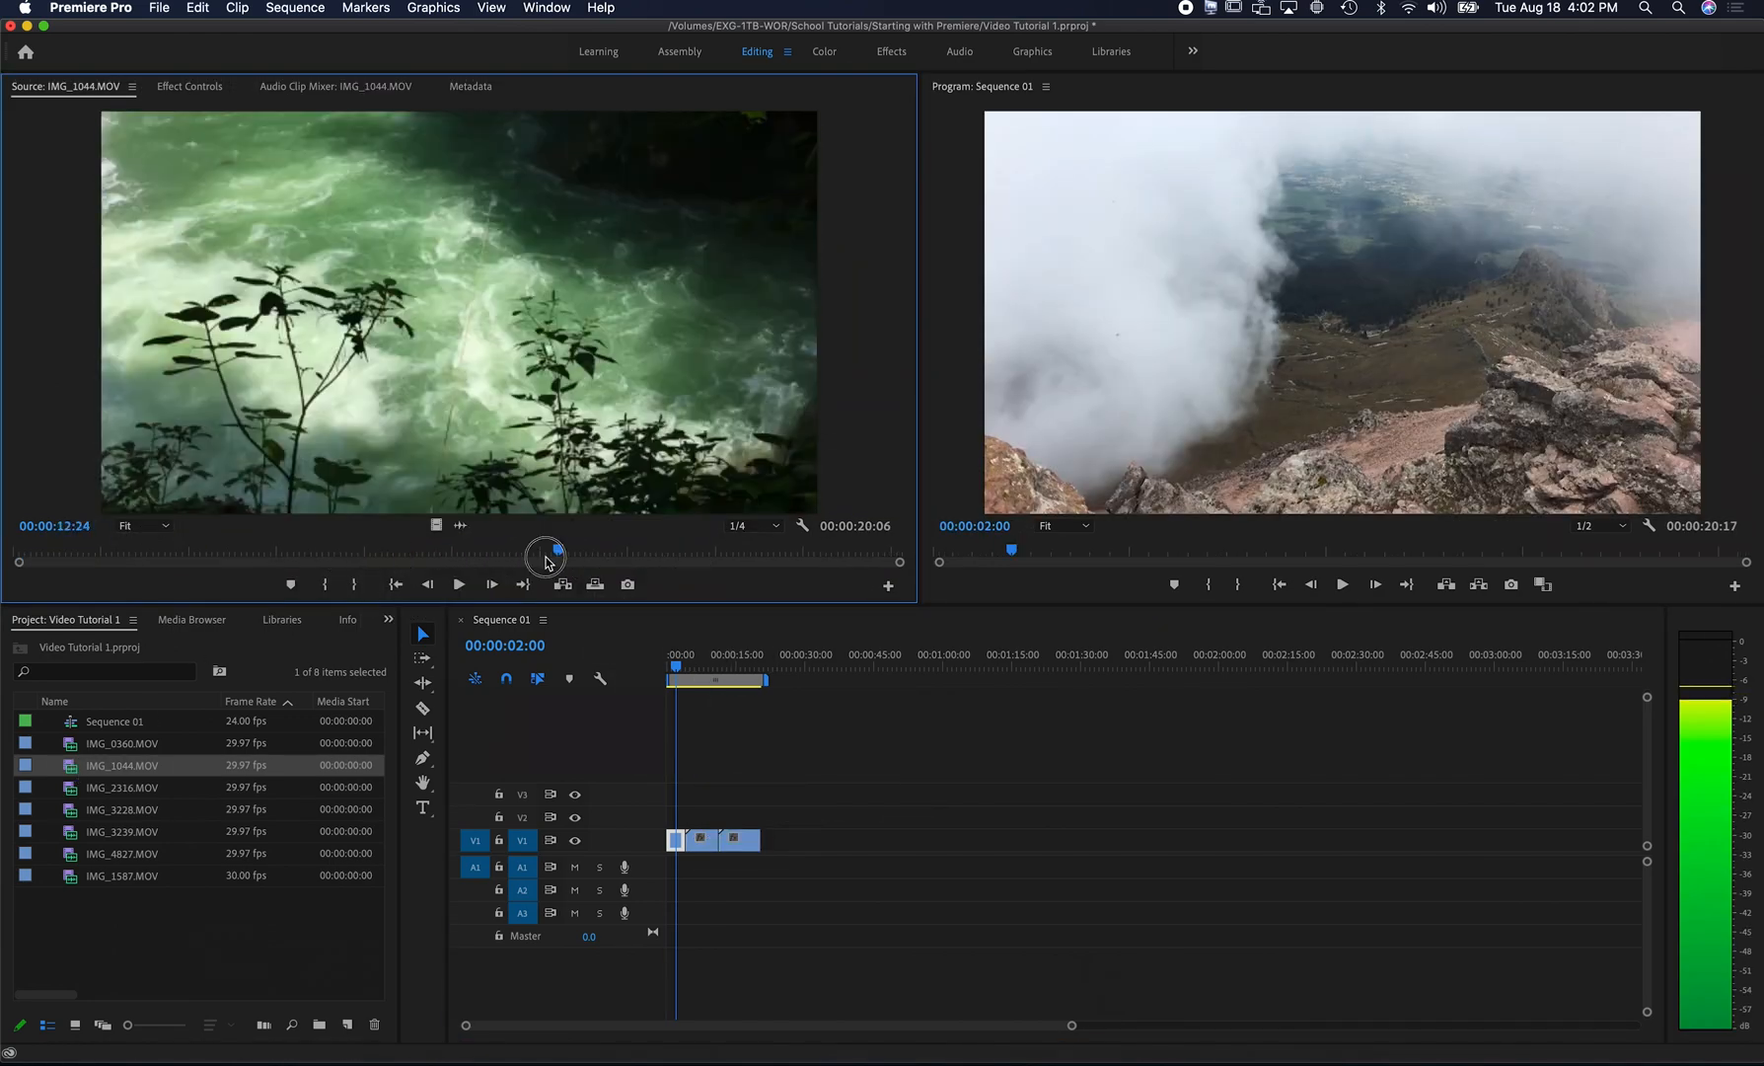
left_click(325, 584)
left_click_drag(20, 549, 190, 550)
left_click(331, 583)
left_click_drag(335, 552, 555, 549)
left_click(365, 584)
left_click_drag(436, 525, 866, 813)
- Mark a section of about 7 seconds in IMG_0360.MOV, ending at 00:00:09:00, and place only its video at the end of V1
double_click(116, 745)
left_click_drag(67, 555, 137, 547)
left_click(335, 584)
left_click_drag(375, 553, 541, 552)
left_click(365, 584)
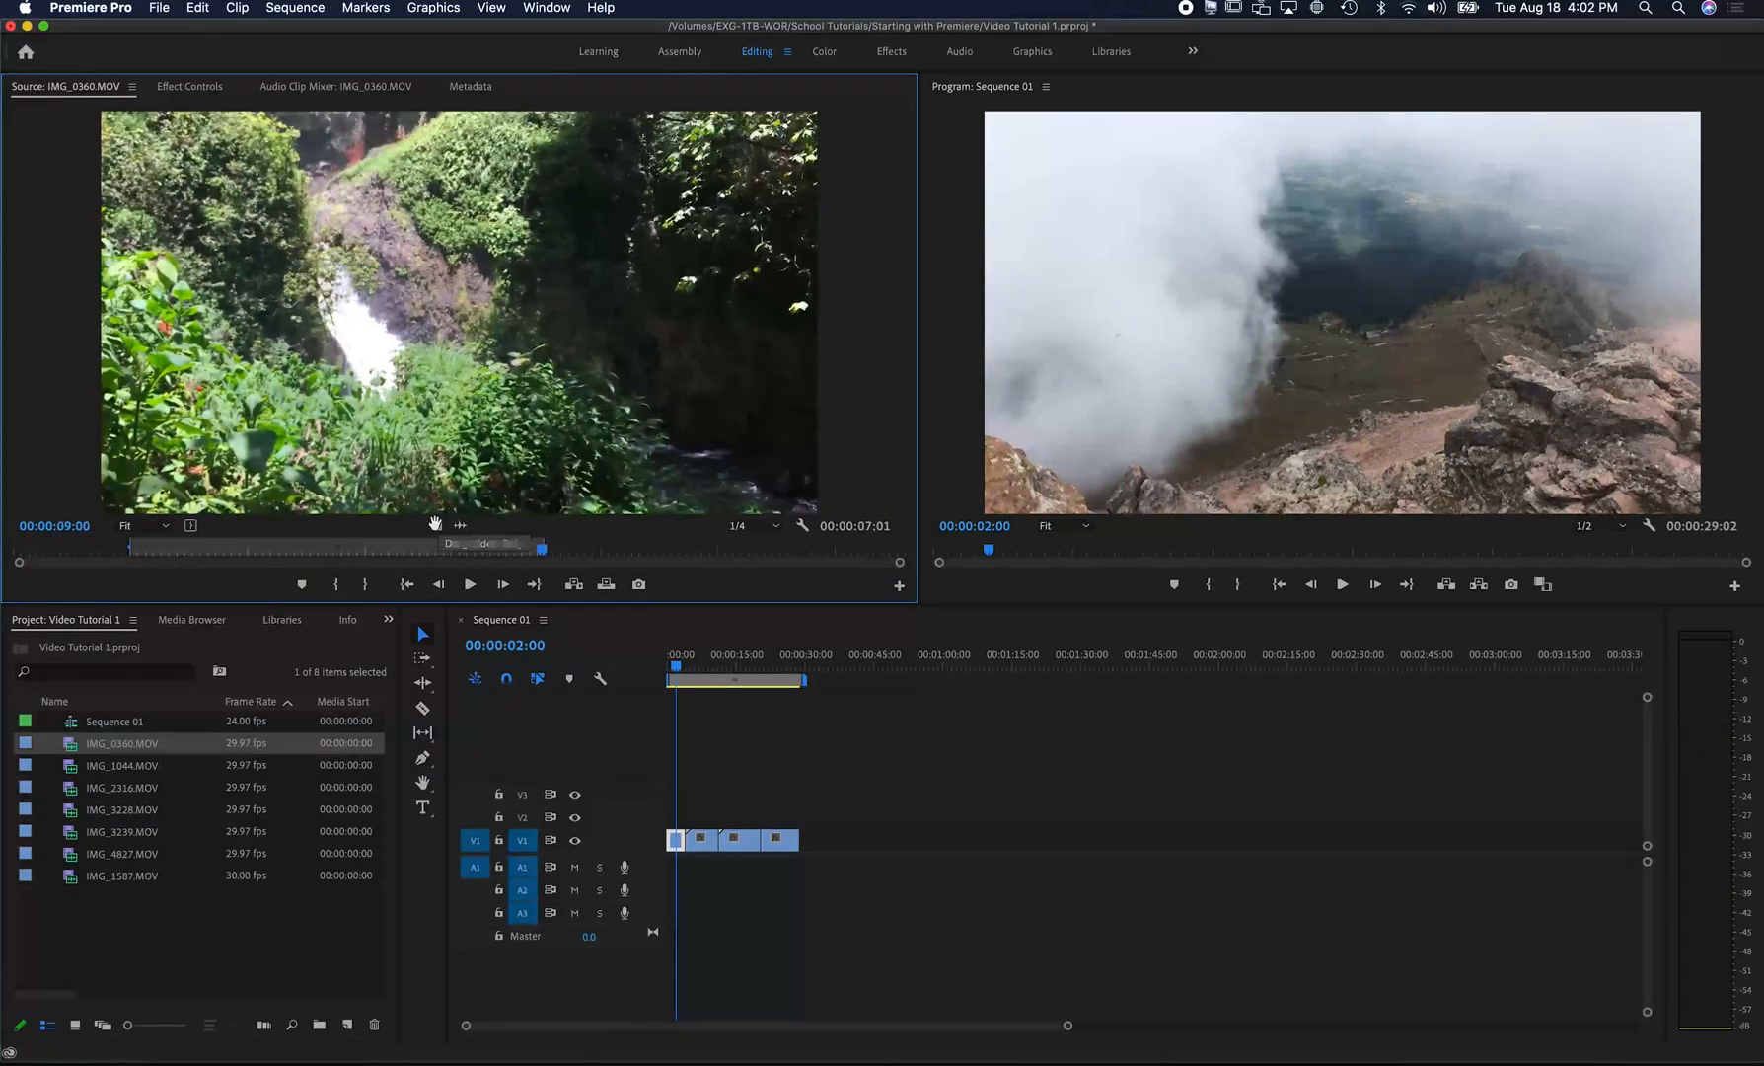
left_click_drag(436, 525, 821, 840)
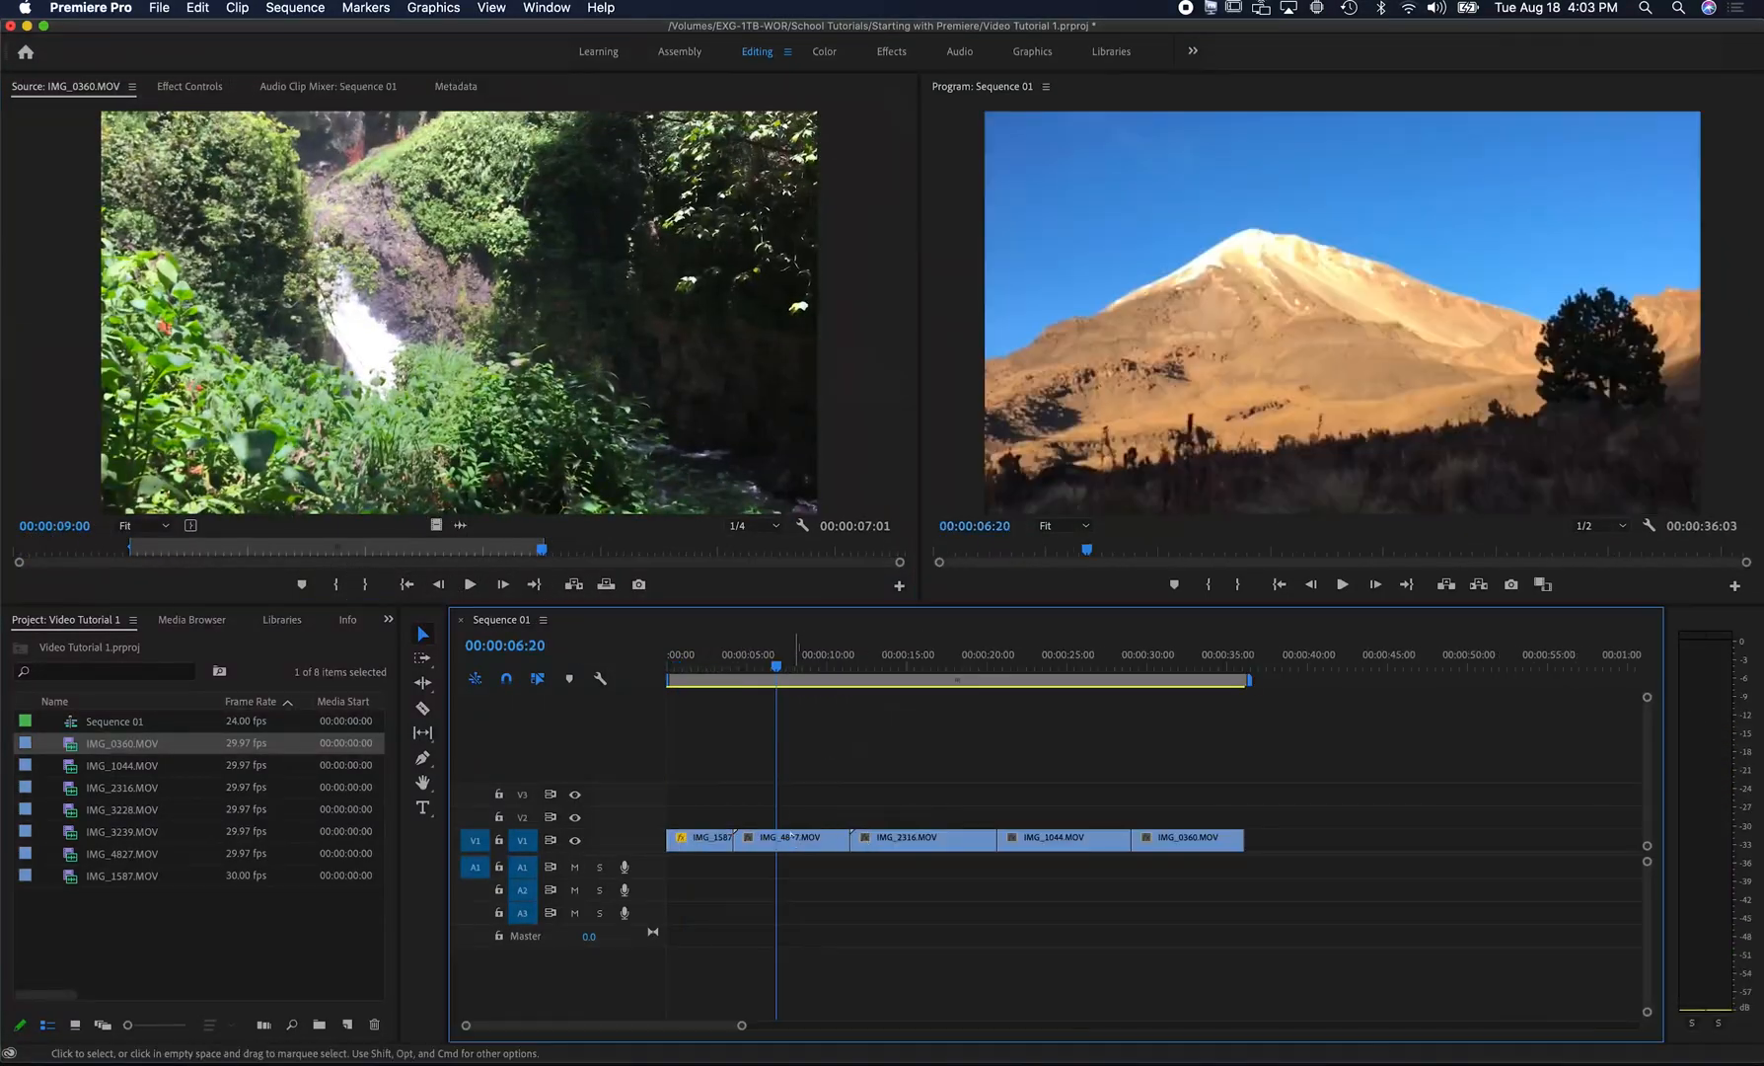
- Reduce the Motion Scale of IMG_4827.MOV in the sequence to about 68
double_click(789, 841)
left_click(309, 86)
left_click_drag(278, 199, 246, 200)
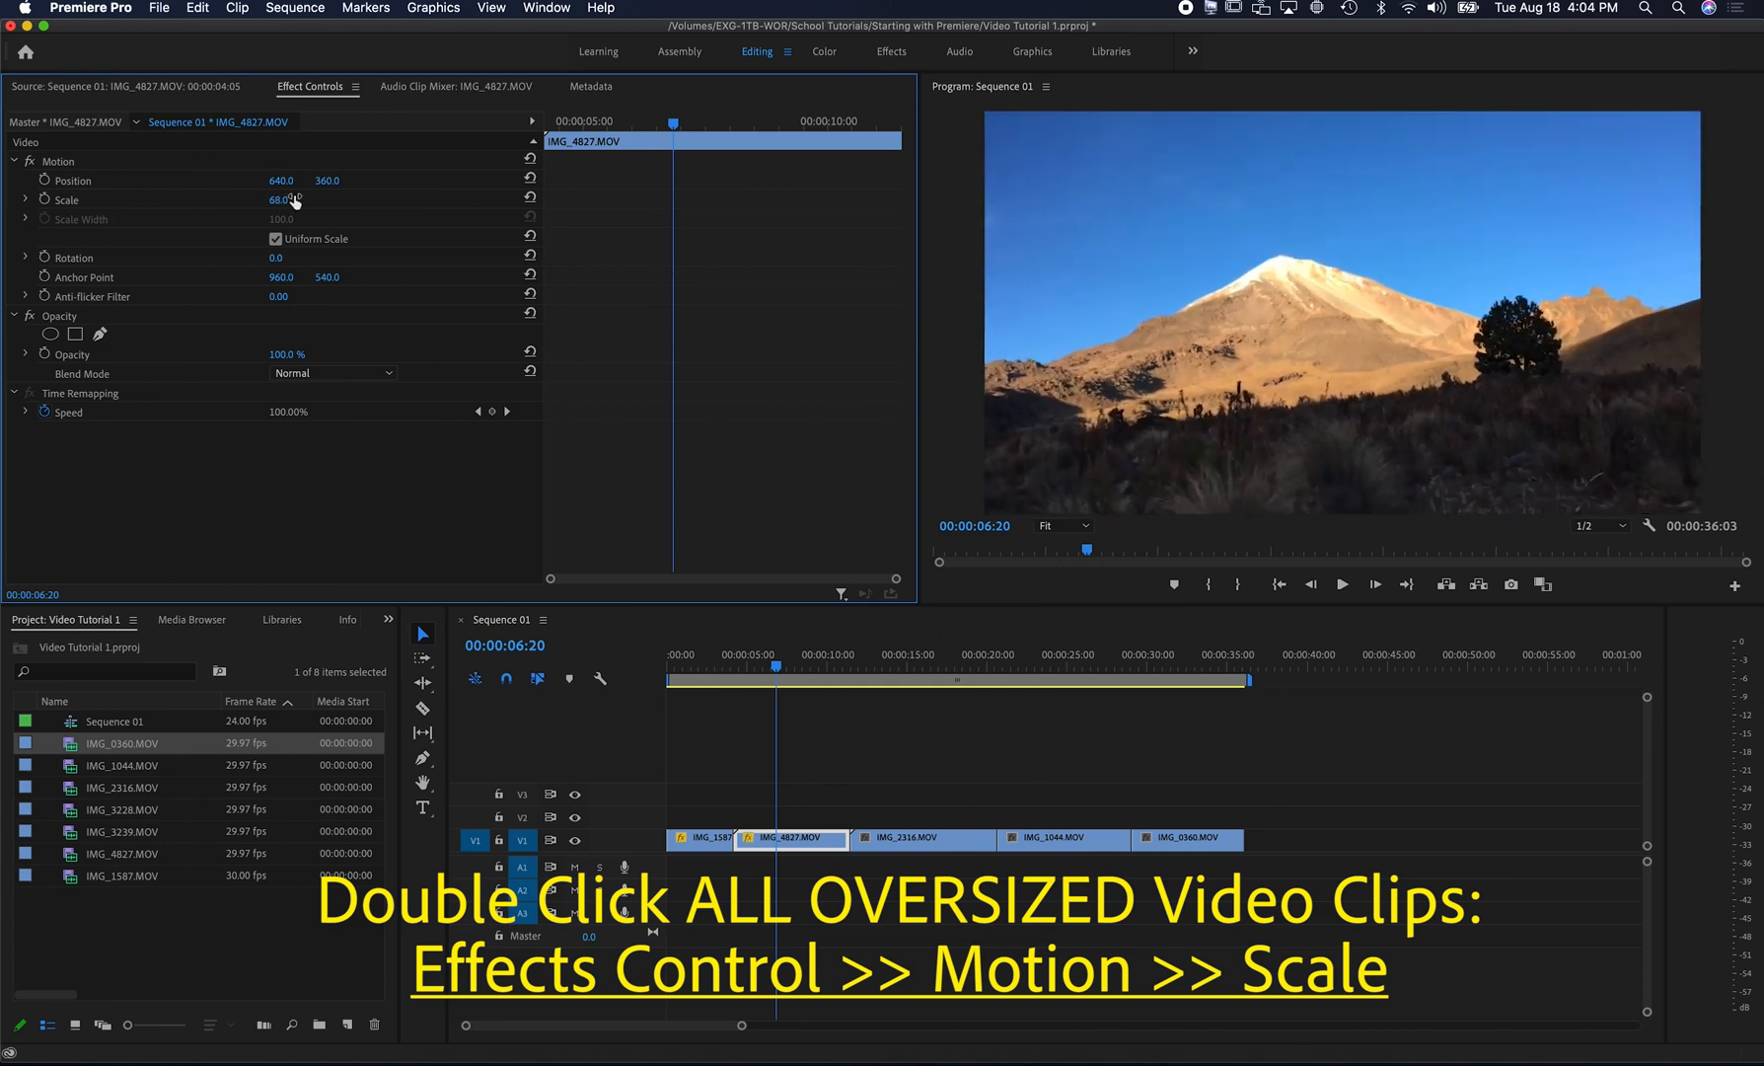
- Move the playhead over IMG_2316.MOV in the sequence and reduce its Motion Scale to 67
left_click_drag(778, 666, 906, 666)
double_click(918, 838)
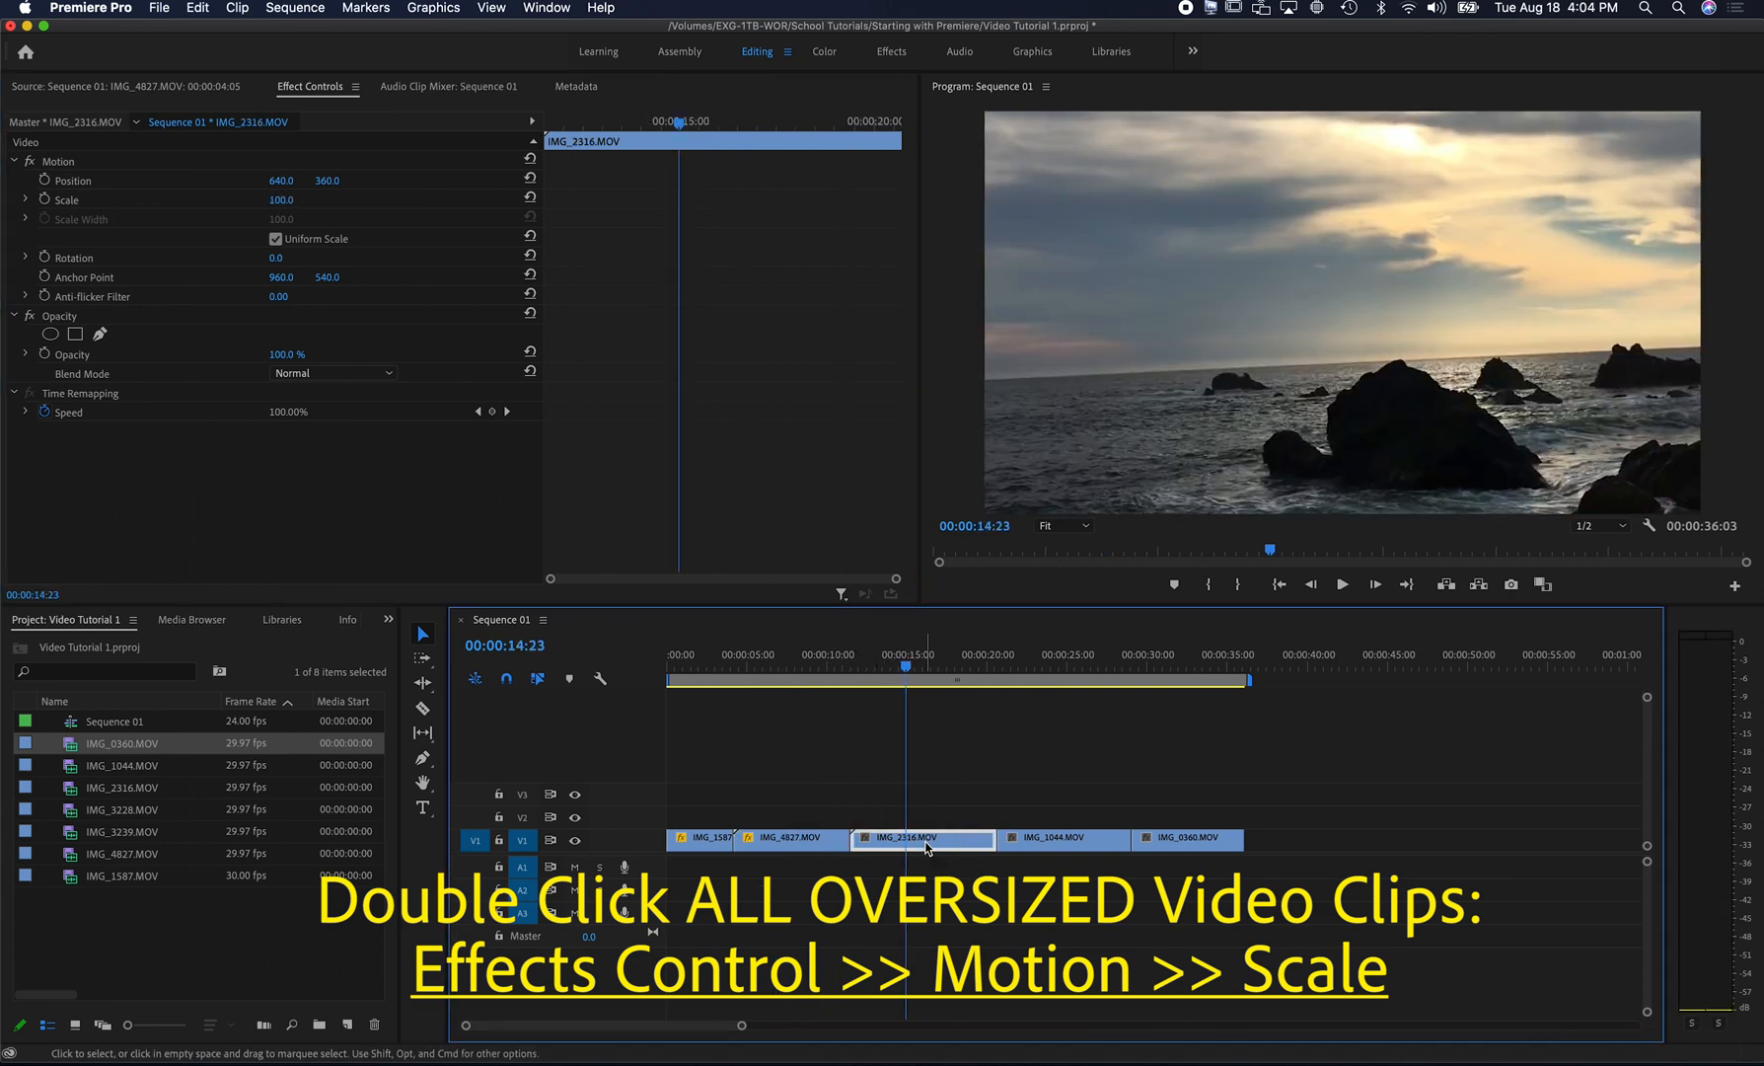
left_click(308, 85)
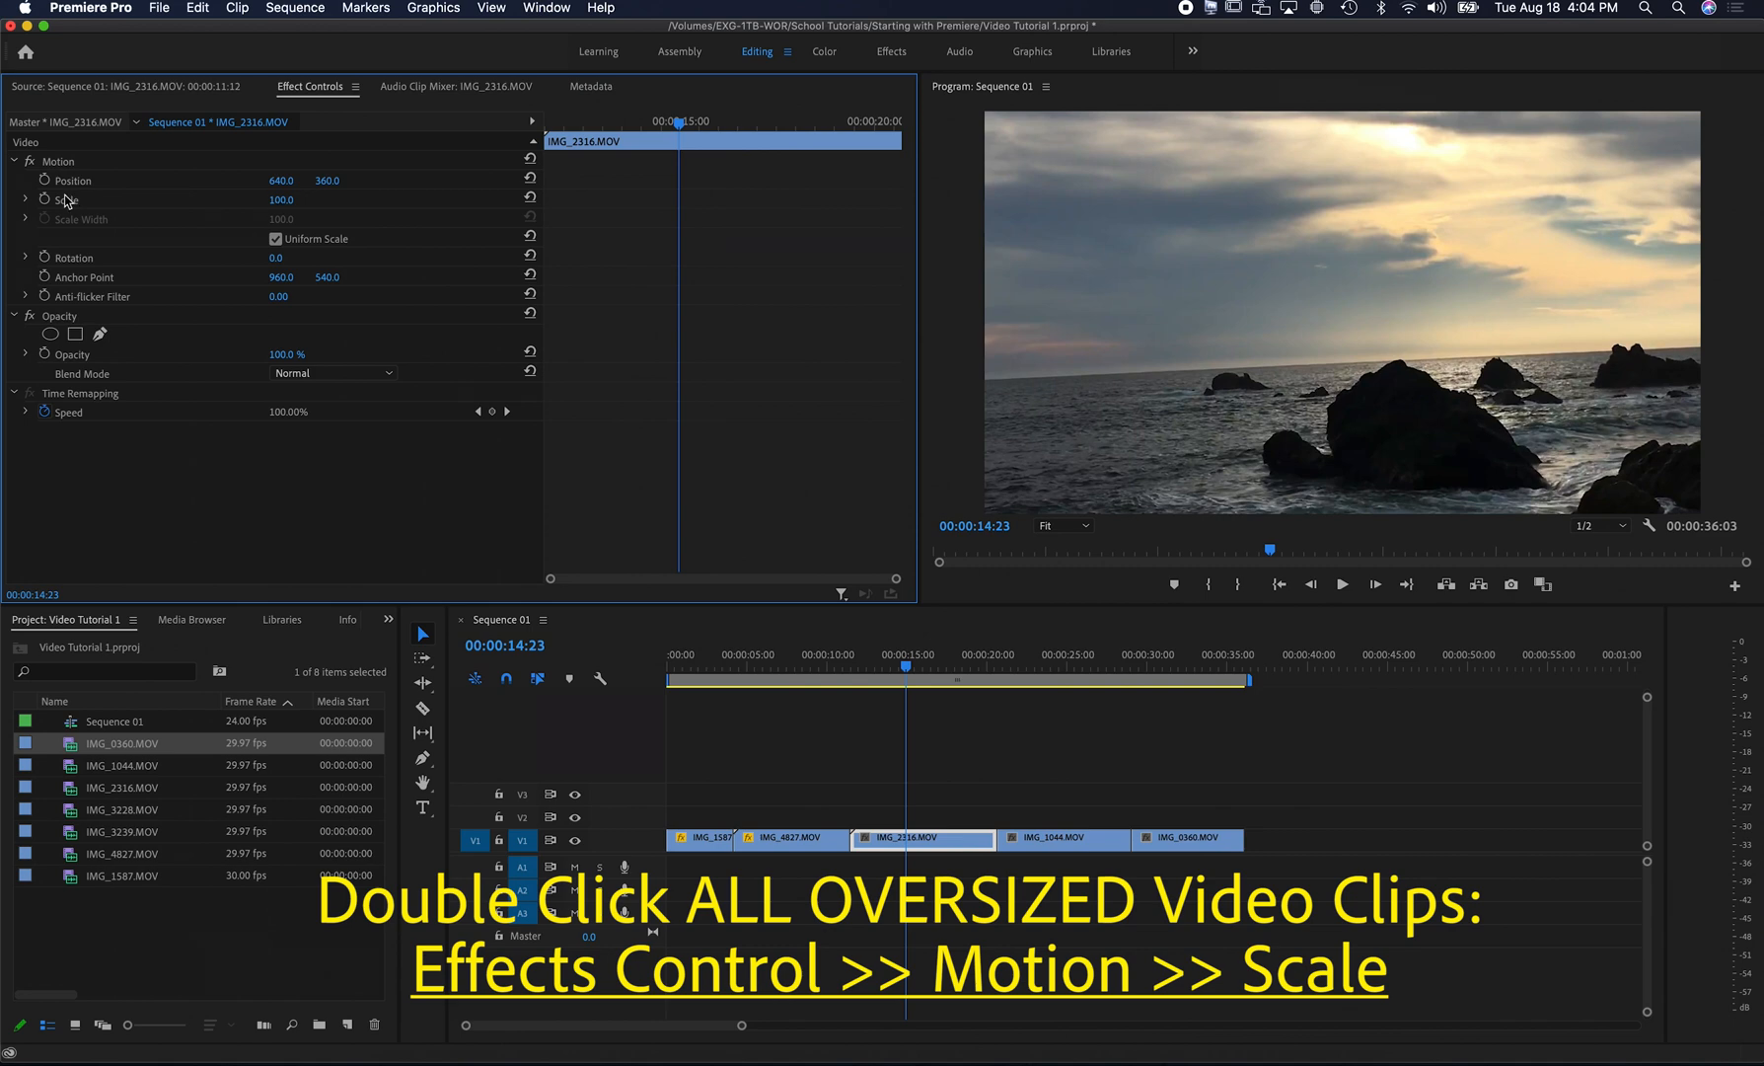
left_click_drag(278, 199, 241, 200)
left_click_drag(66, 201, 98, 202)
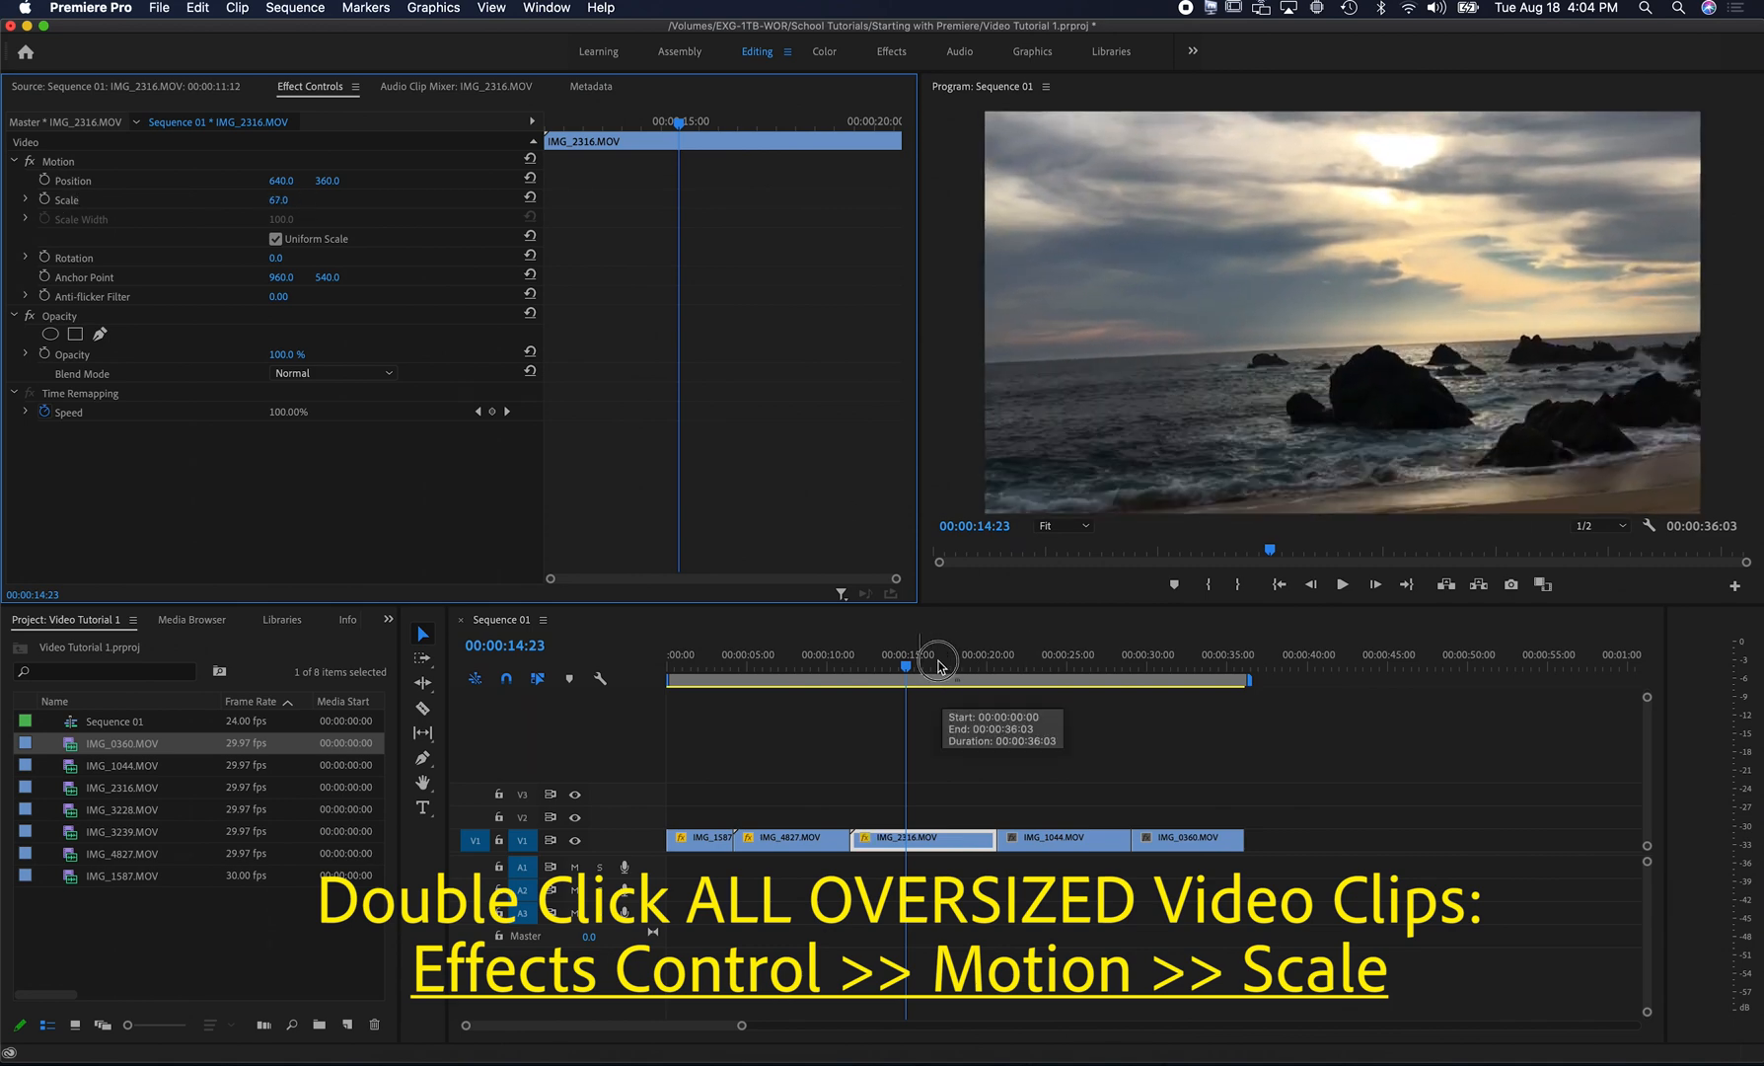
- Move the playhead over IMG_1044.MOV at 00:00:23:02 and reduce its Motion Scale to about 71
left_click(1034, 666)
left_click_drag(1036, 666, 1038, 666)
double_click(1056, 837)
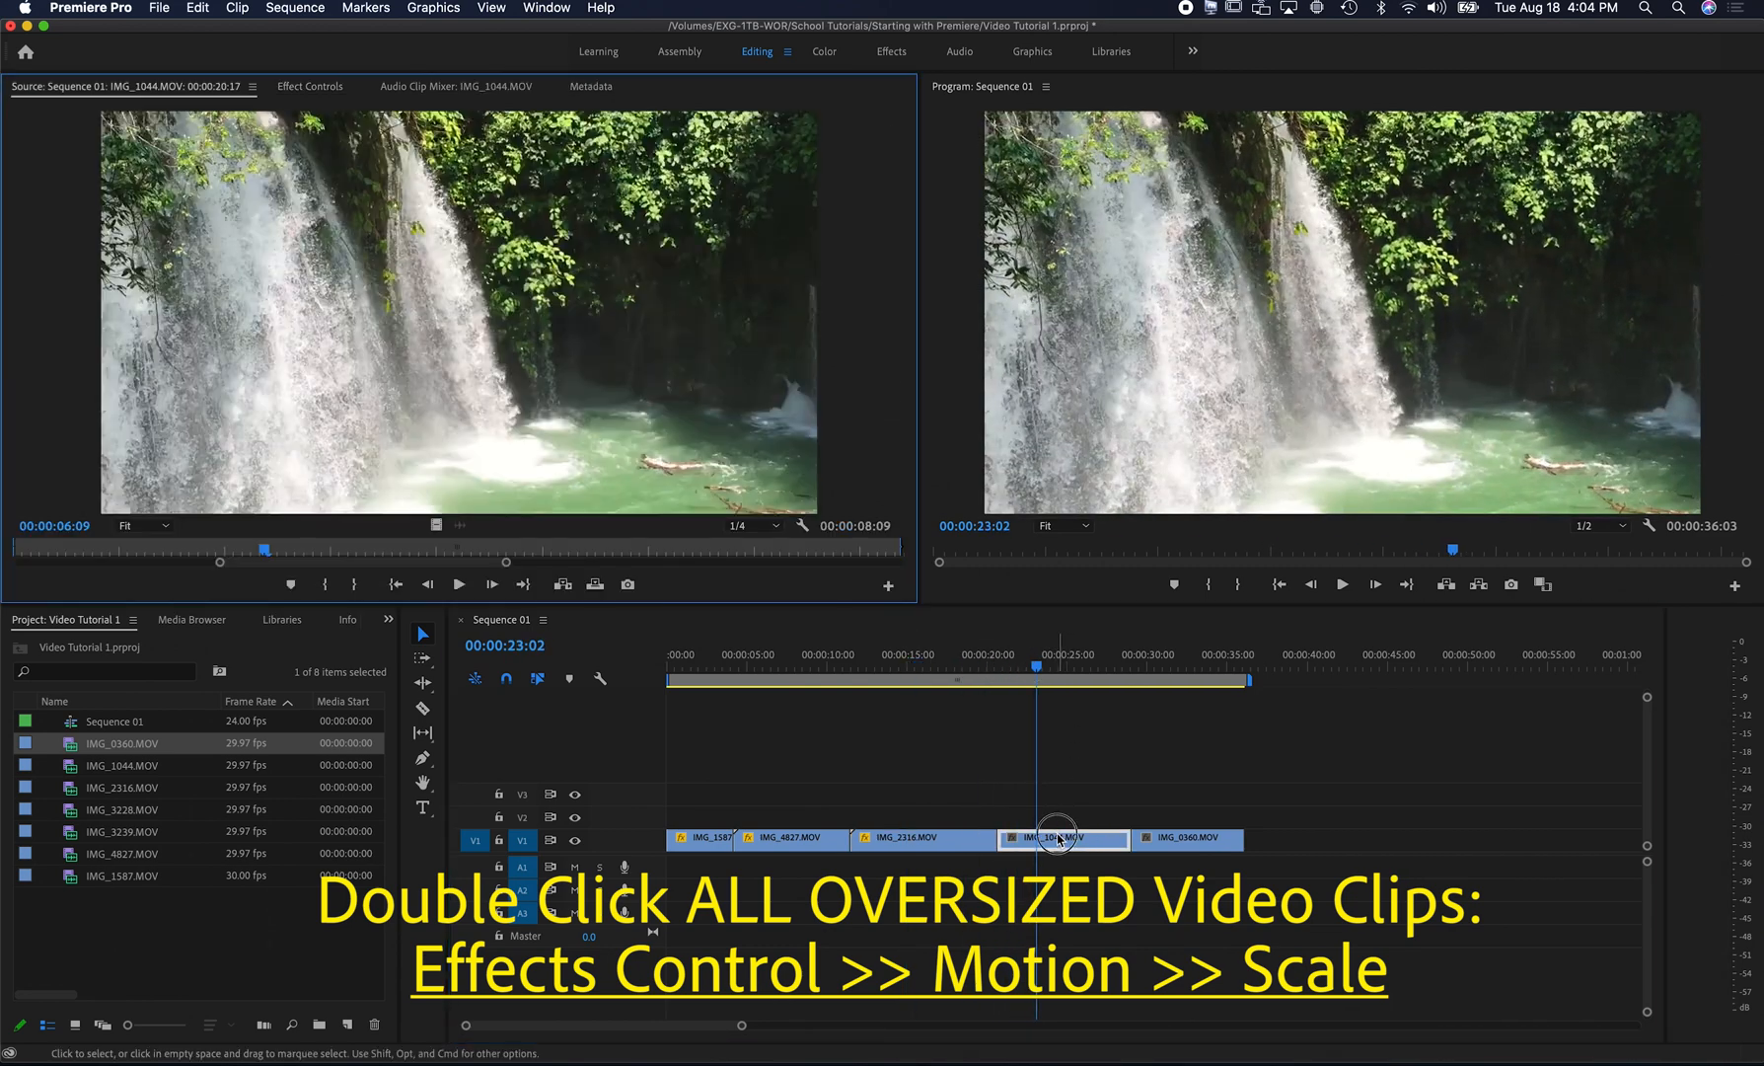
left_click(308, 86)
left_click_drag(281, 199, 252, 199)
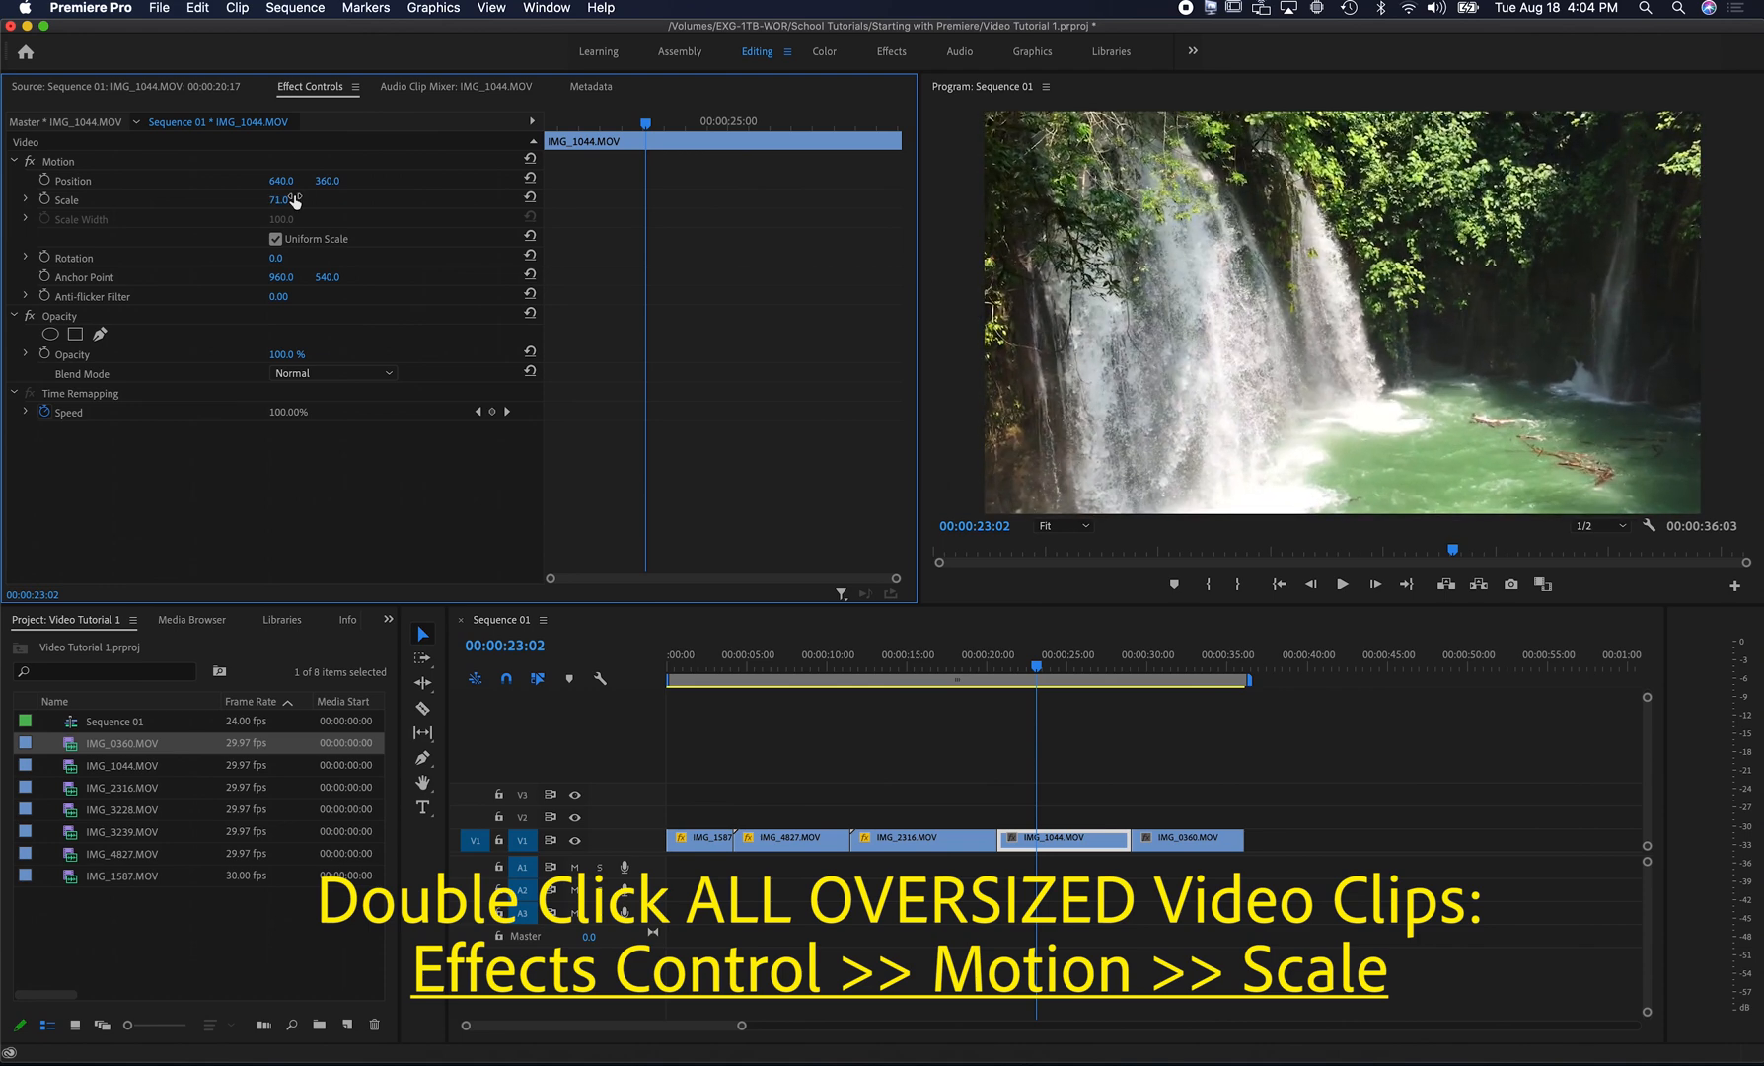
left_click(1113, 740)
- Move the playhead over IMG_0360.MOV at the end of the sequence and reduce its Motion Scale to fit the frame
left_click_drag(1136, 659, 1159, 666)
left_click_drag(1173, 667, 1168, 667)
double_click(1184, 838)
left_click(294, 91)
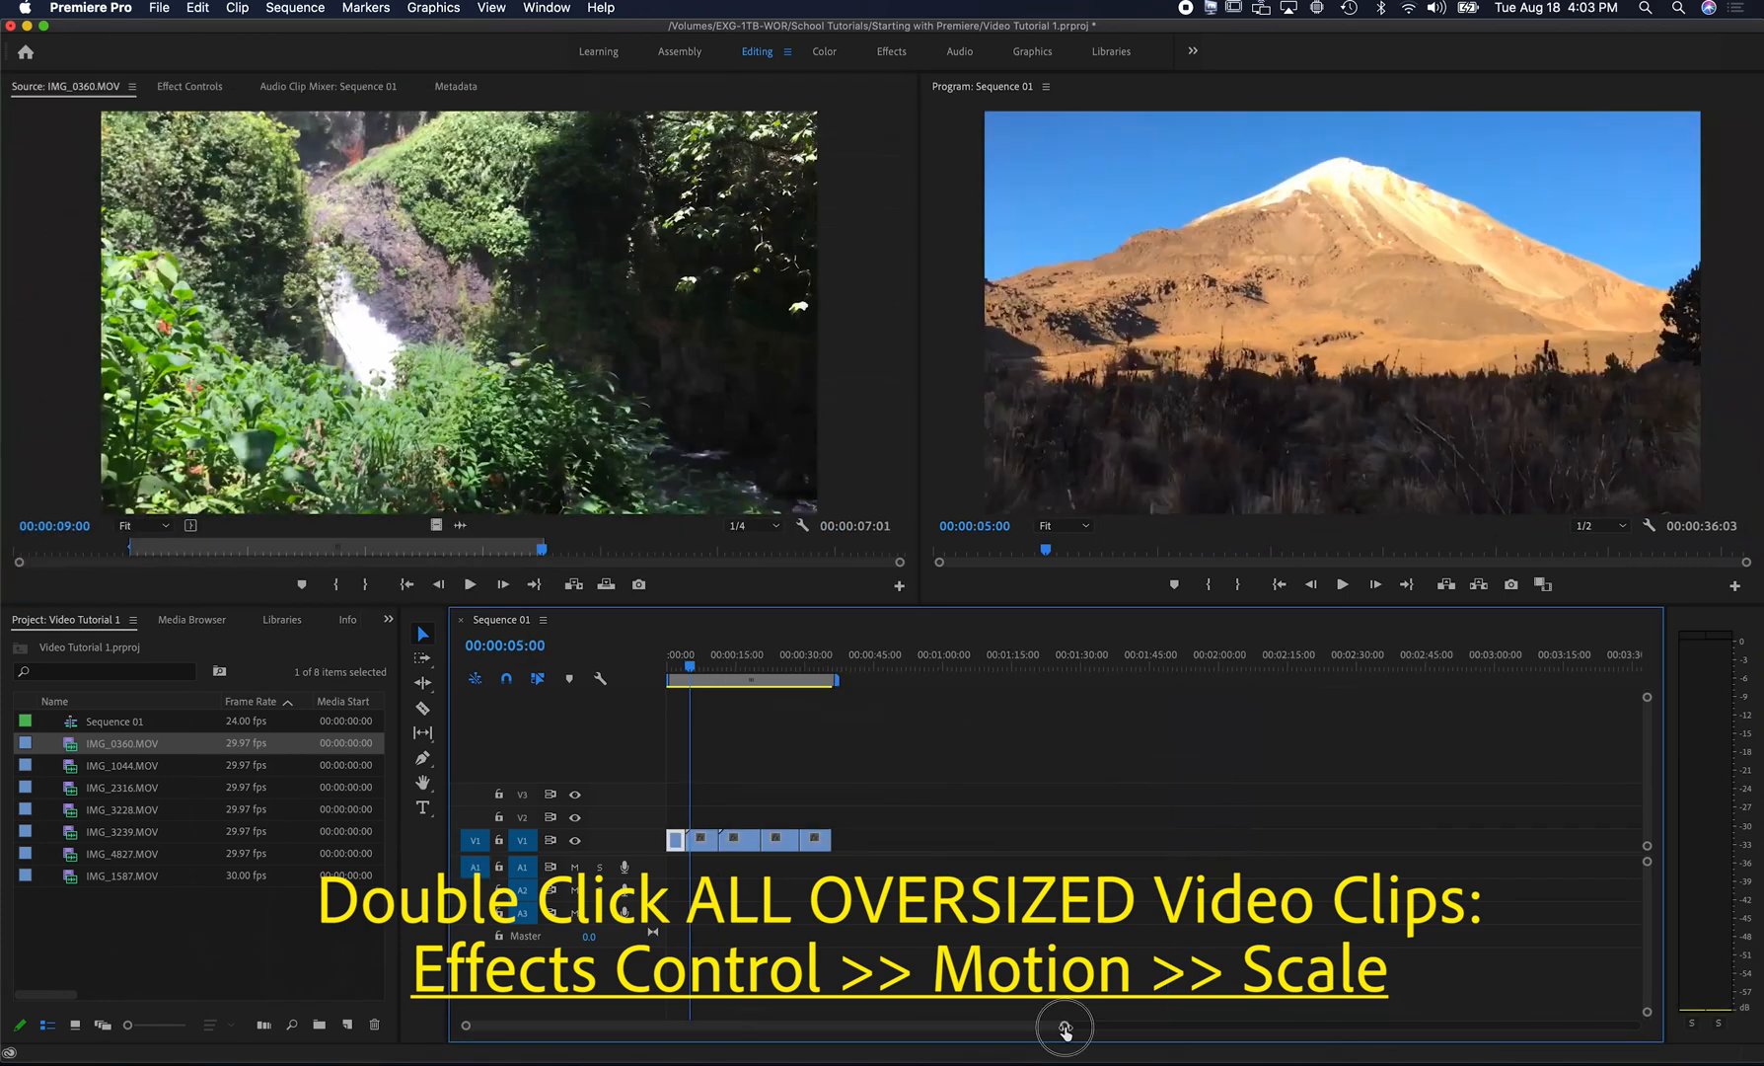
- Return the playhead to the start of Sequence 01 and play back the assembled clips
left_click_drag(1056, 1030, 904, 1029)
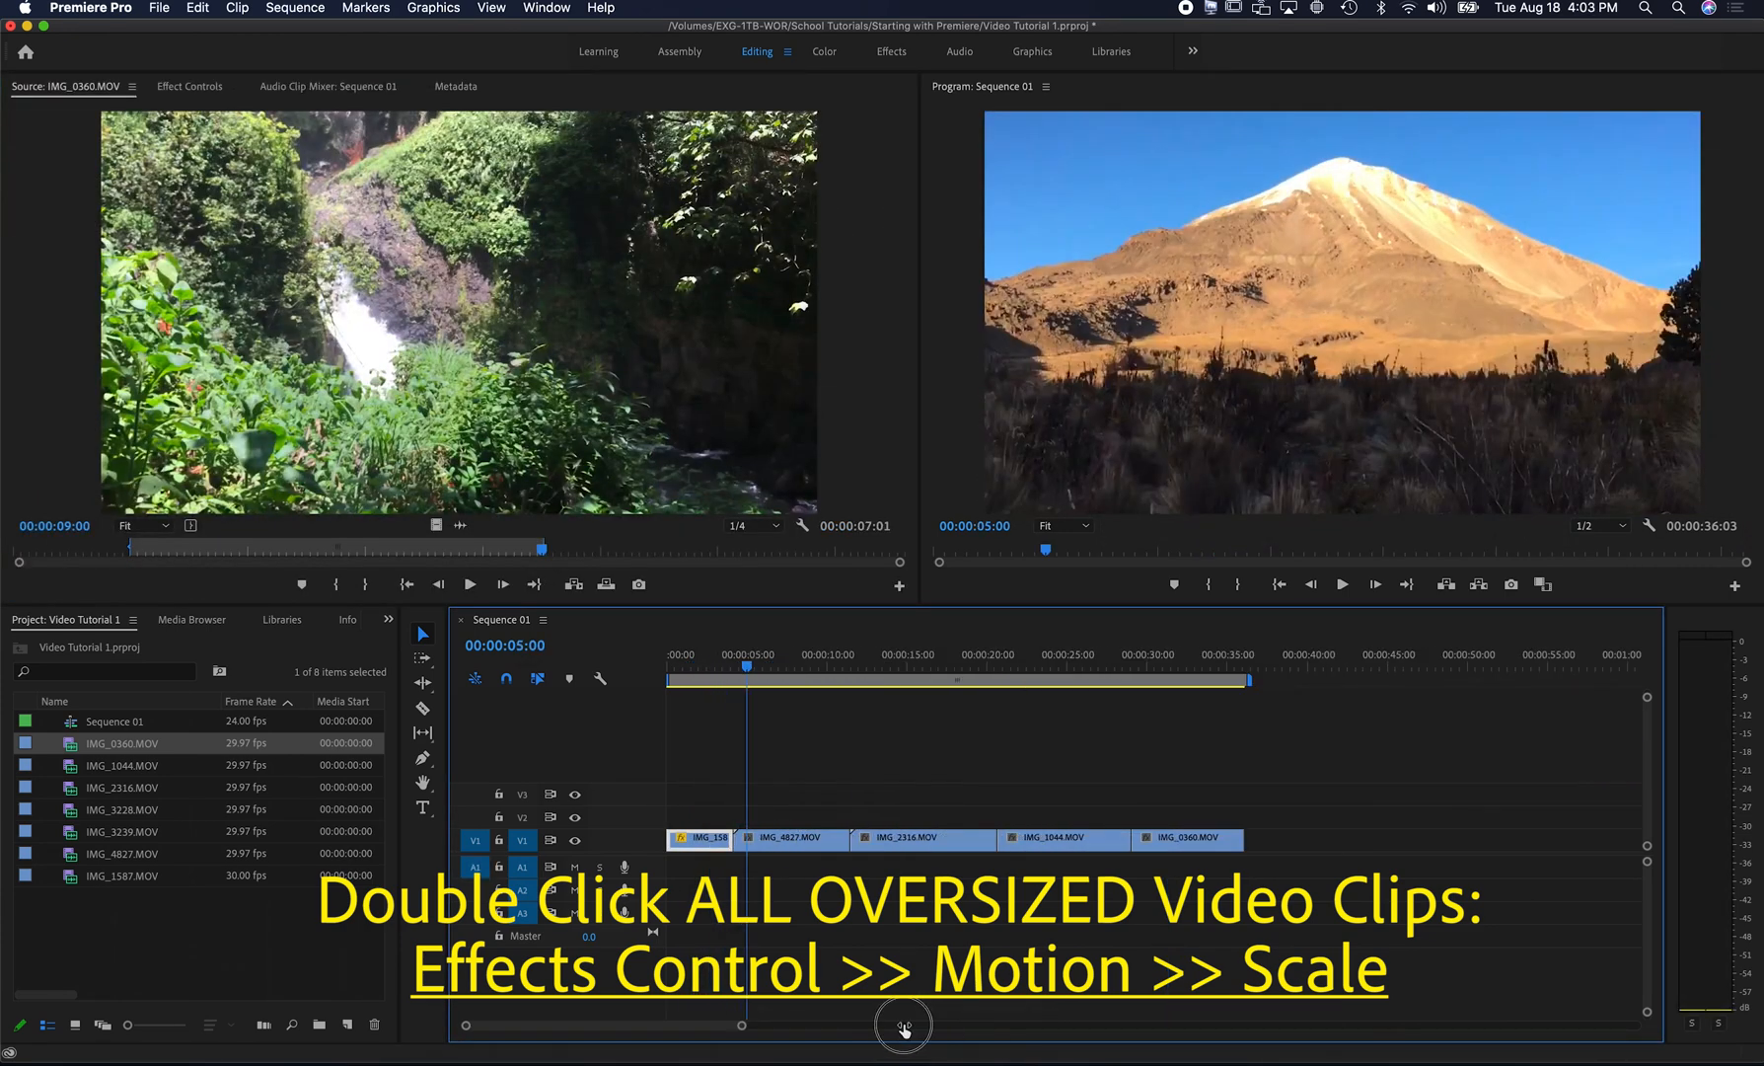
left_click(793, 762)
left_click_drag(690, 667, 650, 667)
left_click(1343, 584)
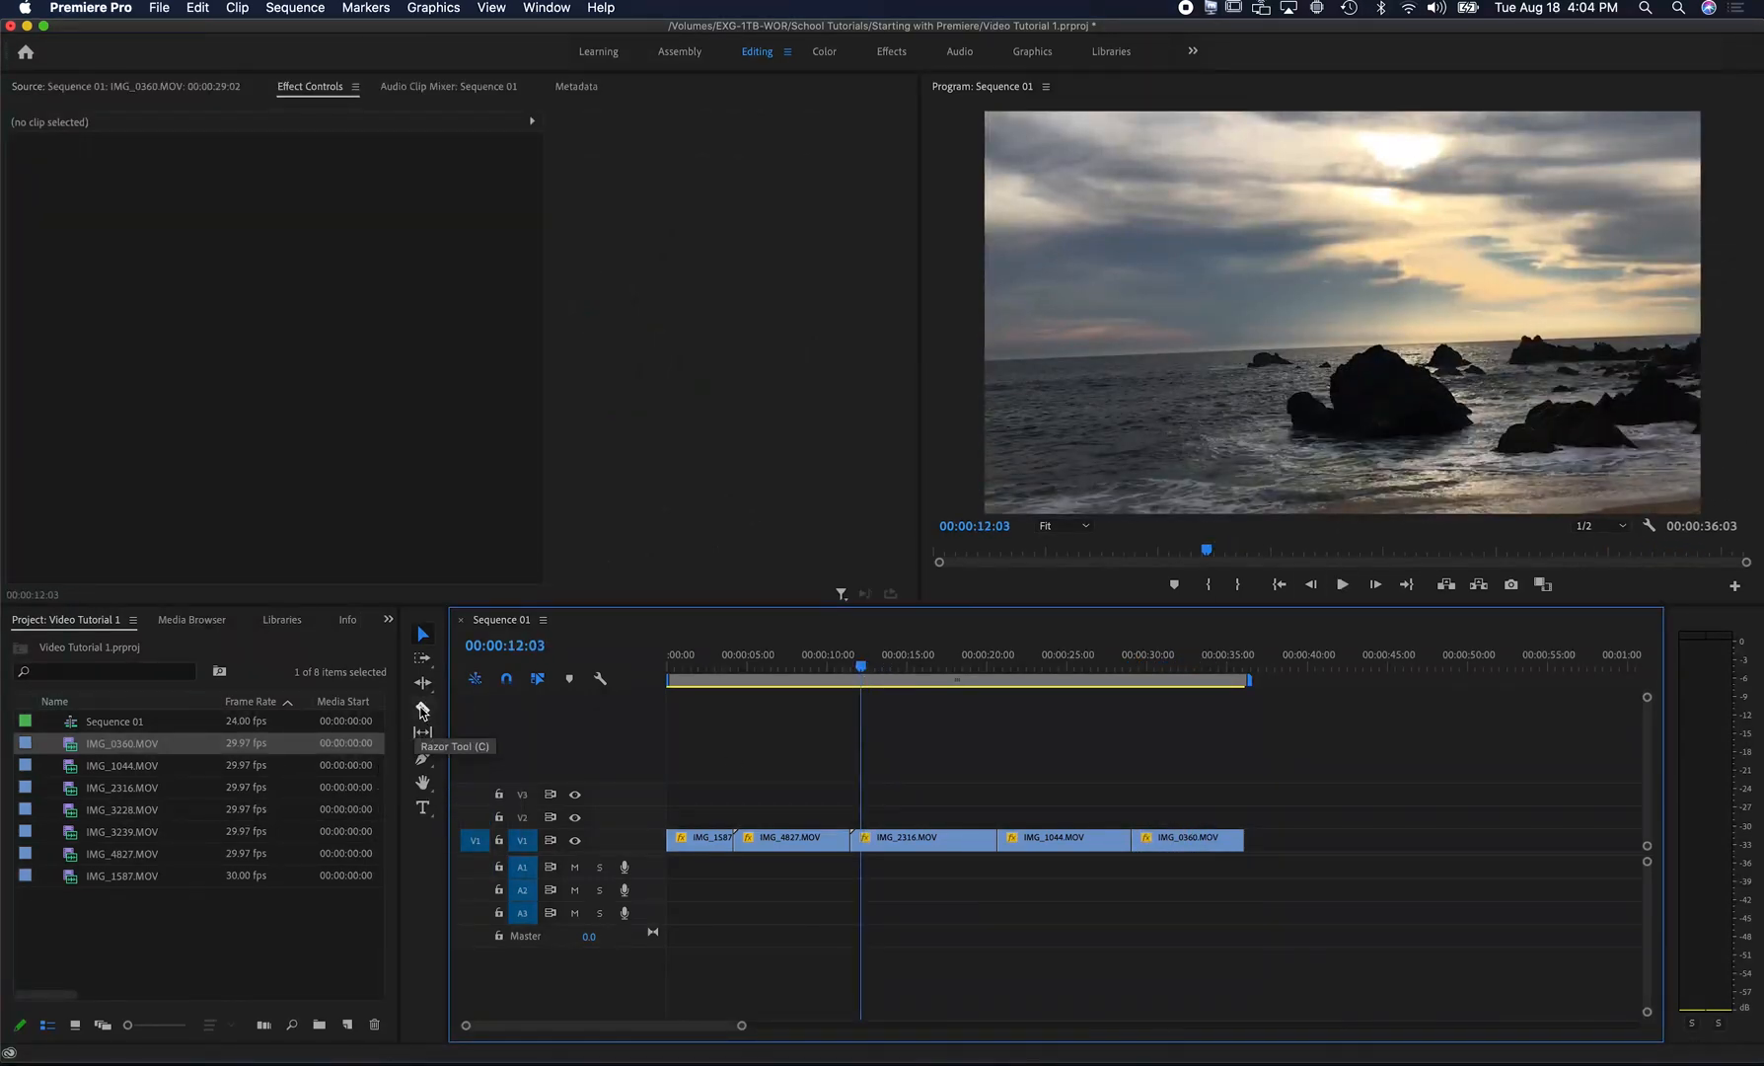
- Split IMG_2316.MOV at about 00:00:13:00 with the Razor tool and delete the short piece before the cut
left_click(422, 709)
left_click(877, 838)
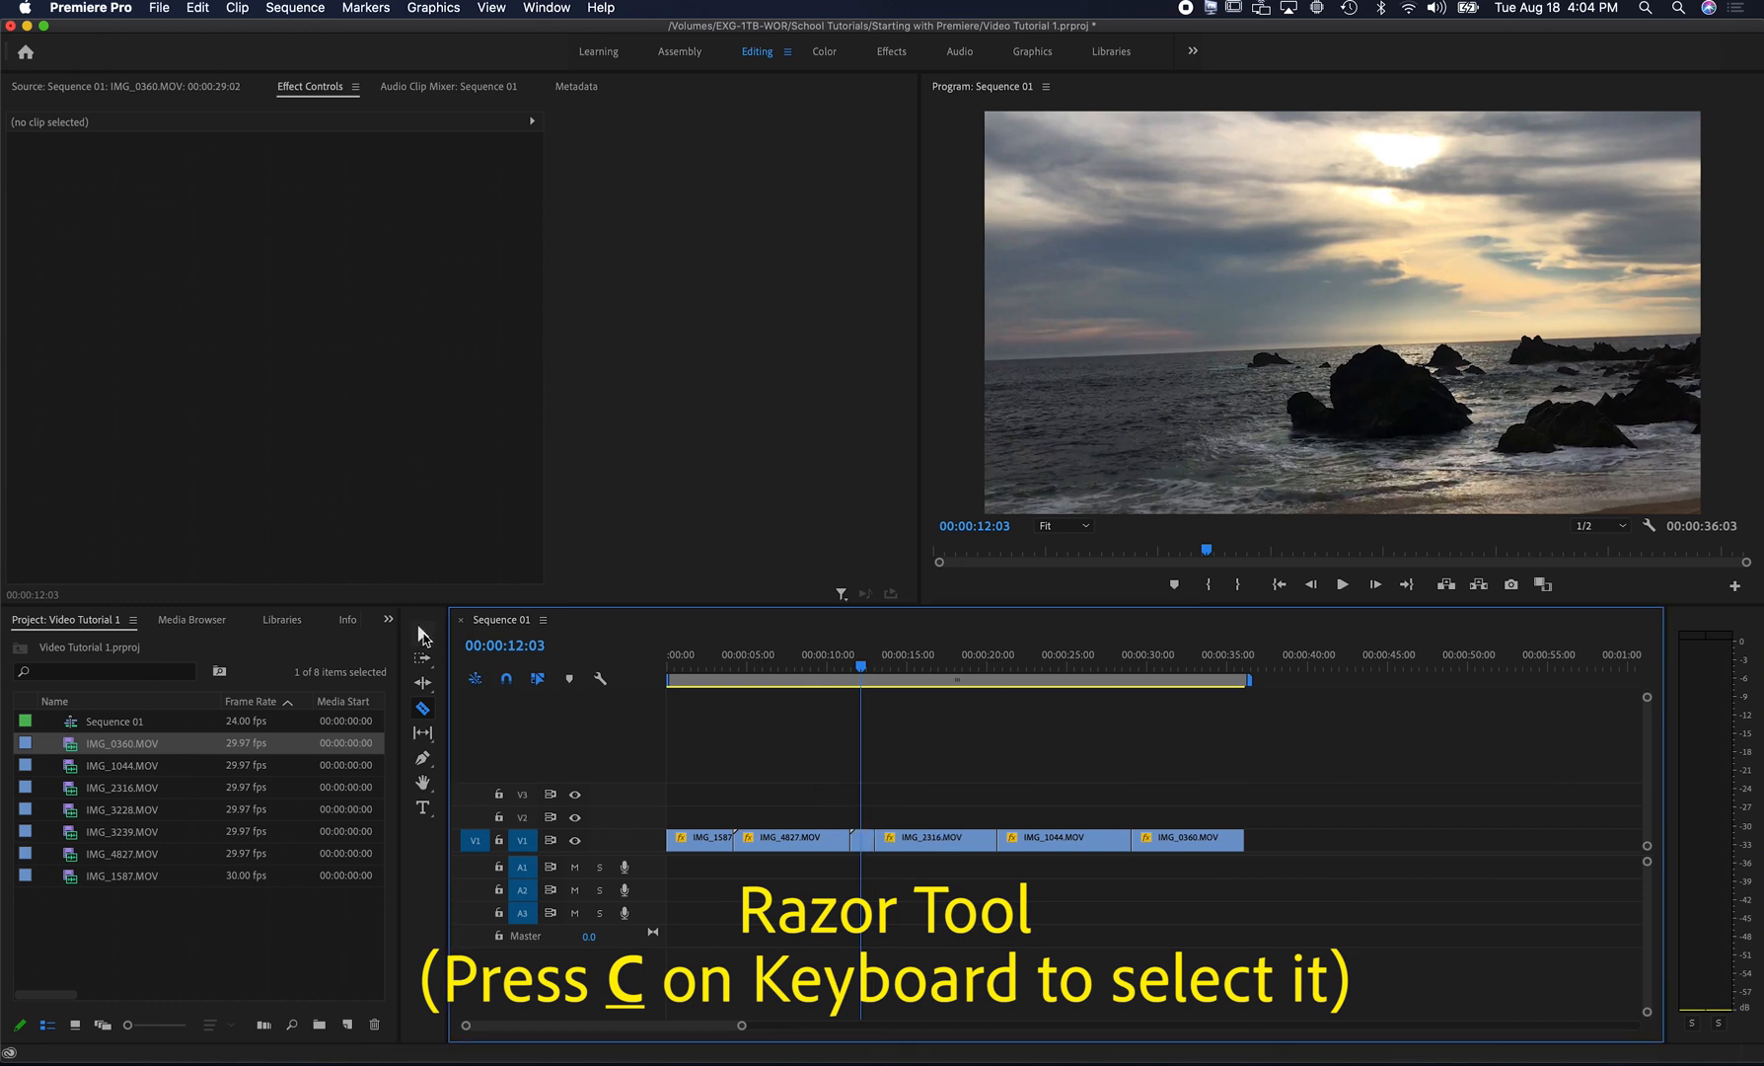
left_click(422, 634)
left_click(860, 838)
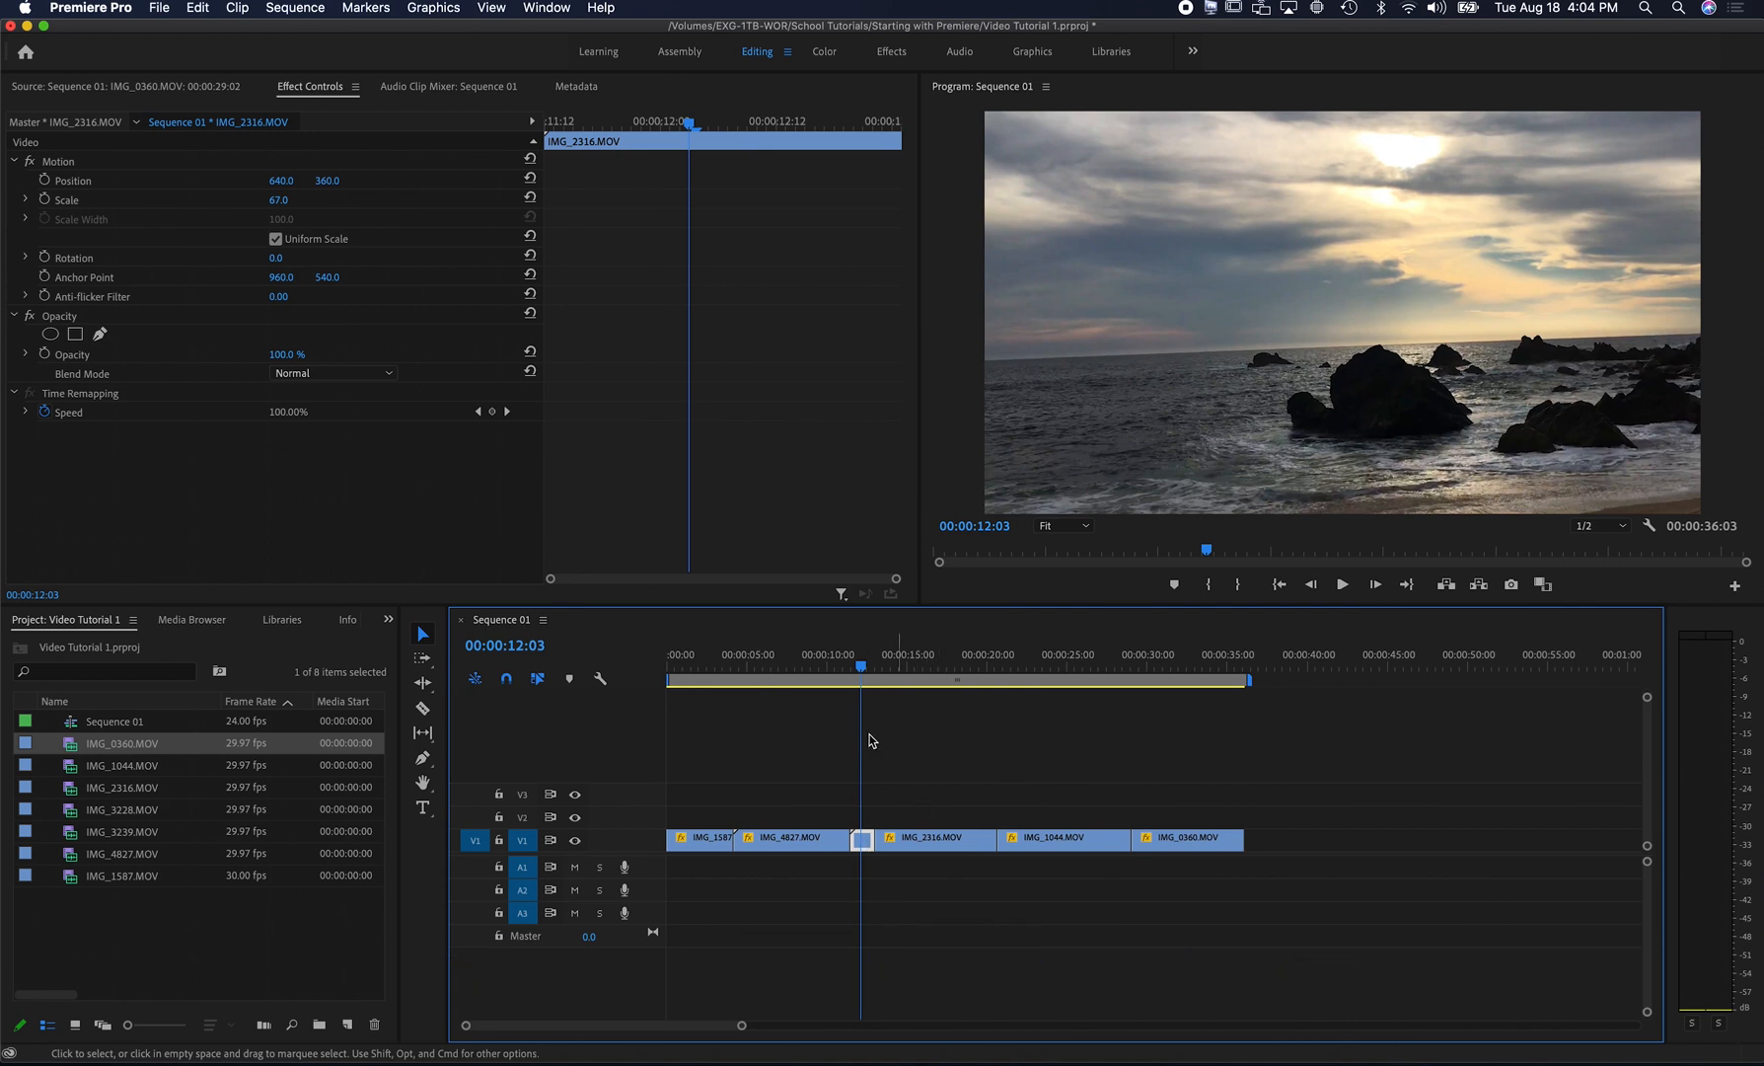
left_click(212, 7)
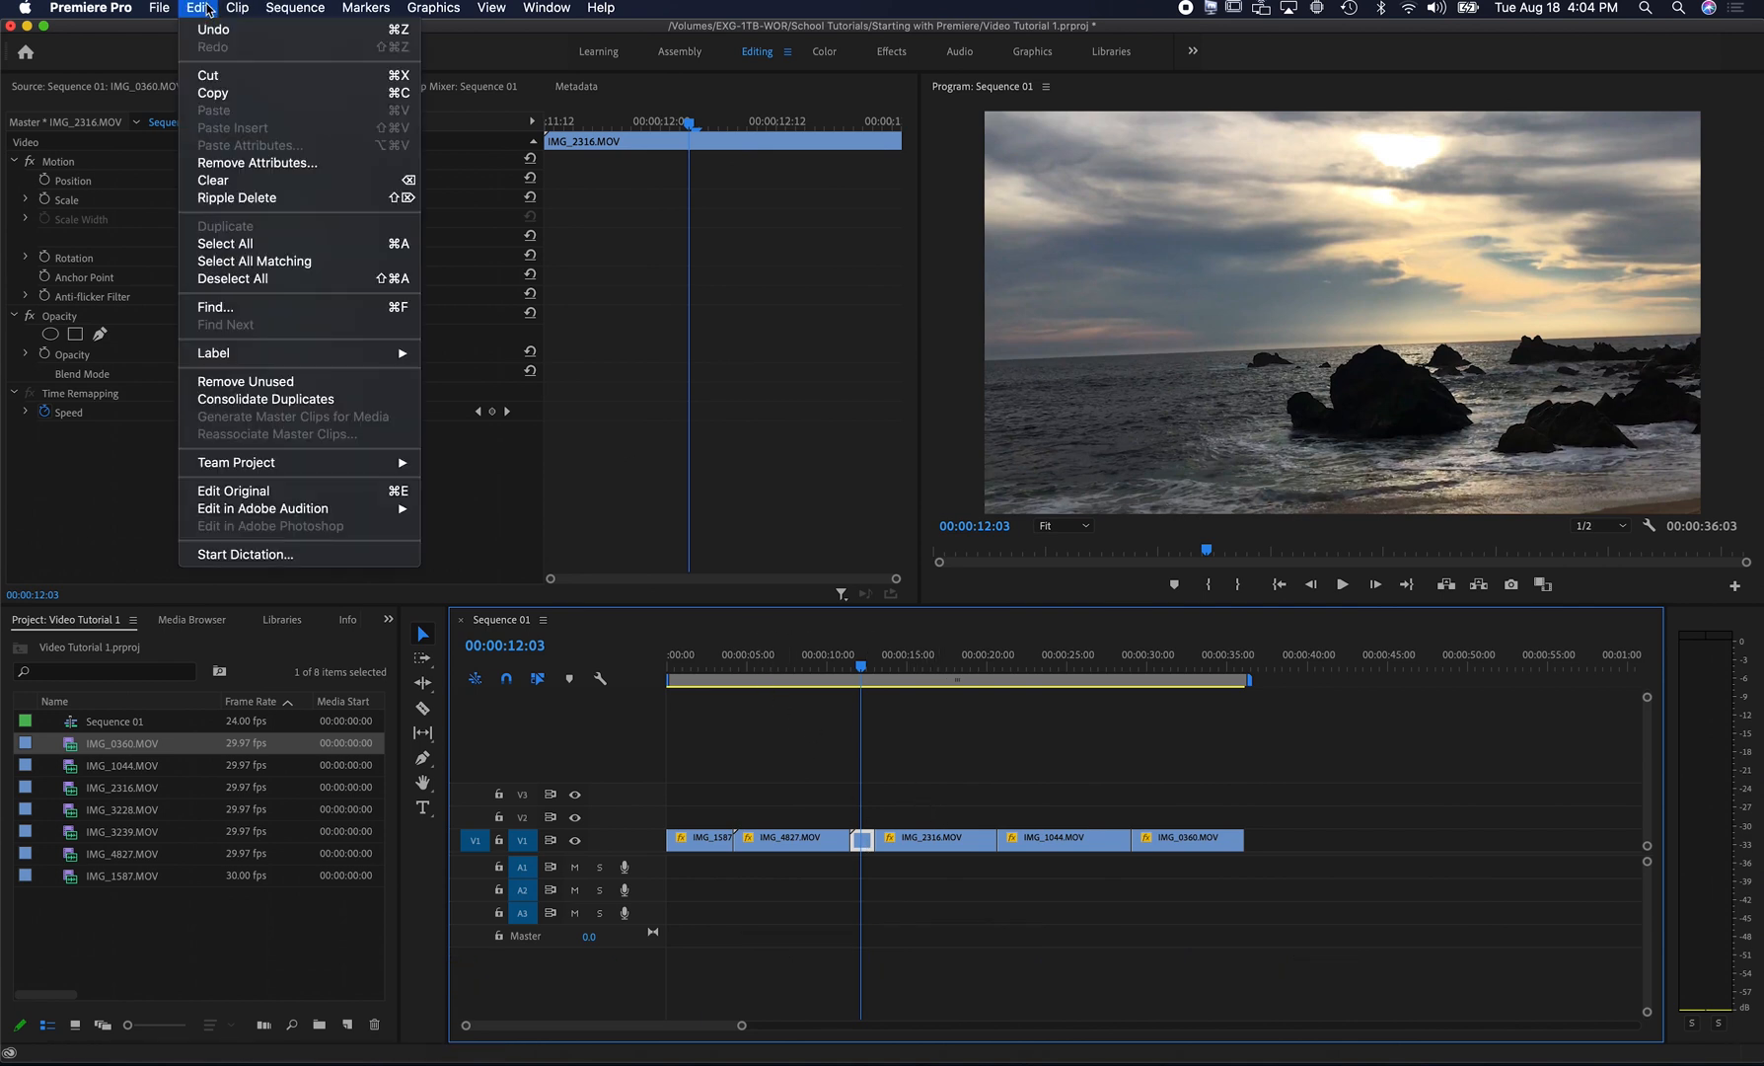
left_click(230, 180)
- Move the last three clips together to close the gap after IMG_4827.MOV, and scrub through the new cut
left_click_drag(926, 736, 1322, 893)
left_click_drag(1056, 840, 1019, 837)
left_click(797, 667)
left_click_drag(797, 667, 887, 672)
left_click(1023, 761)
- In the Effects workspace, apply a Cross Dissolve between IMG_4827.MOV and IMG_2316.MOV and play back the transition
left_click(891, 53)
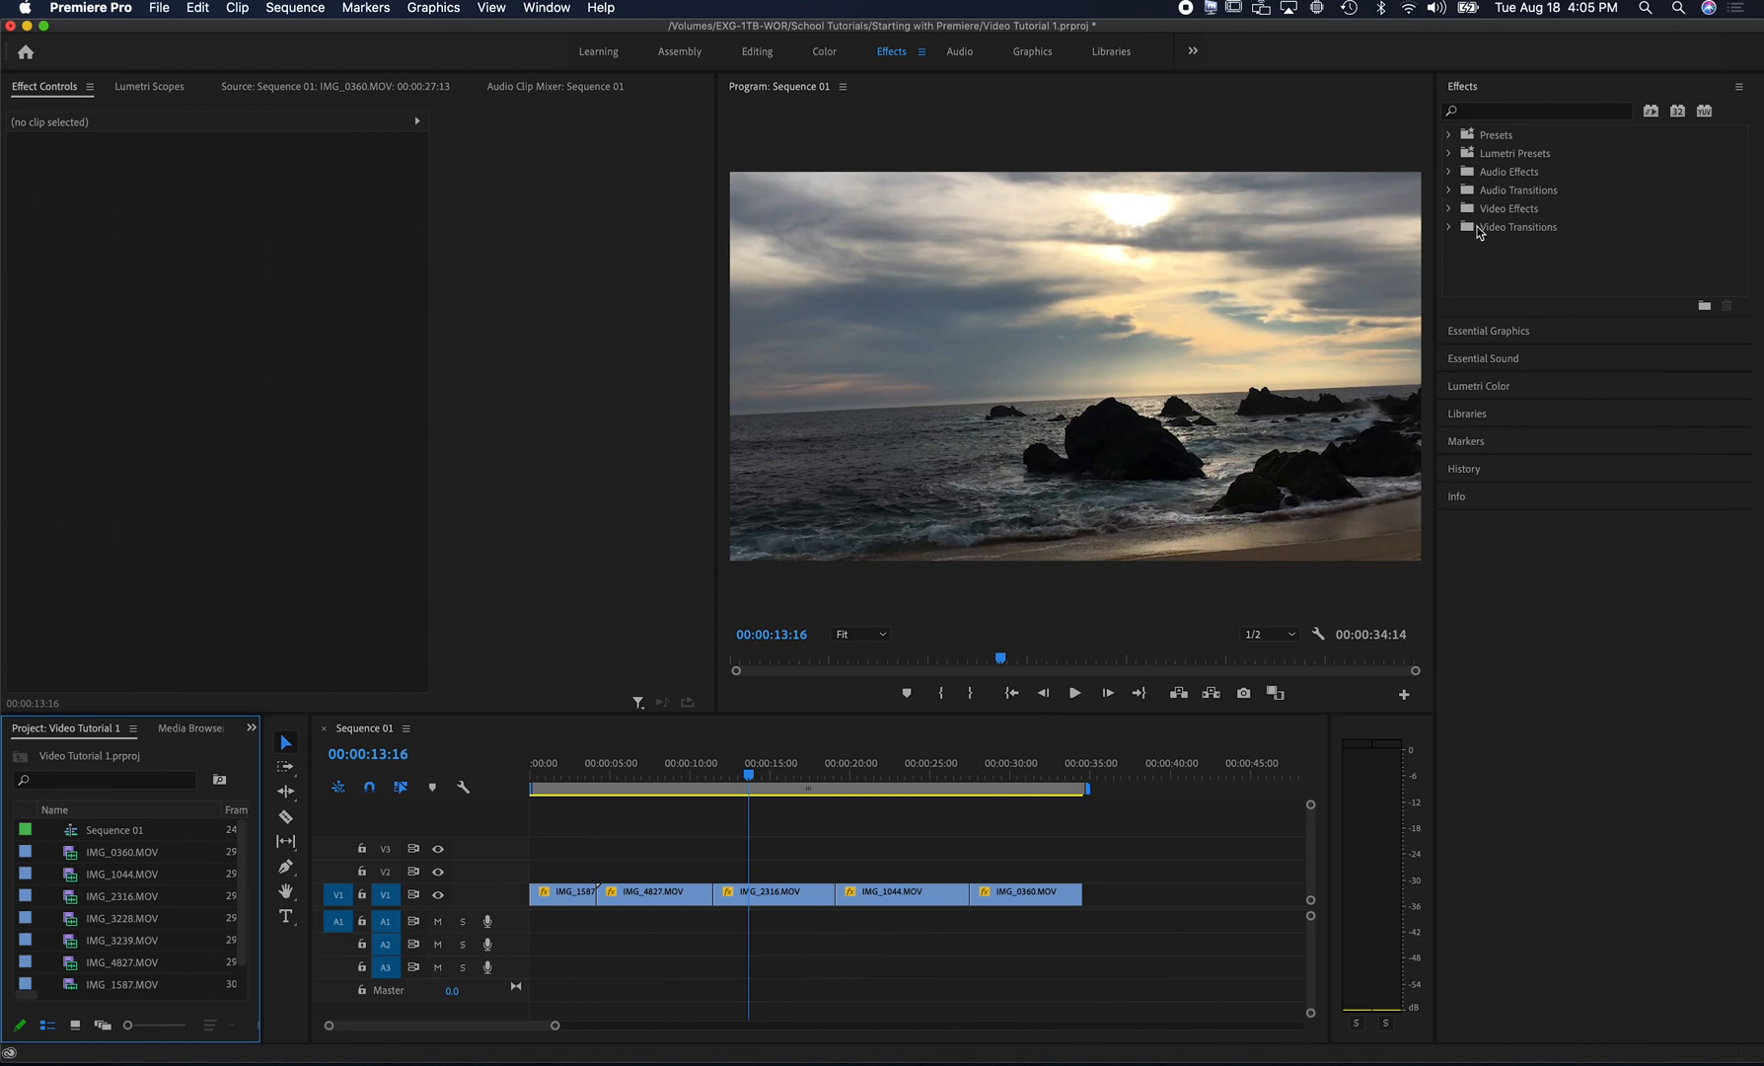
left_click(1448, 228)
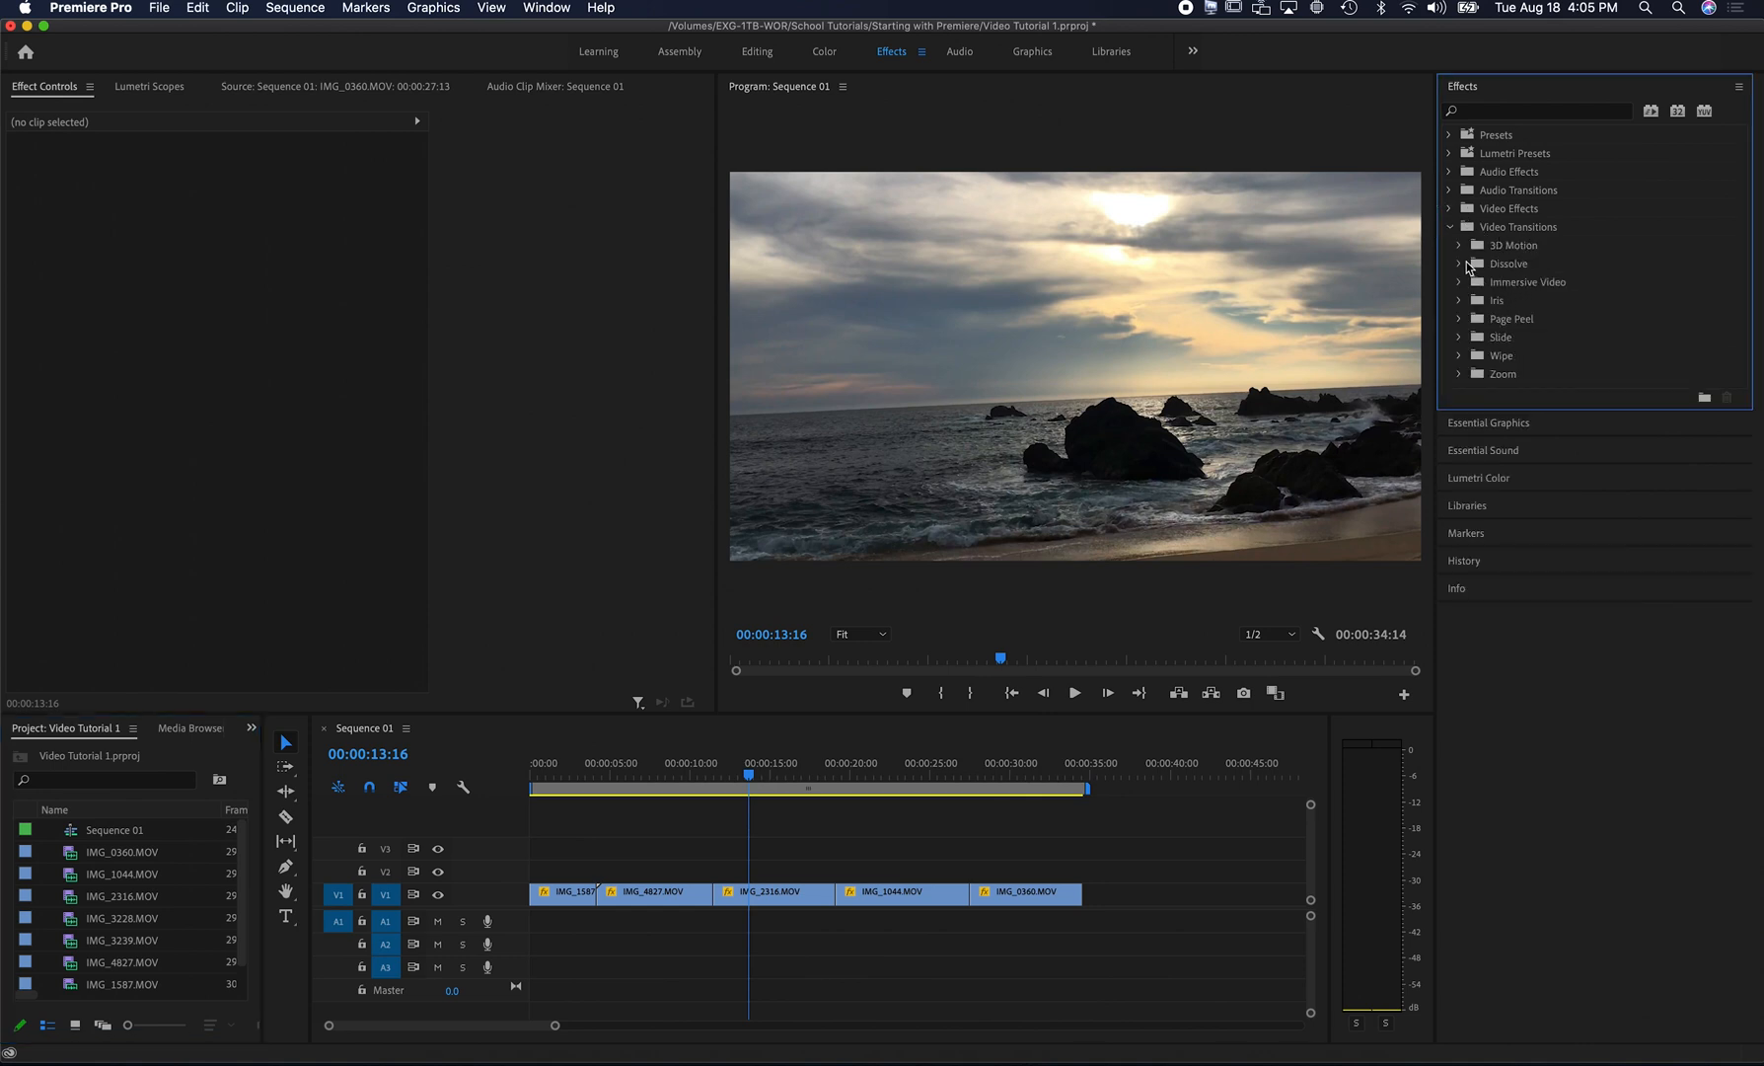
left_click(1459, 264)
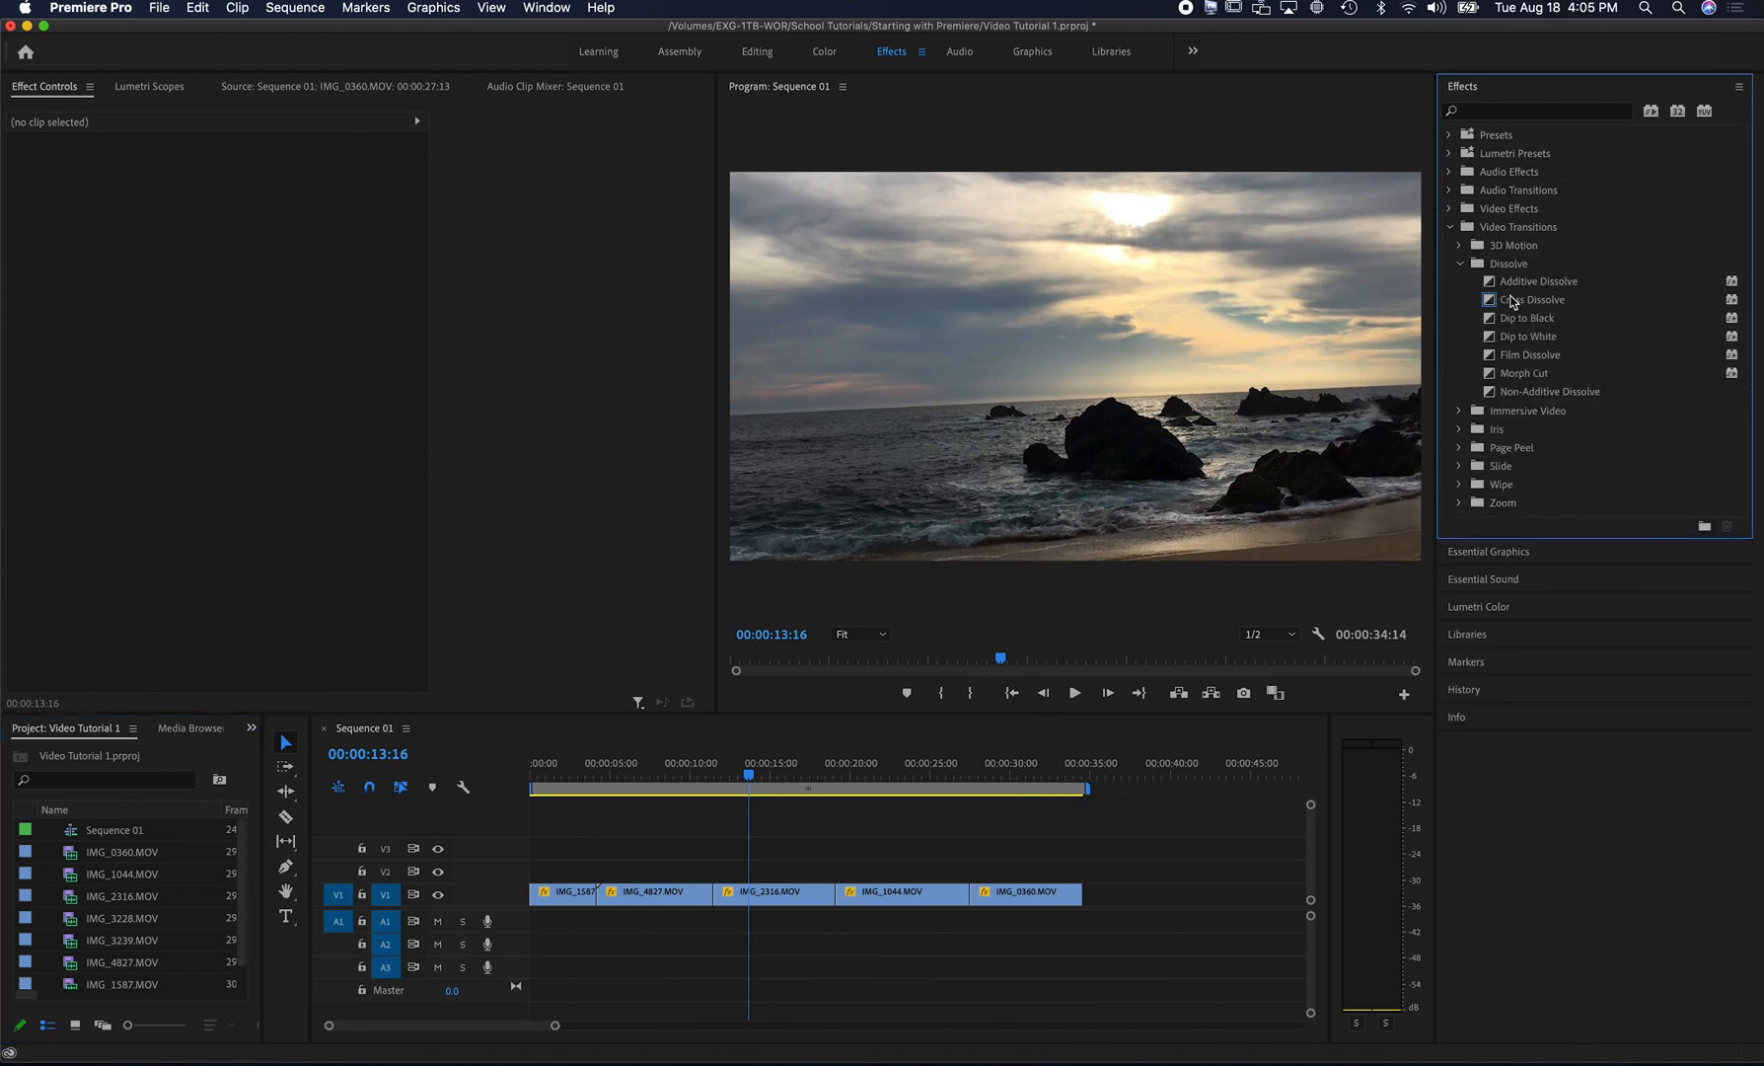
left_click(1495, 304)
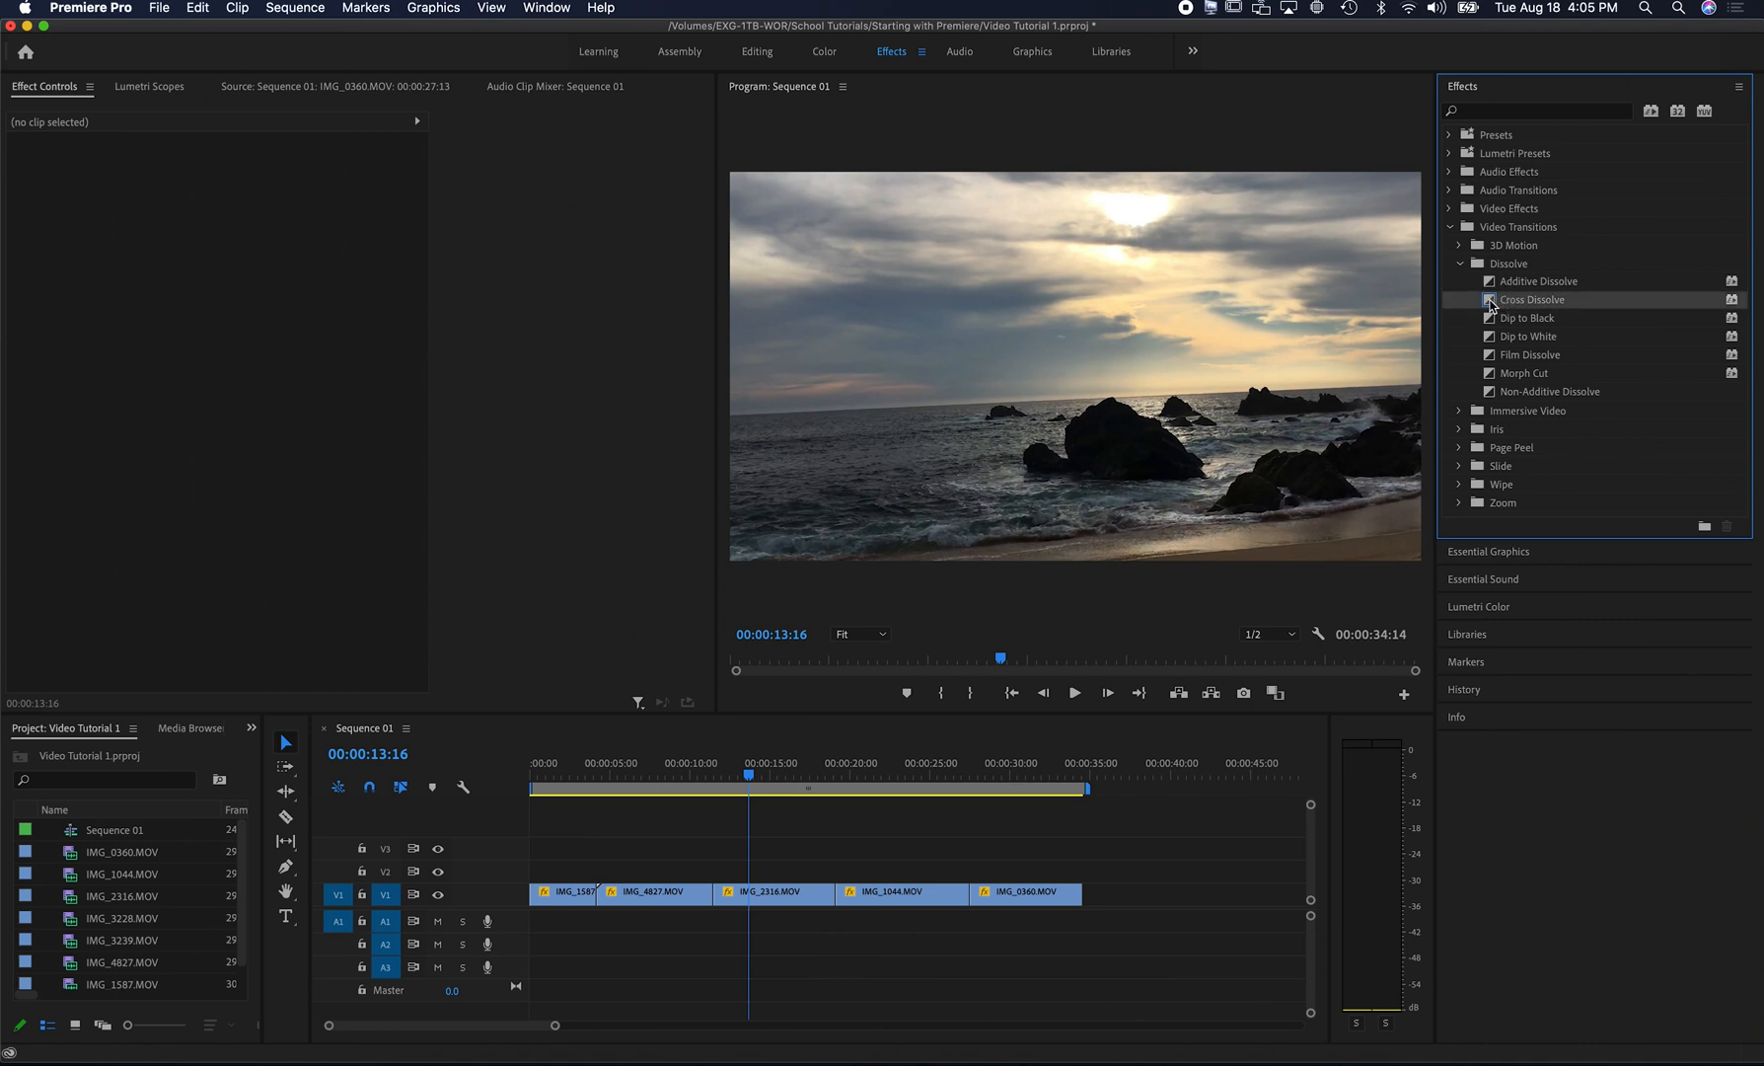
left_click_drag(1418, 384, 804, 834)
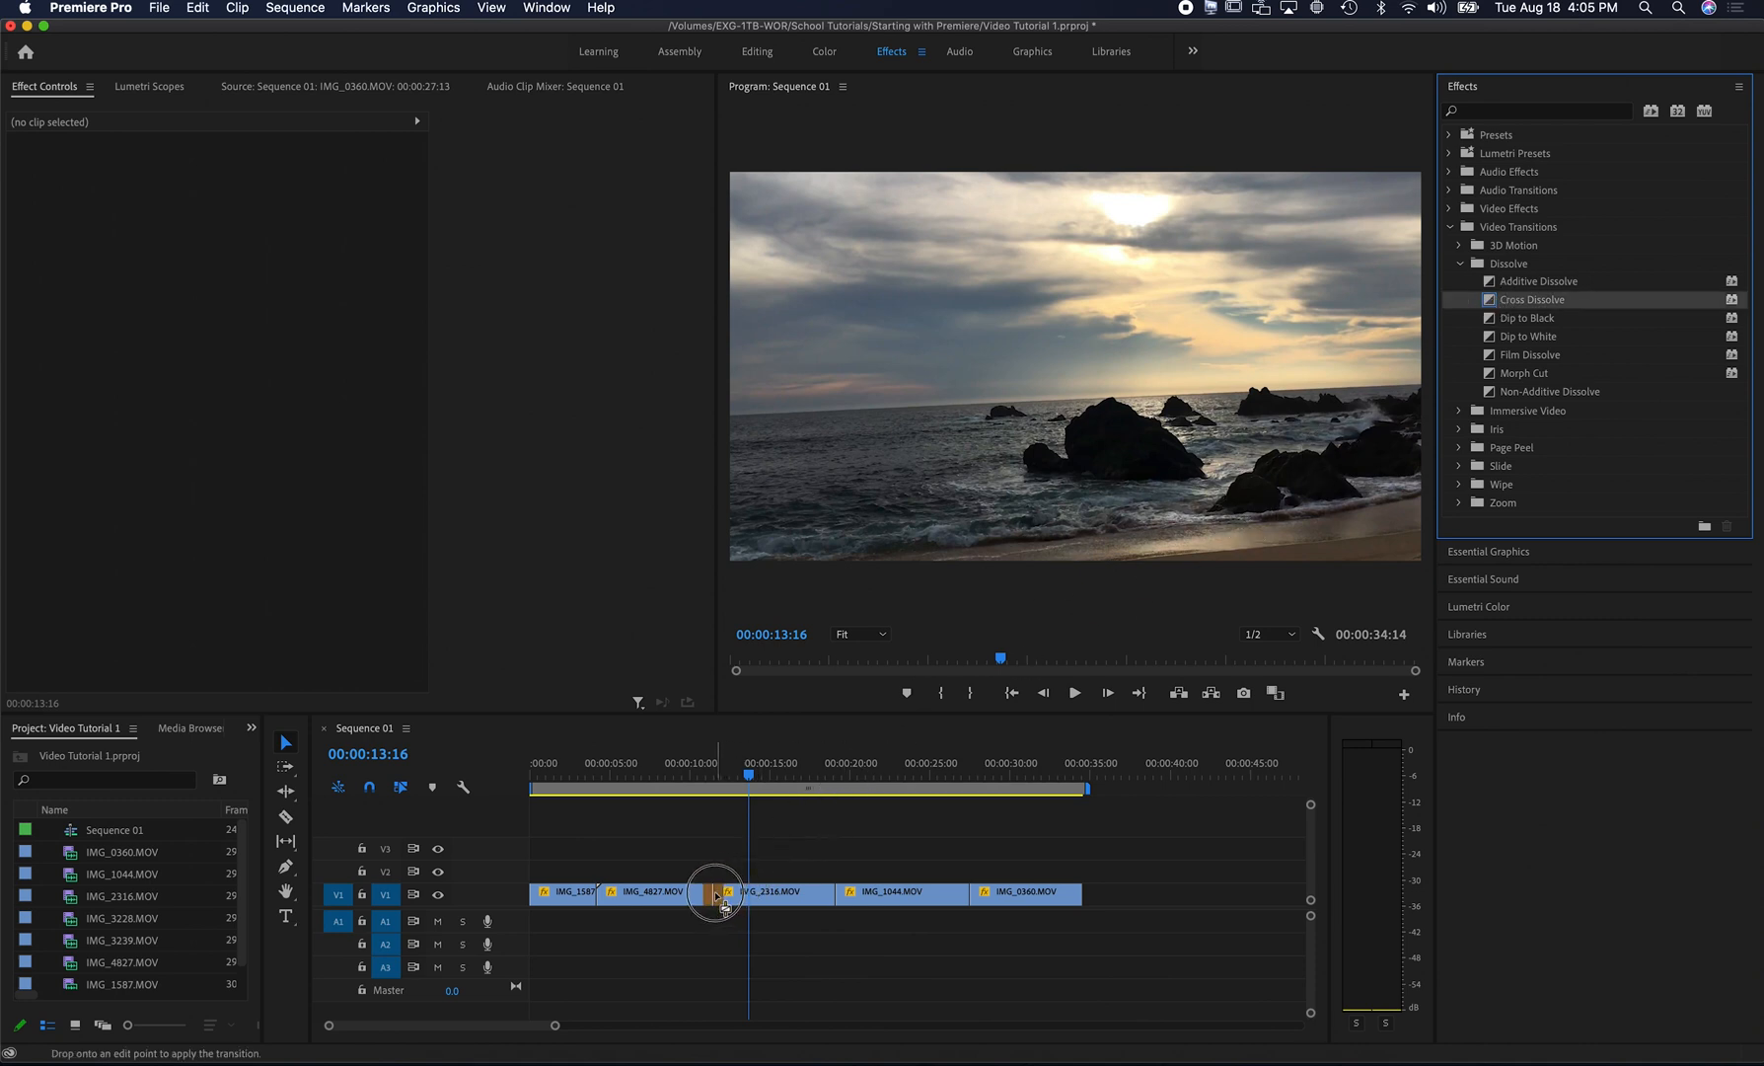
left_click_drag(716, 895, 714, 894)
left_click_drag(745, 777, 707, 781)
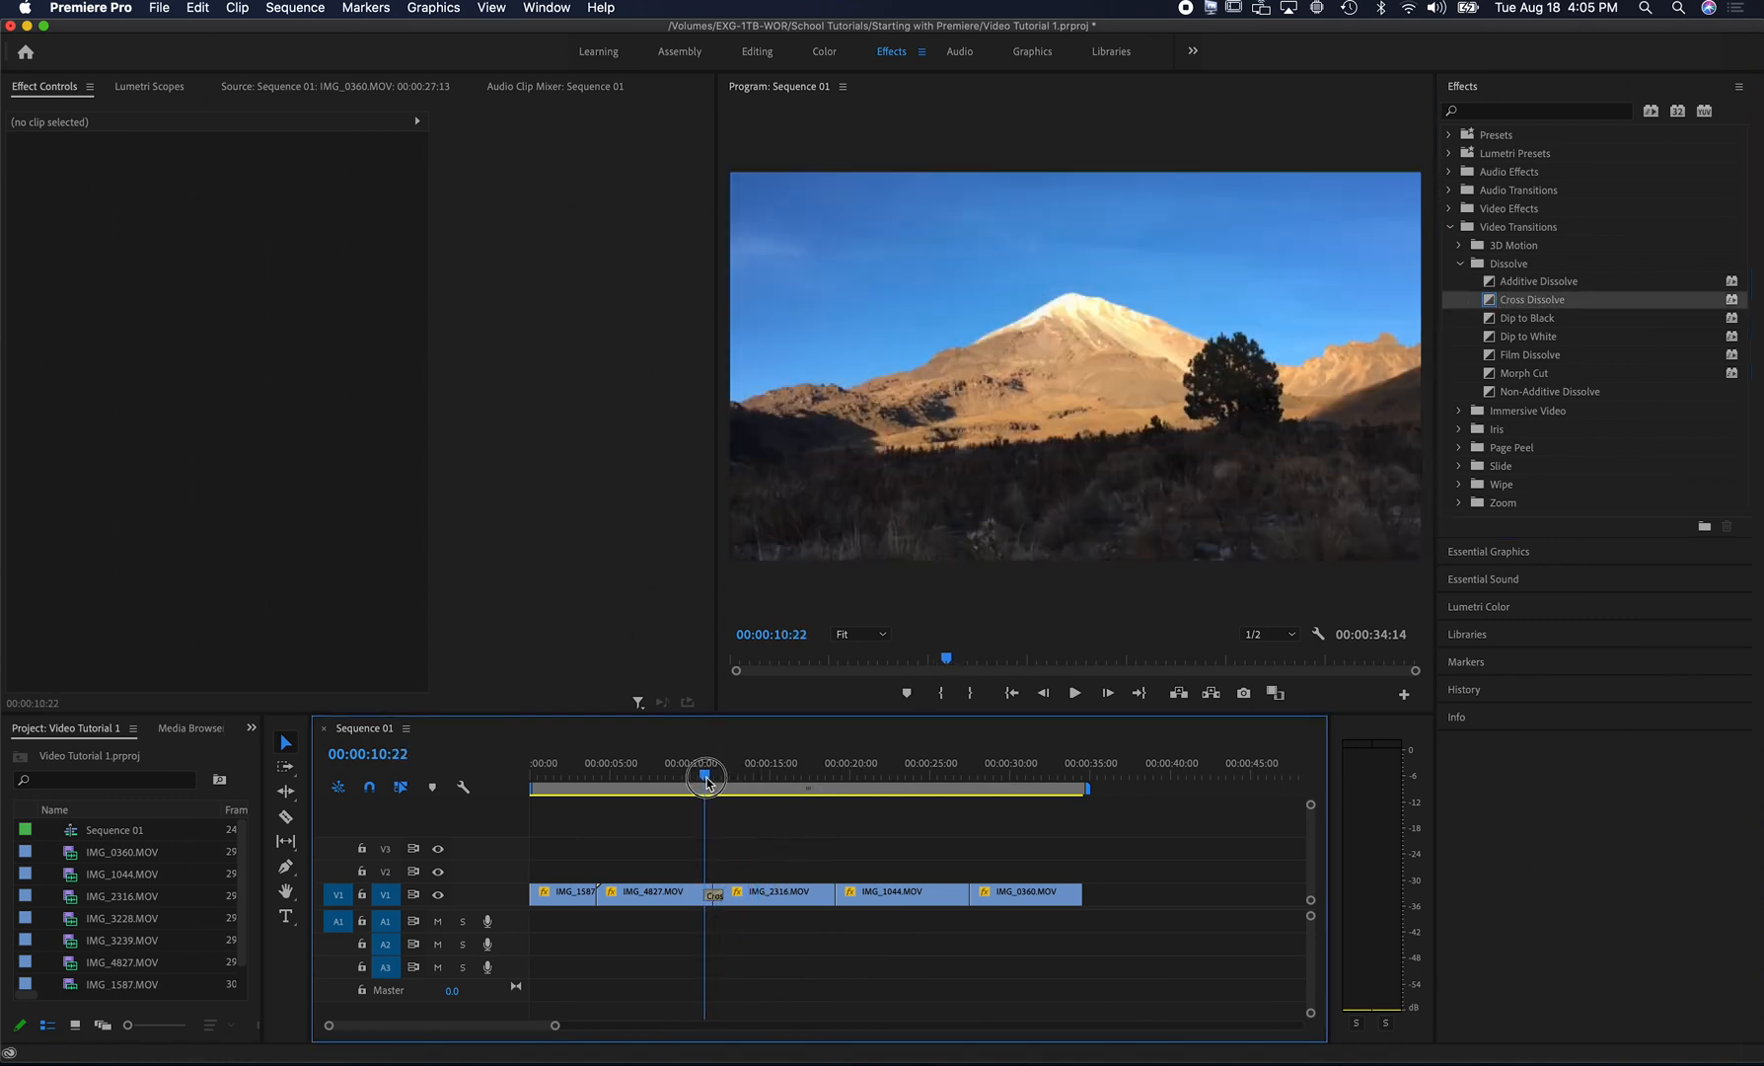
left_click(1072, 699)
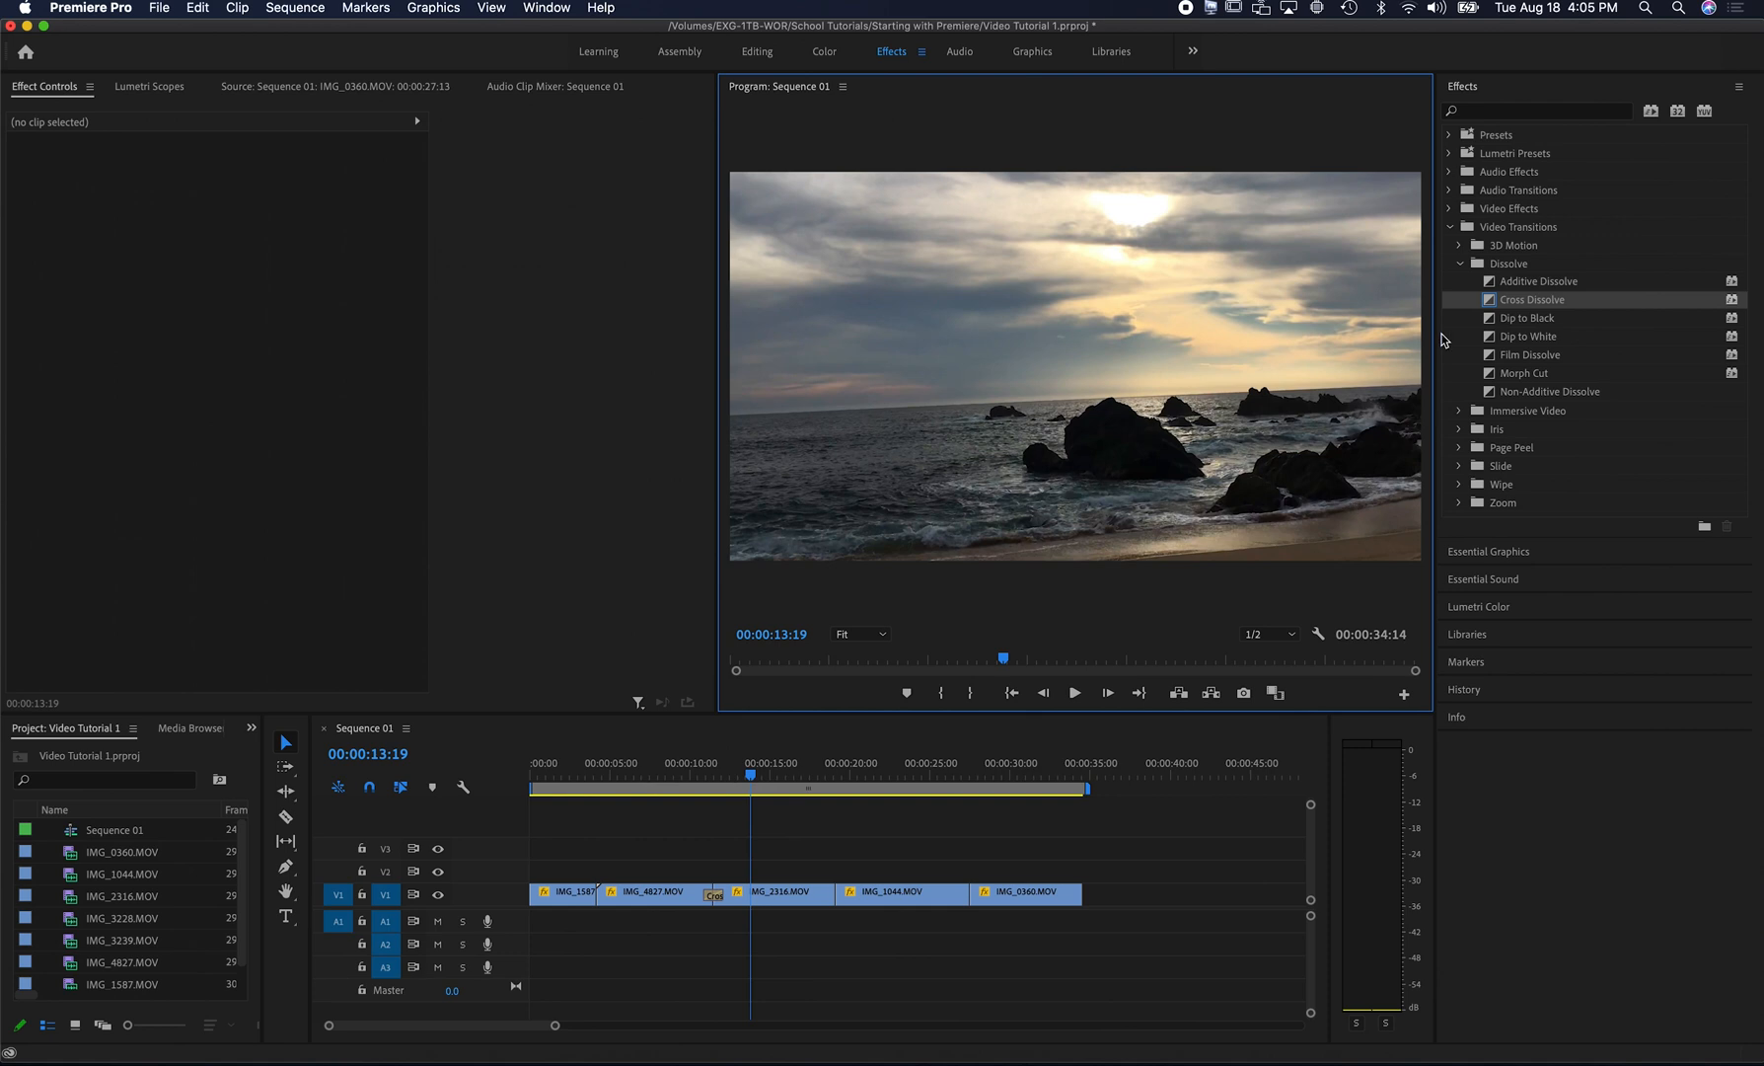
- Apply a Dip to White transition between IMG_2316.MOV and IMG_1044.MOV and play it back
left_click(1492, 321)
left_click(1492, 339)
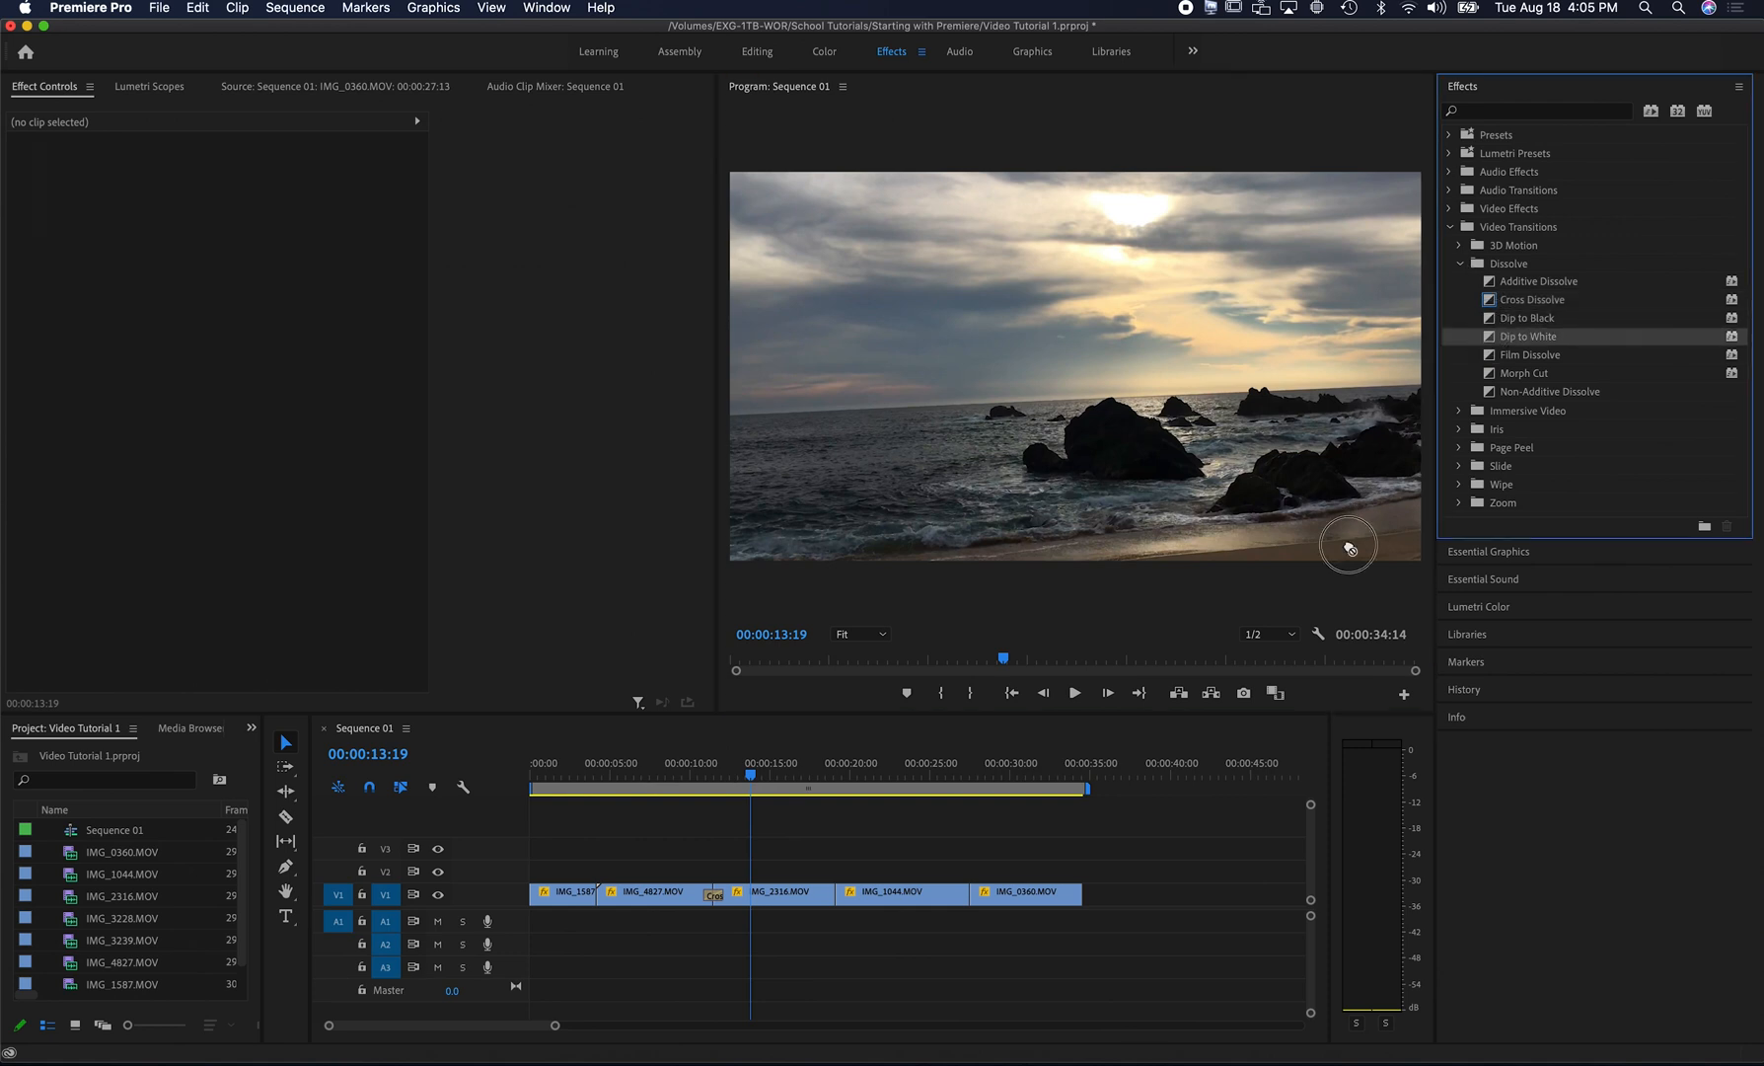
left_click_drag(1350, 549, 836, 895)
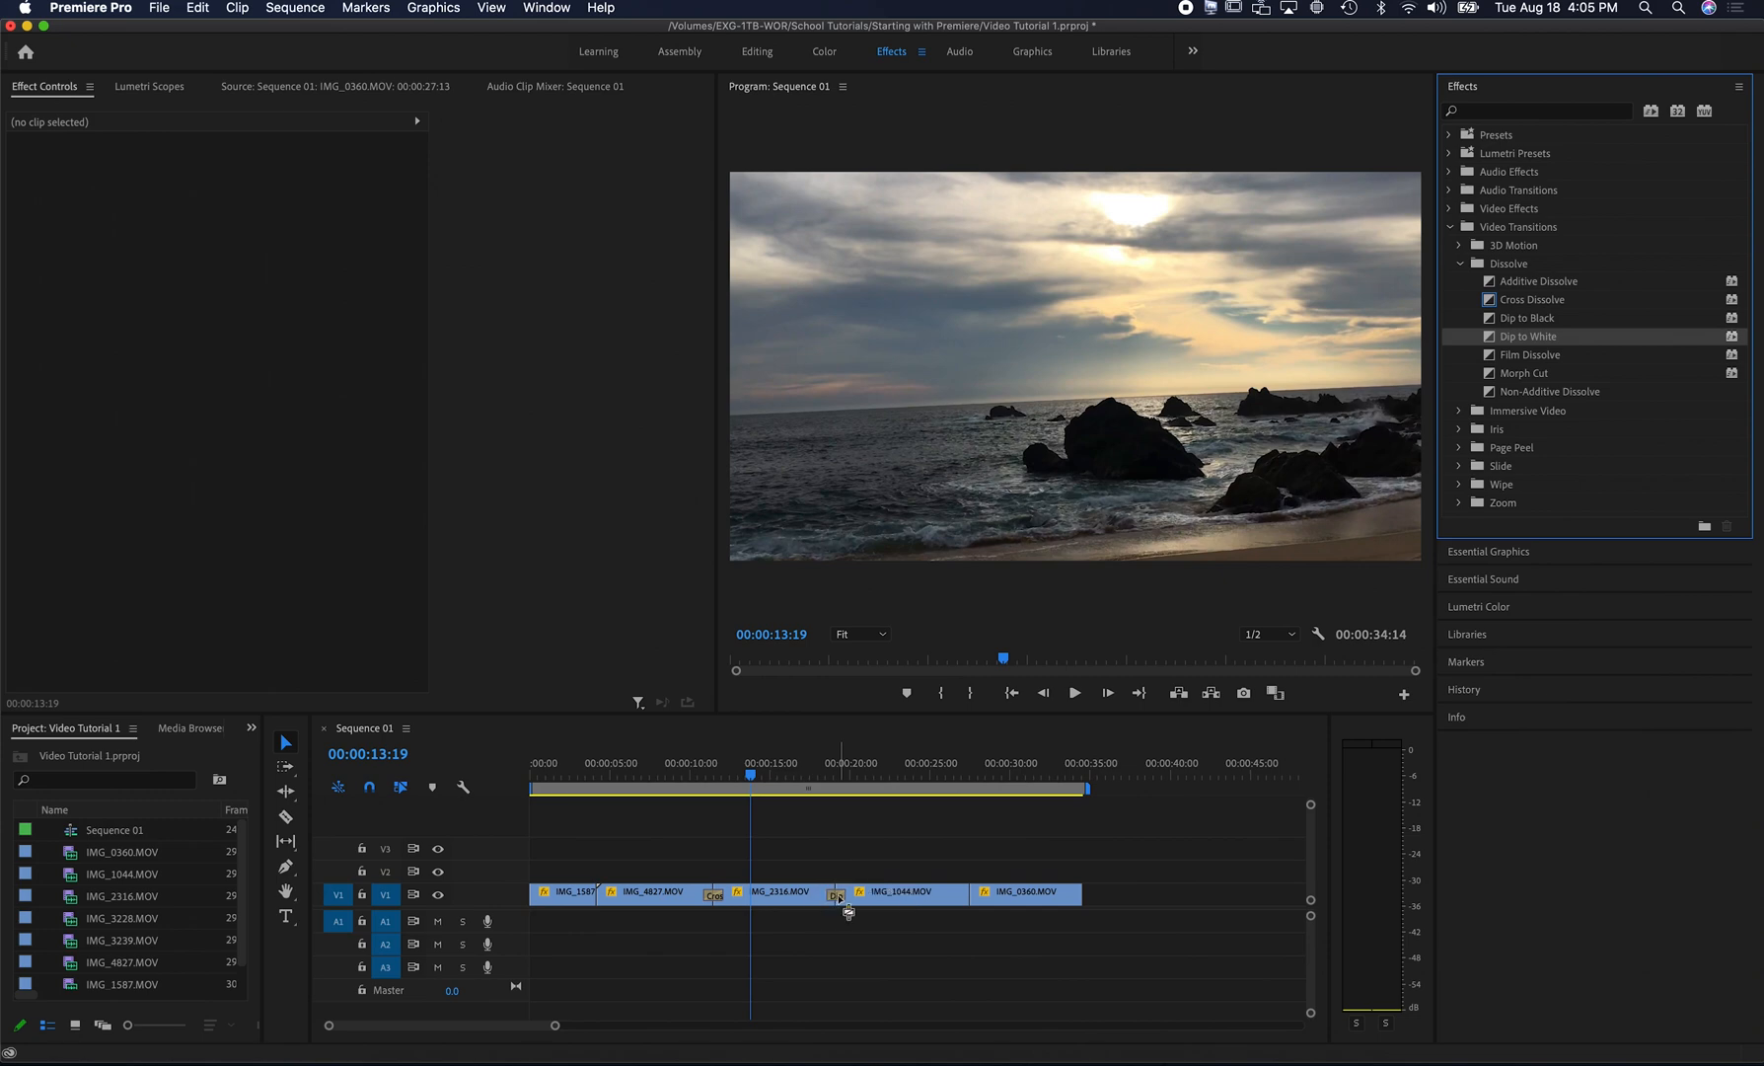
left_click(823, 775)
left_click(1075, 692)
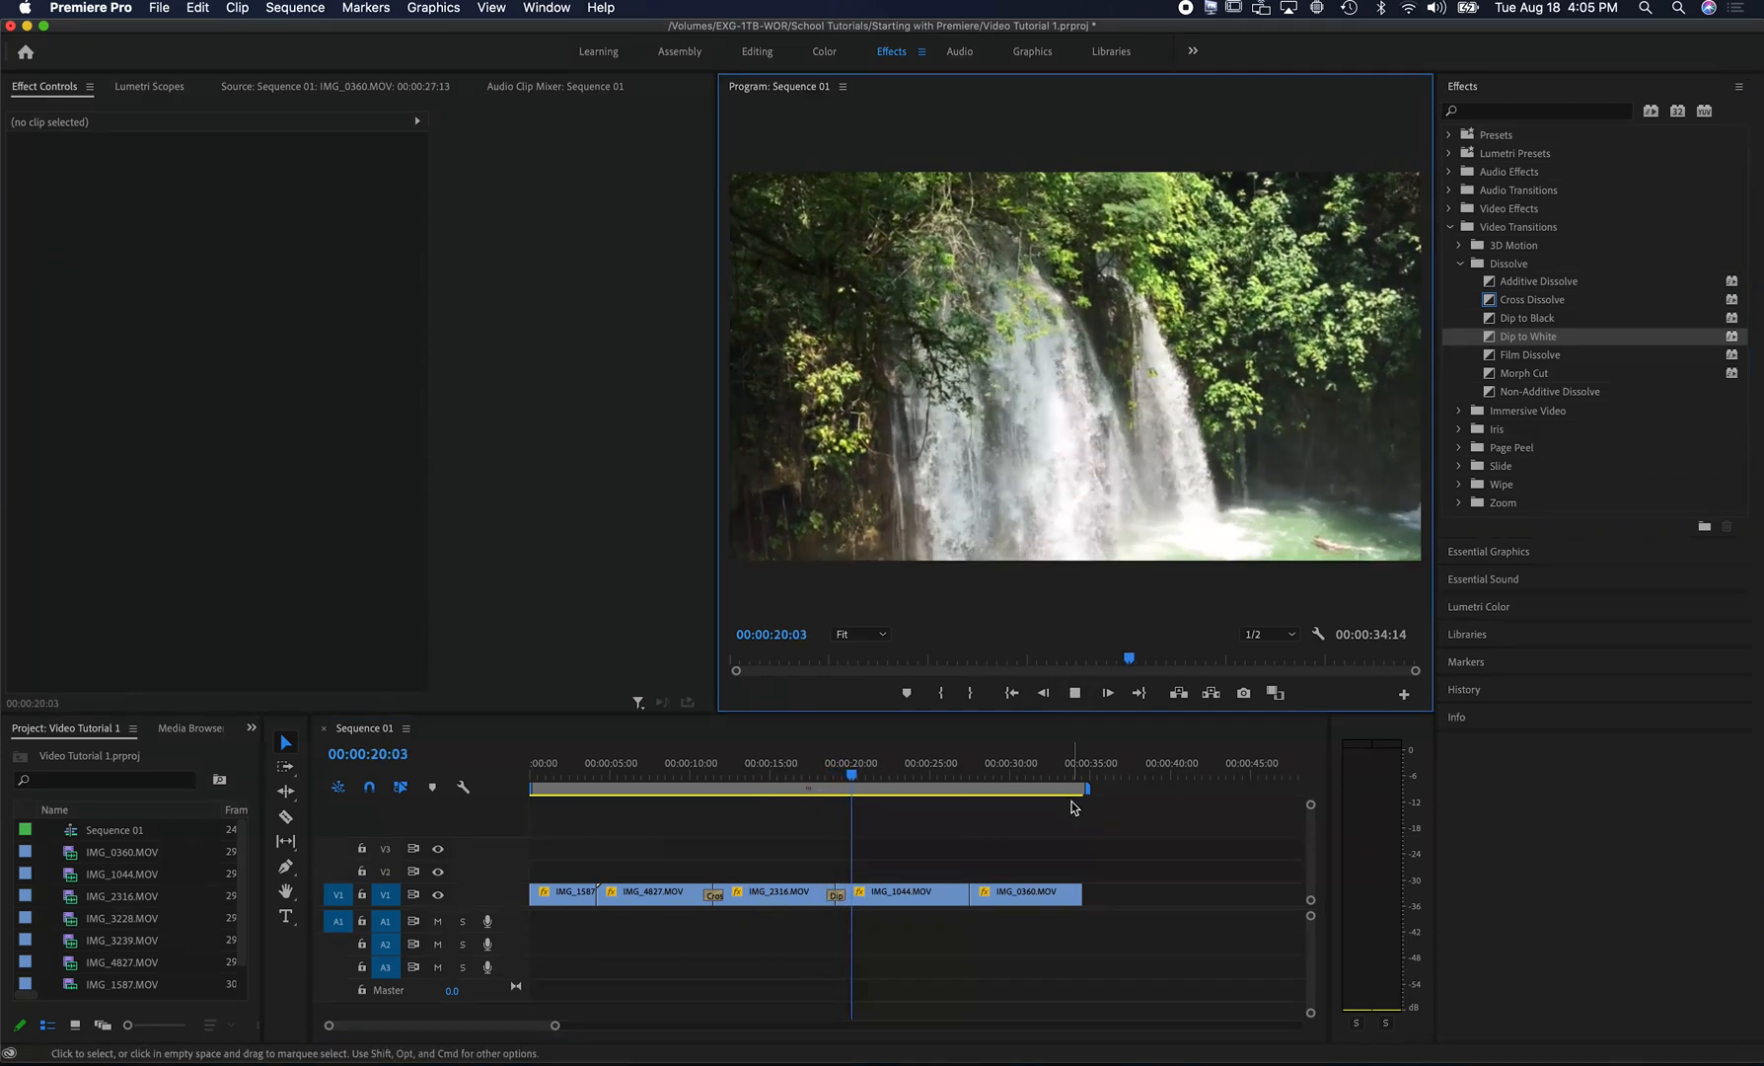
left_click(1075, 693)
left_click(963, 858)
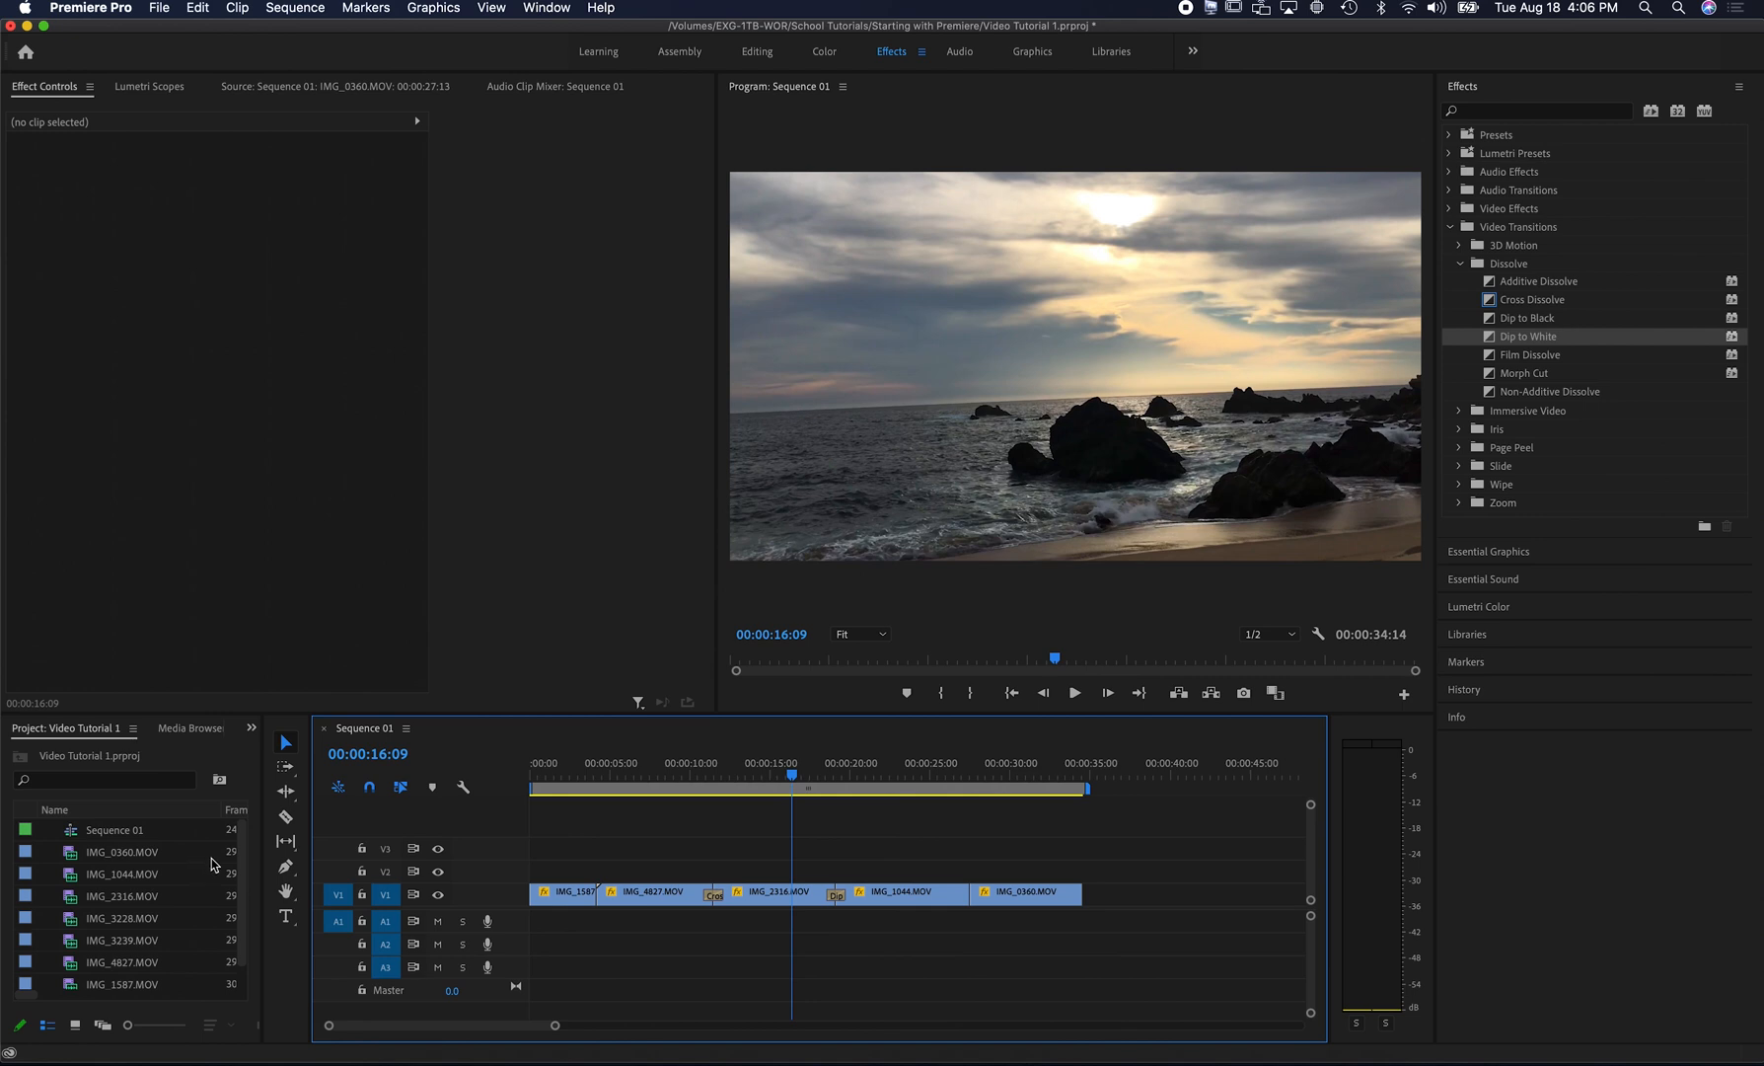
- Import the audio file klon-edit.wav from the Klon folder into the project
left_click(155, 9)
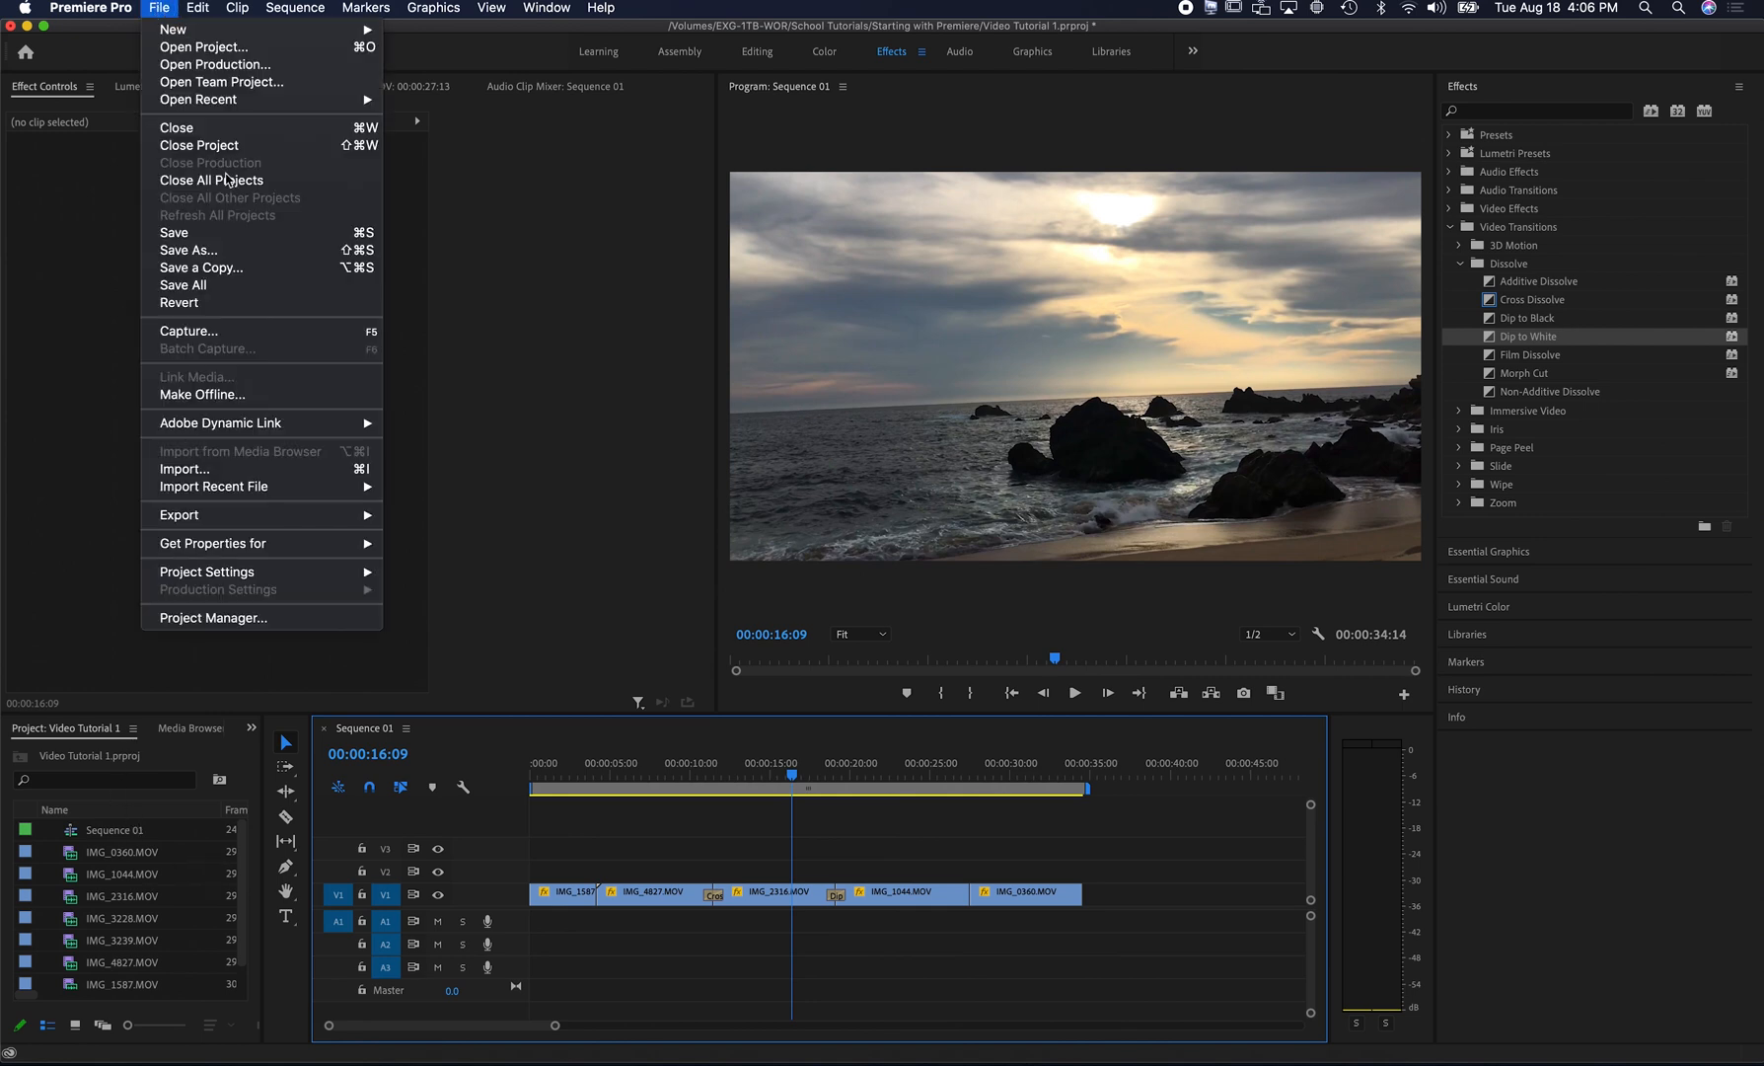
left_click(292, 470)
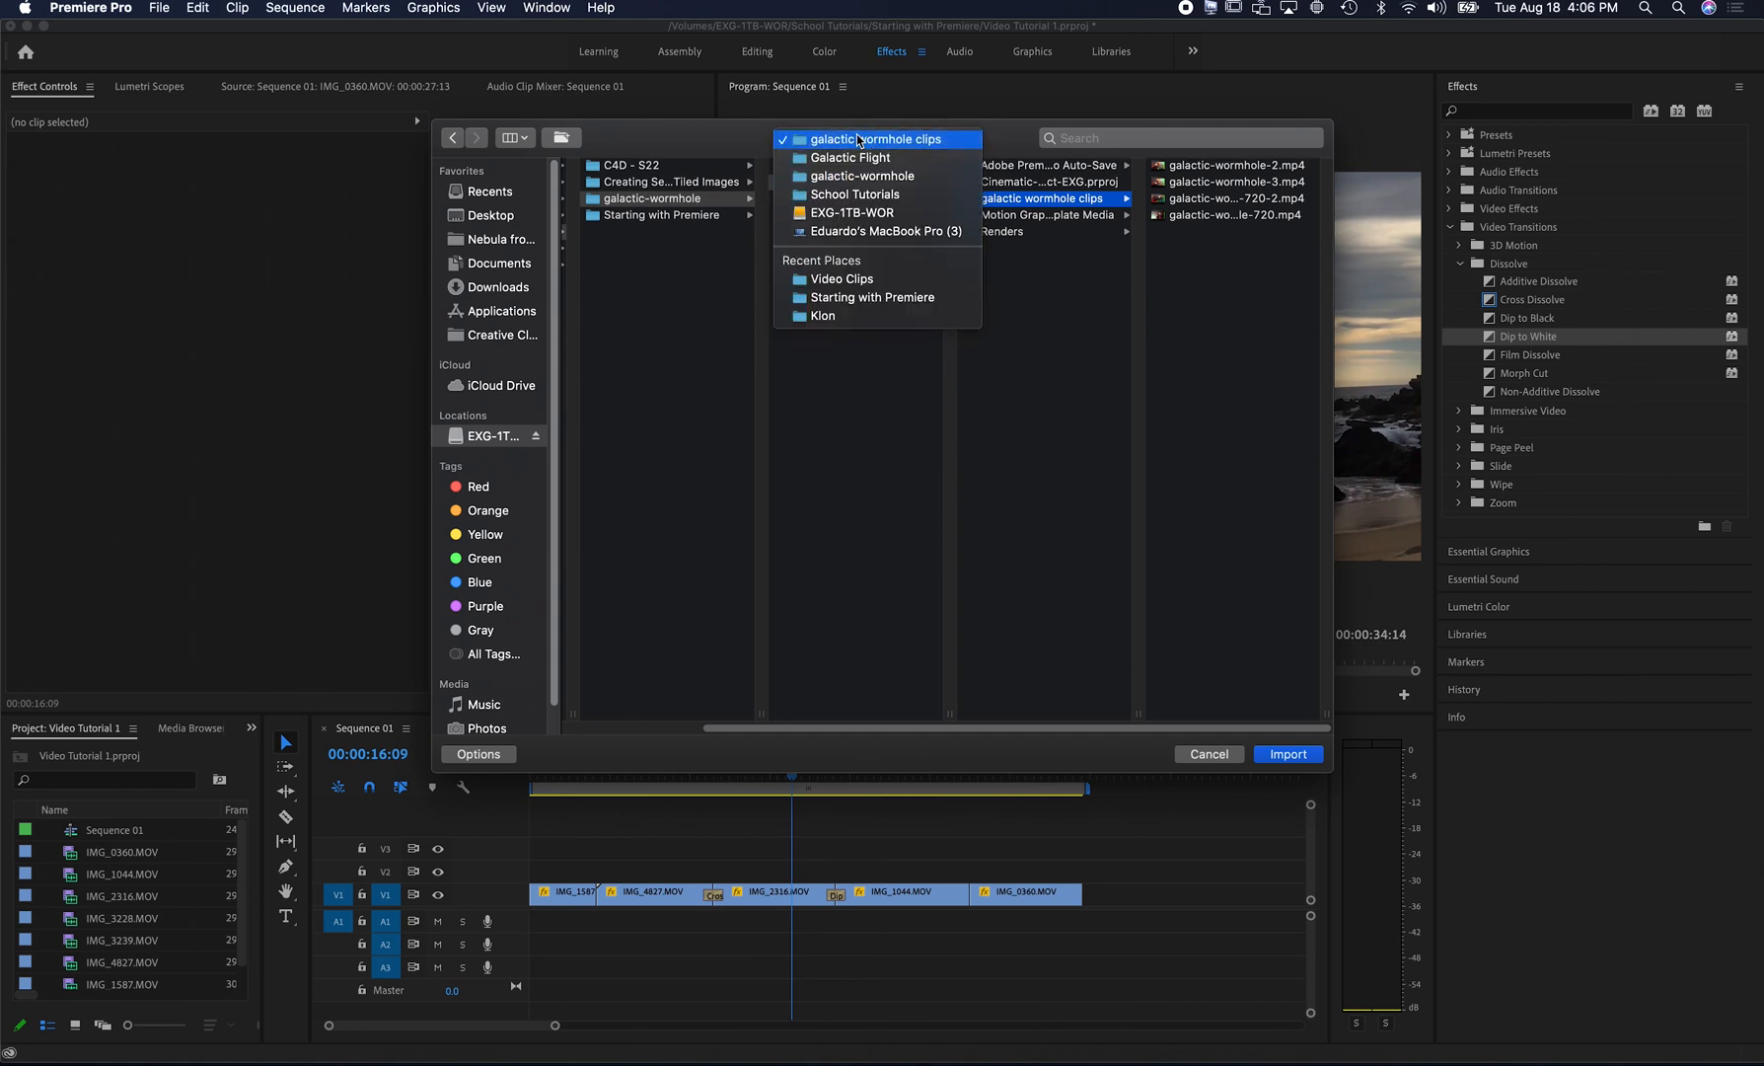
left_click(856, 315)
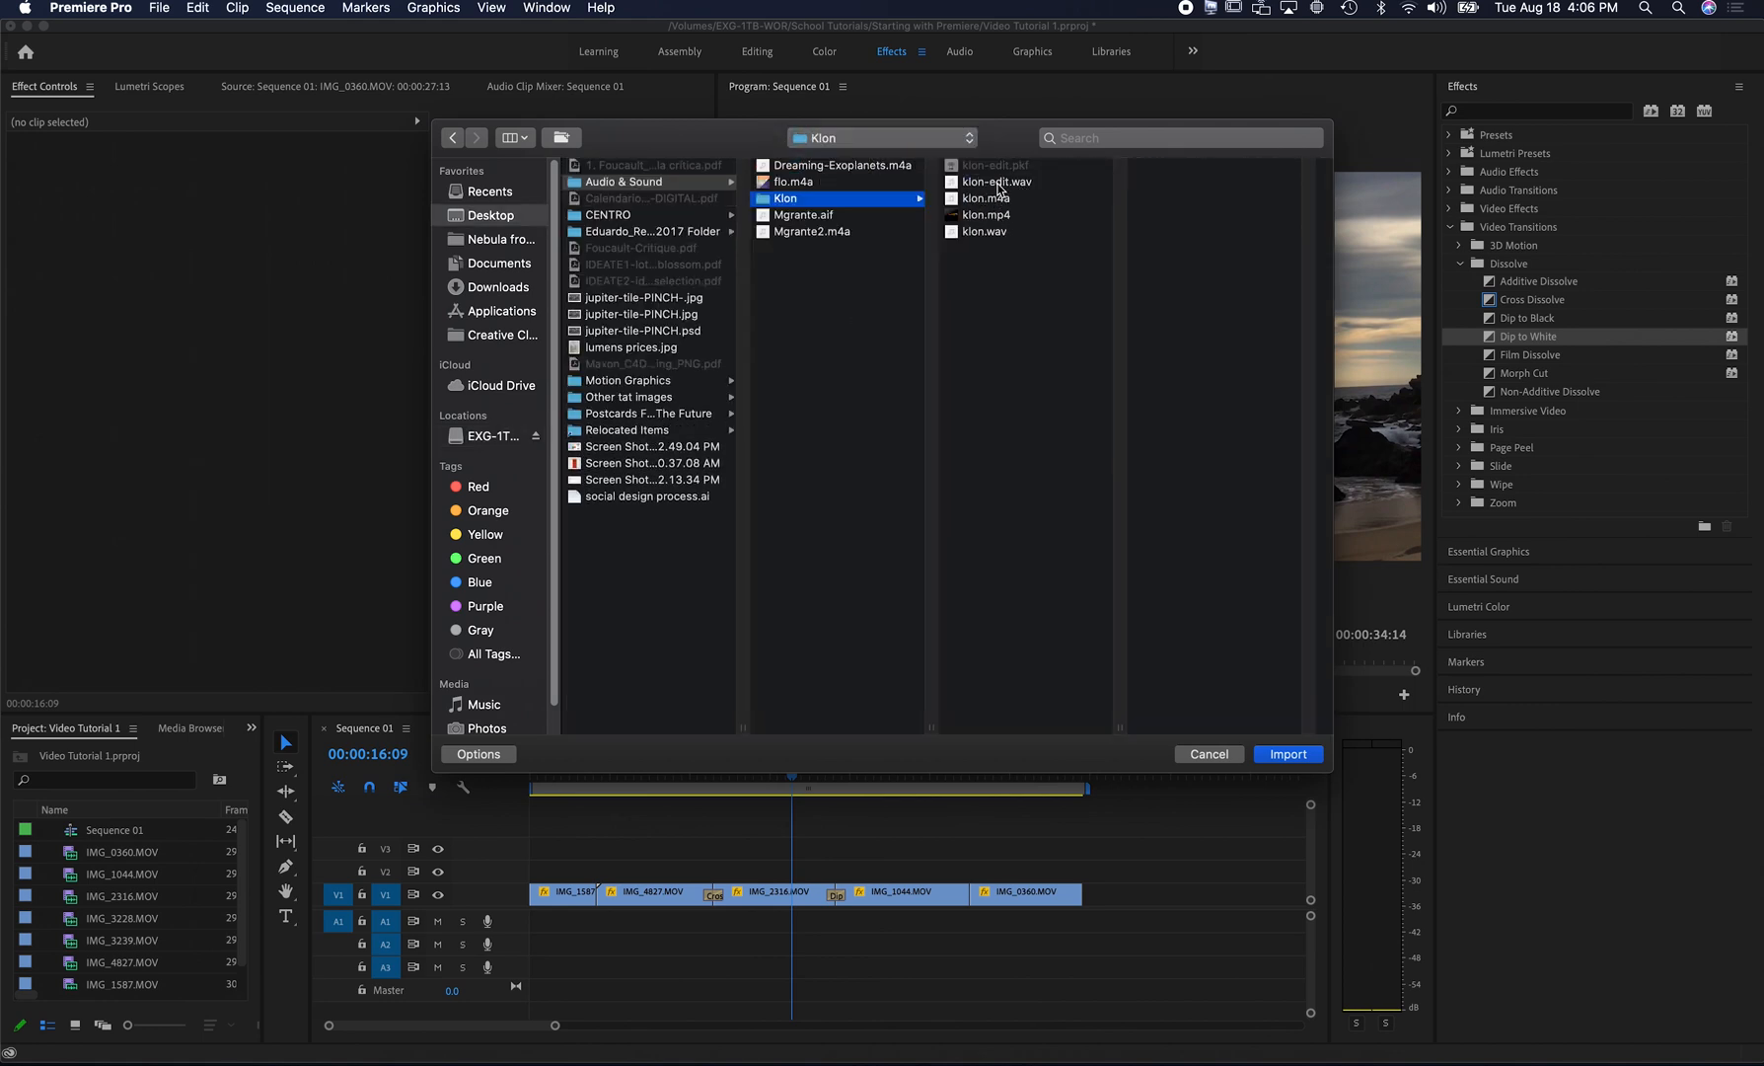
left_click(996, 181)
left_click(1290, 755)
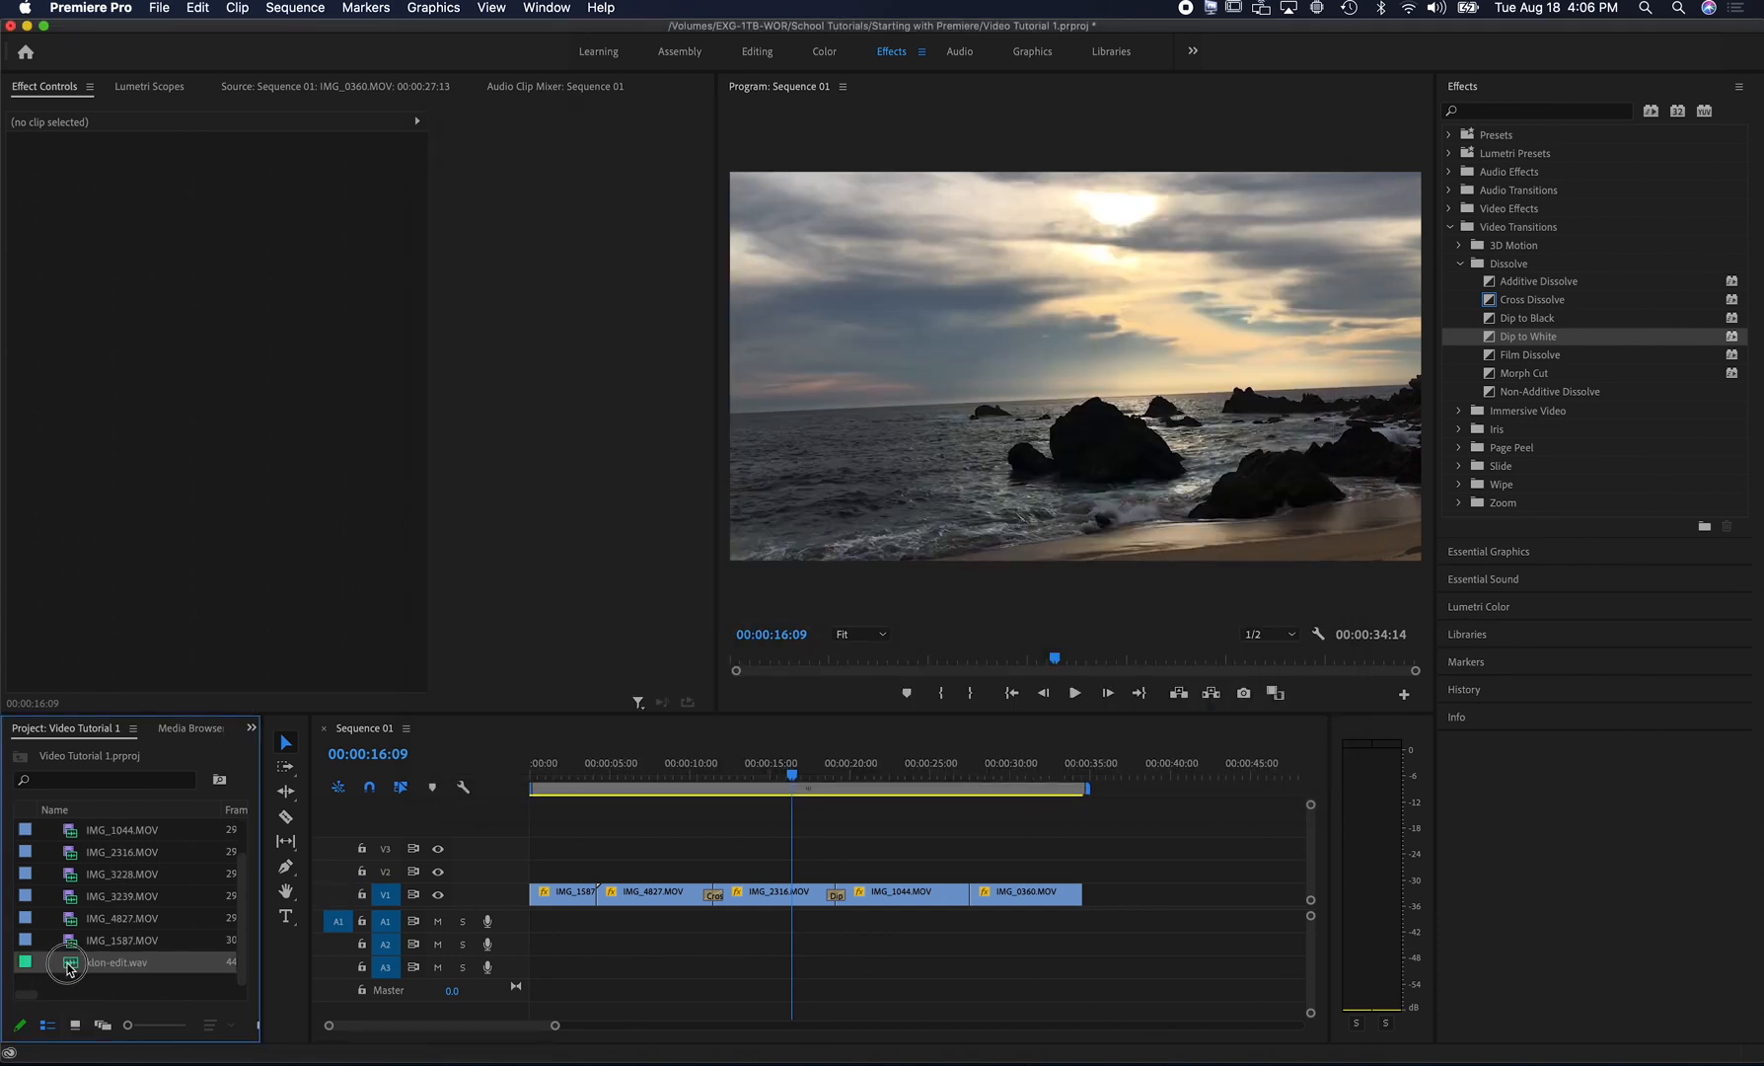
- Open klon-edit.wav in the Source monitor and mark an in-to-out section ending at 00;05;59;22
double_click(69, 967)
left_click_drag(41, 657, 314, 659)
left_click(224, 691)
left_click(263, 692)
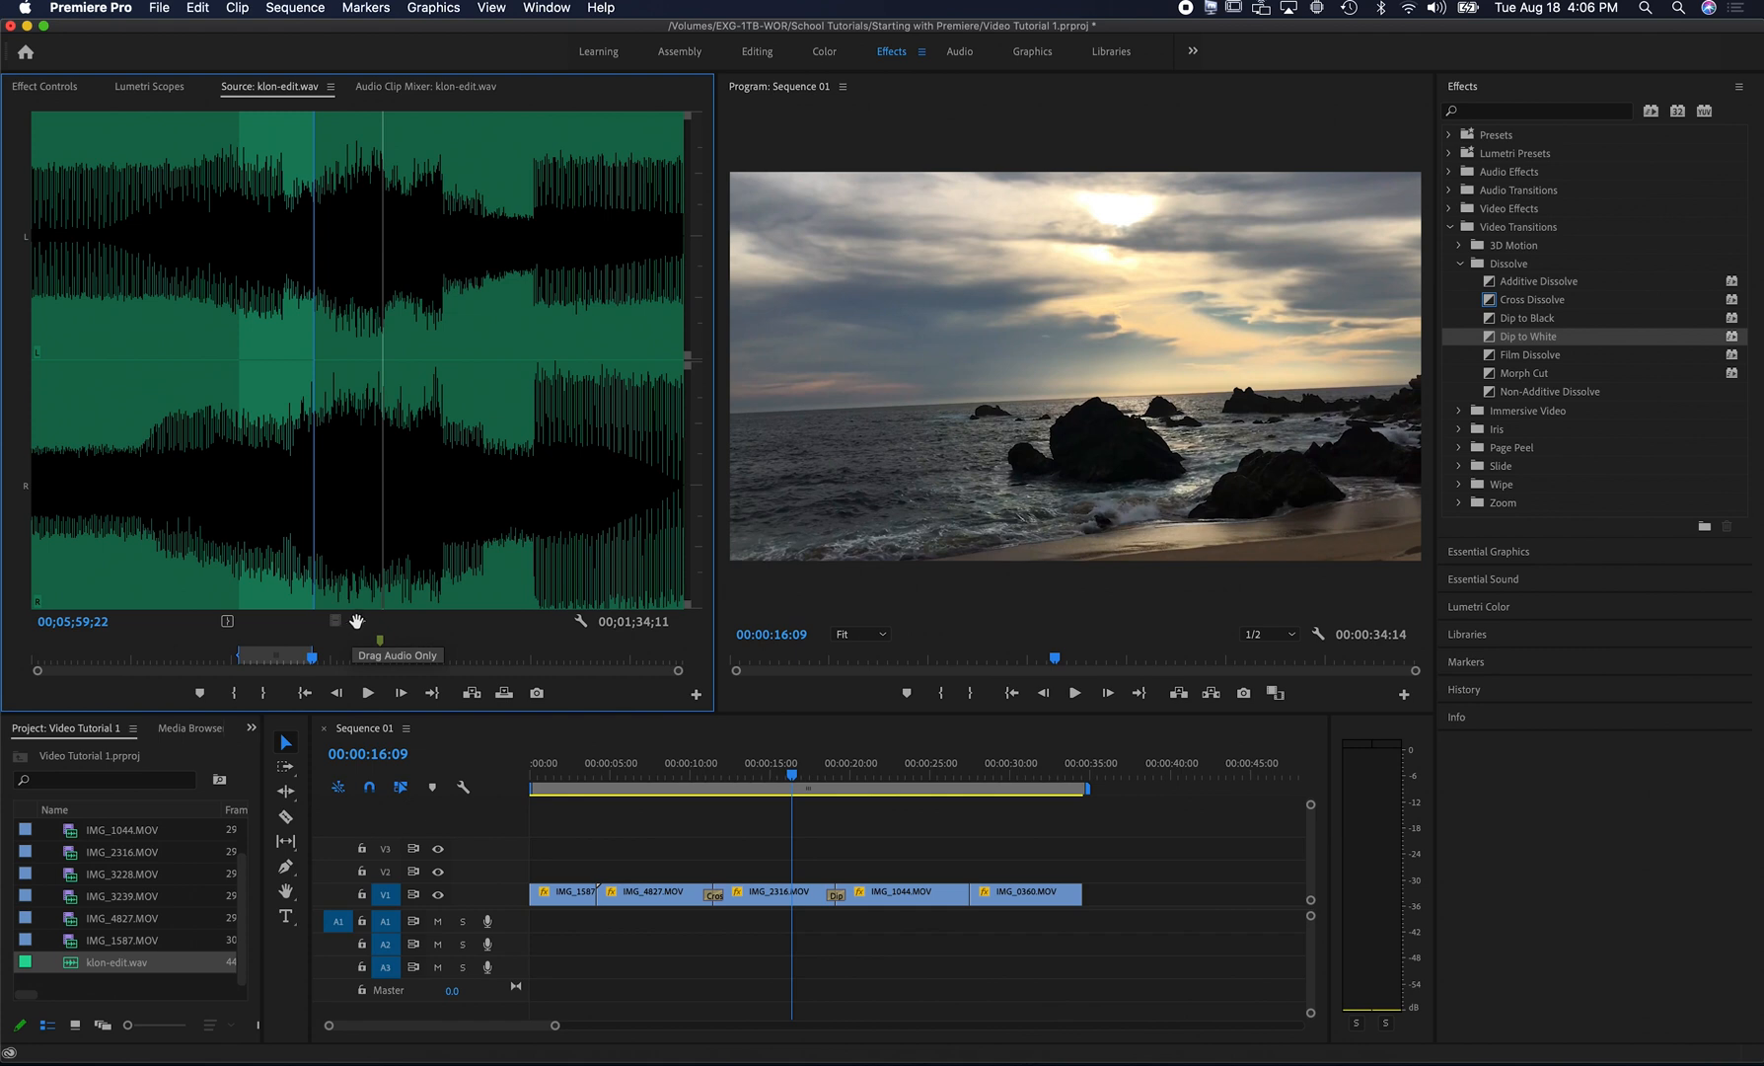
- Place the marked soundtrack section on track A1 at the sequence start and trim its end to match the last video clip
left_click_drag(450, 646, 528, 923)
left_click_drag(555, 1025, 691, 1029)
left_click_drag(1126, 922, 747, 924)
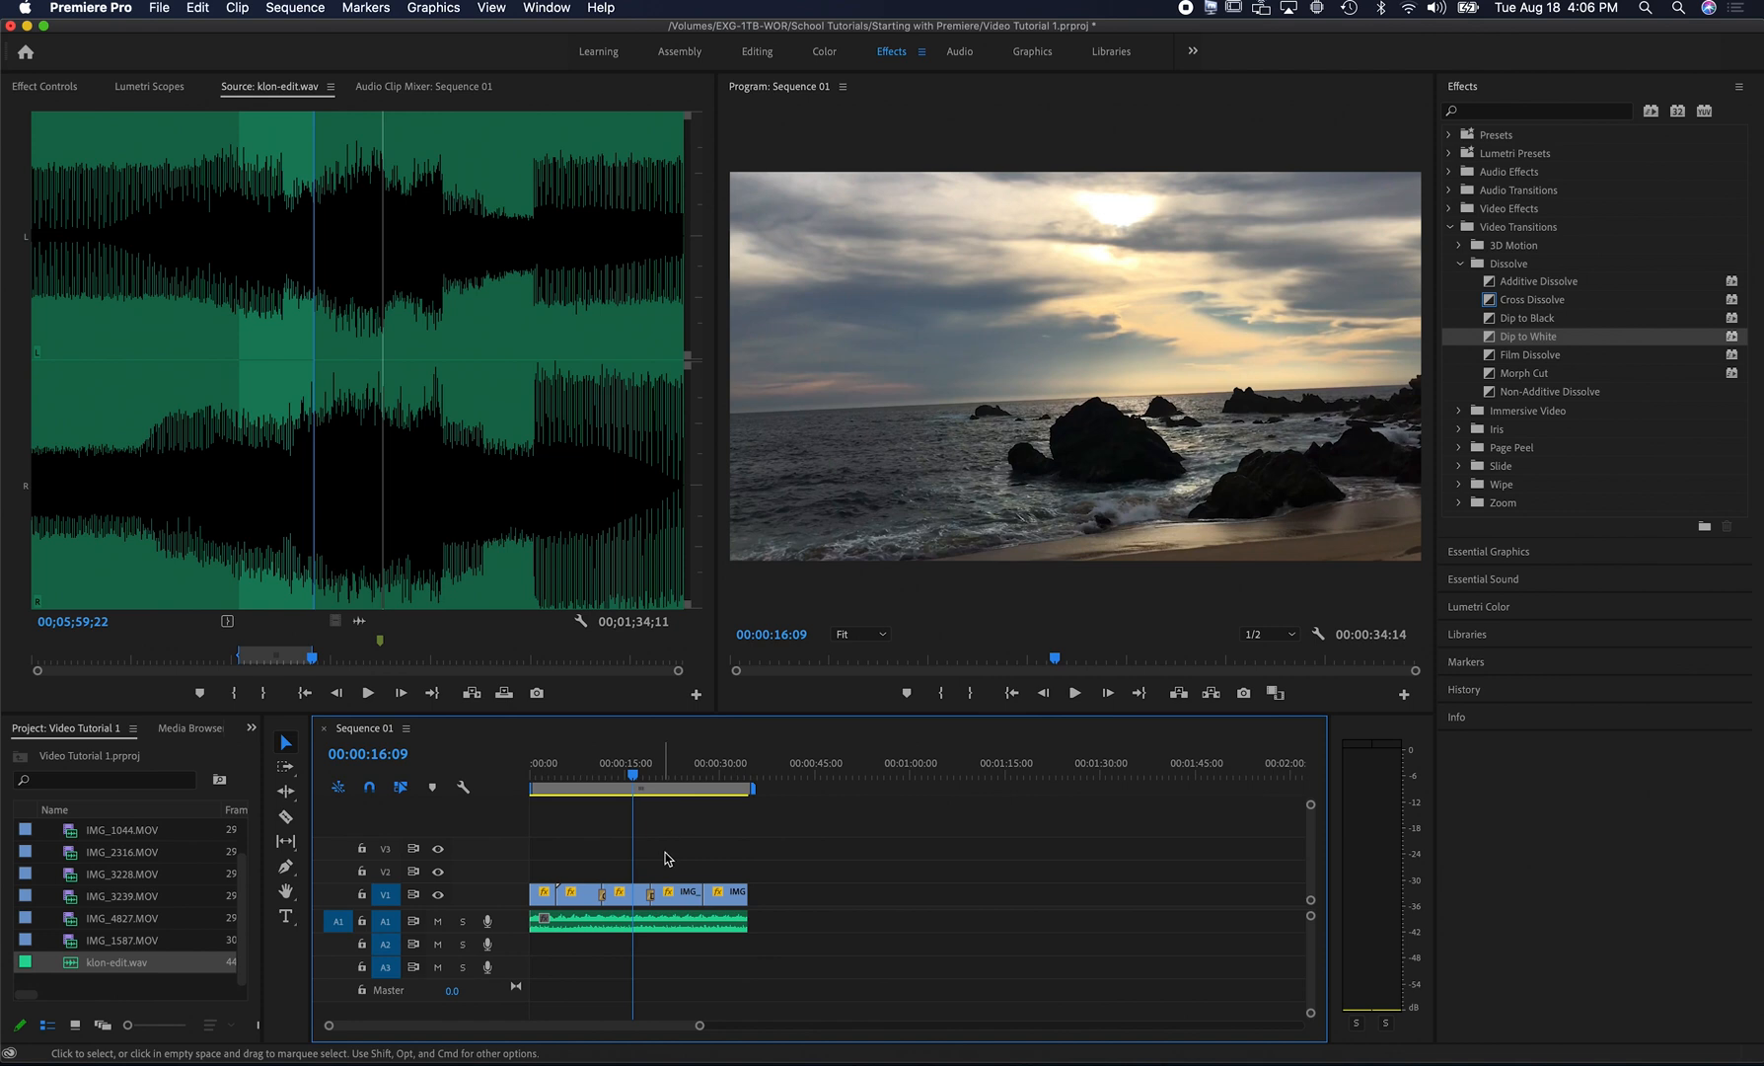
- Enlarge the sequence in the timeline and increase the video and audio track heights to show clip thumbnails and the full waveform
left_click_drag(700, 1028, 624, 1026)
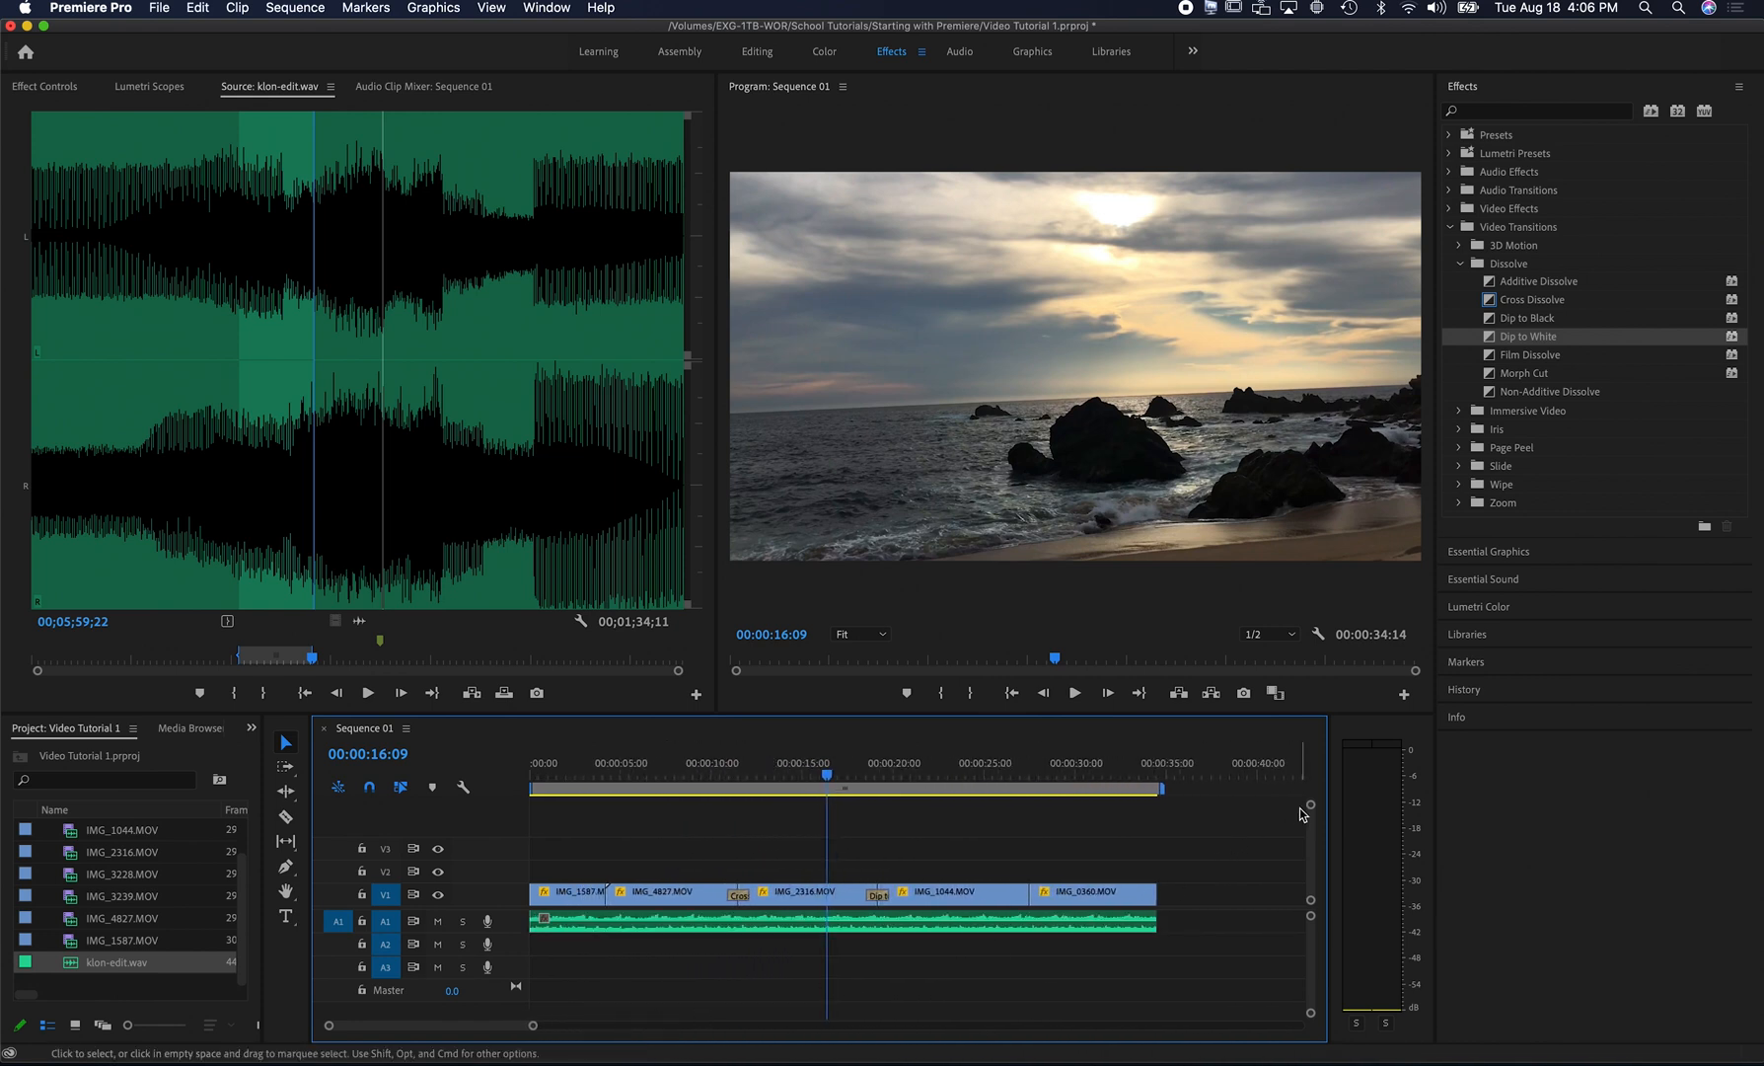
left_click_drag(1308, 809, 1310, 817)
left_click_drag(1311, 1017, 1311, 1006)
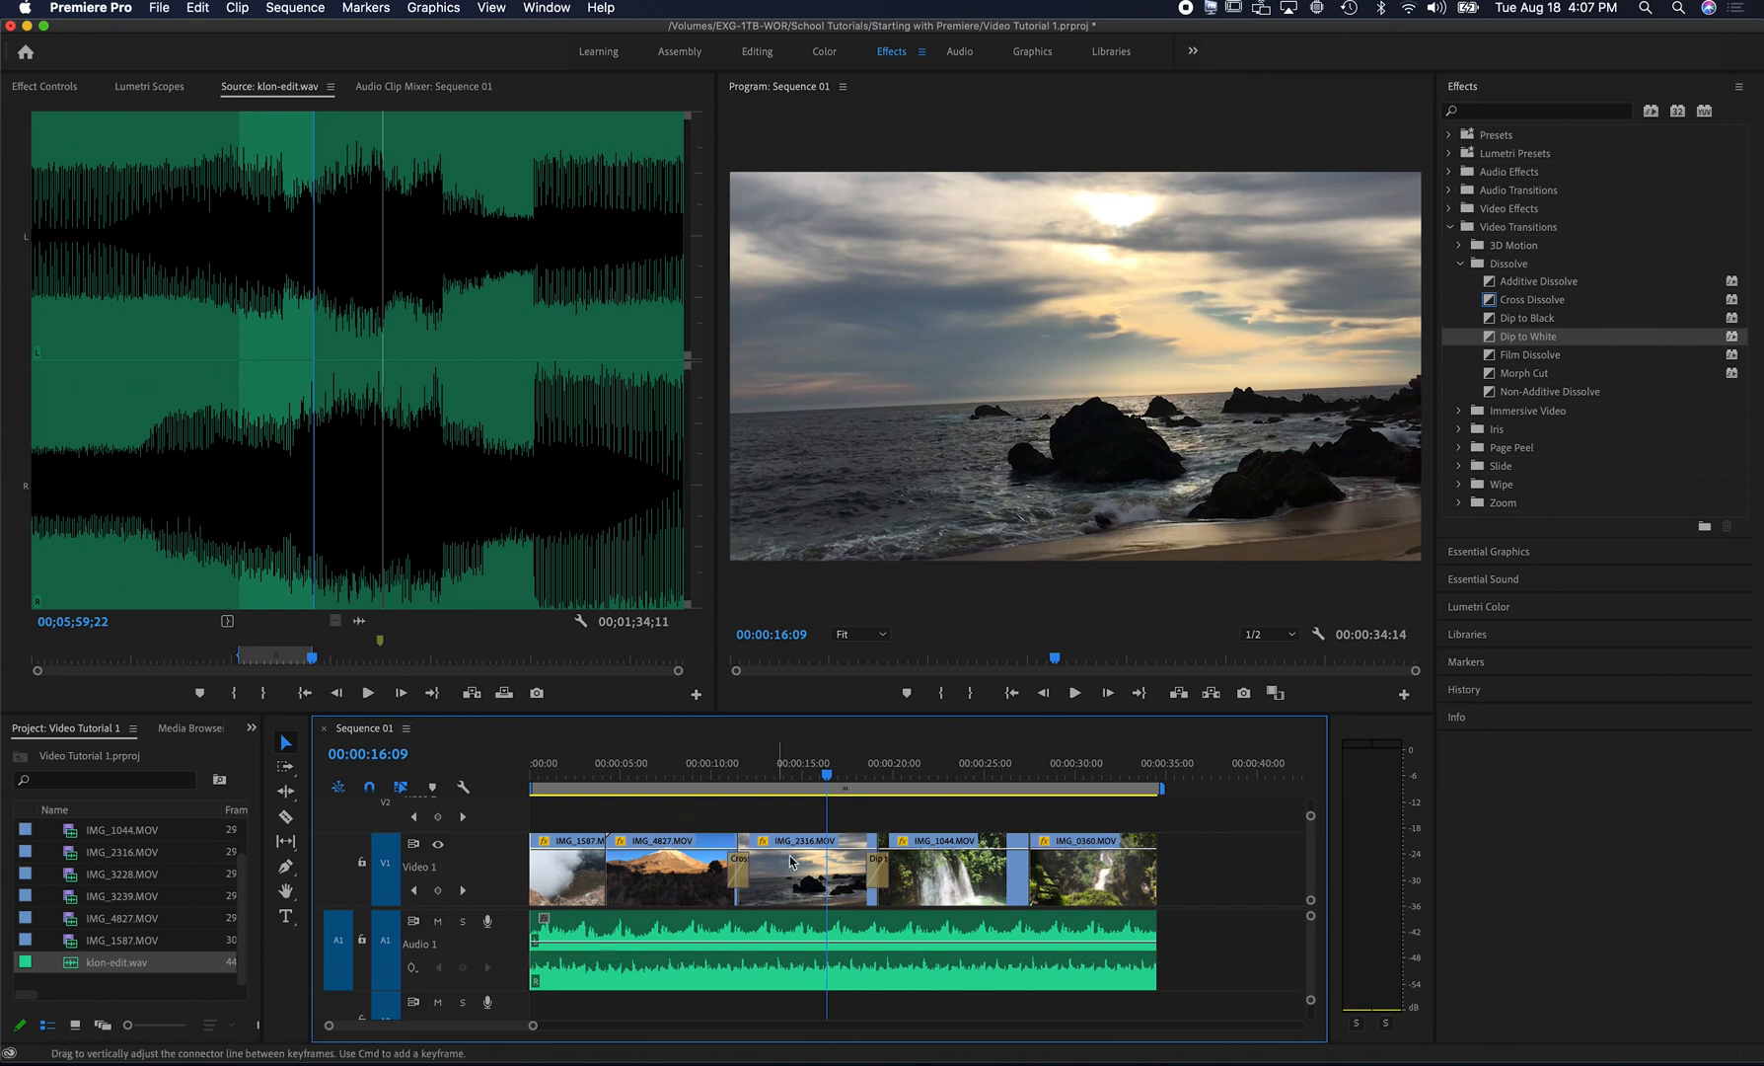
- Examine the clip keyframe options, including Motion, Opacity and Time Remapping, for IMG_0360.MOV
left_click(1085, 891, "ctrl")
mouse_move(1168, 1055)
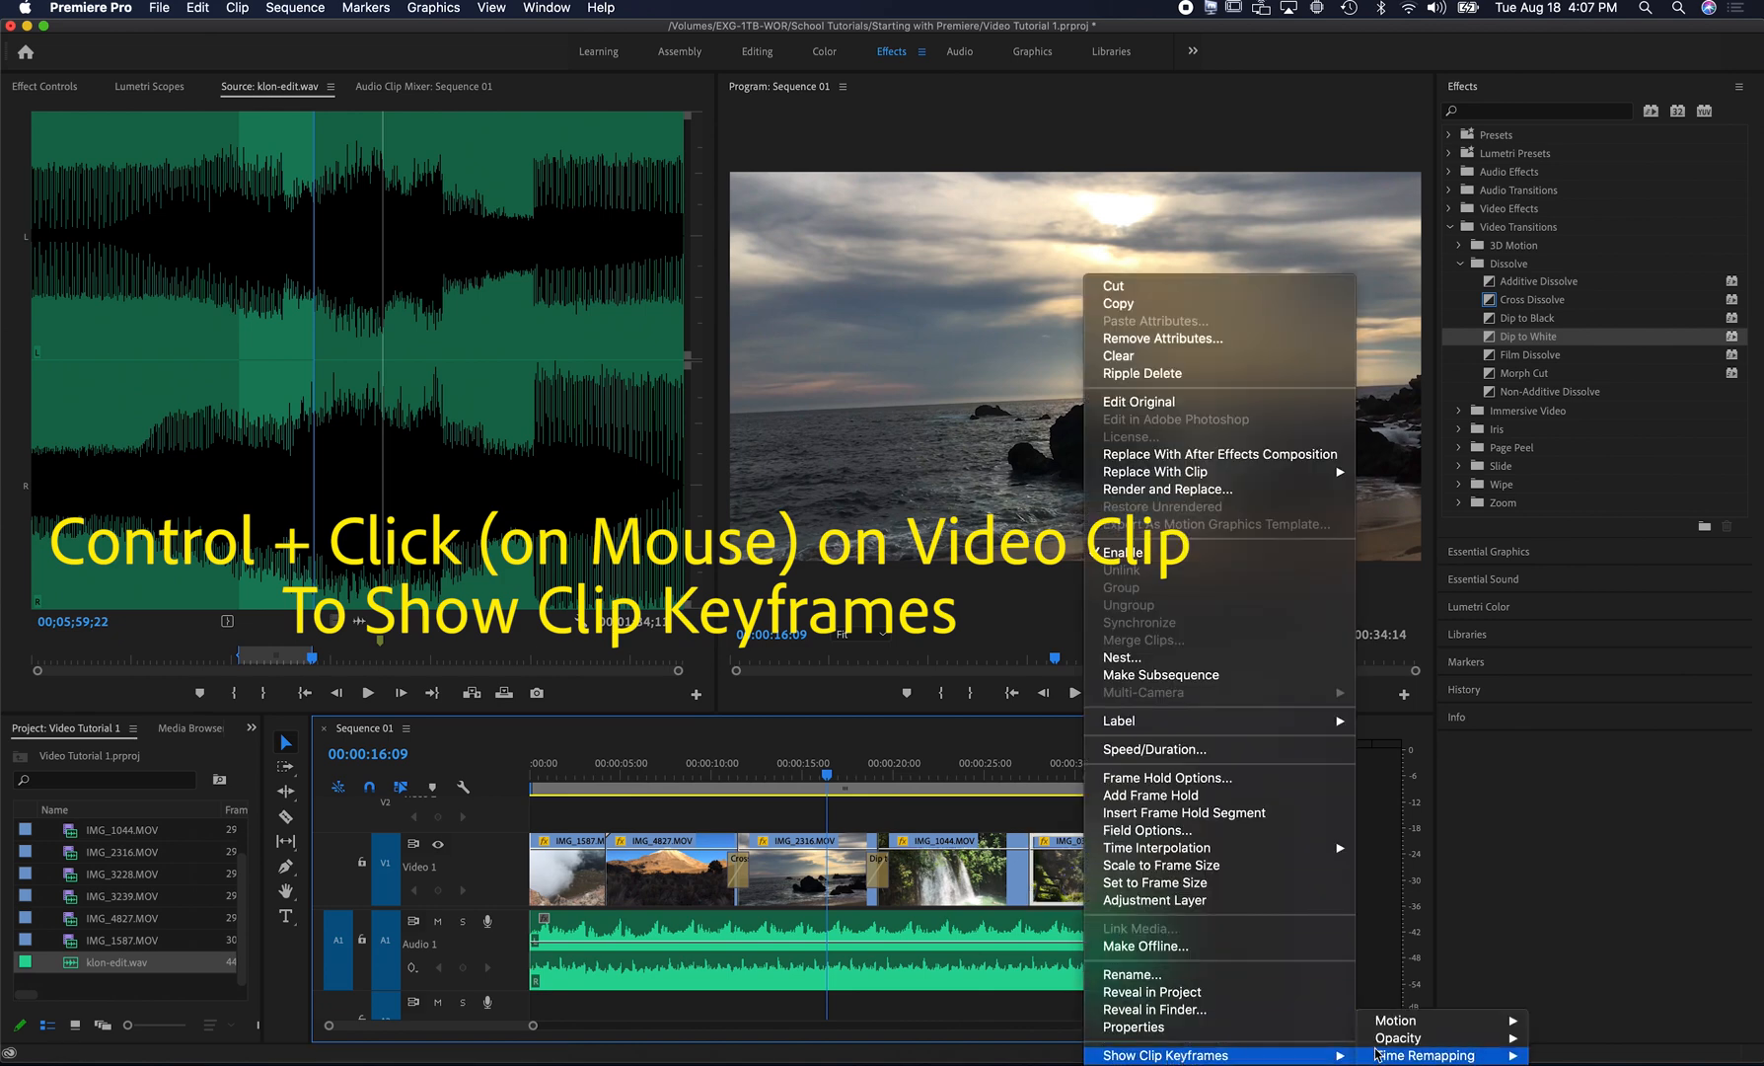
mouse_move(1426, 1024)
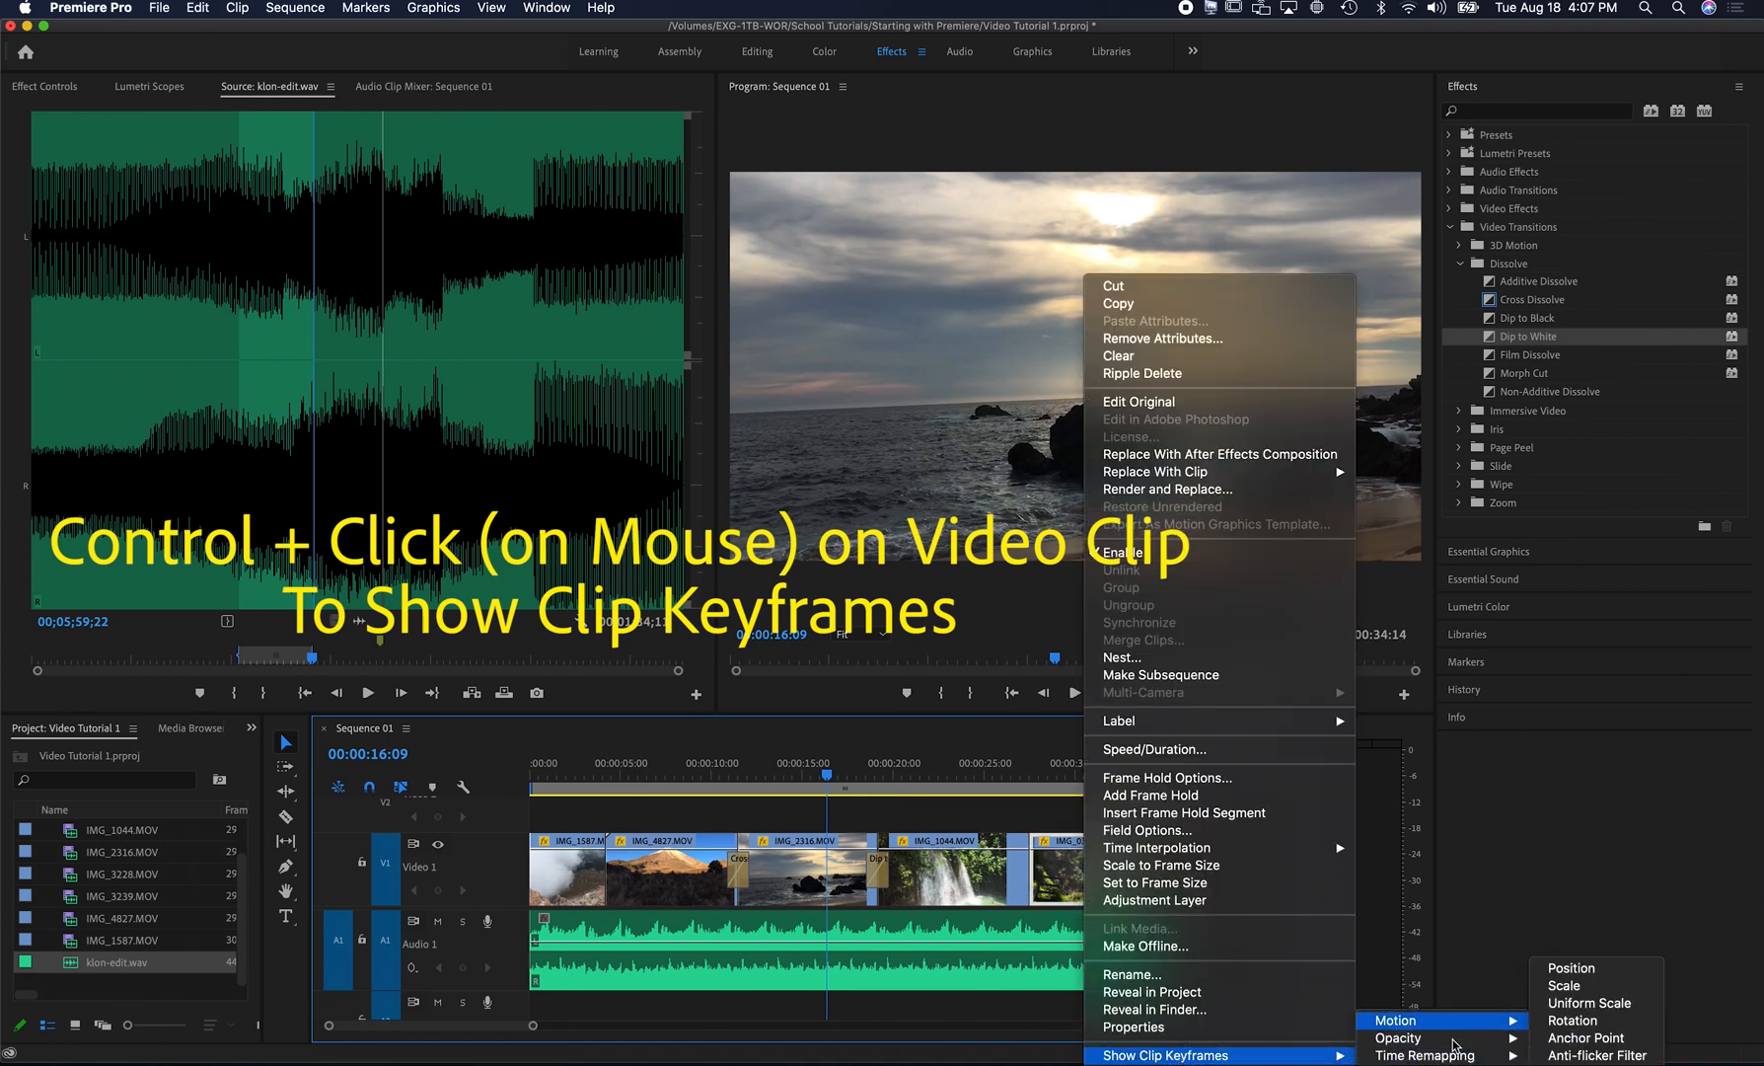
mouse_move(1487, 1044)
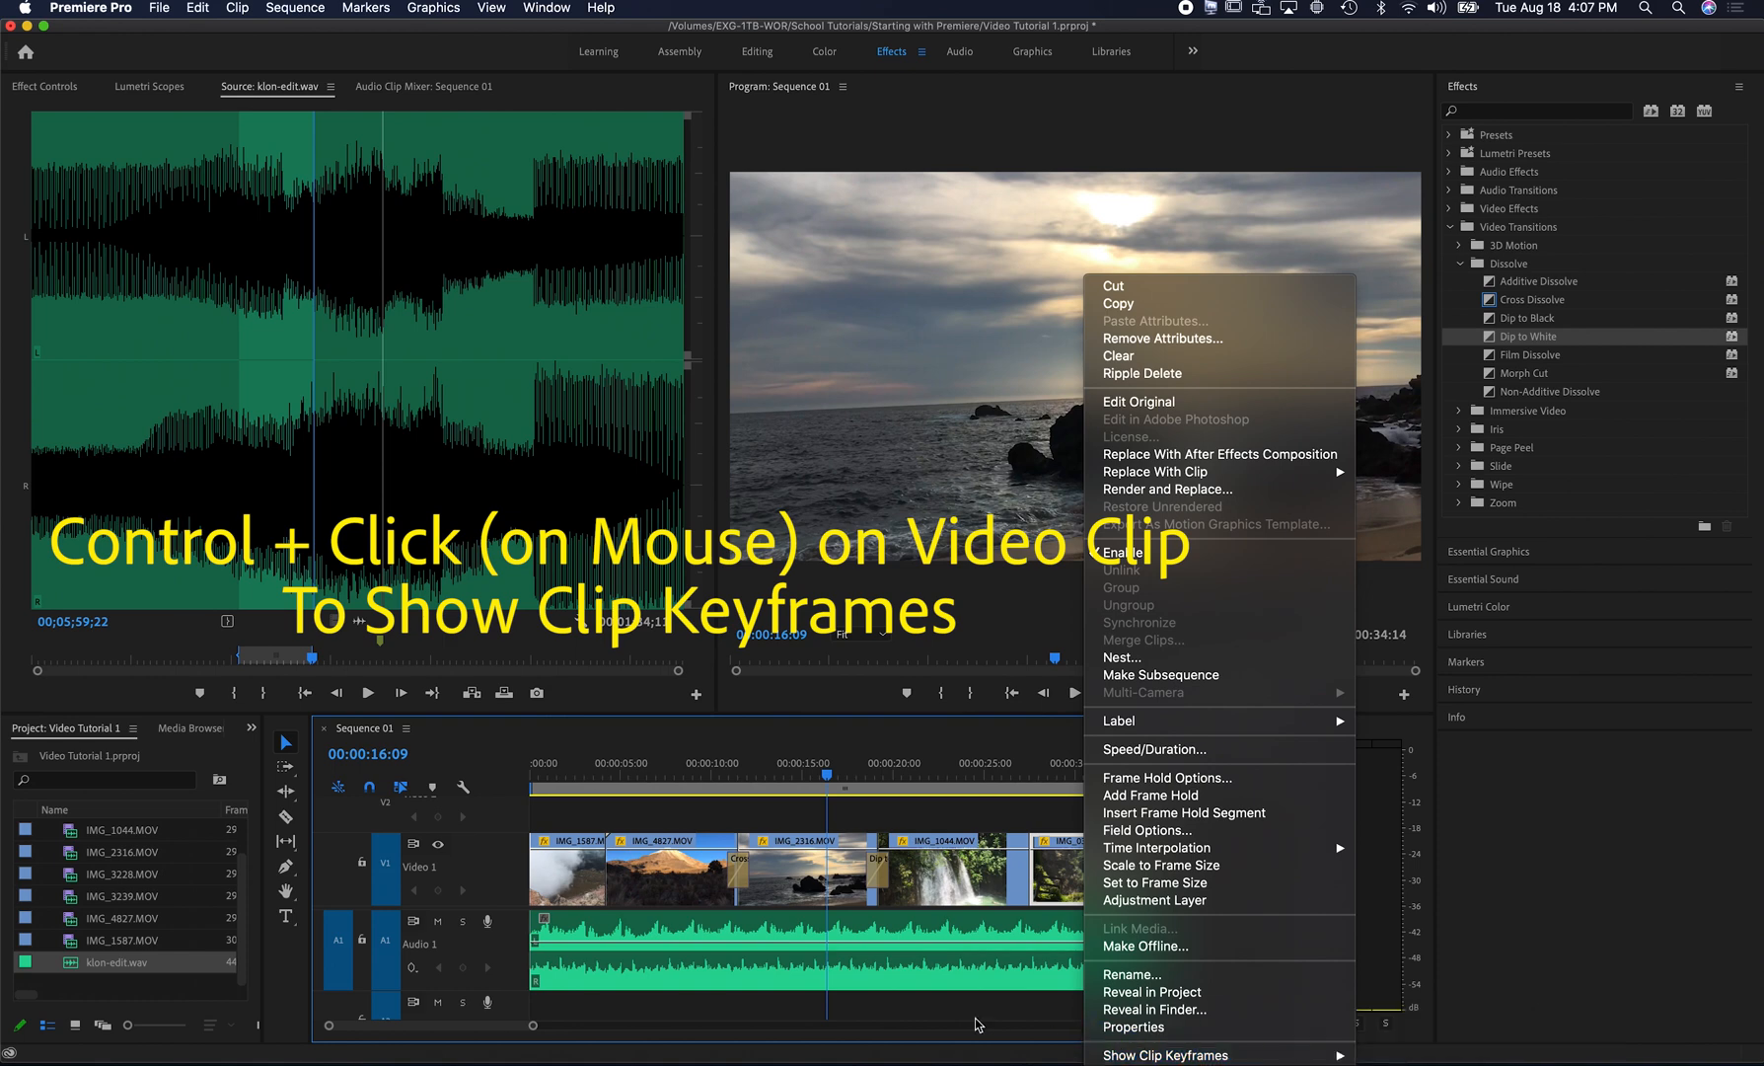
left_click(919, 1003)
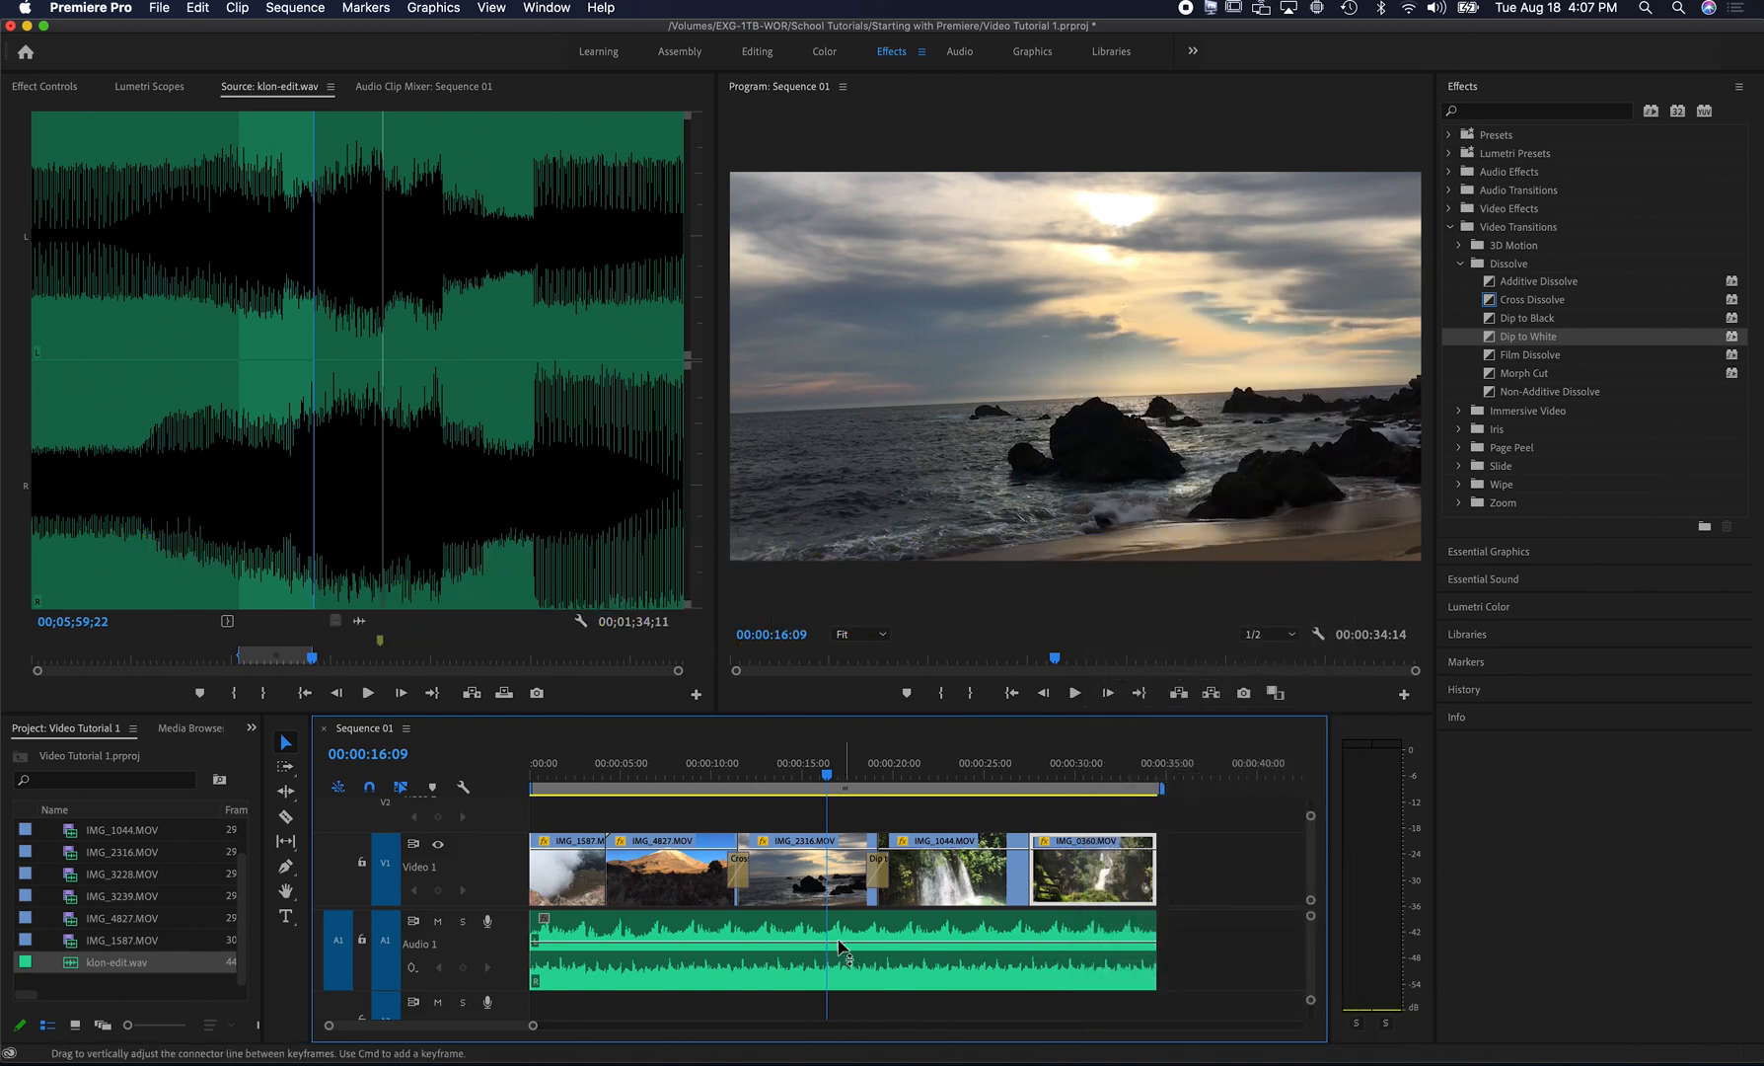
- With the Pen tool, add volume keyframes that fade the soundtrack in from silence over about the first 5 seconds
left_click(285, 865)
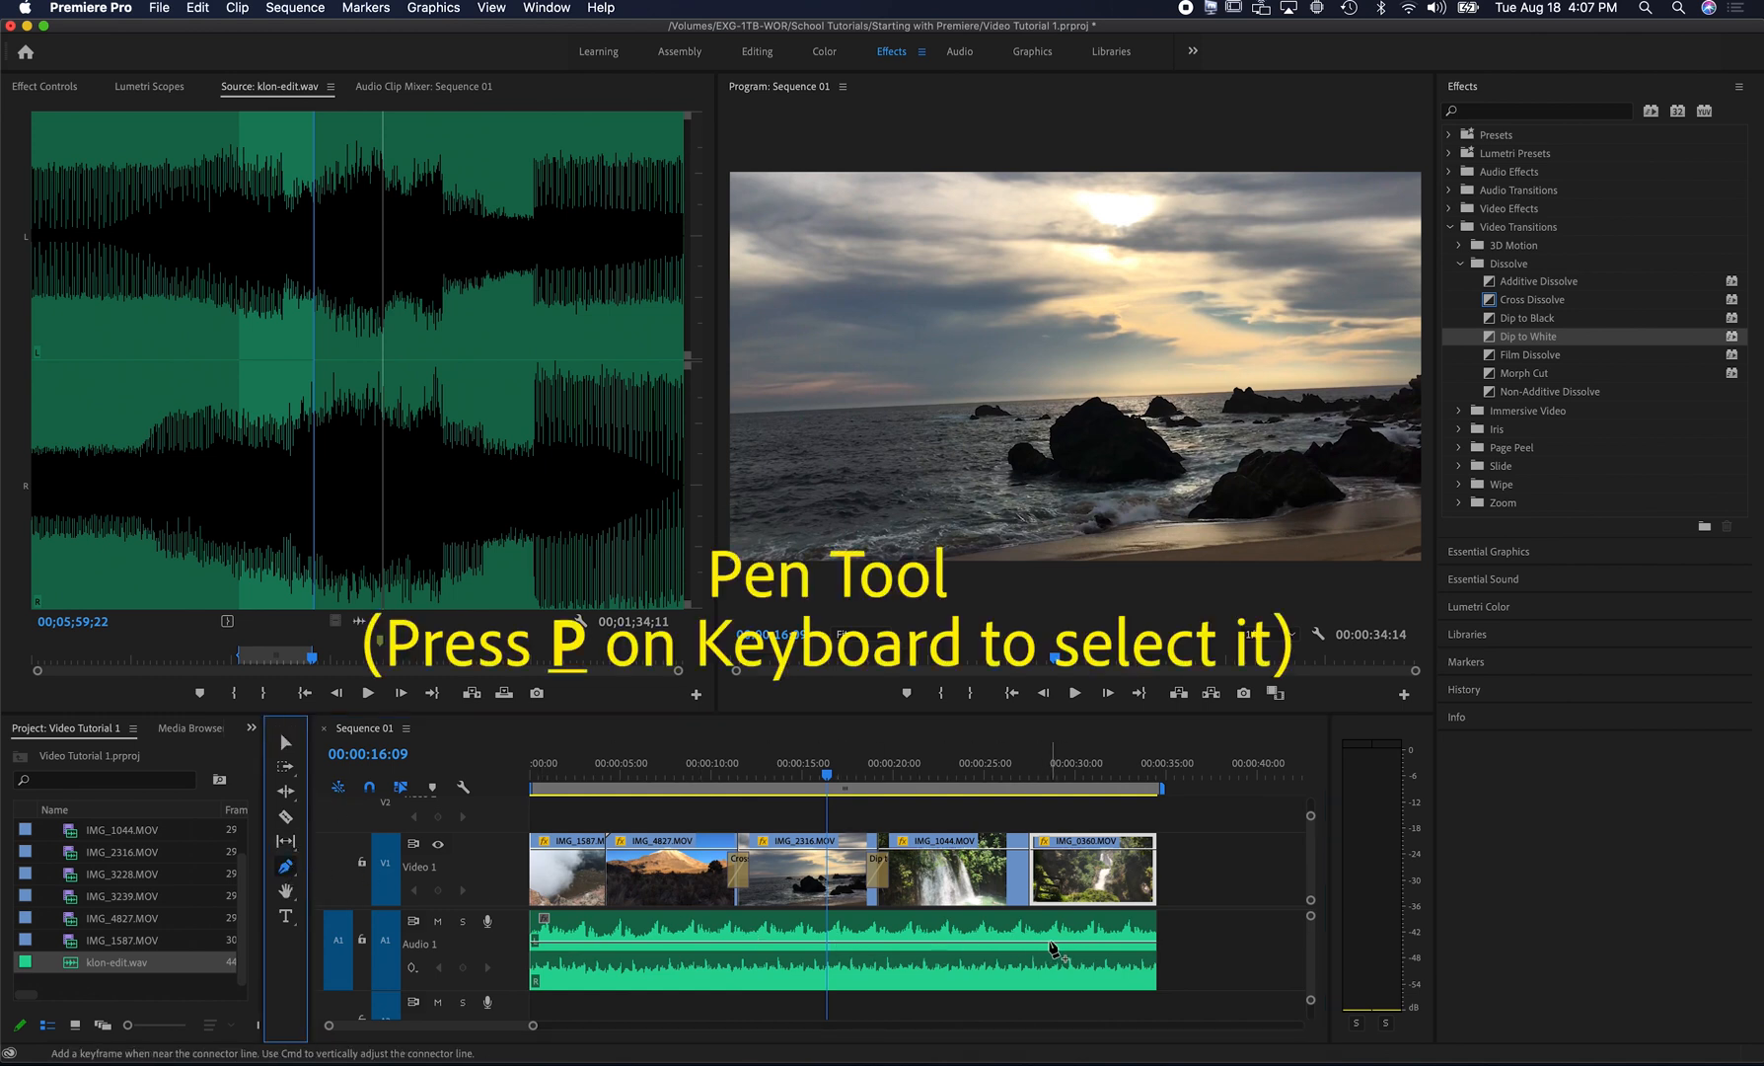
left_click(618, 942)
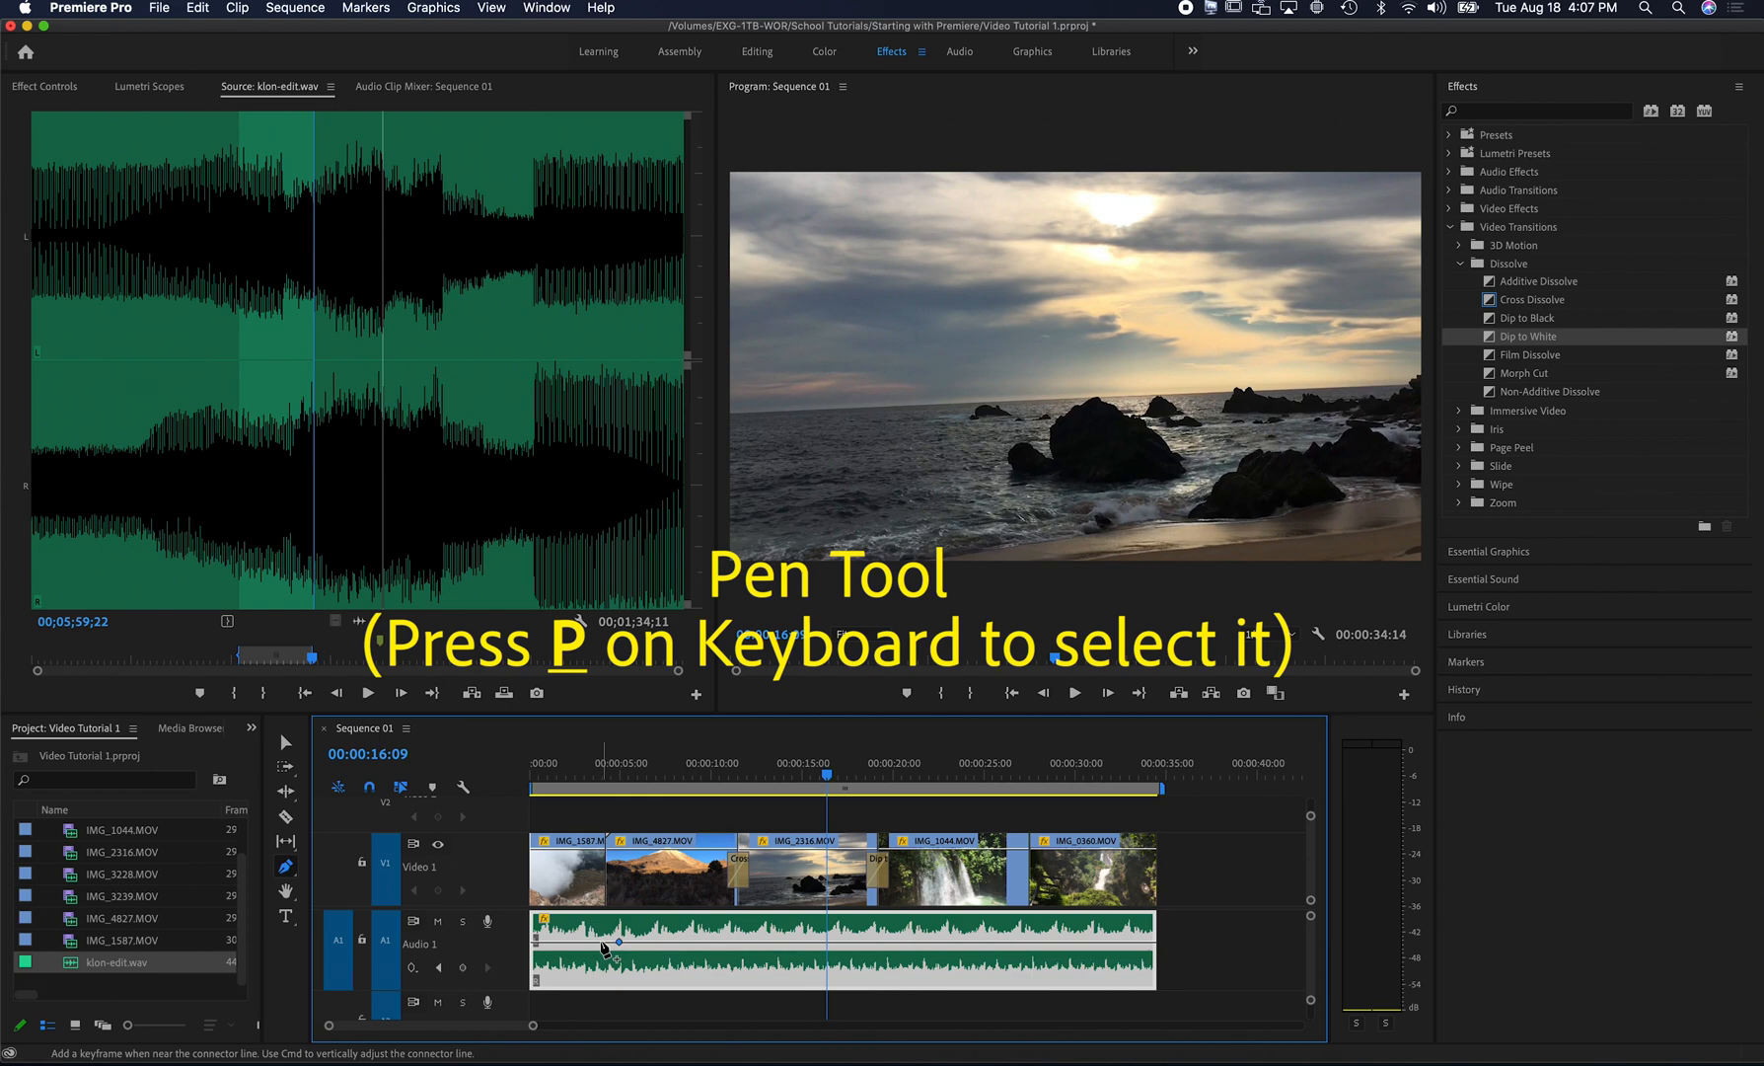
left_click_drag(534, 942, 535, 982)
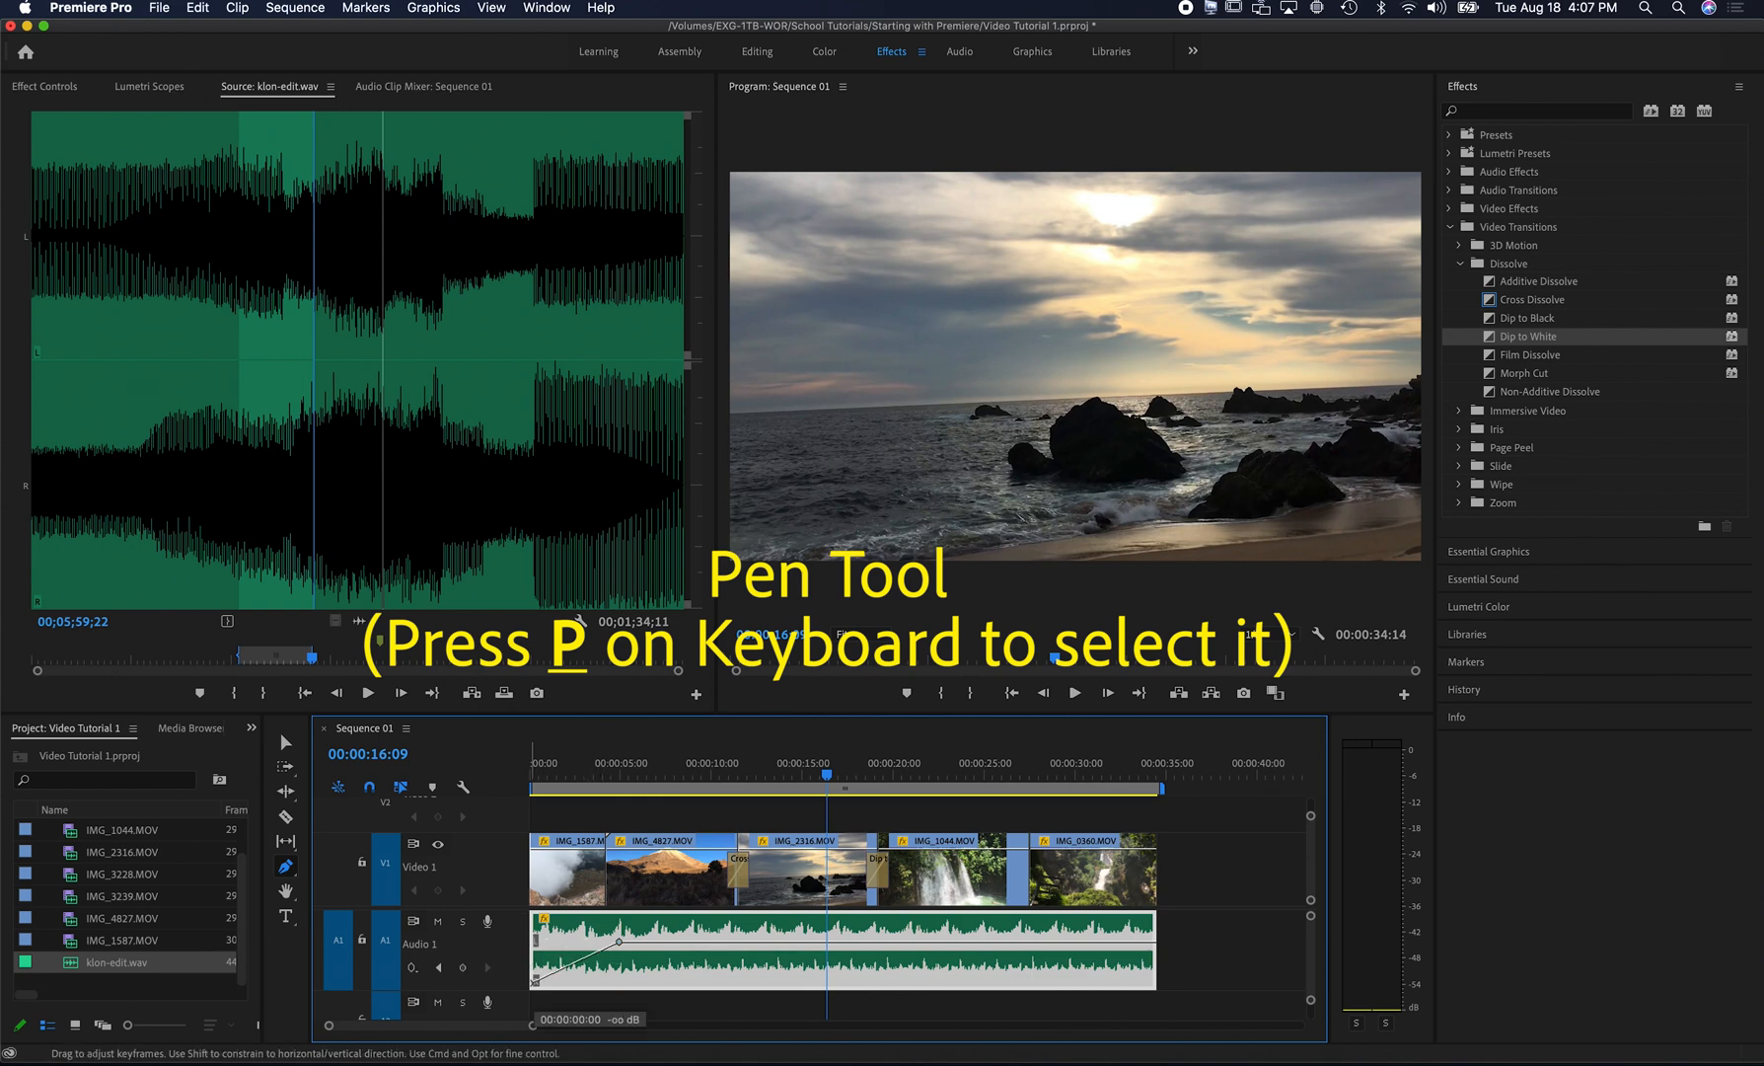
- Fade in IMG_1587.MOV from zero opacity over about its first 1.5 seconds with keyframes, and play back the opening
left_click_drag(714, 776, 564, 784)
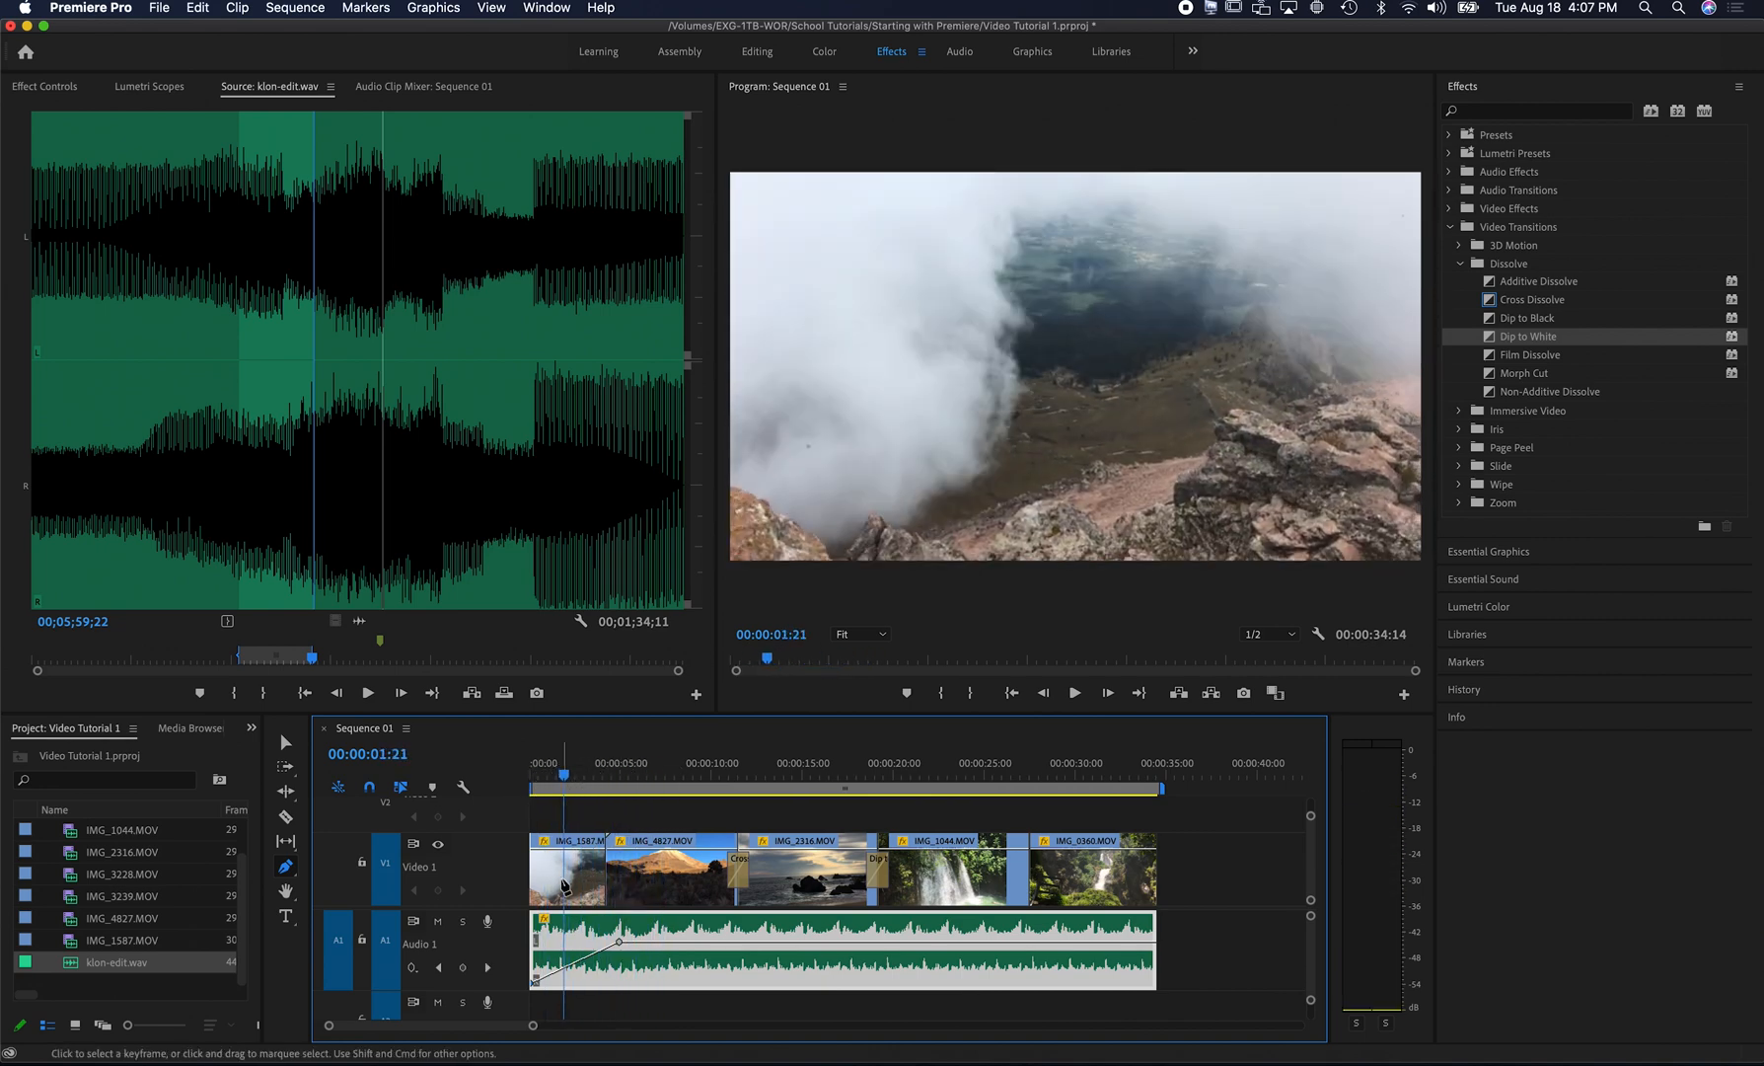
left_click(535, 858)
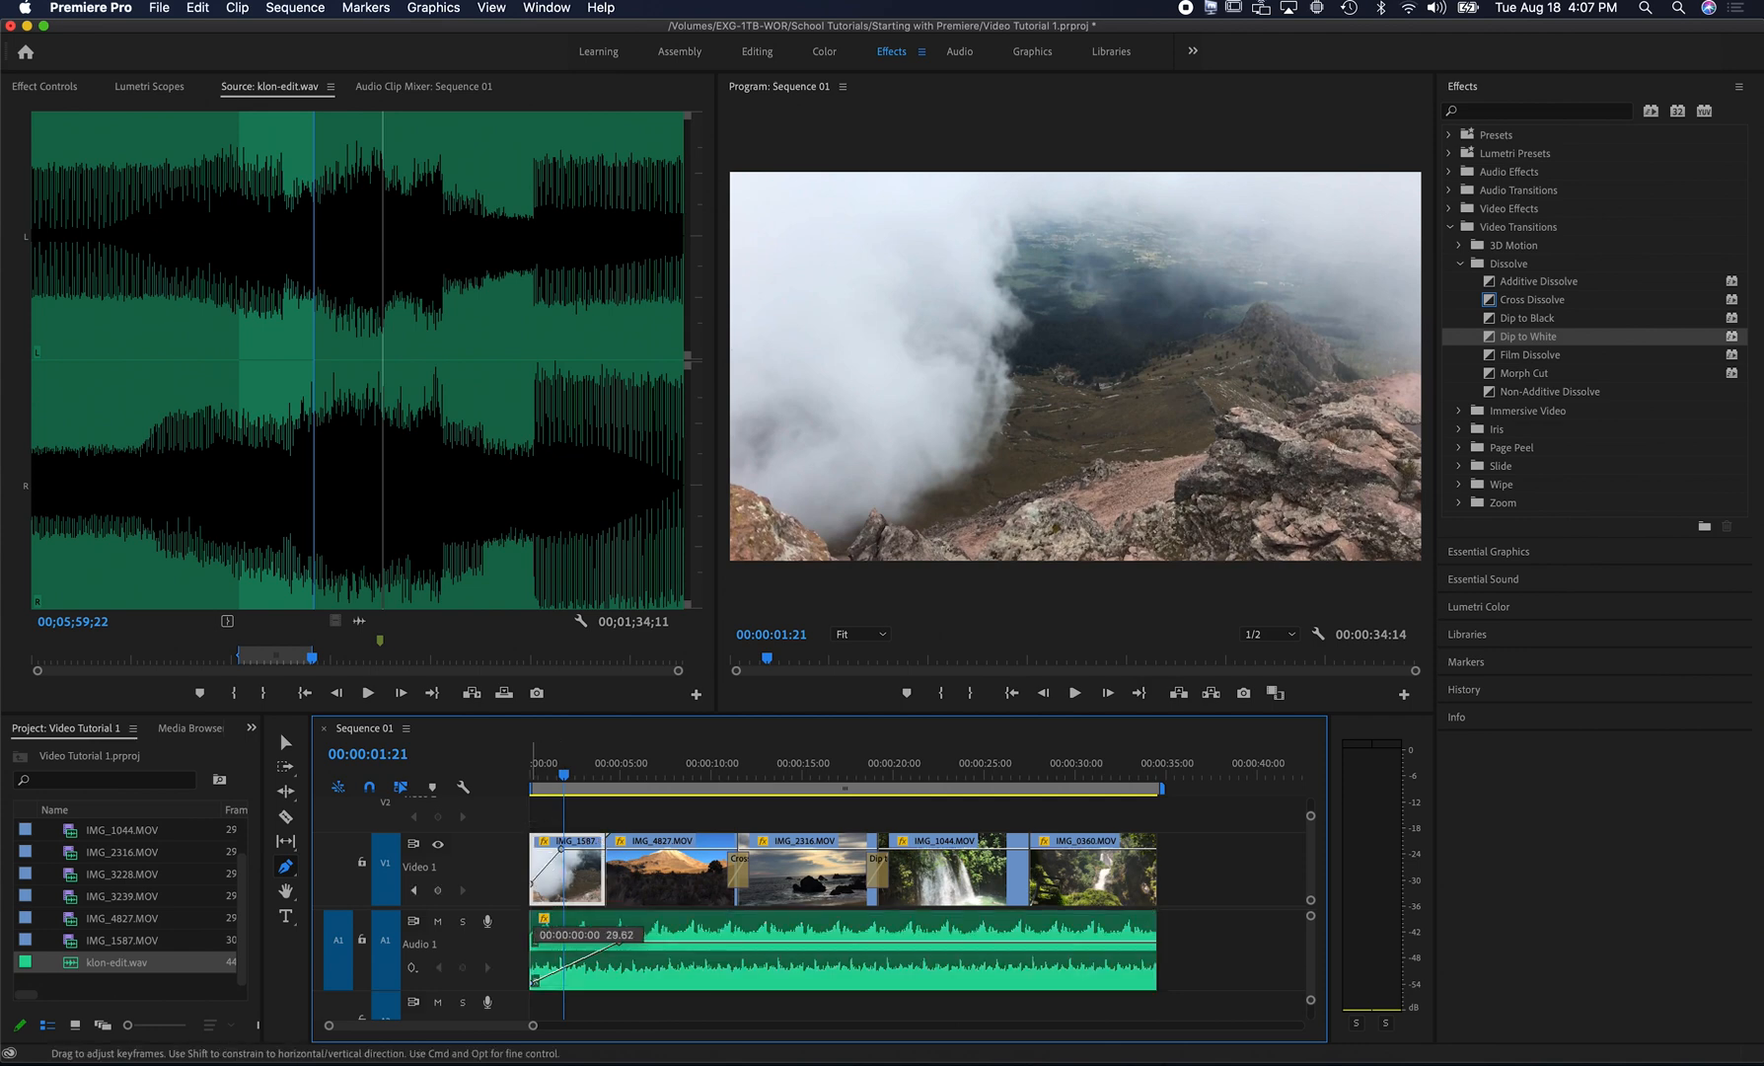
left_click(530, 782)
left_click_drag(527, 778, 507, 779)
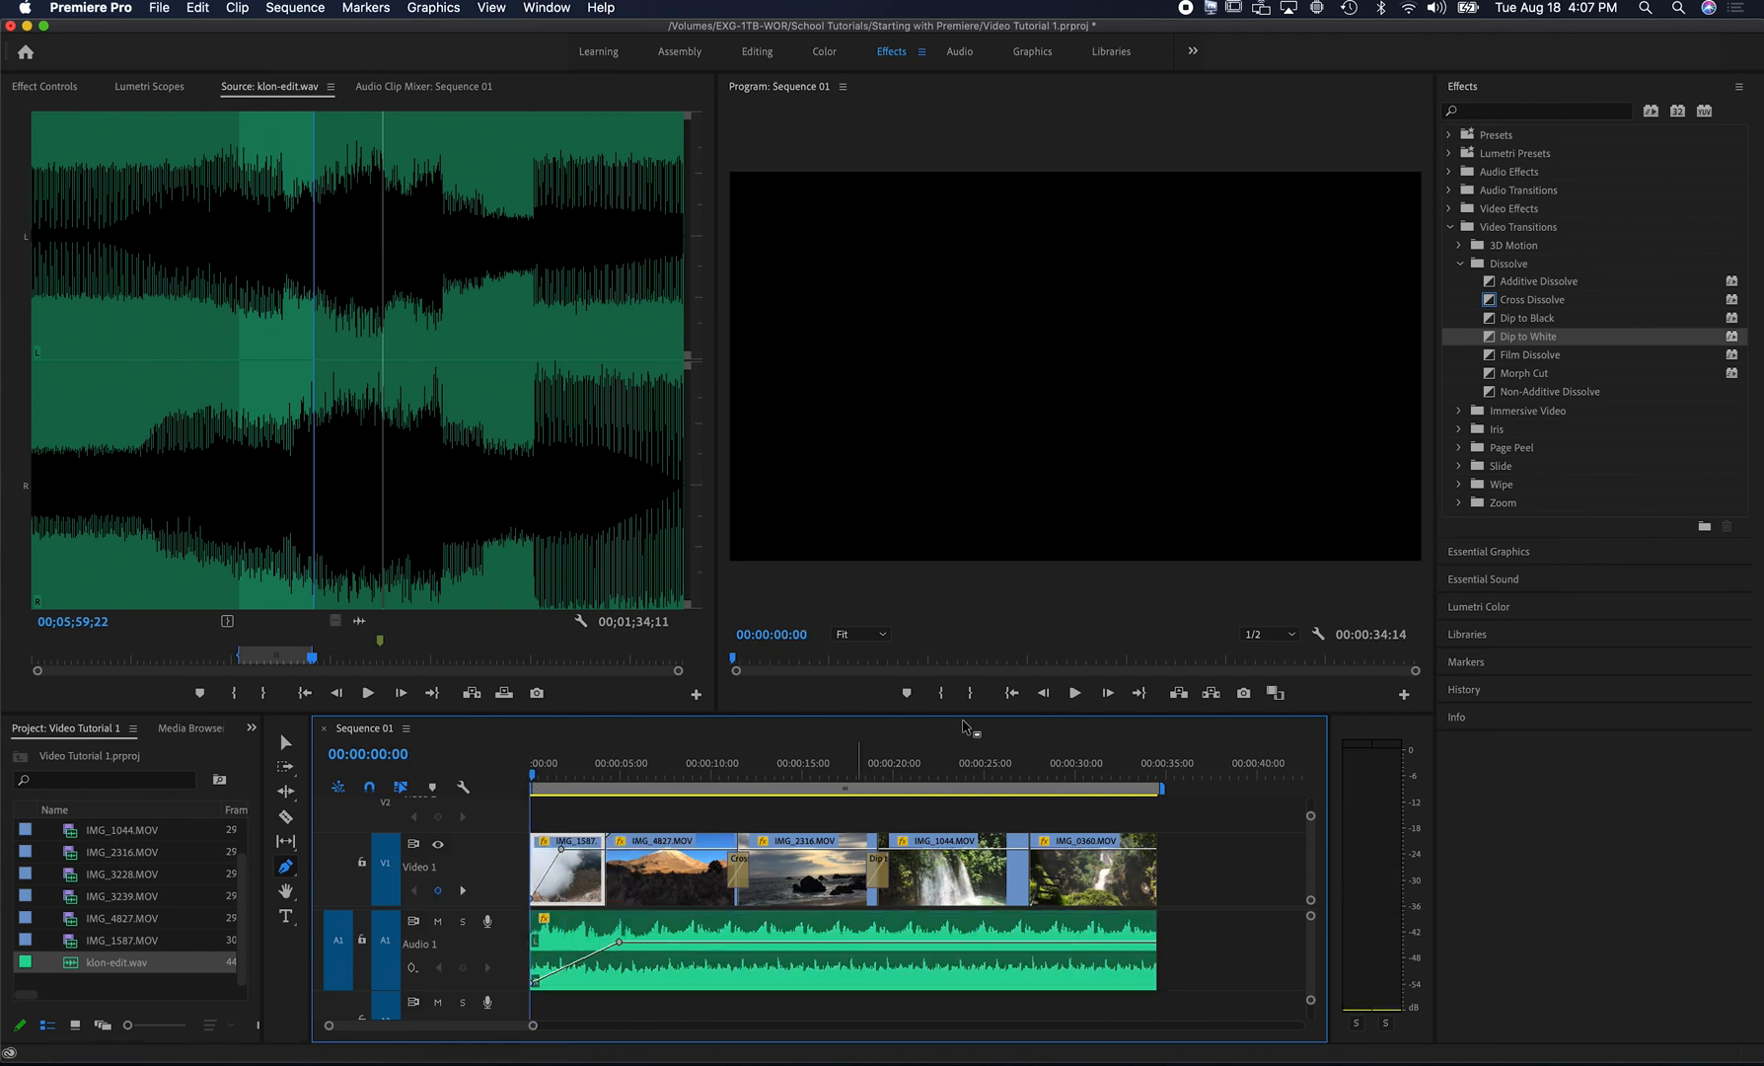
left_click(1075, 694)
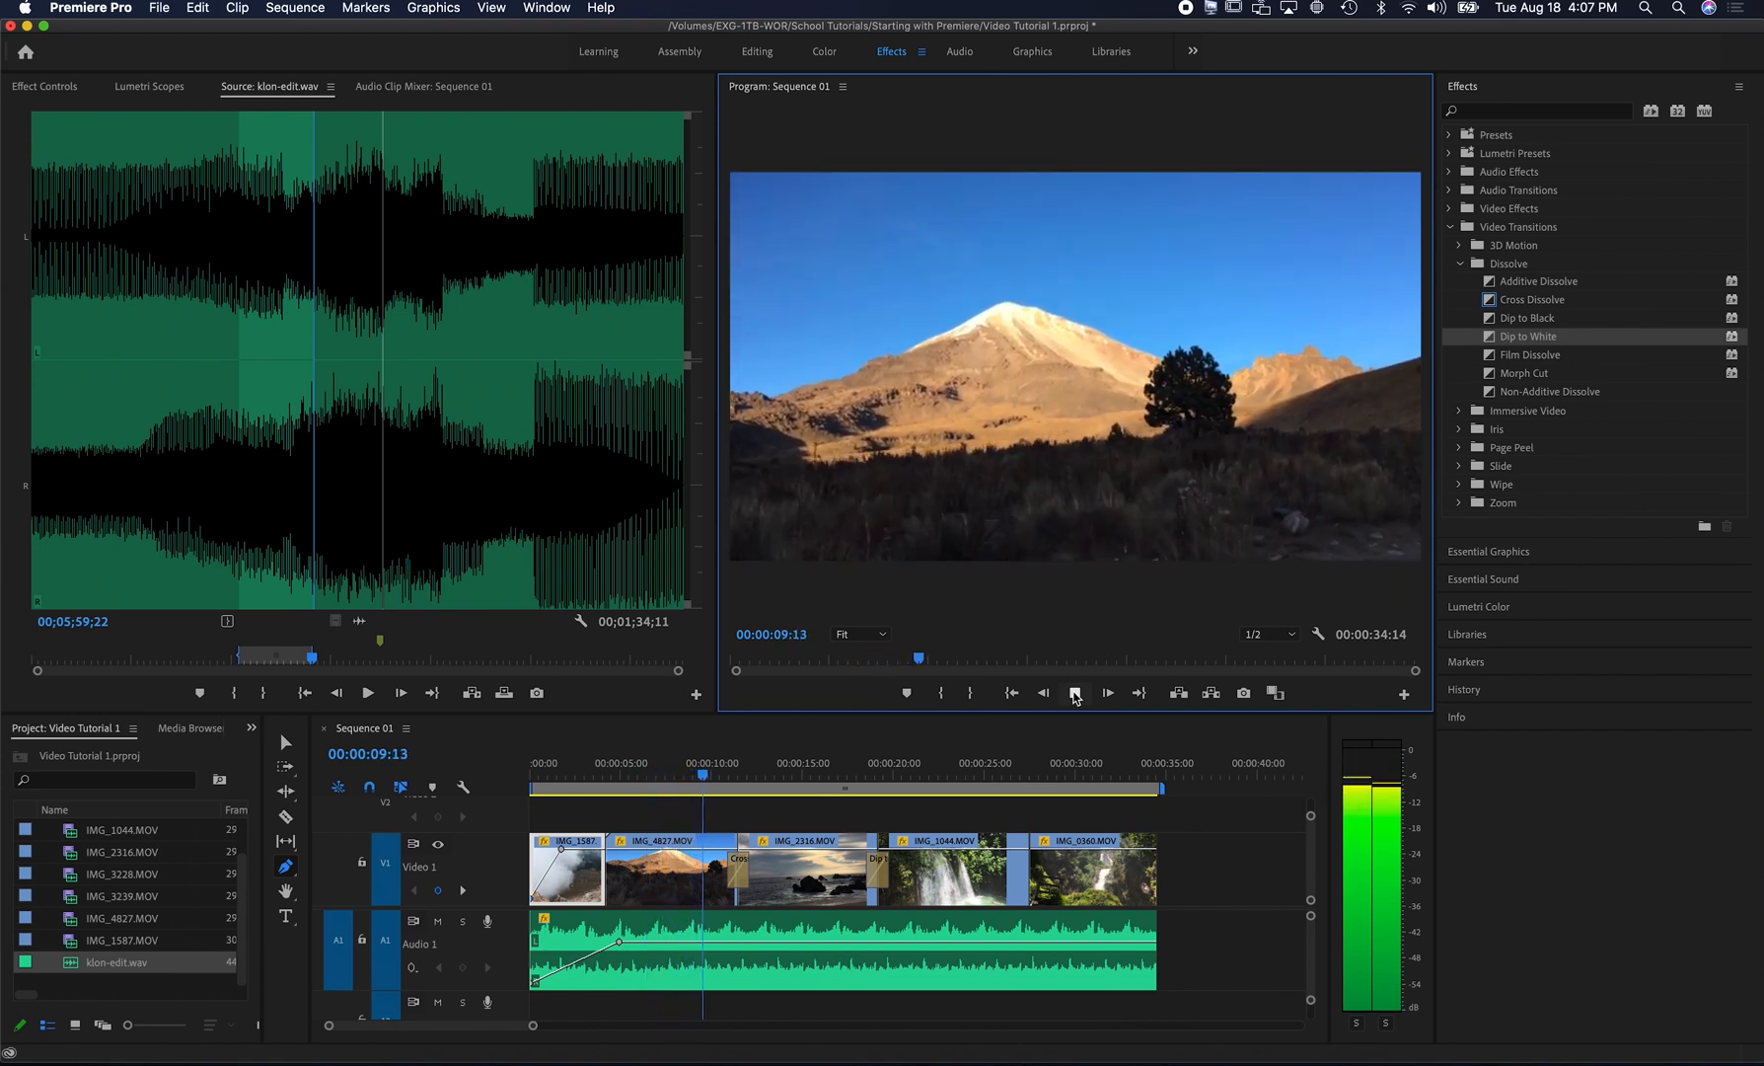
left_click(1074, 693)
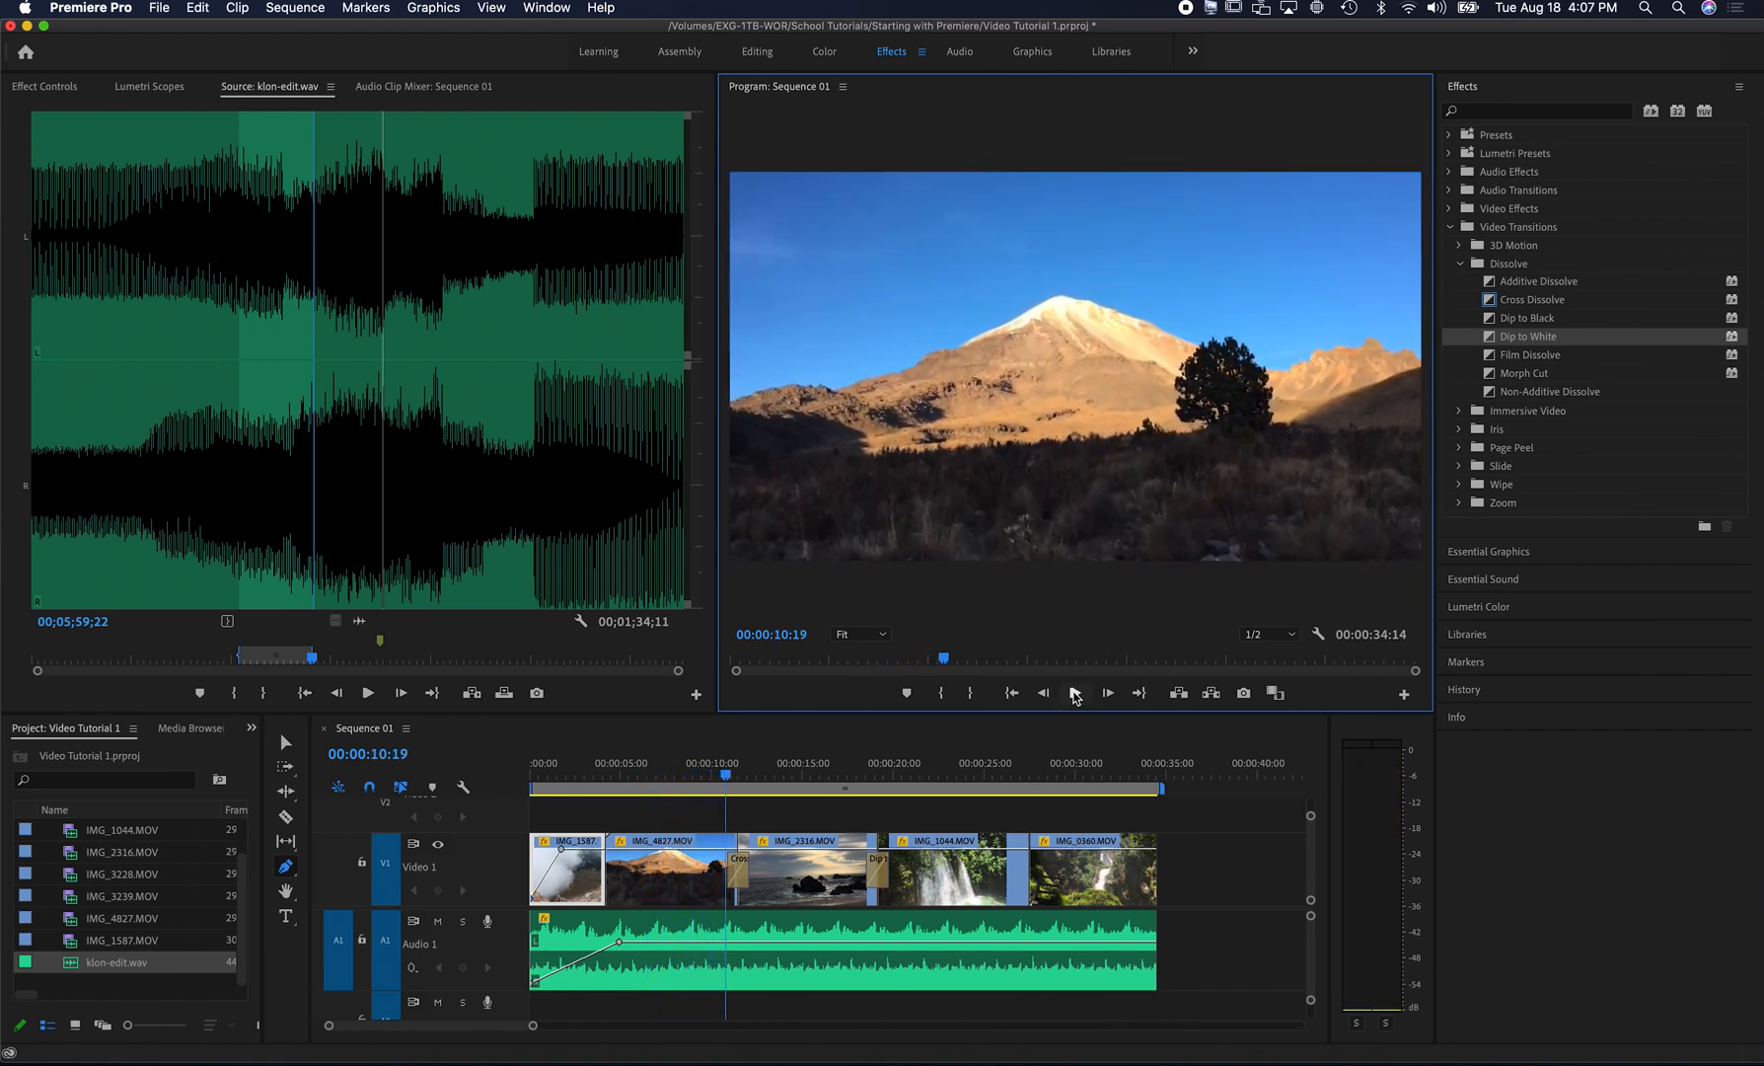
left_click_drag(944, 659, 732, 656)
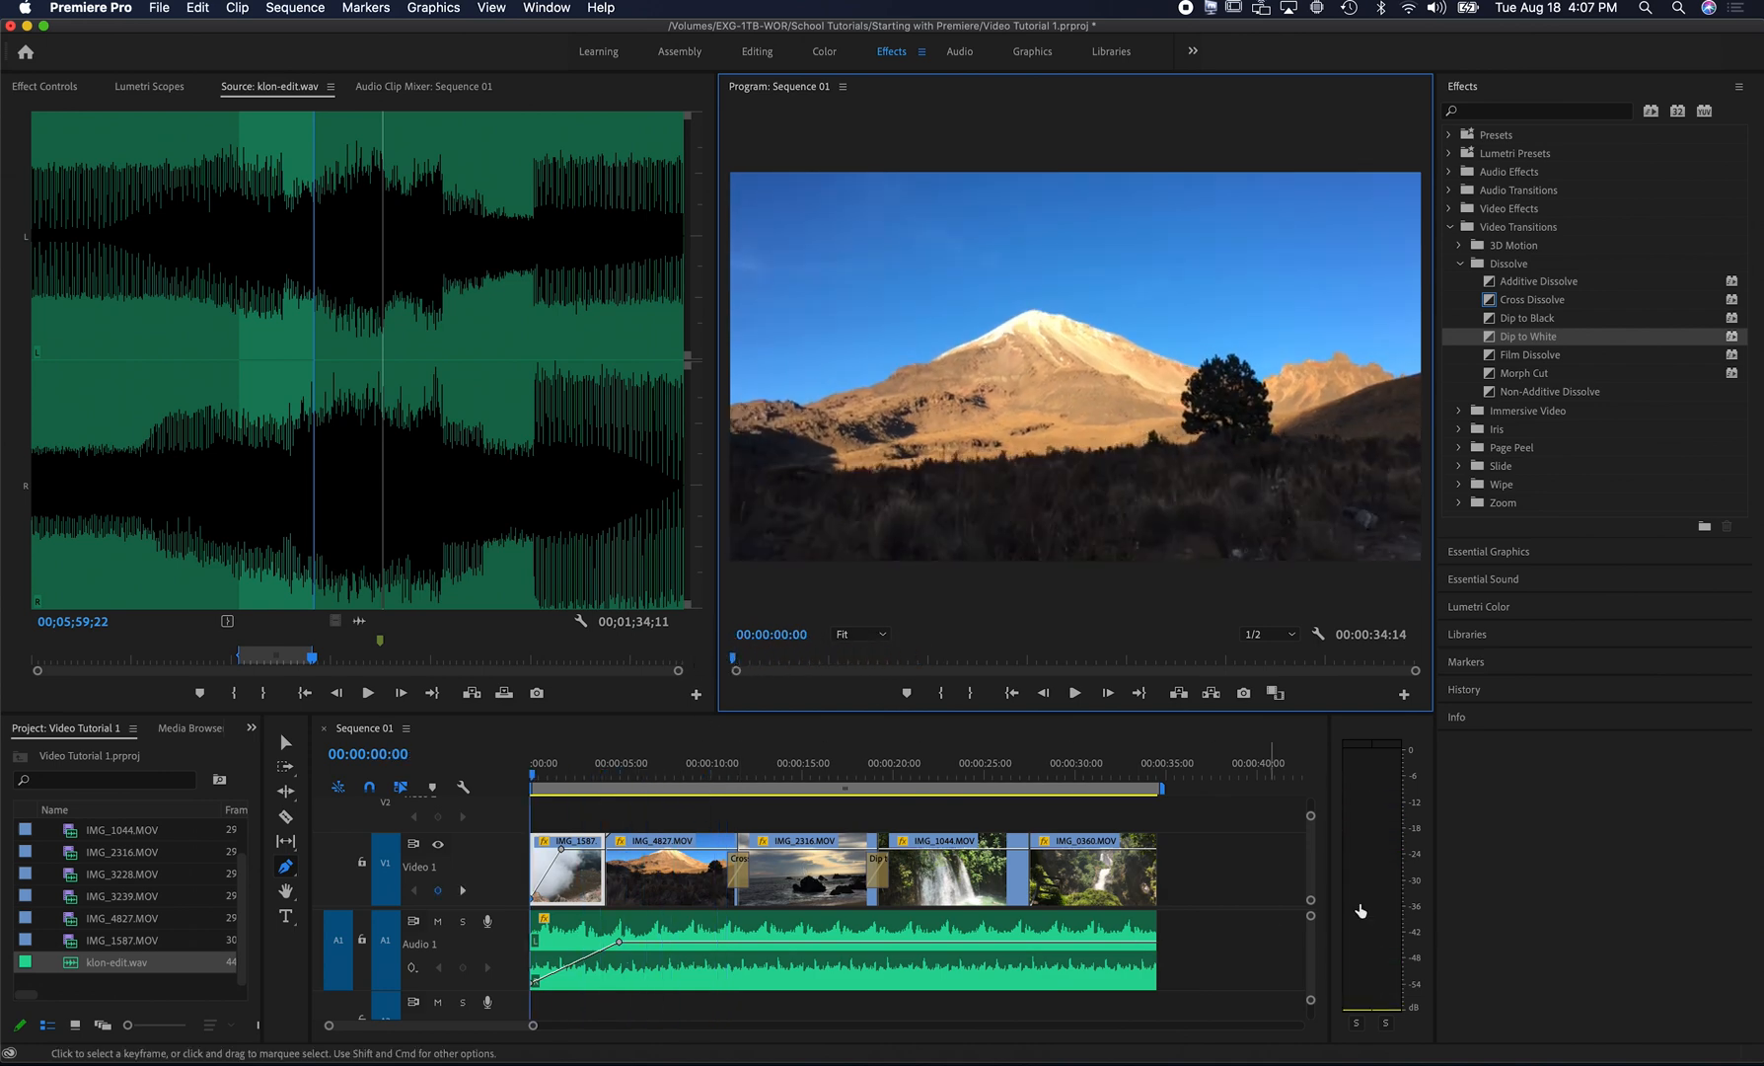
- Reduce the video track height, widen the Project panel, and create a 1280 x 720, 24 fps adjustment layer
left_click_drag(1305, 815, 1310, 799)
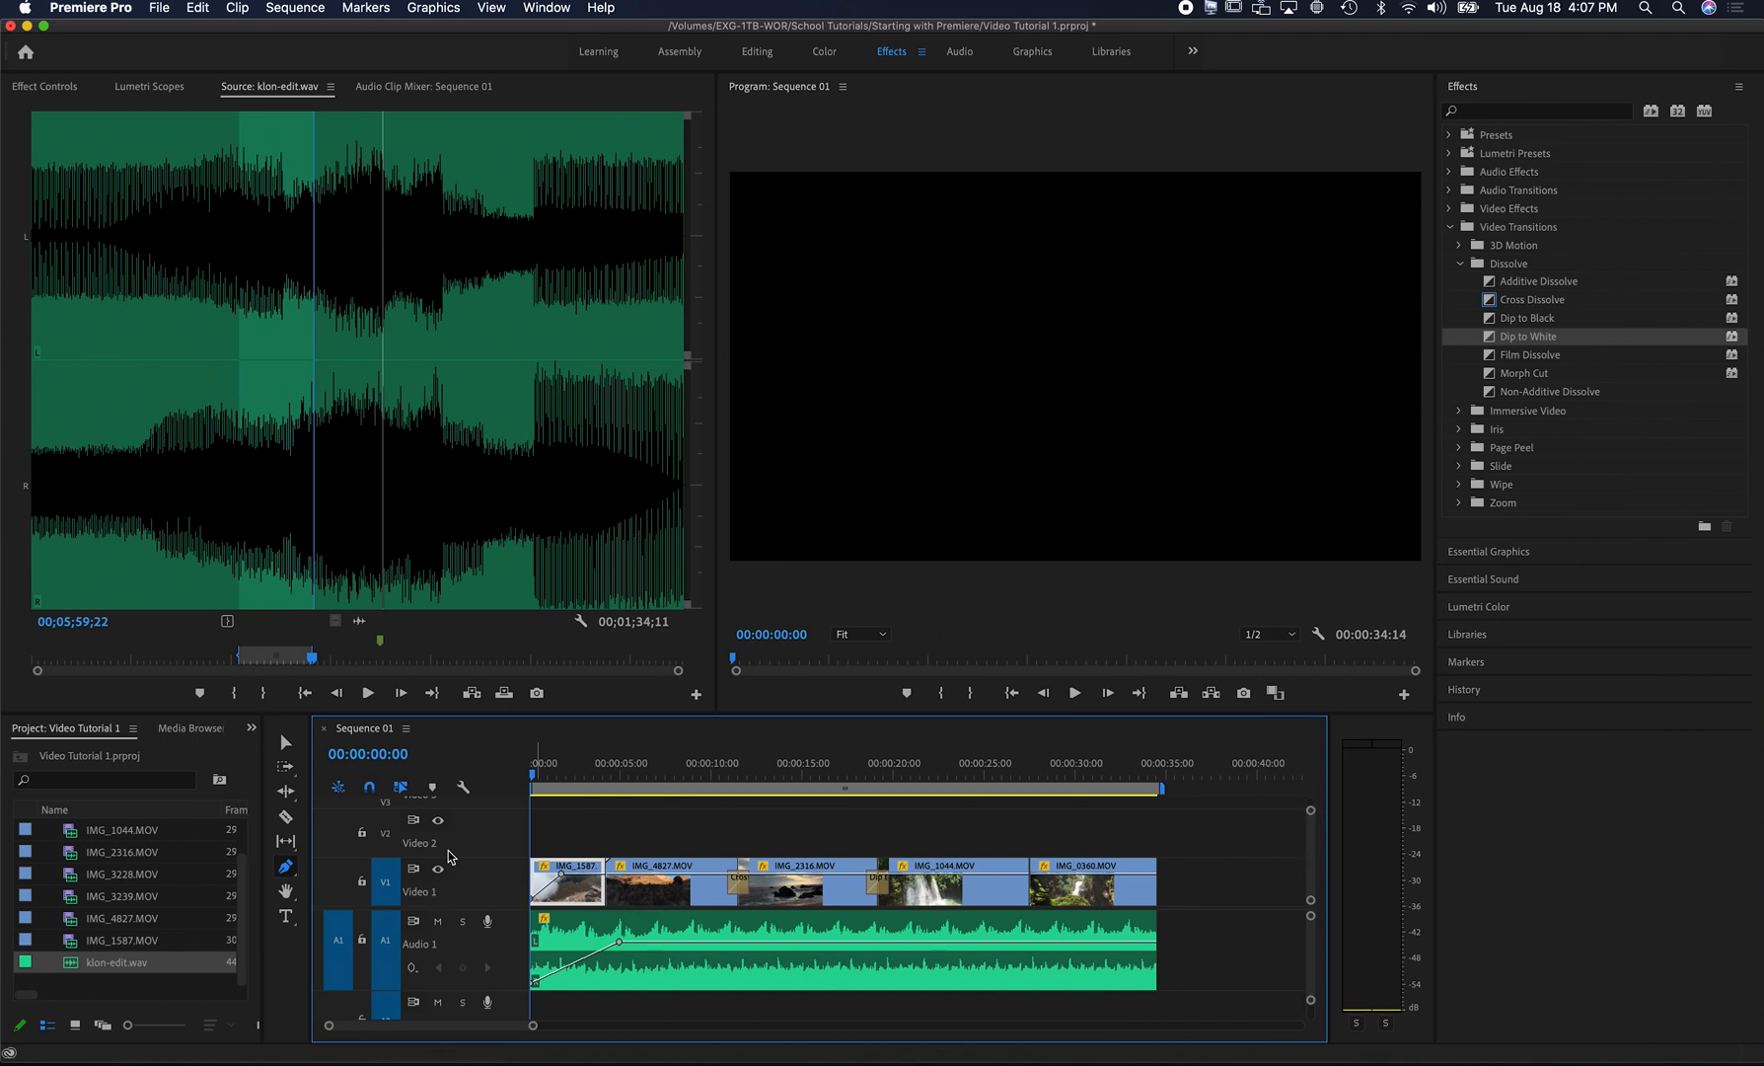
left_click_drag(261, 996, 417, 996)
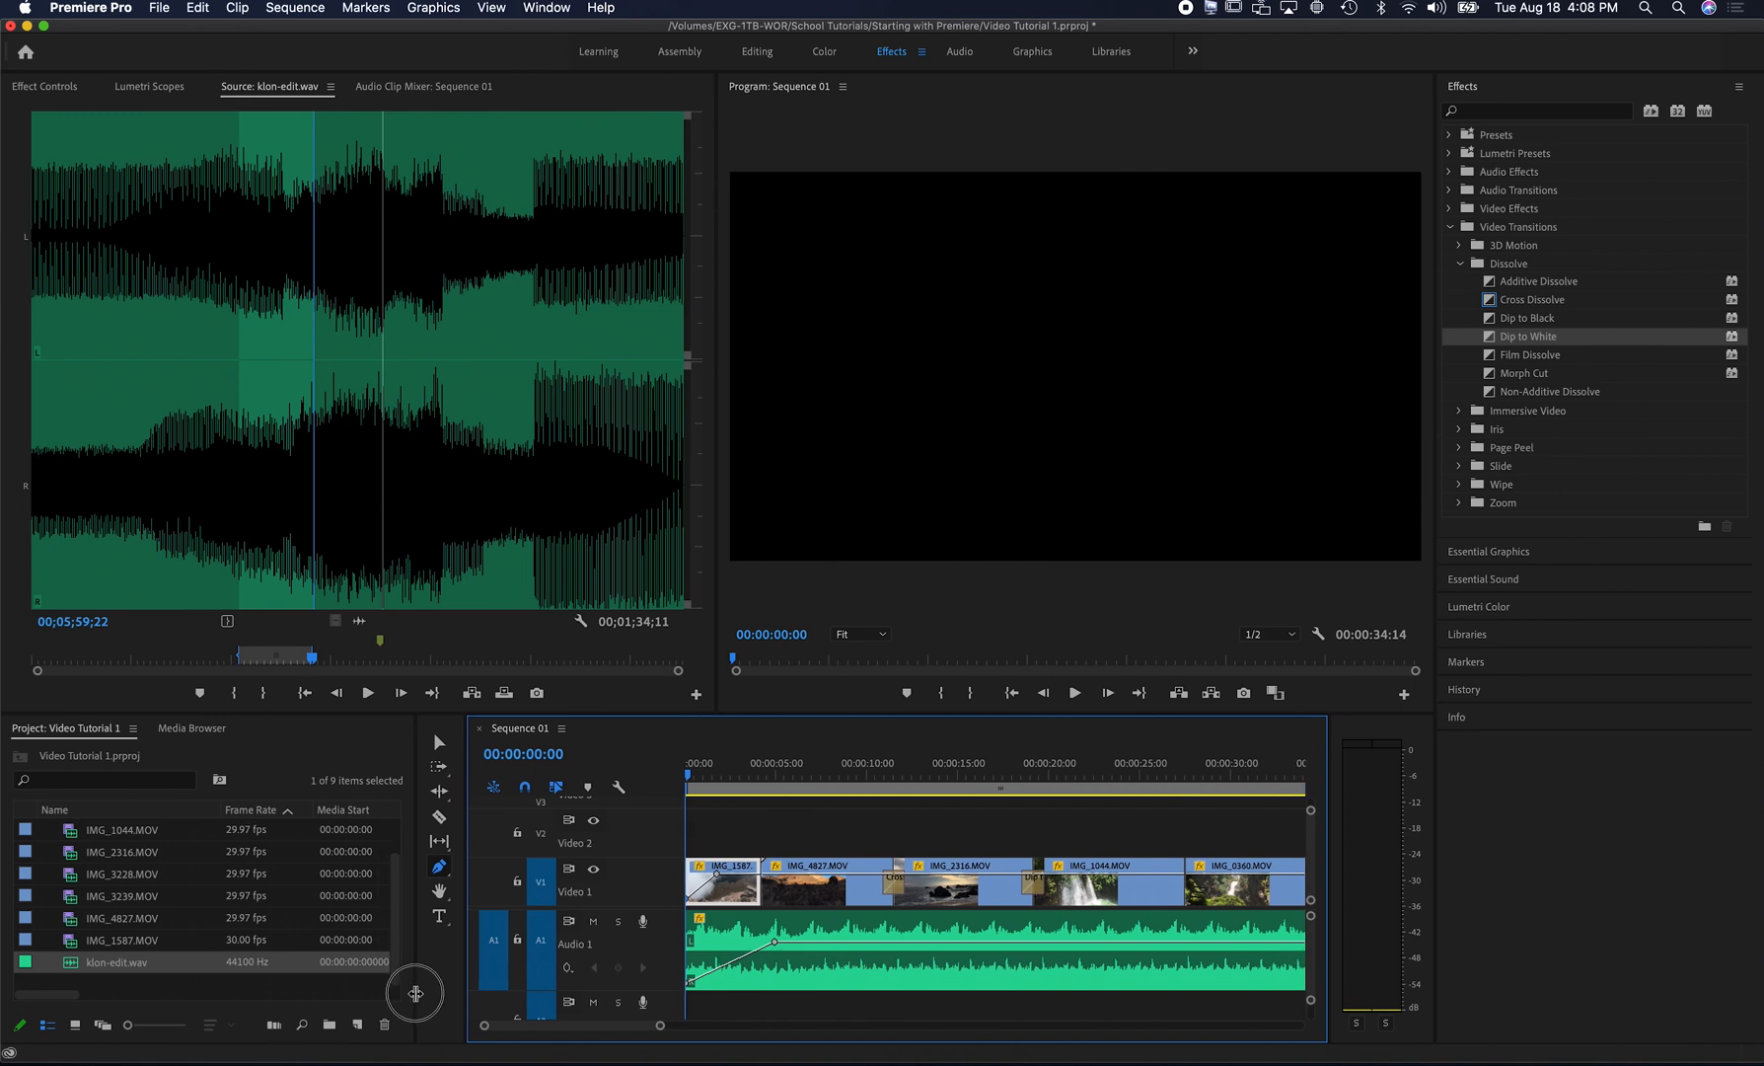
left_click(358, 1026)
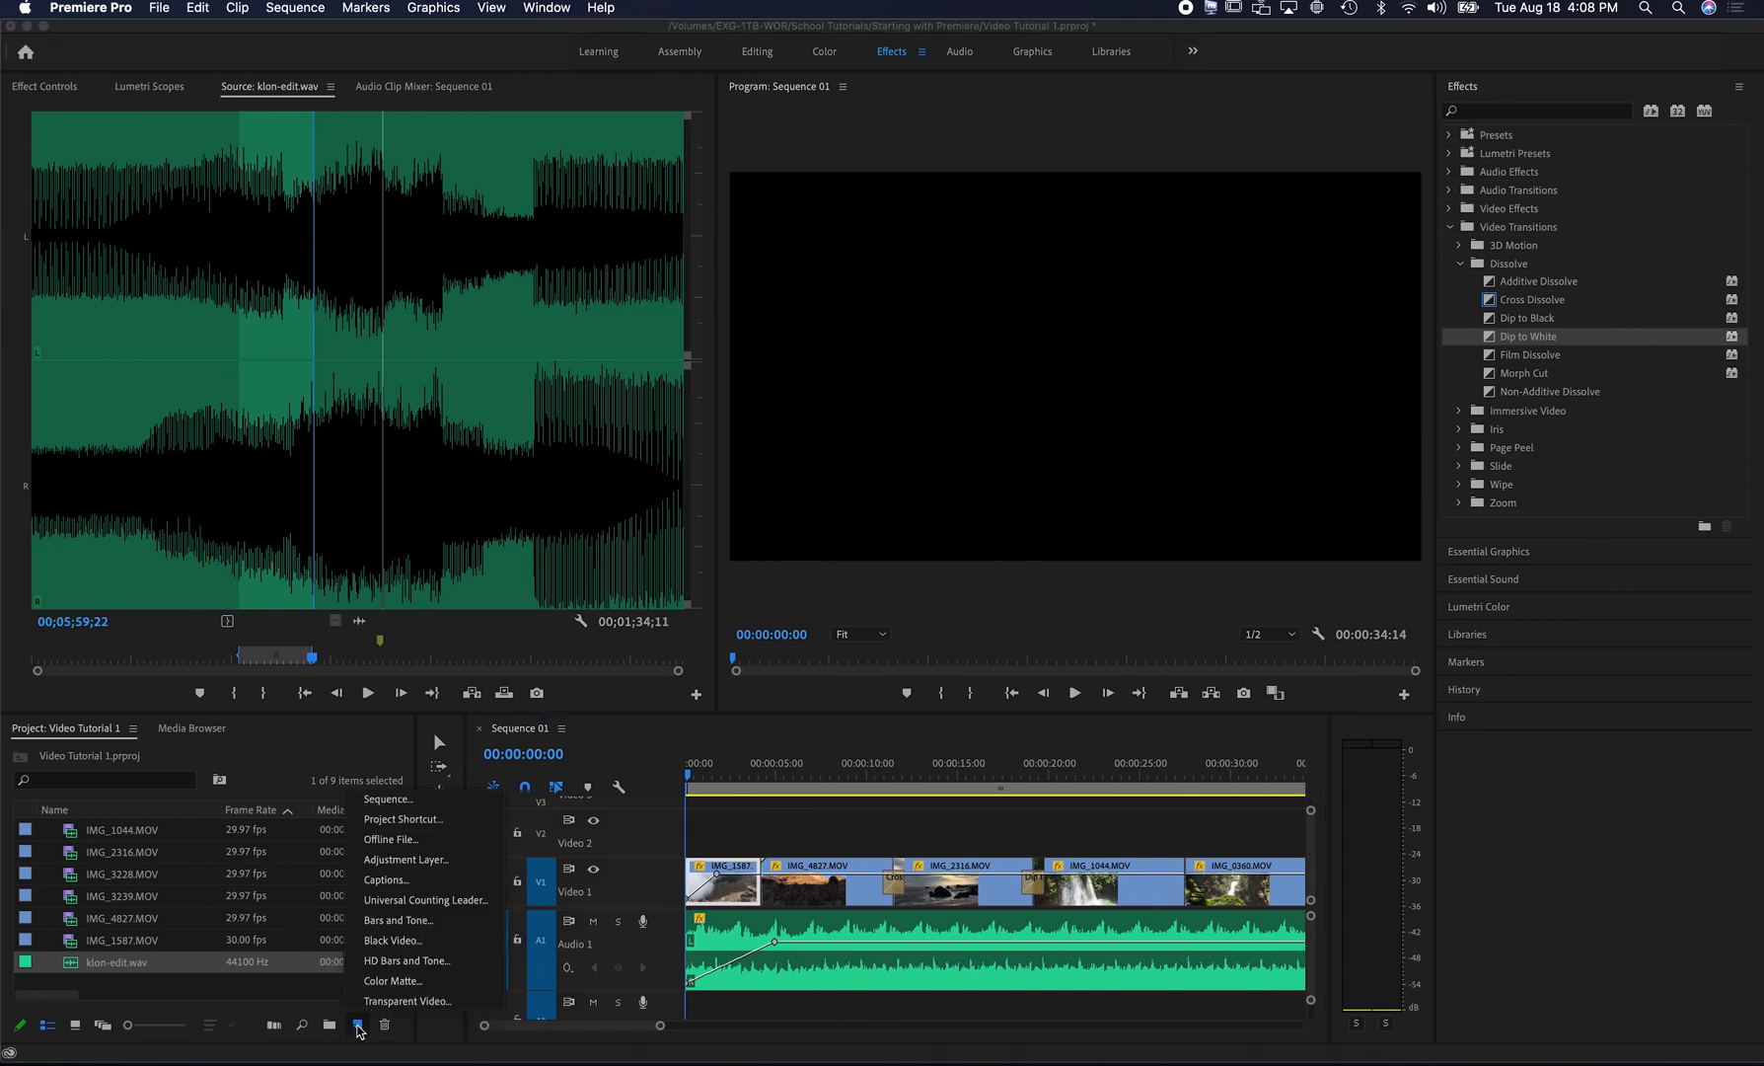
left_click(399, 859)
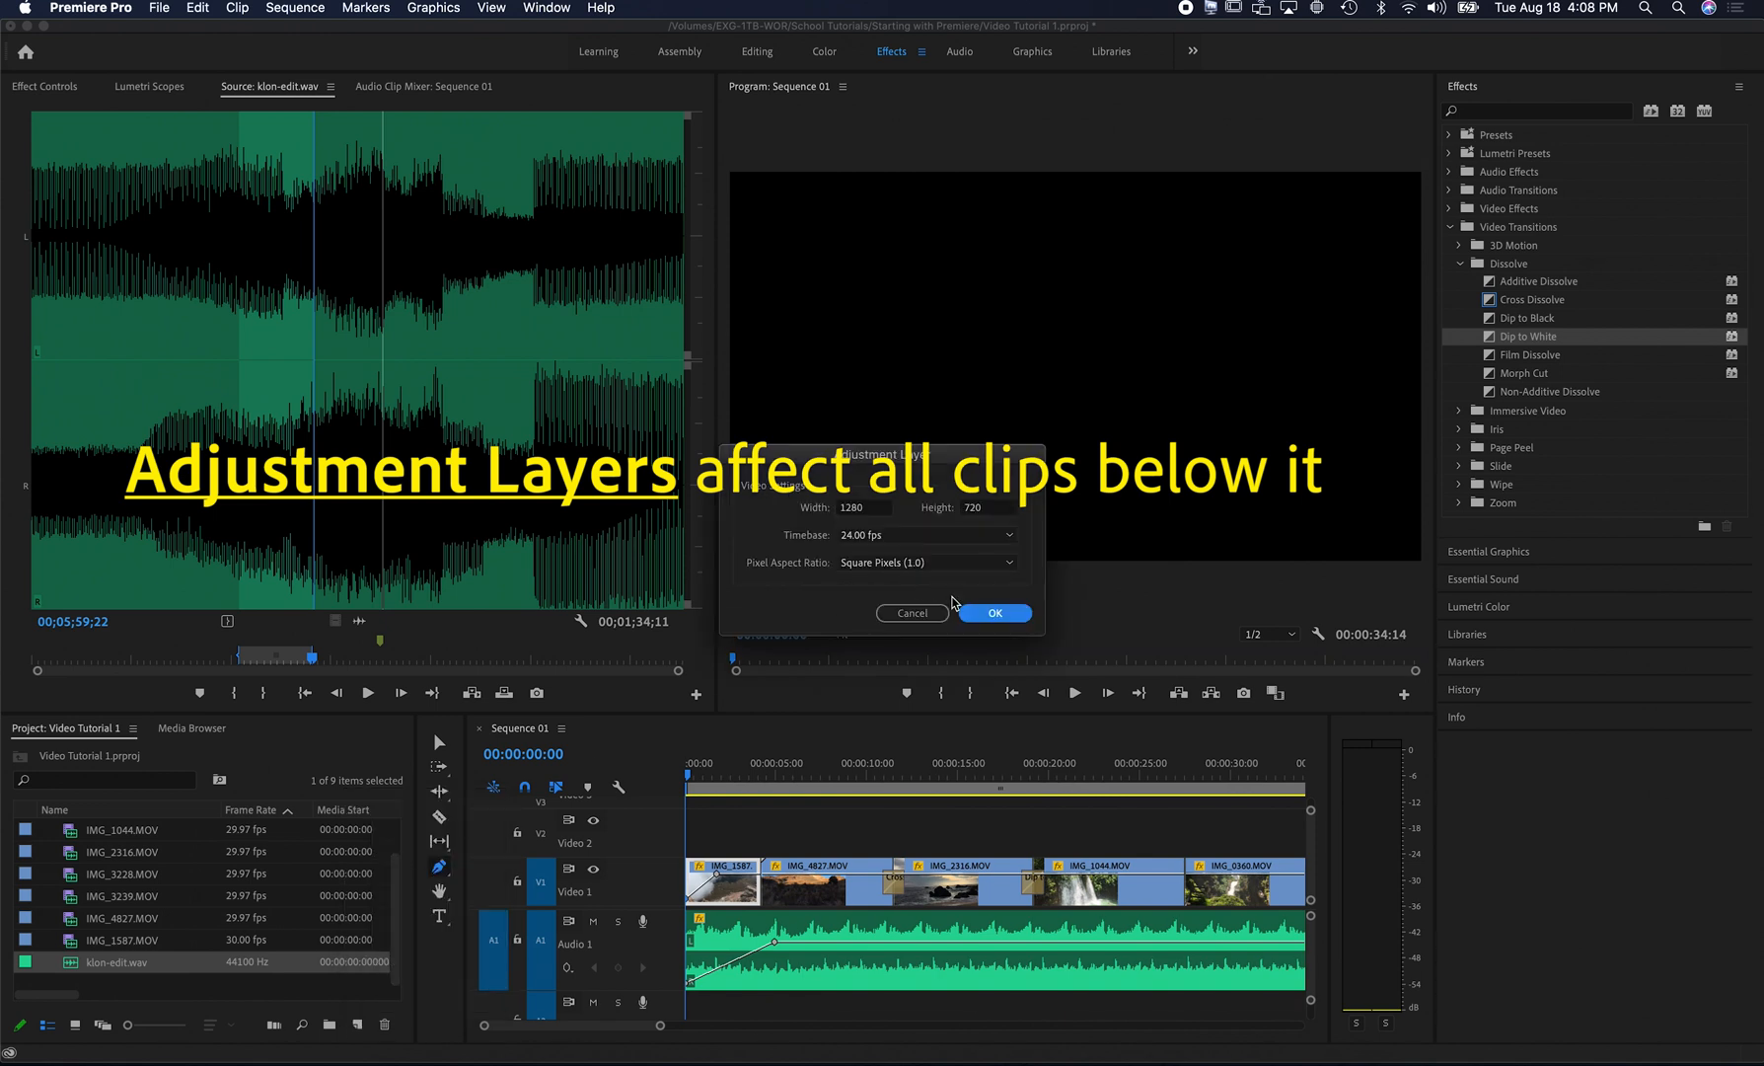
left_click(989, 613)
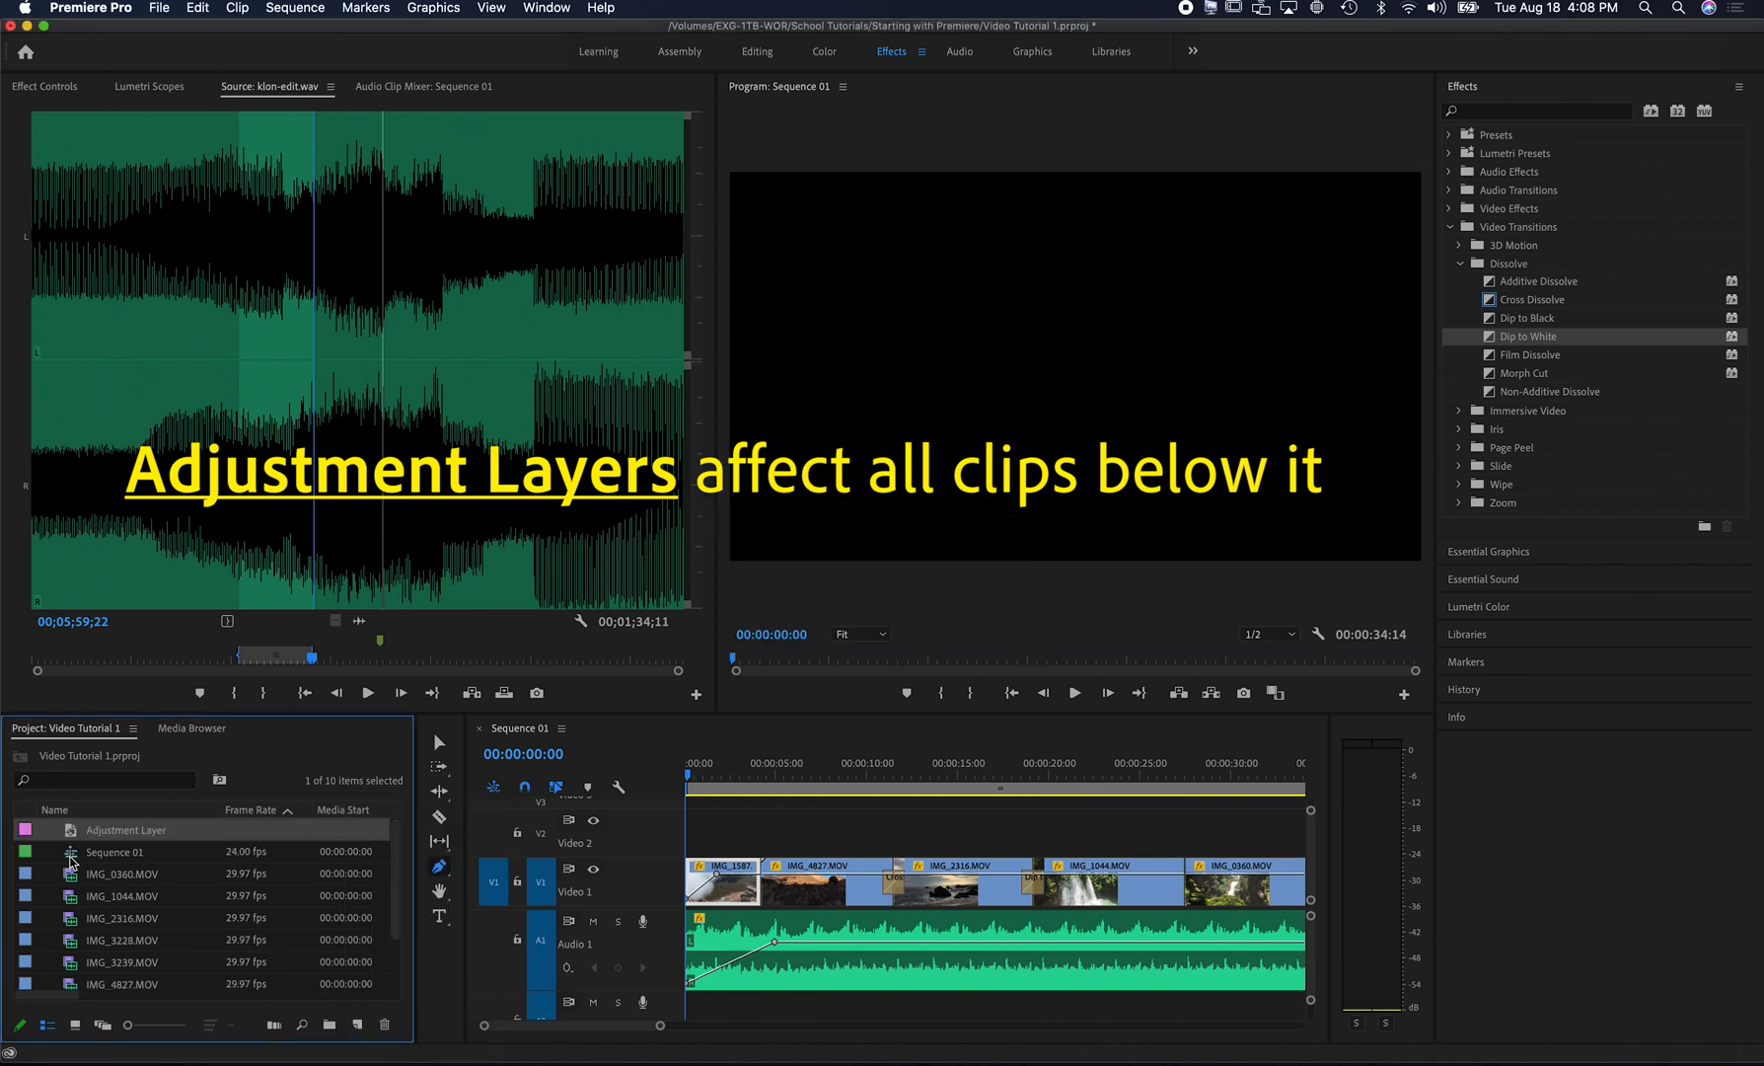
- Place the adjustment layer on track V2 at the sequence start and extend it to cover all the video clips
left_click_drag(84, 829, 775, 832)
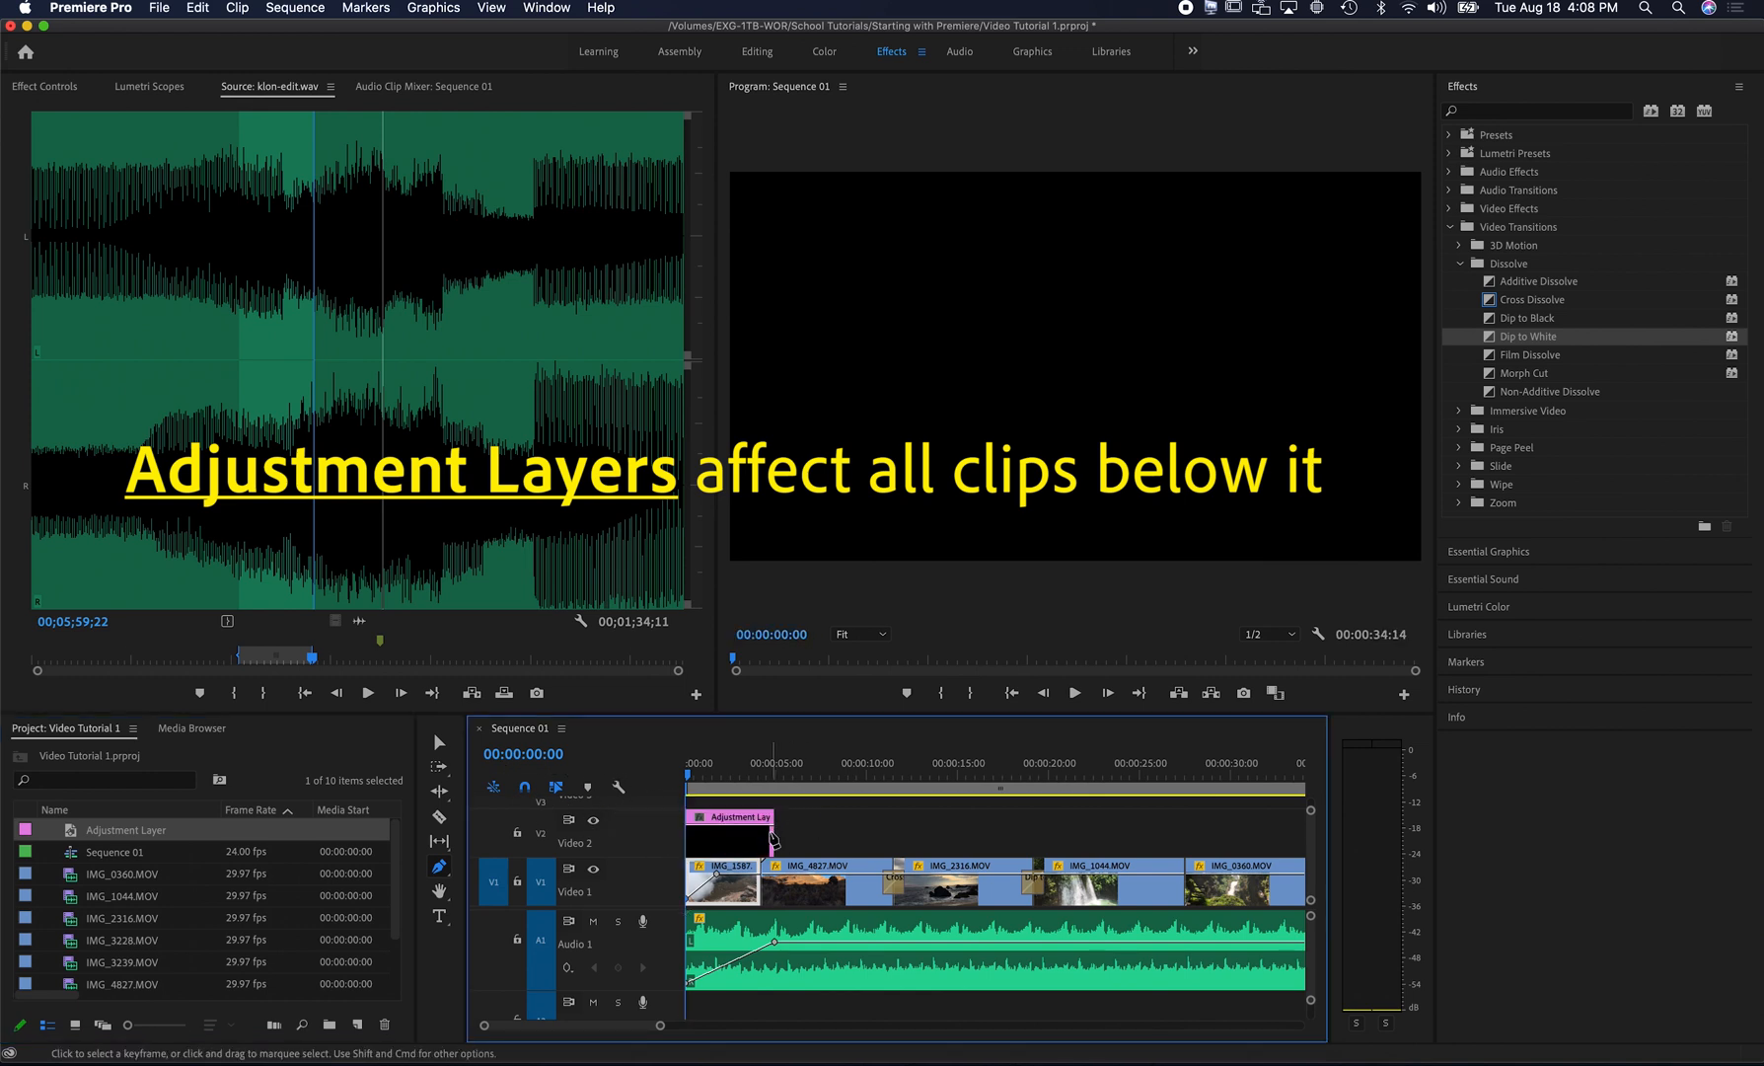
left_click(440, 743)
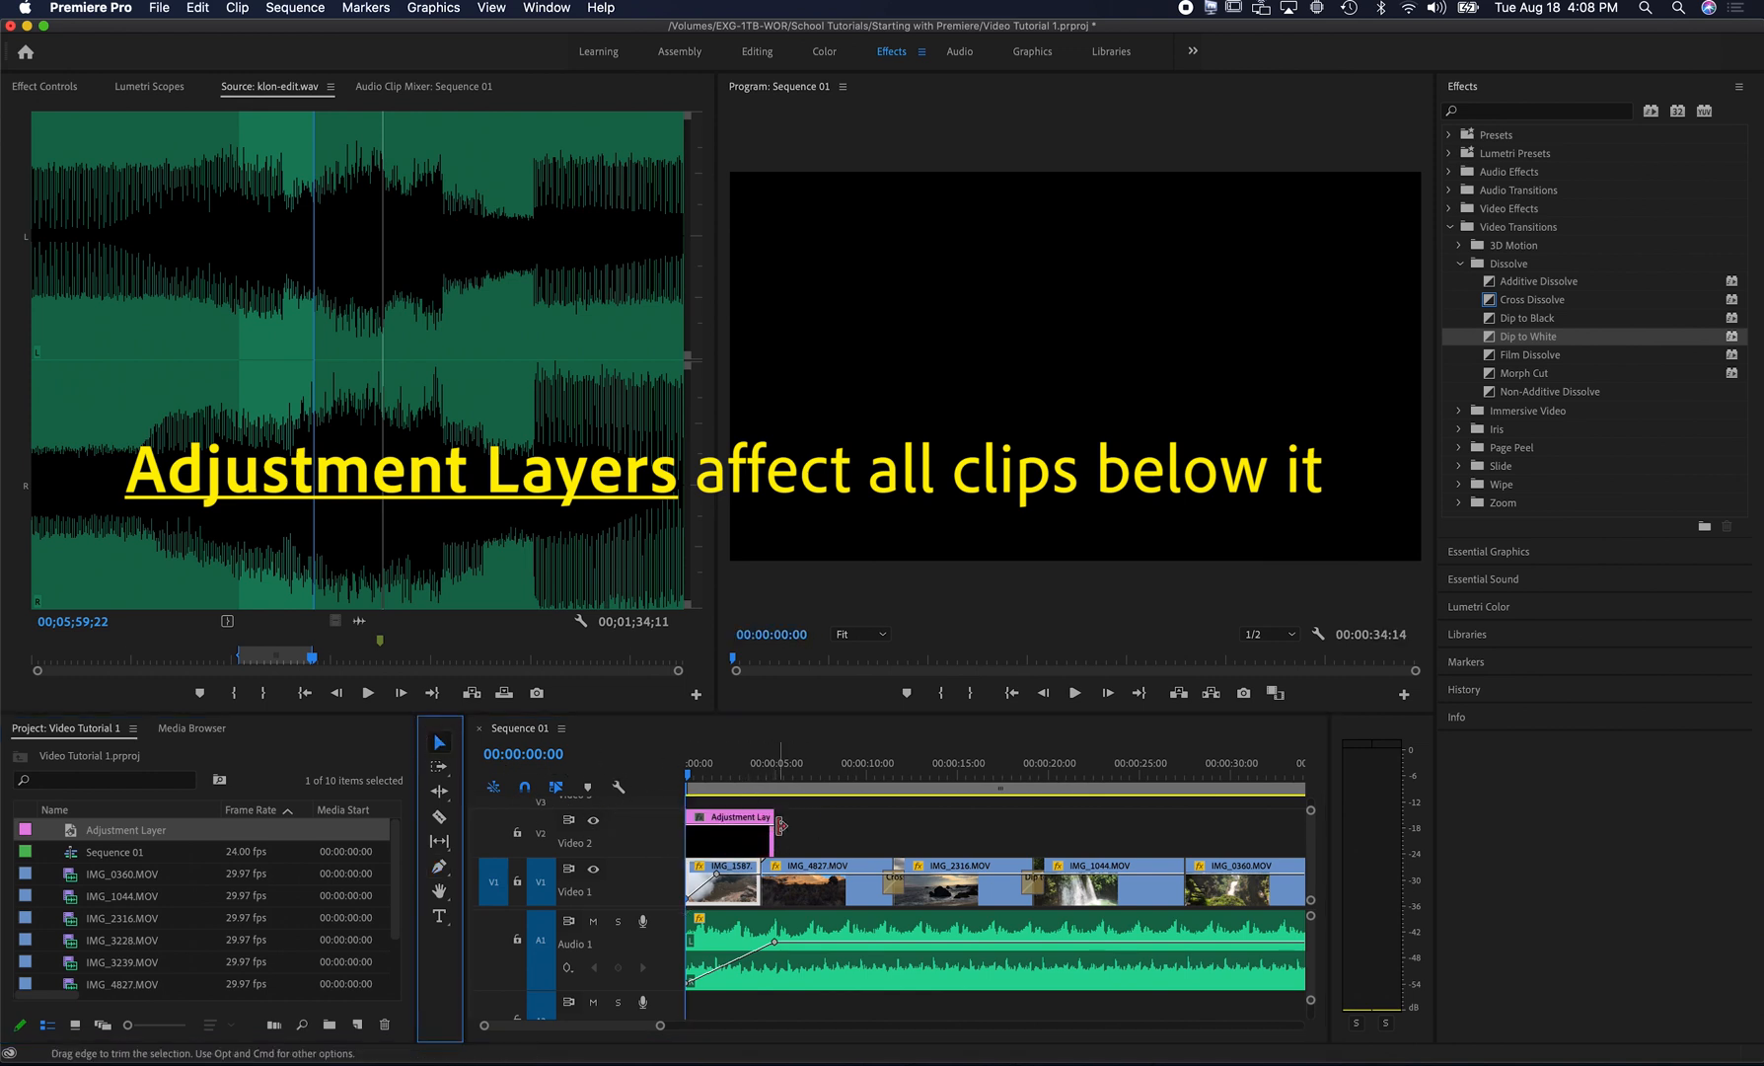
left_click_drag(773, 832, 1219, 859)
scroll(943, 852, "up", 3)
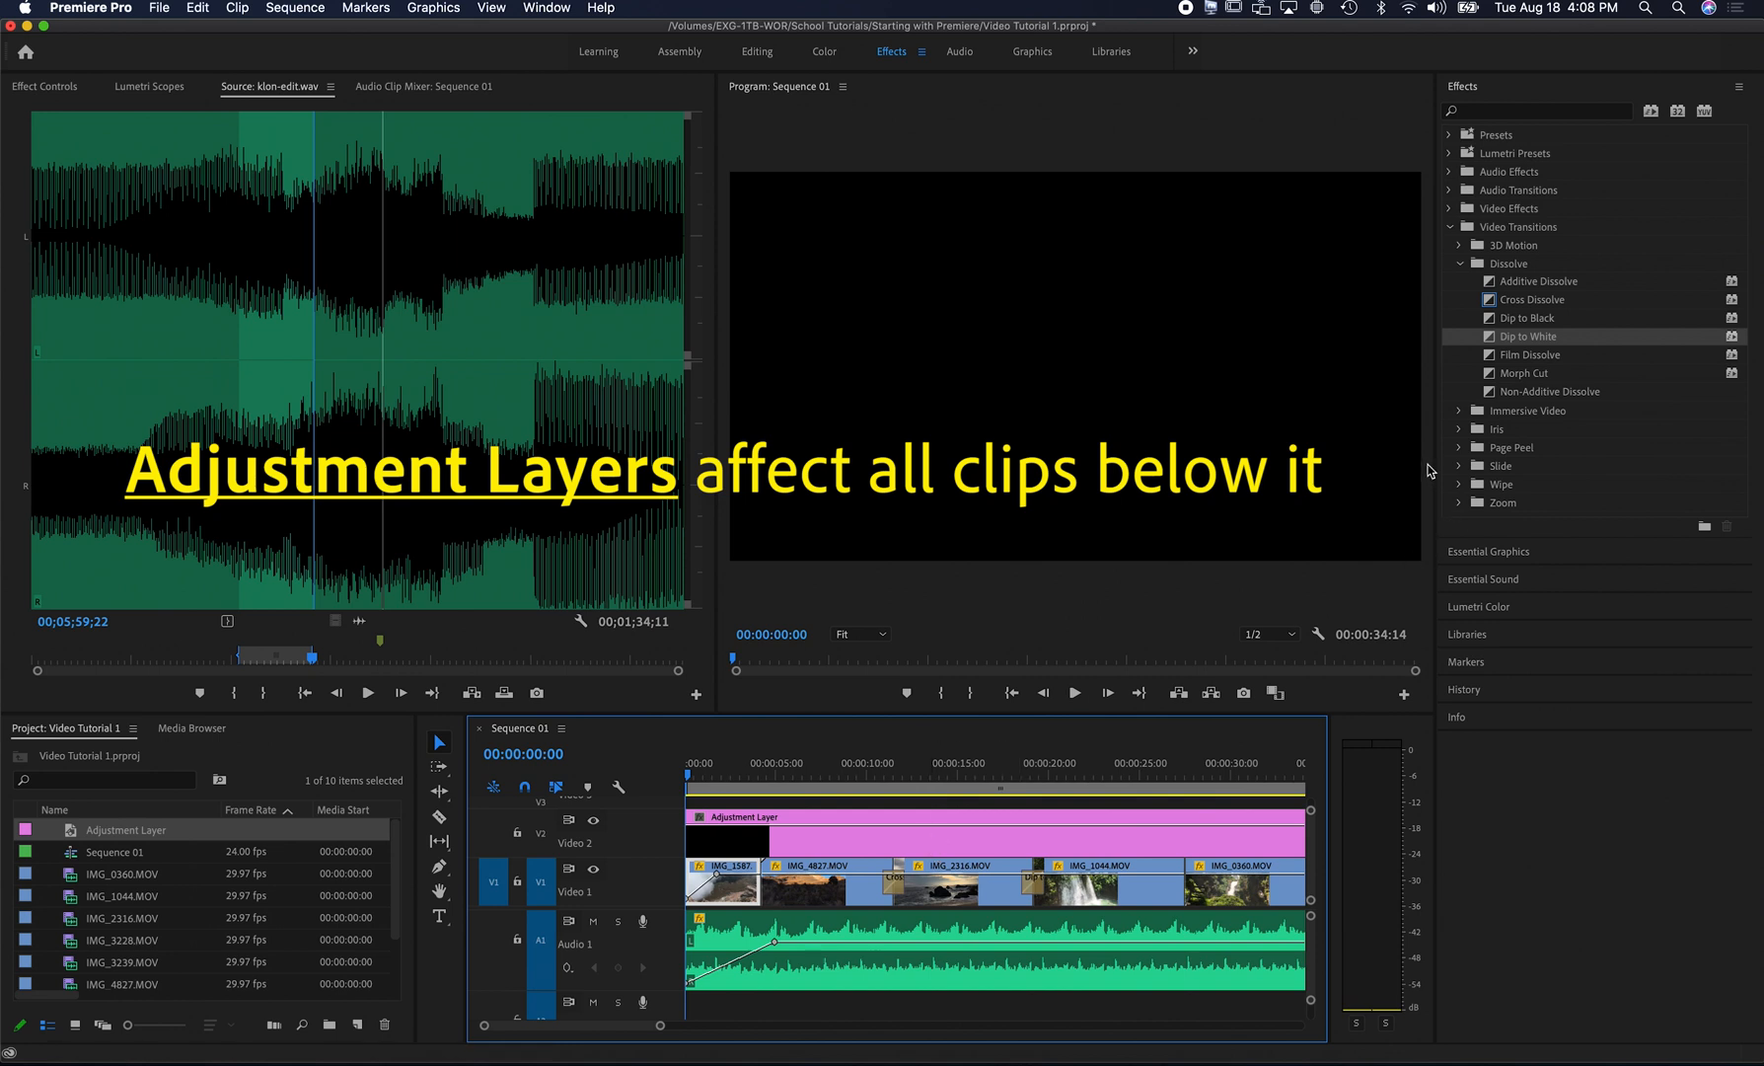
- Switch to the Color workspace, go to 00:00:14:07, and lower the soundtrack's volume keyframe near 5 seconds
left_click(826, 52)
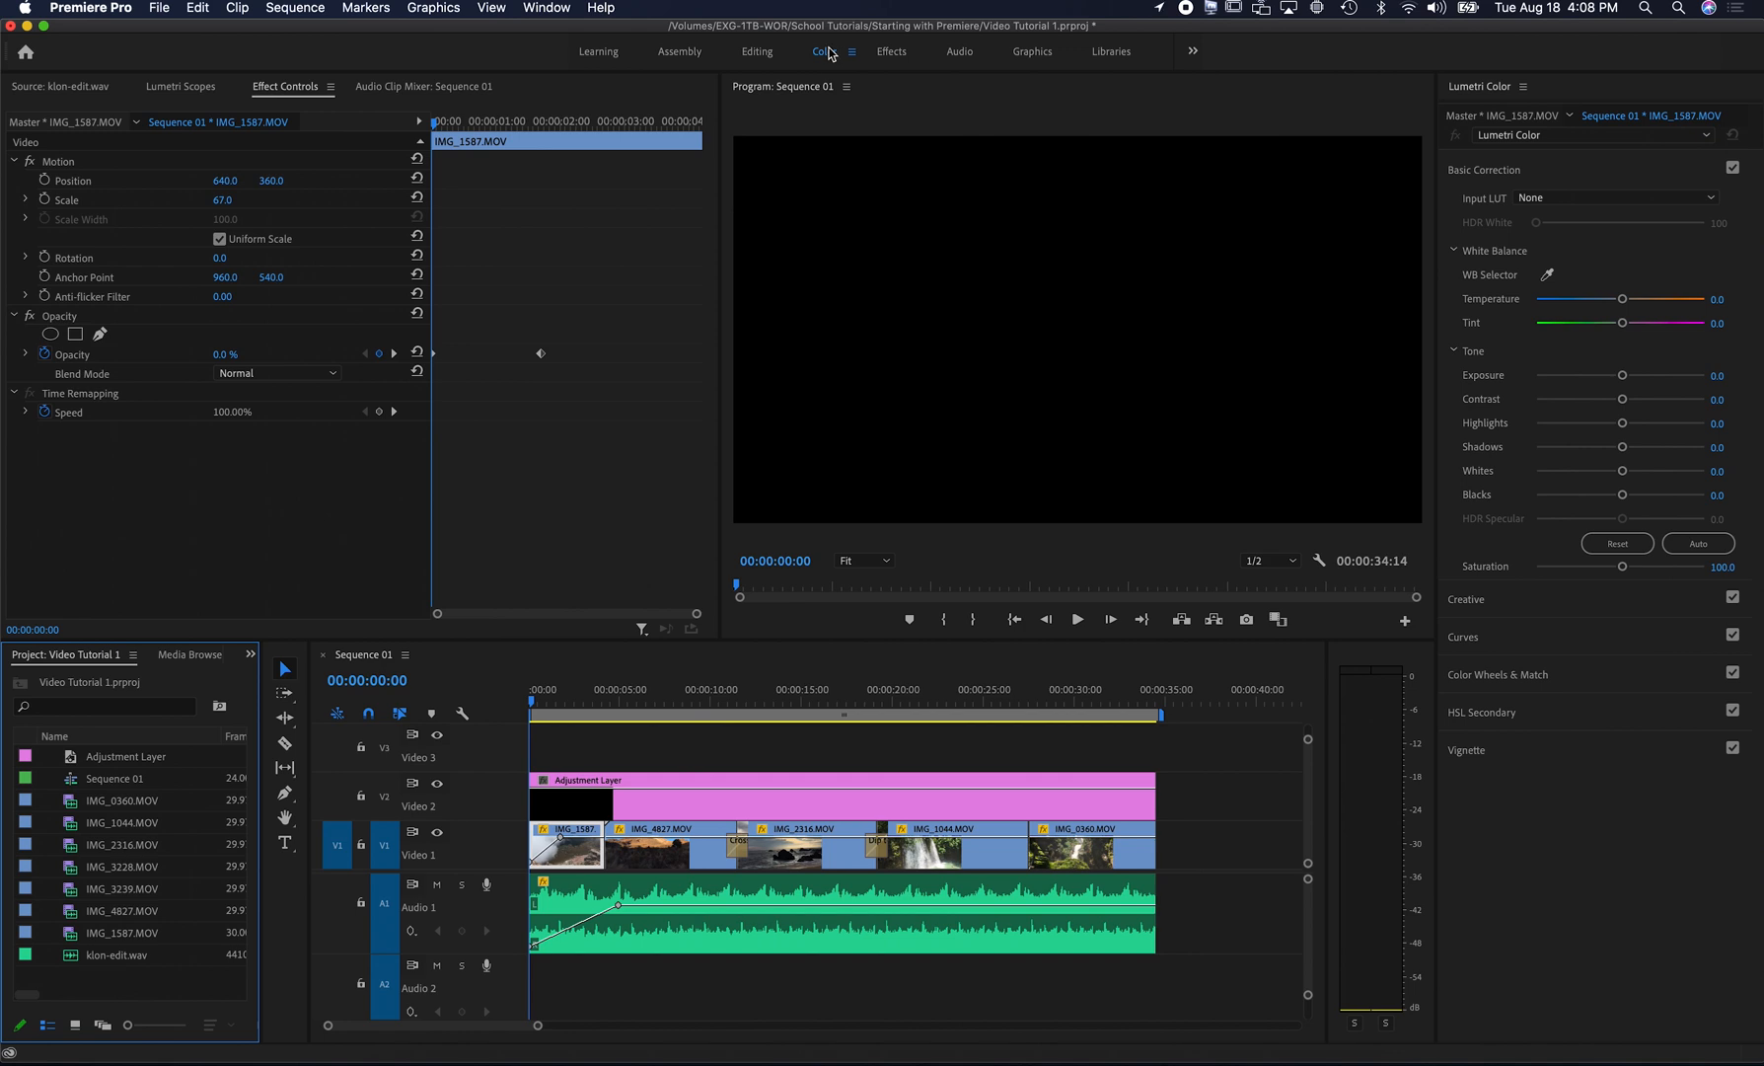
left_click(792, 698)
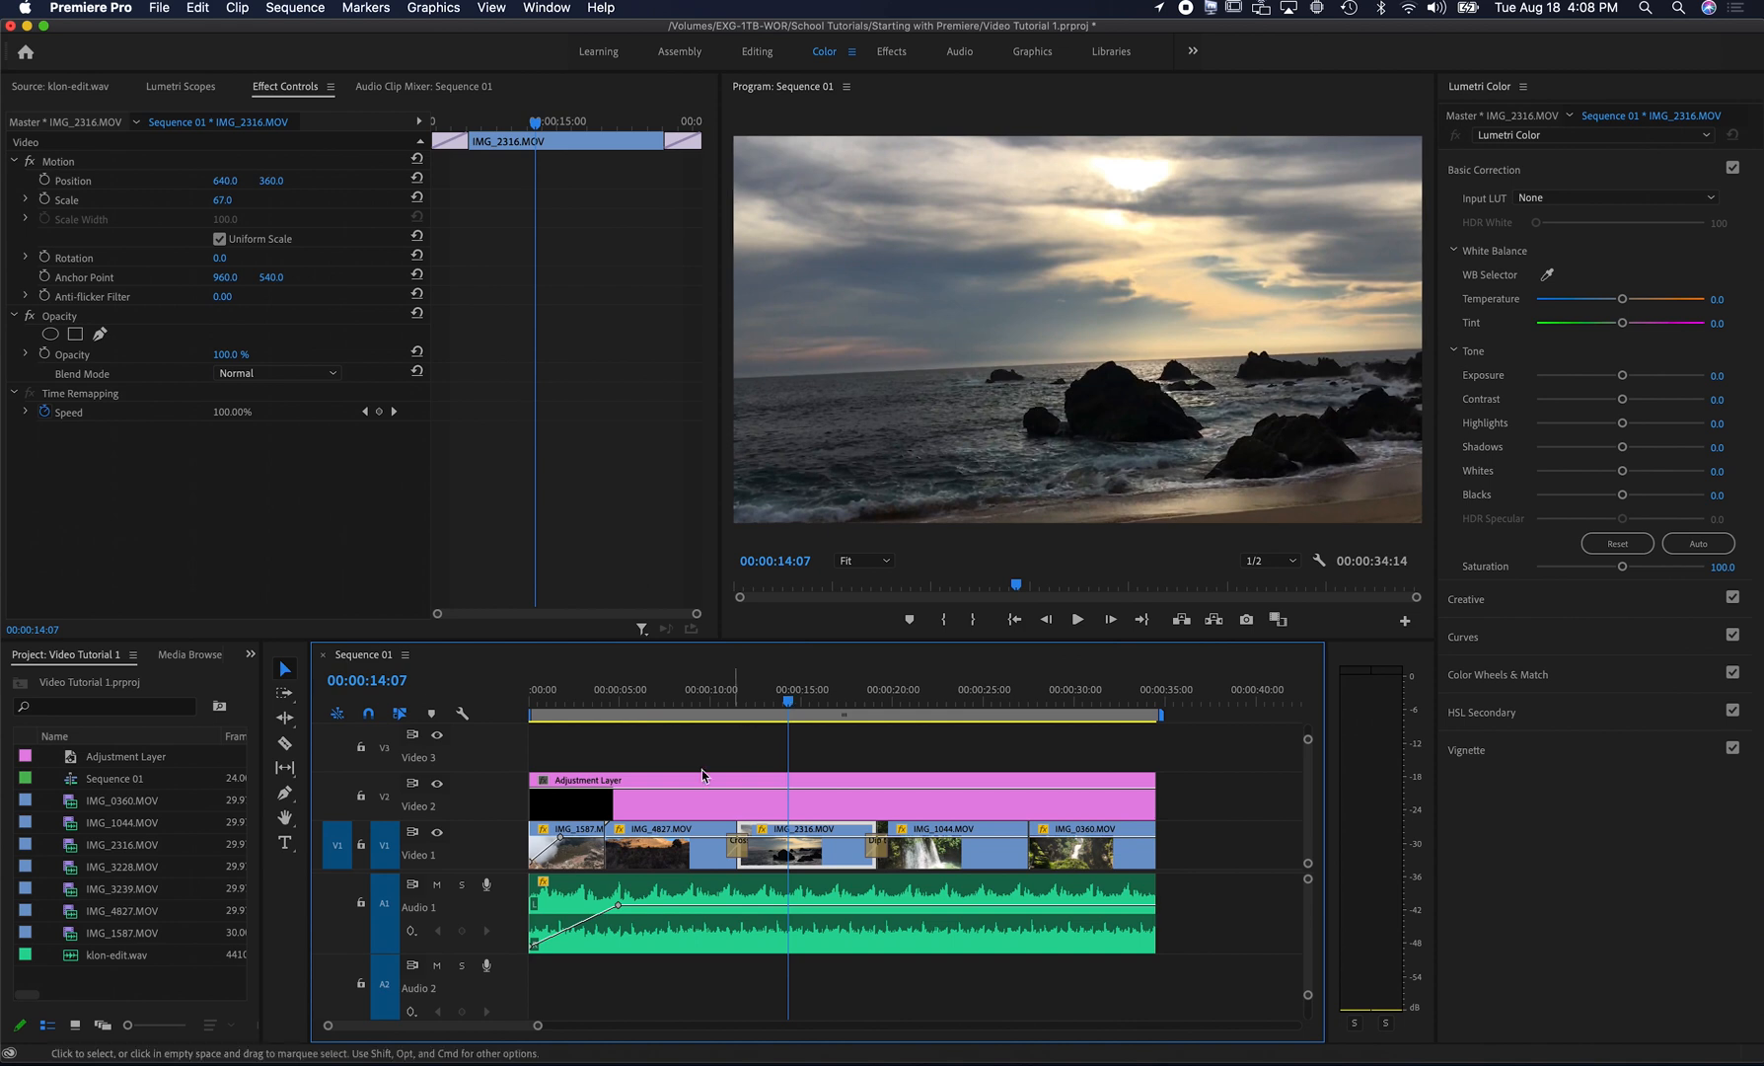
left_click_drag(619, 905, 618, 926)
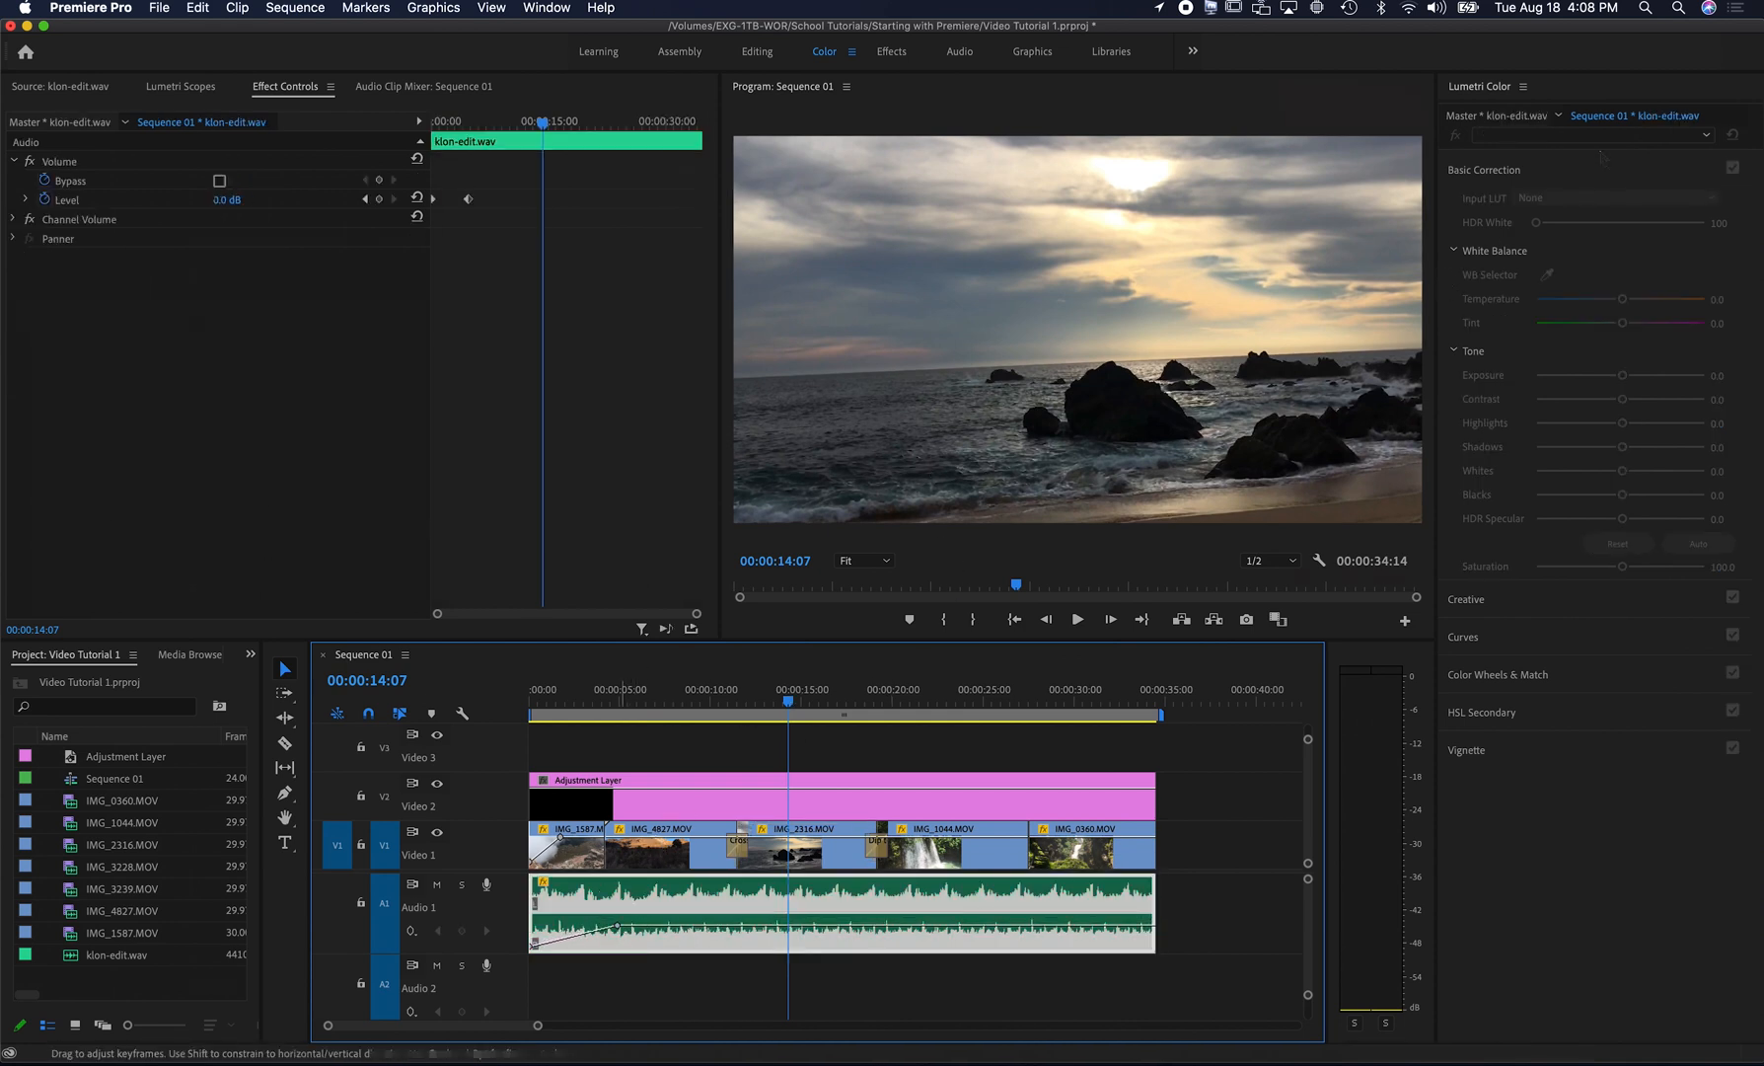
- Grade the adjustment layer with Lumetri Color: temperature 20.7, exposure 0.1 and contrast 28.3, checking it on the IMG_1044.MOV clip
left_click(861, 807)
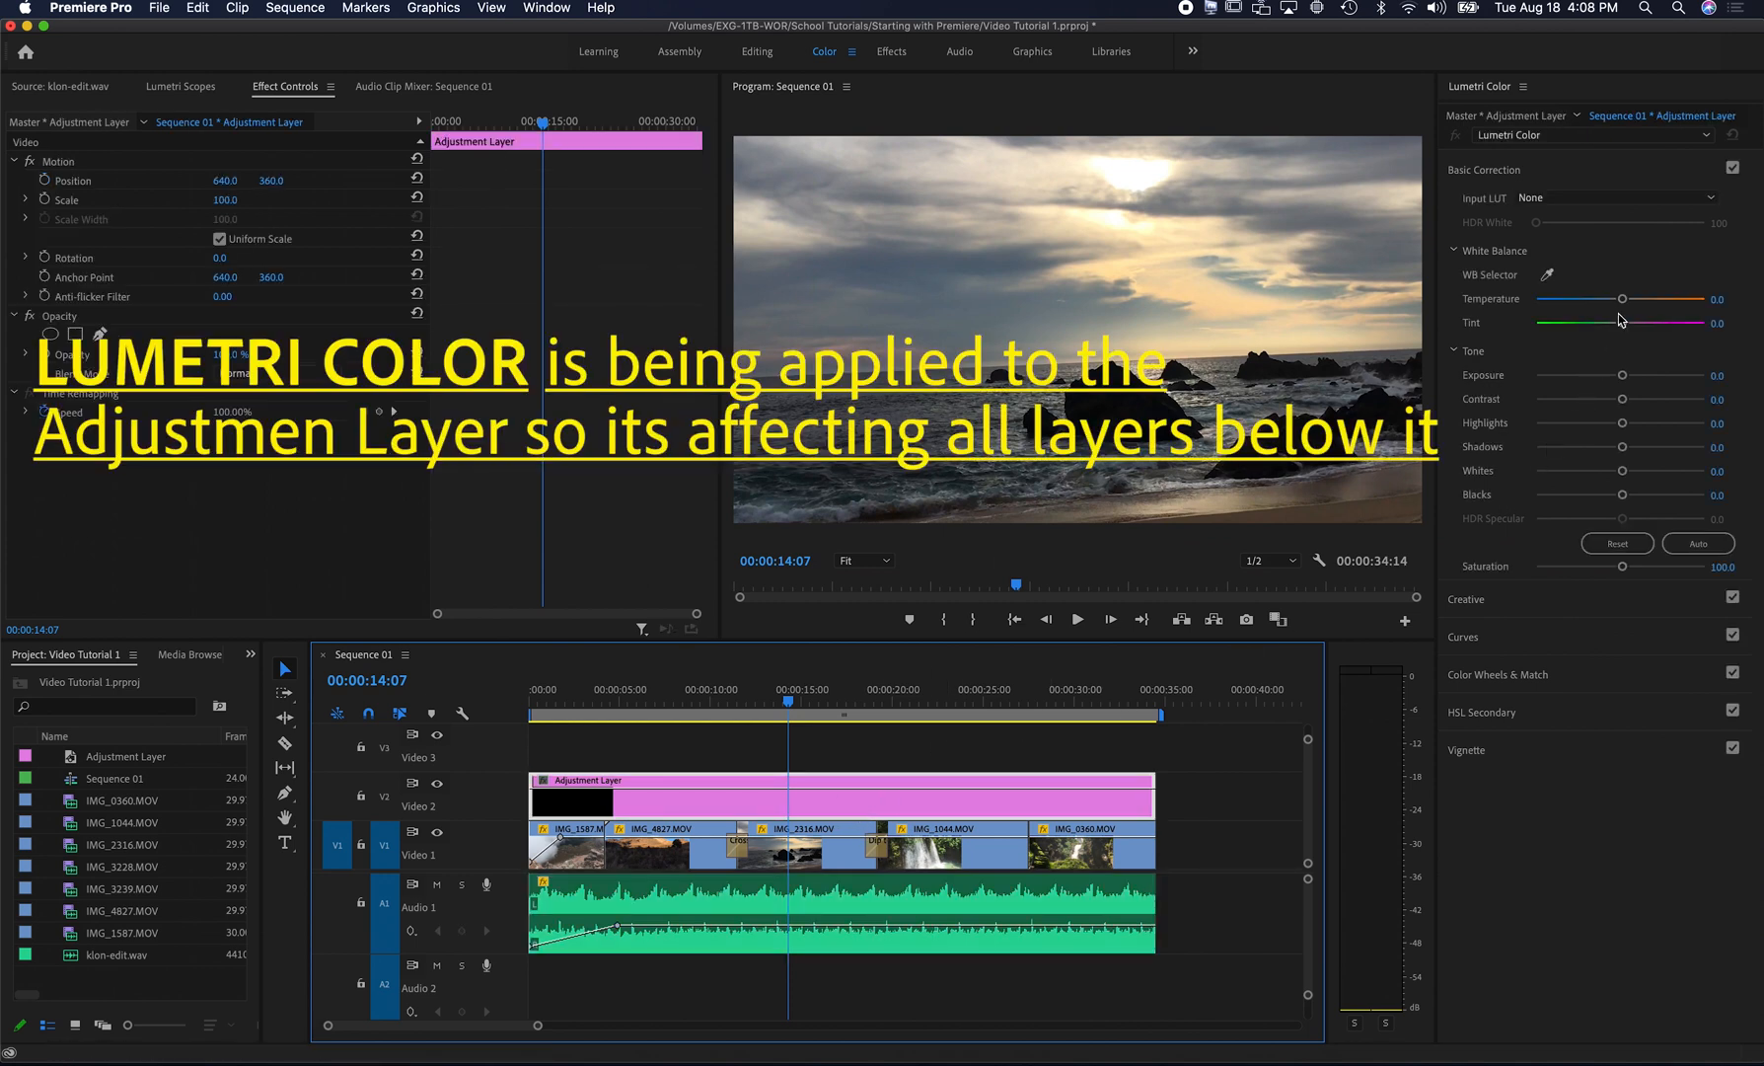
mouse_move(1625, 302)
left_mouse_down()
mouse_move(1597, 299)
mouse_move(1640, 303)
left_mouse_up()
left_click_drag(826, 703, 927, 703)
left_click_drag(1621, 378, 1645, 399)
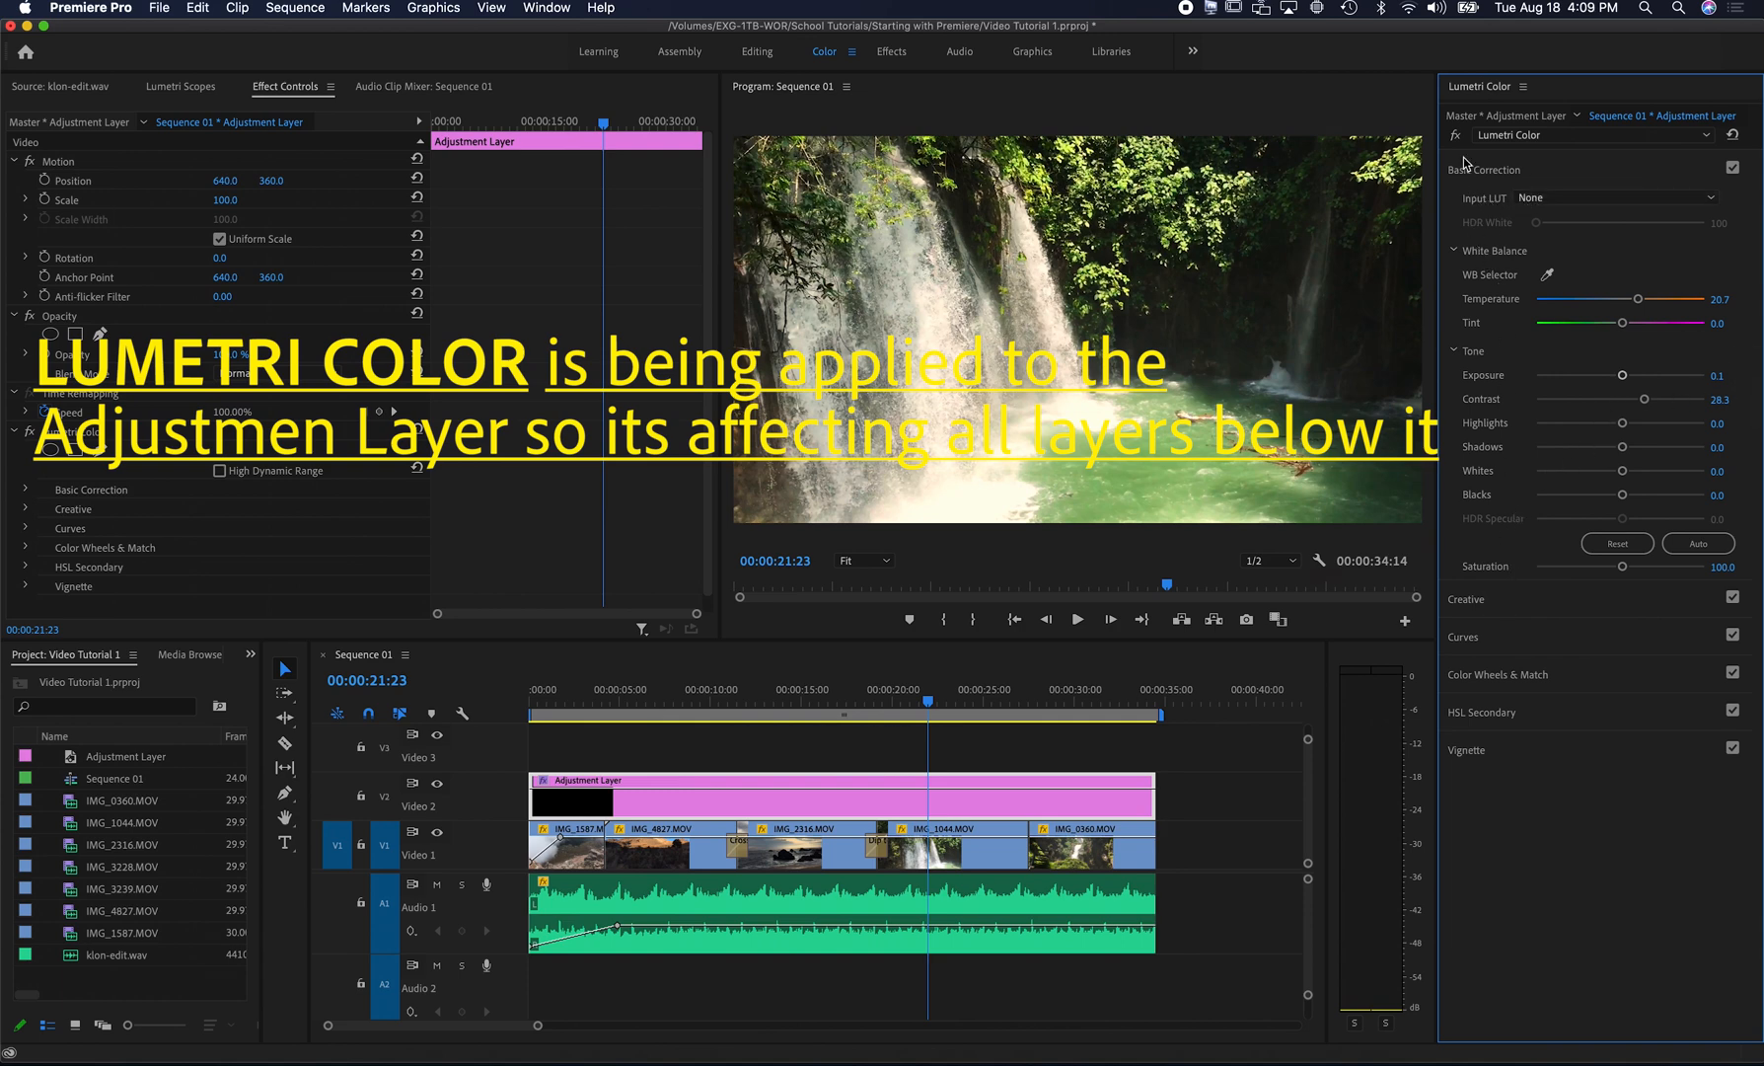
- Load Arabica 12.CUBE from the 35 Free LUTs folder in Downloads as the adjustment layer's input LUT
left_click(1549, 200)
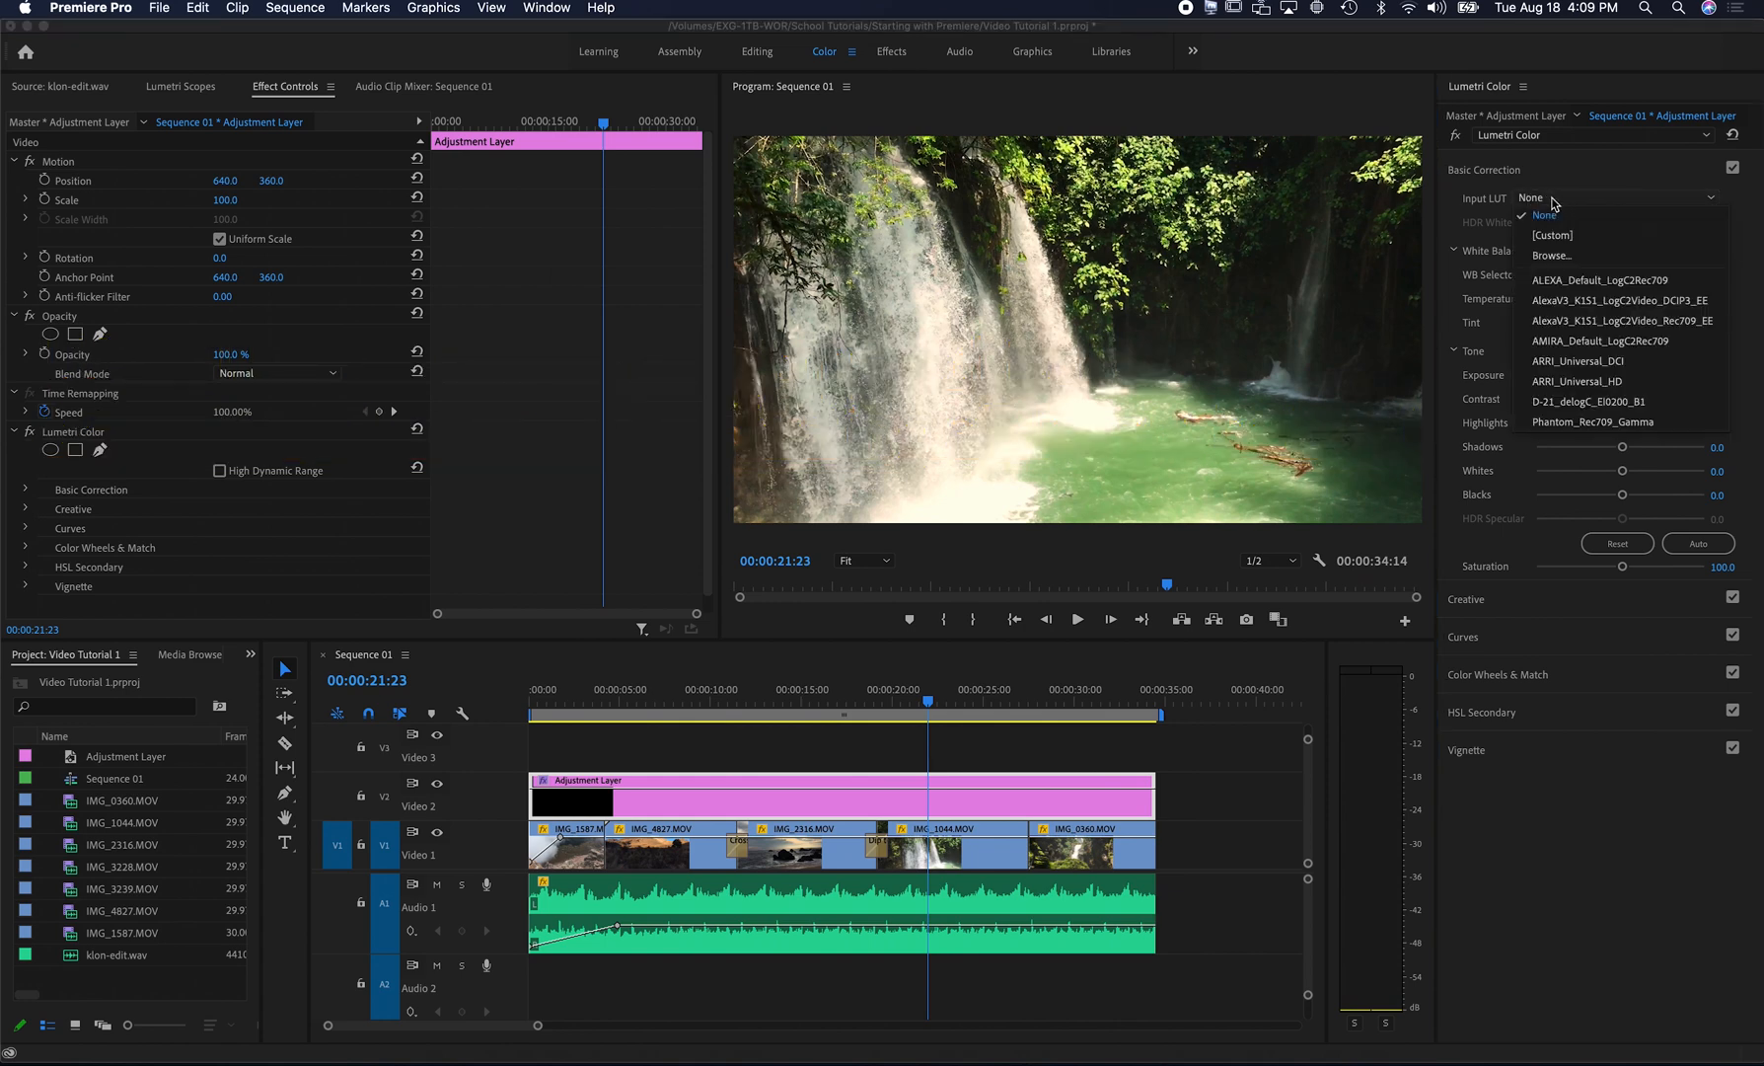
left_click(1554, 257)
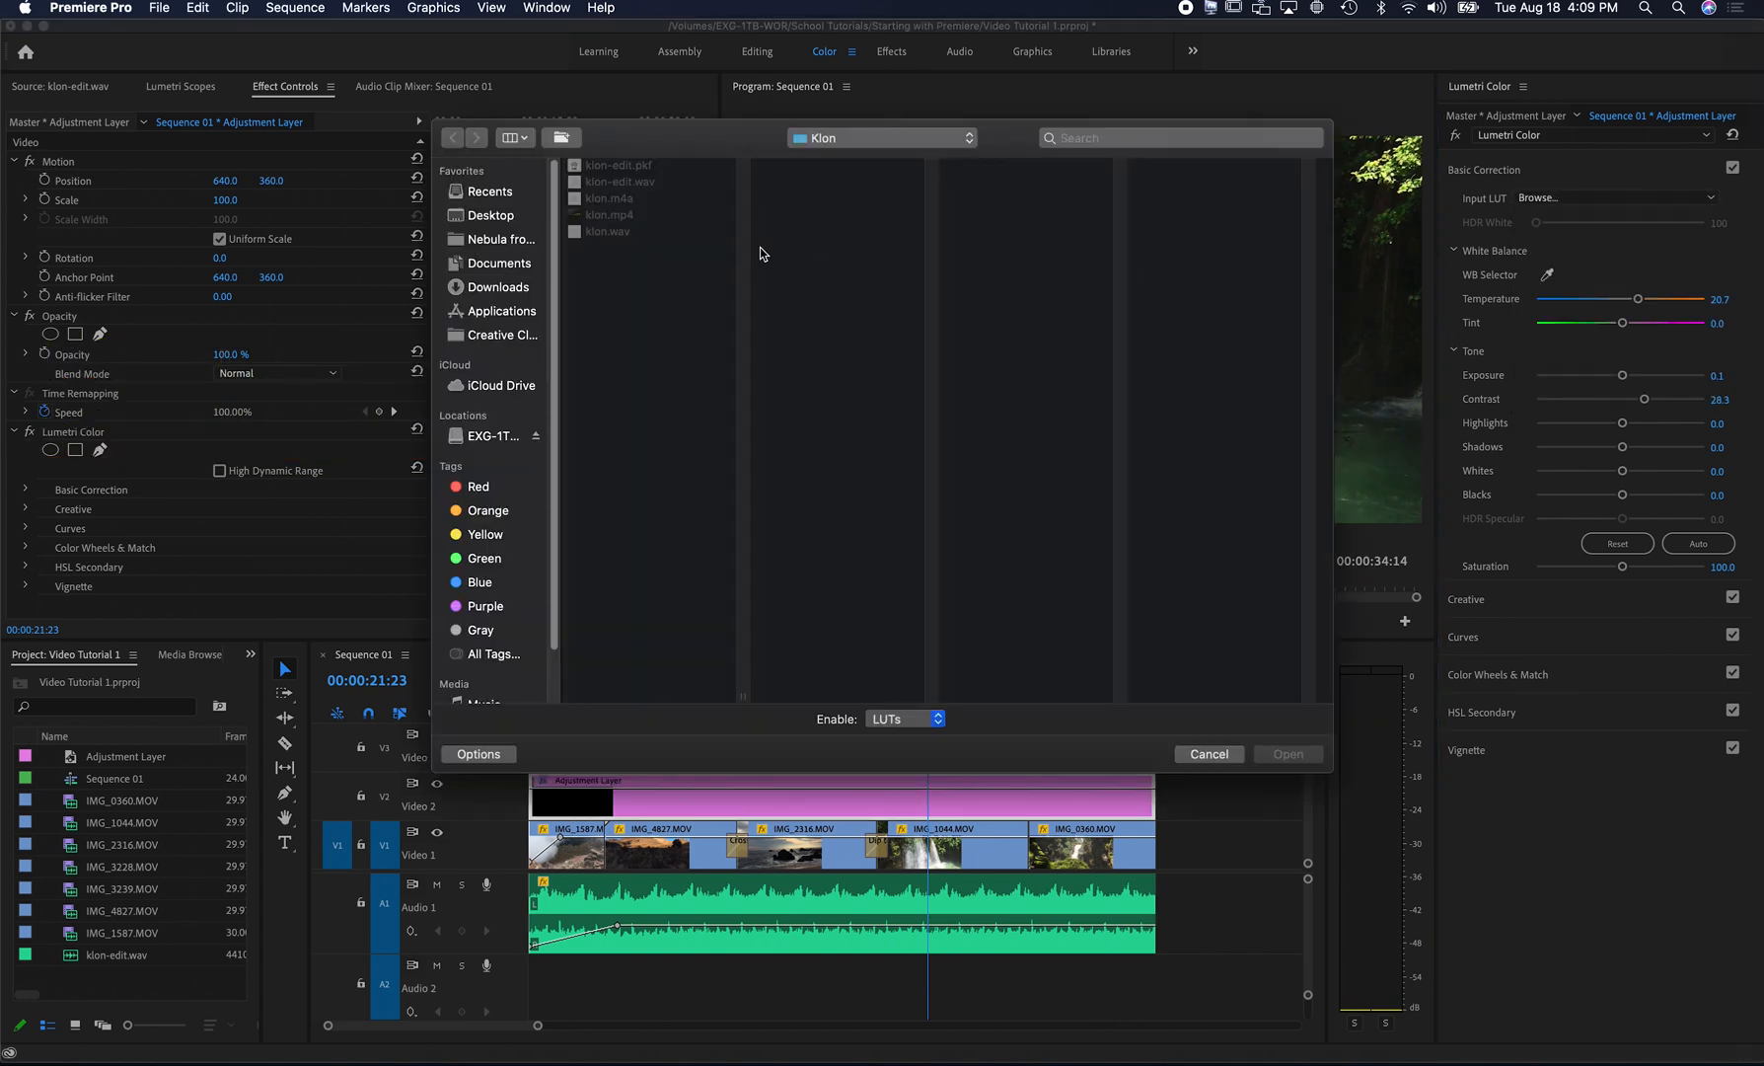
left_click(498, 287)
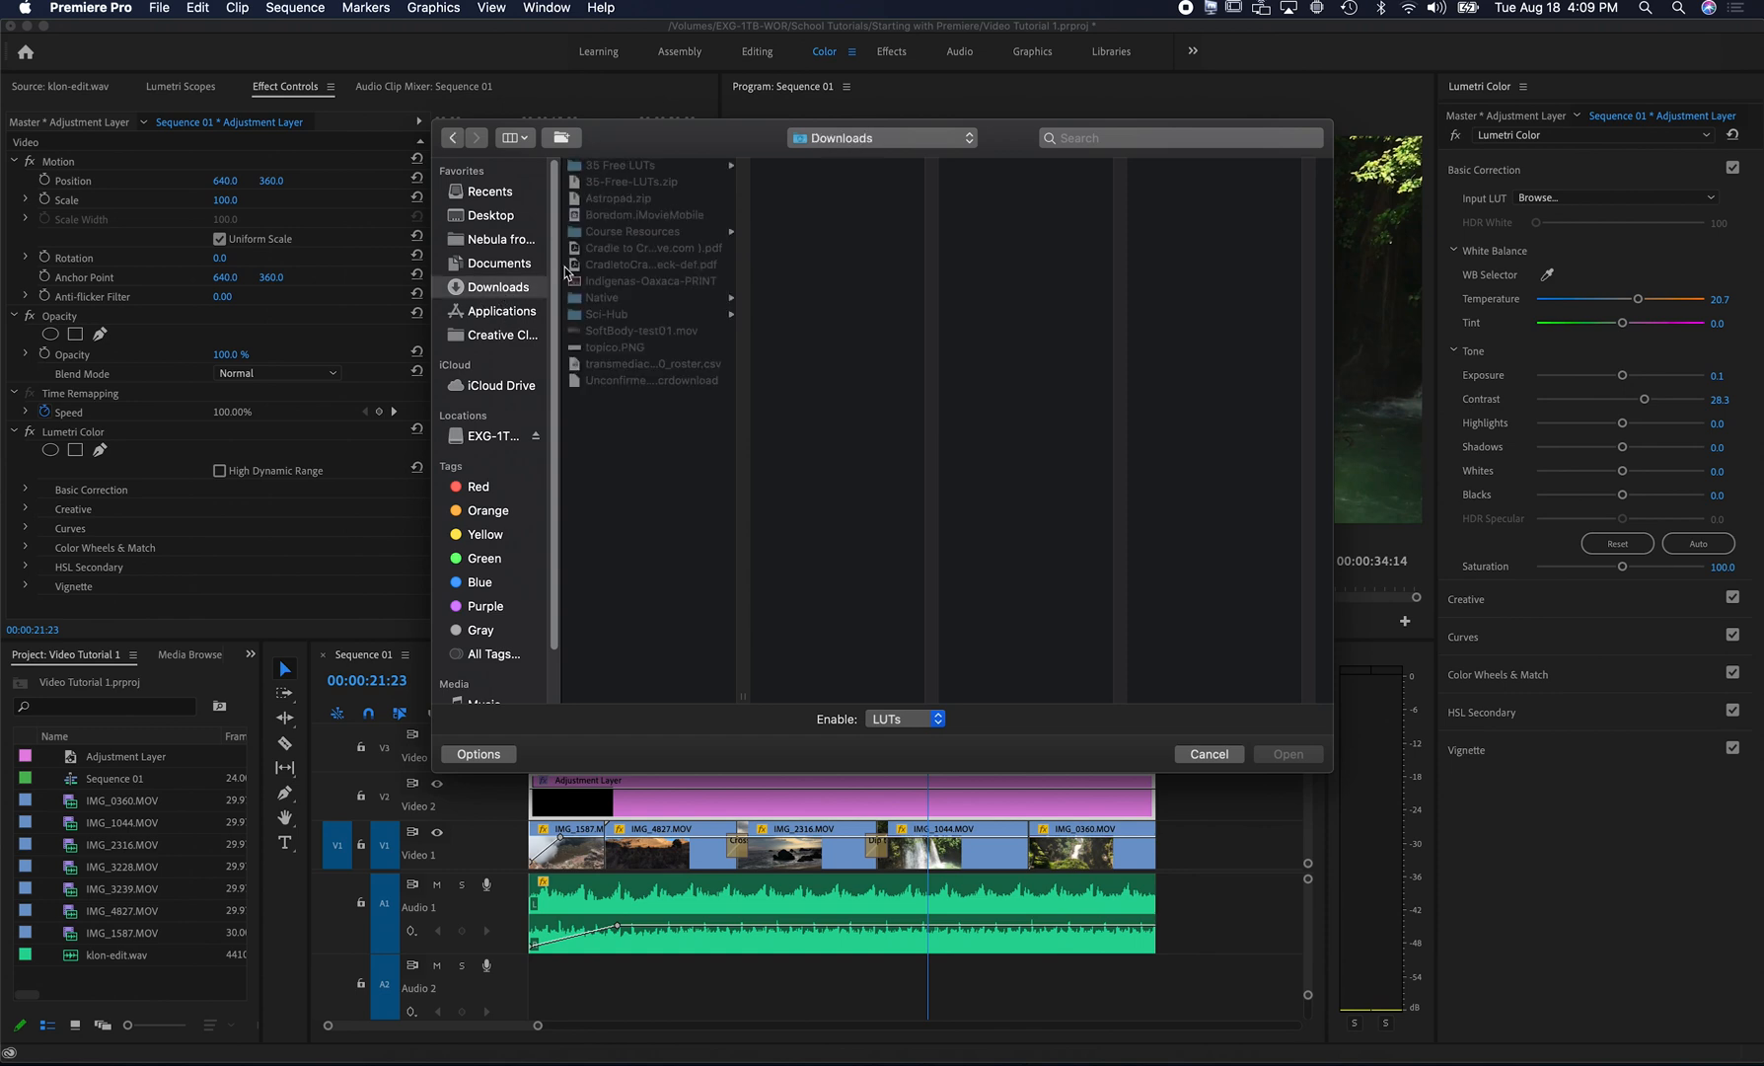
left_click(631, 164)
left_click(817, 165)
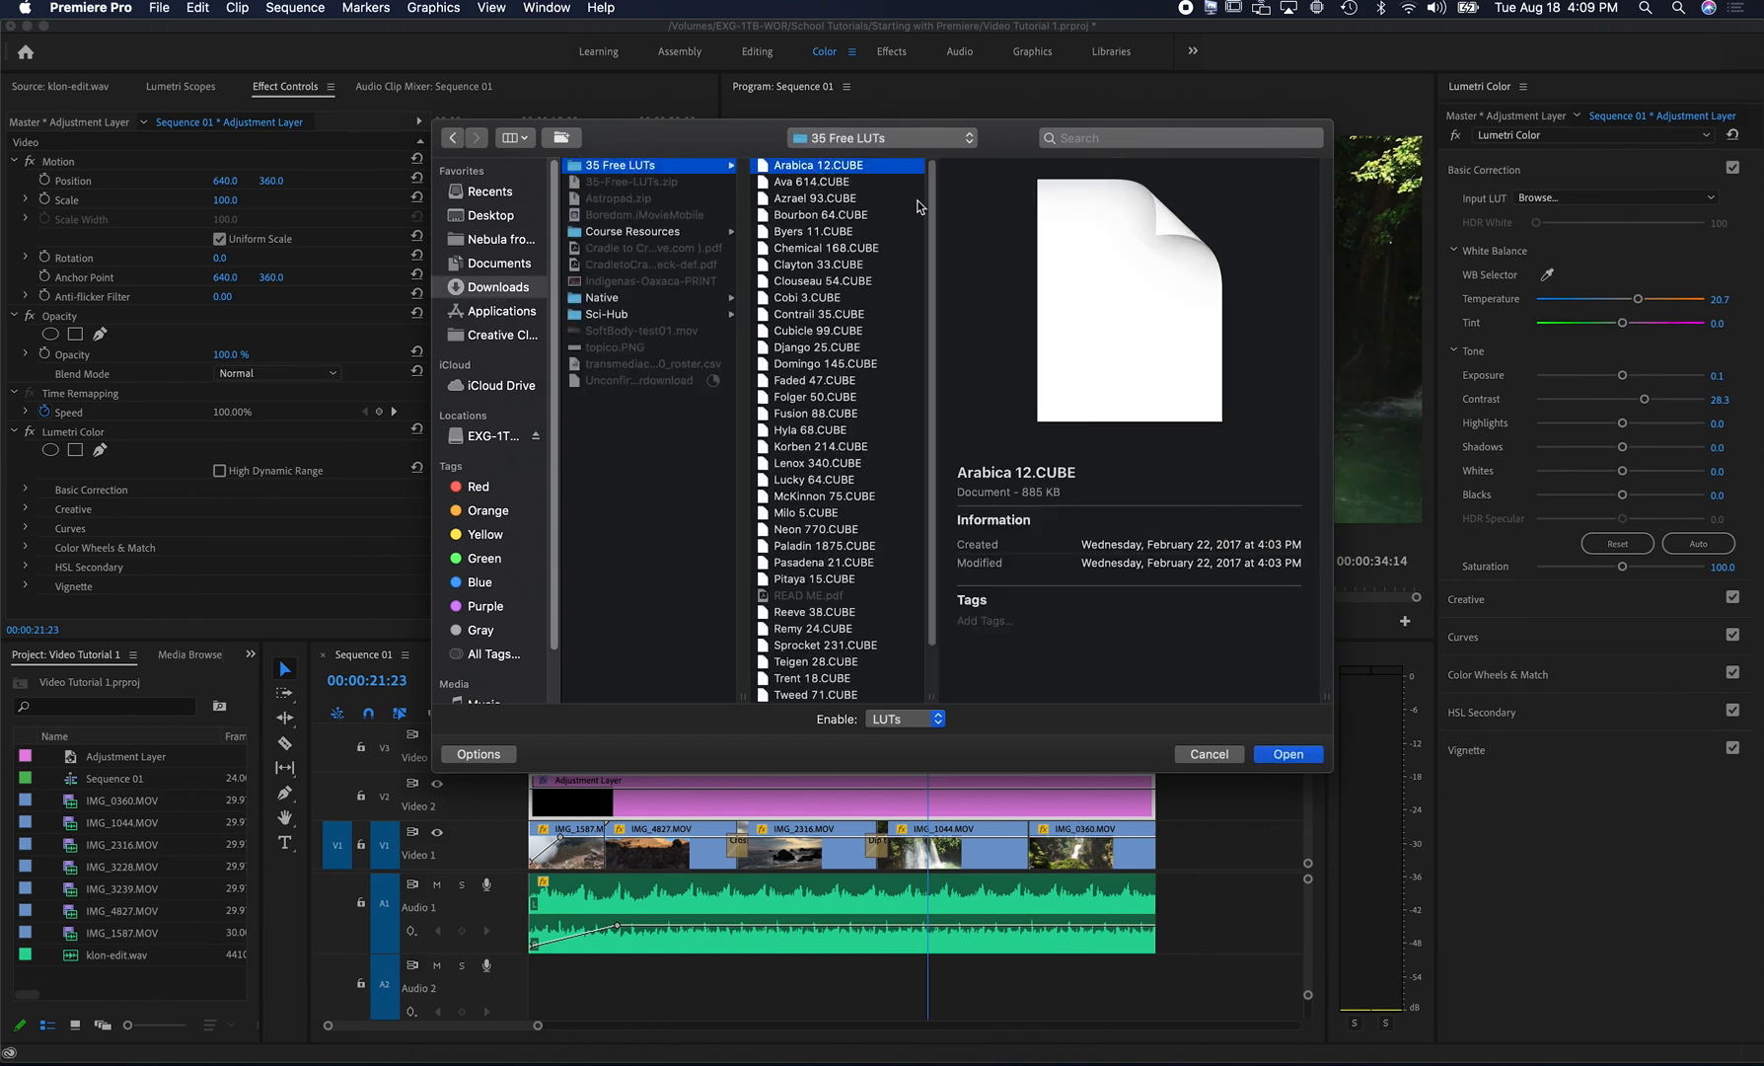
left_click(1291, 757)
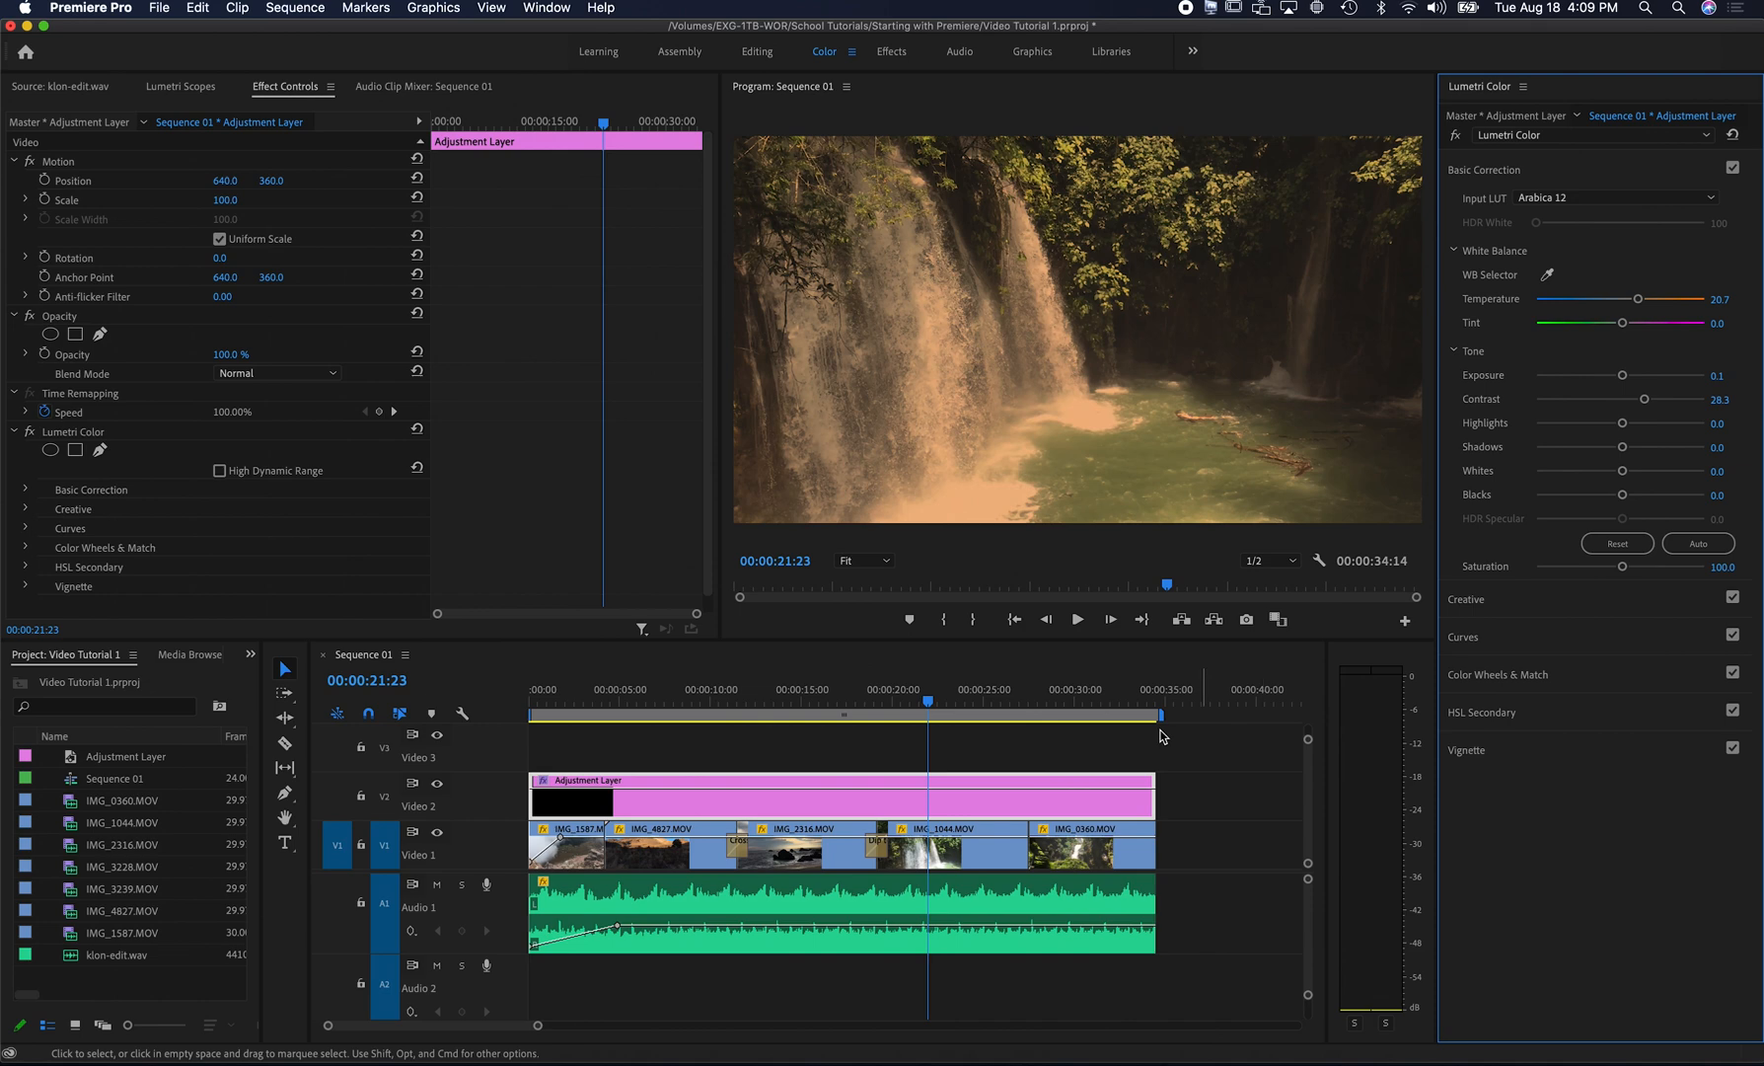
- Replace the adjustment layer's input LUT with Fusion 88.CUBE and check it on the IMG_0360.MOV and IMG_2316.MOV clips
left_click_drag(927, 713, 1059, 703)
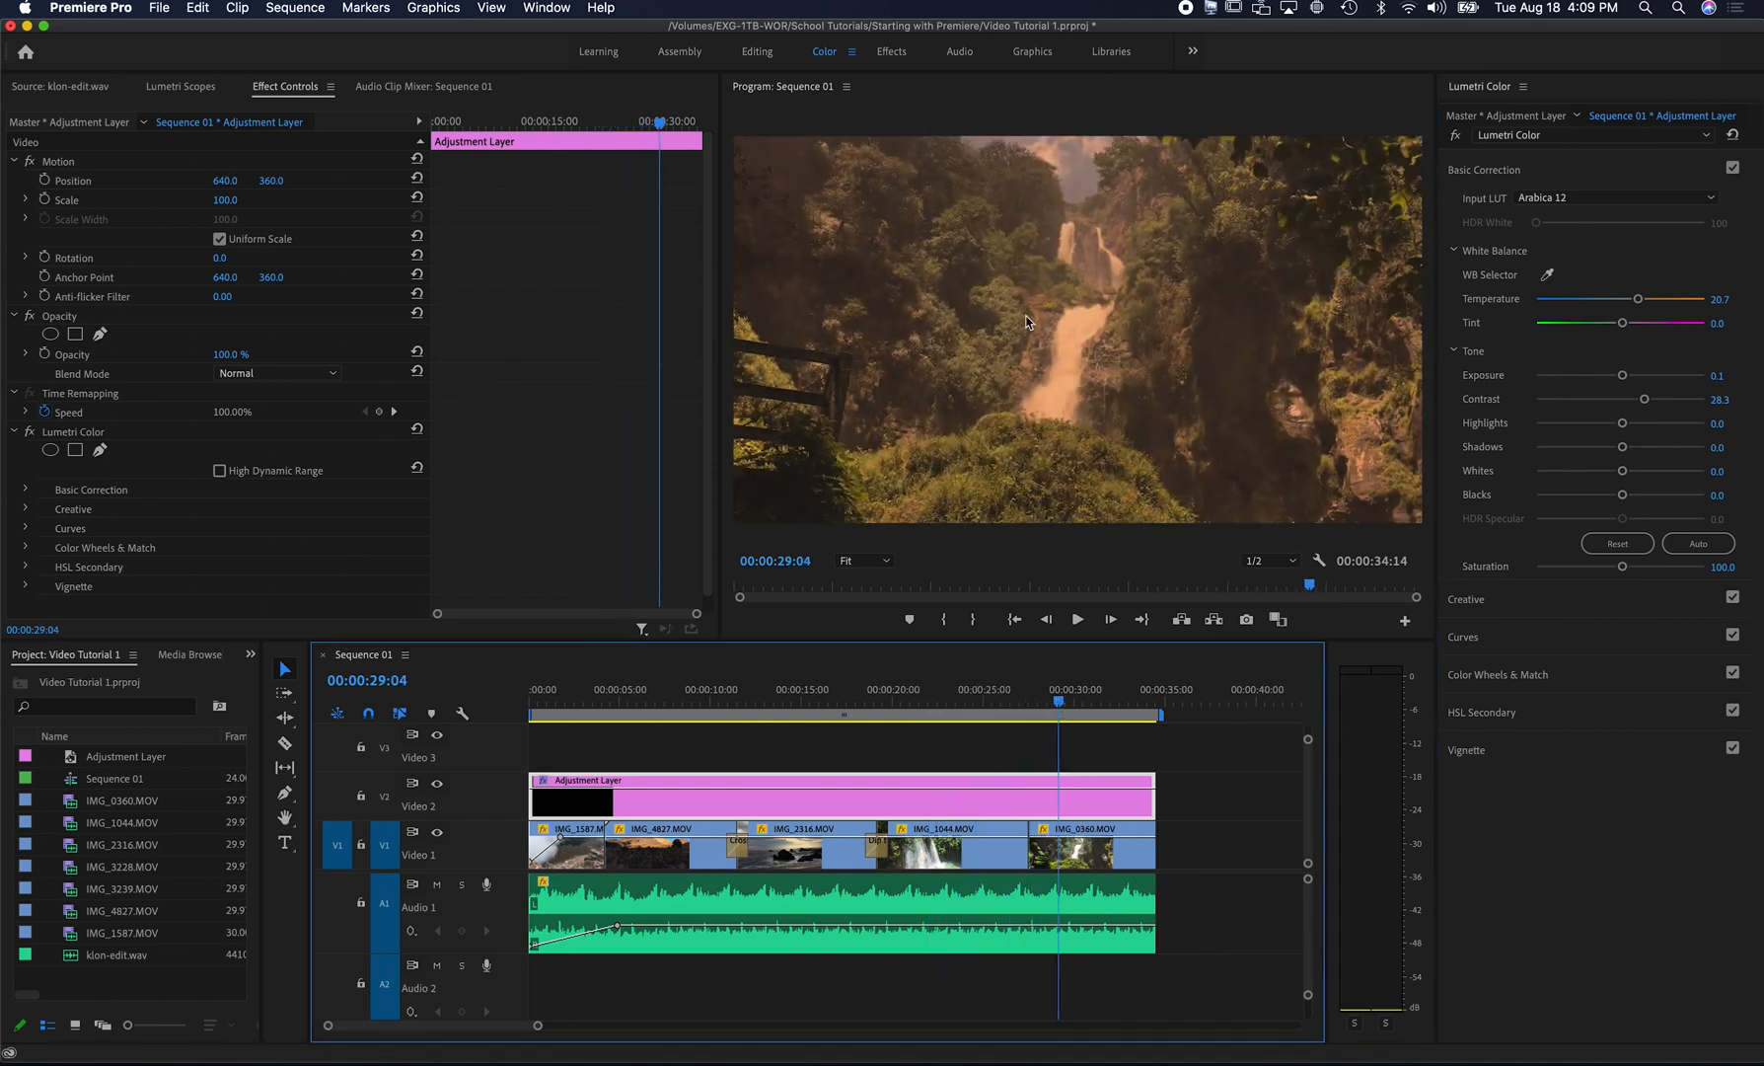
left_click(1614, 198)
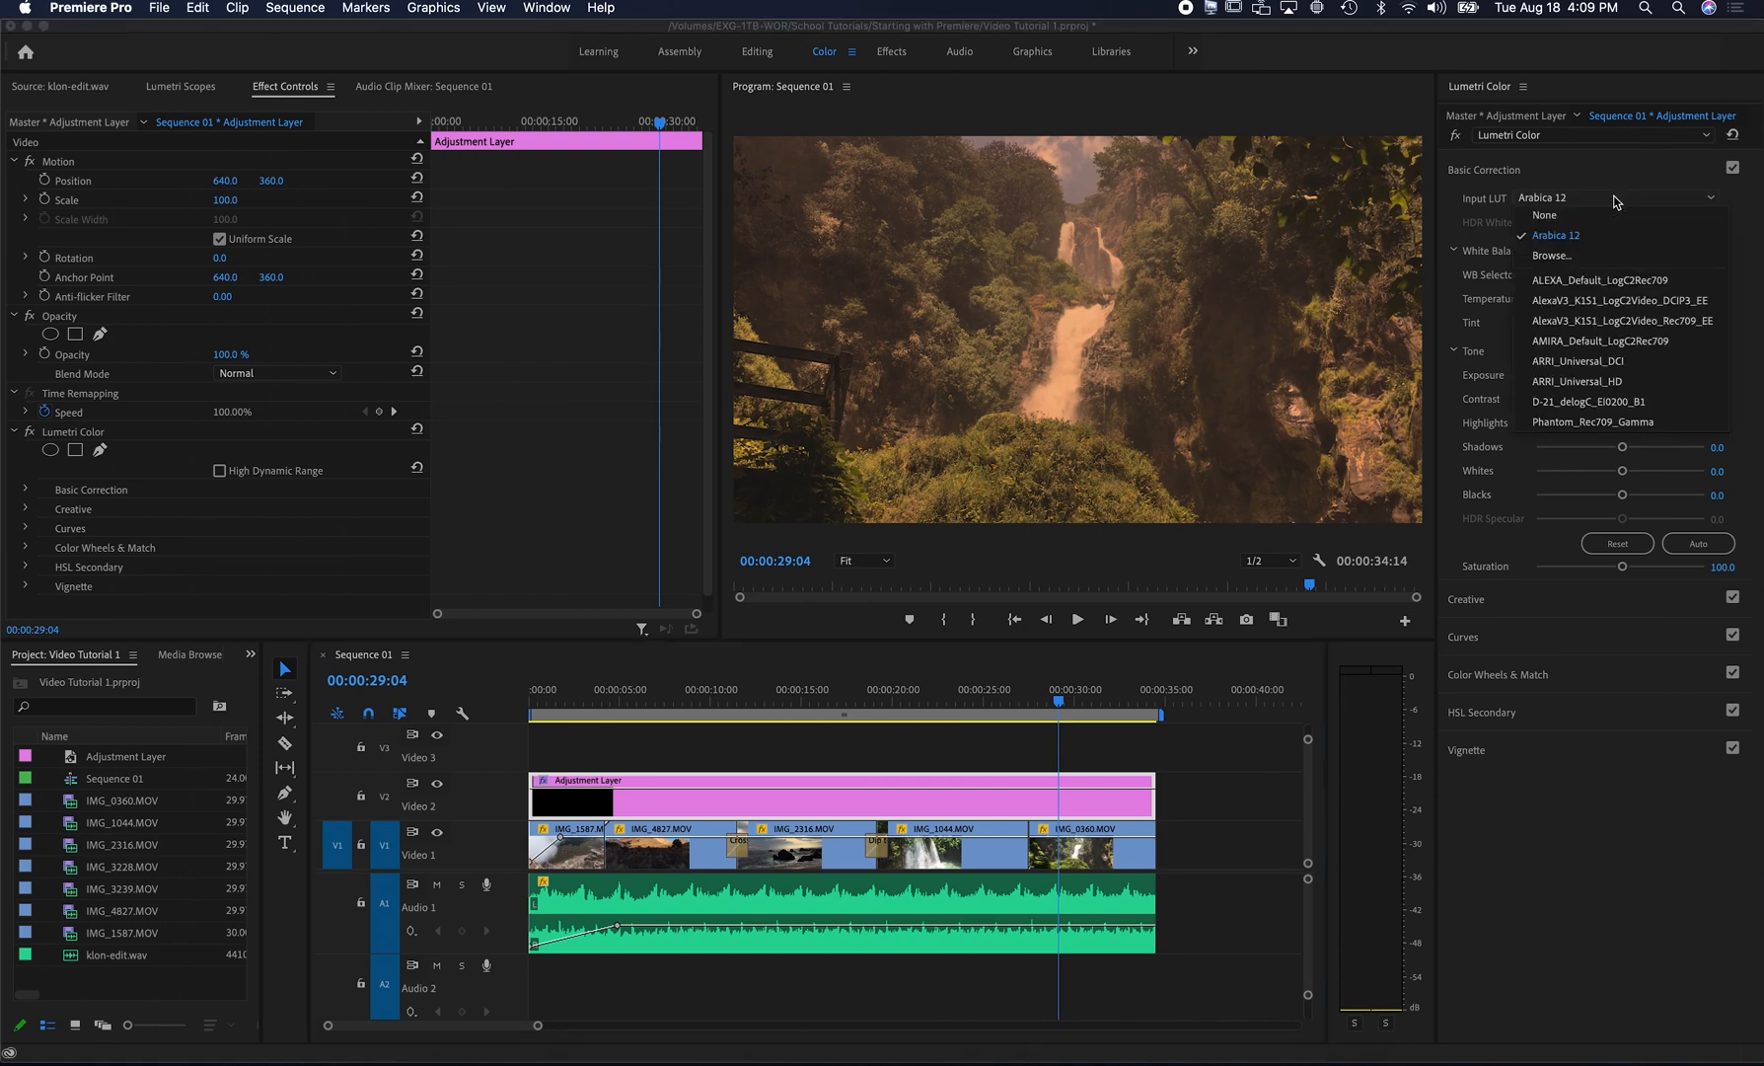
left_click(1554, 256)
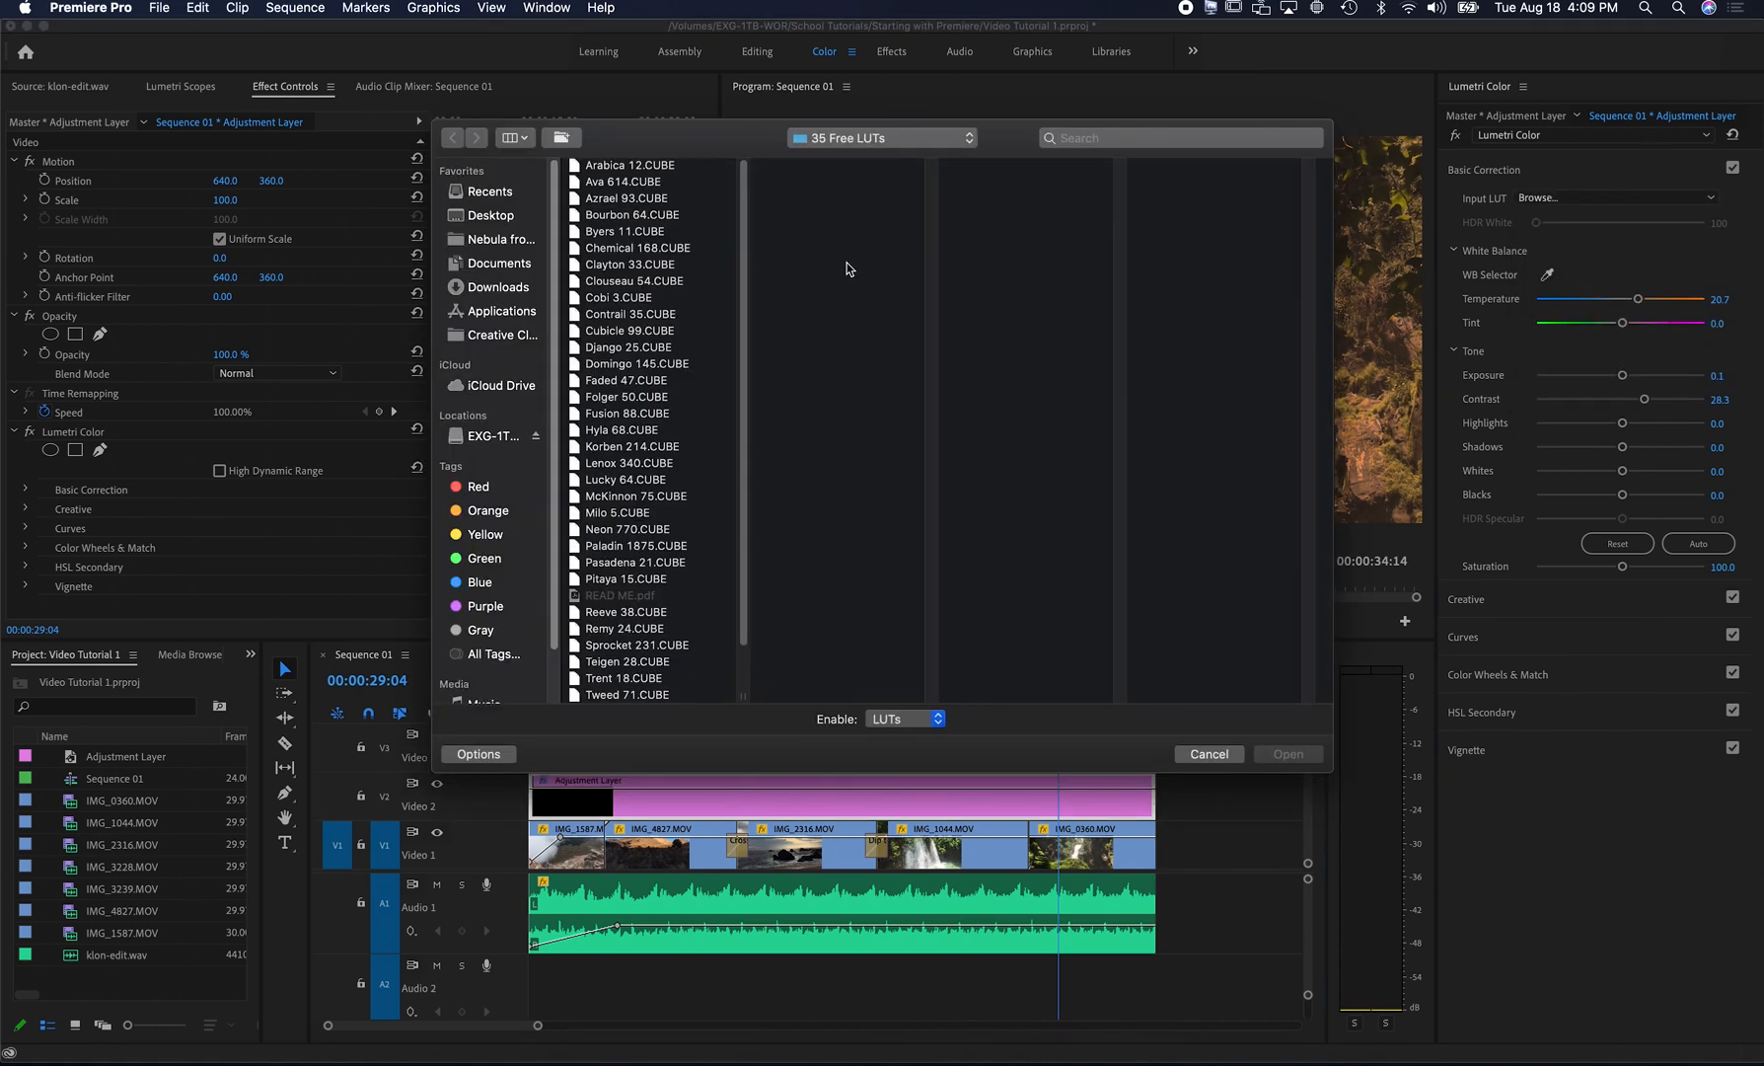
left_click(608, 415)
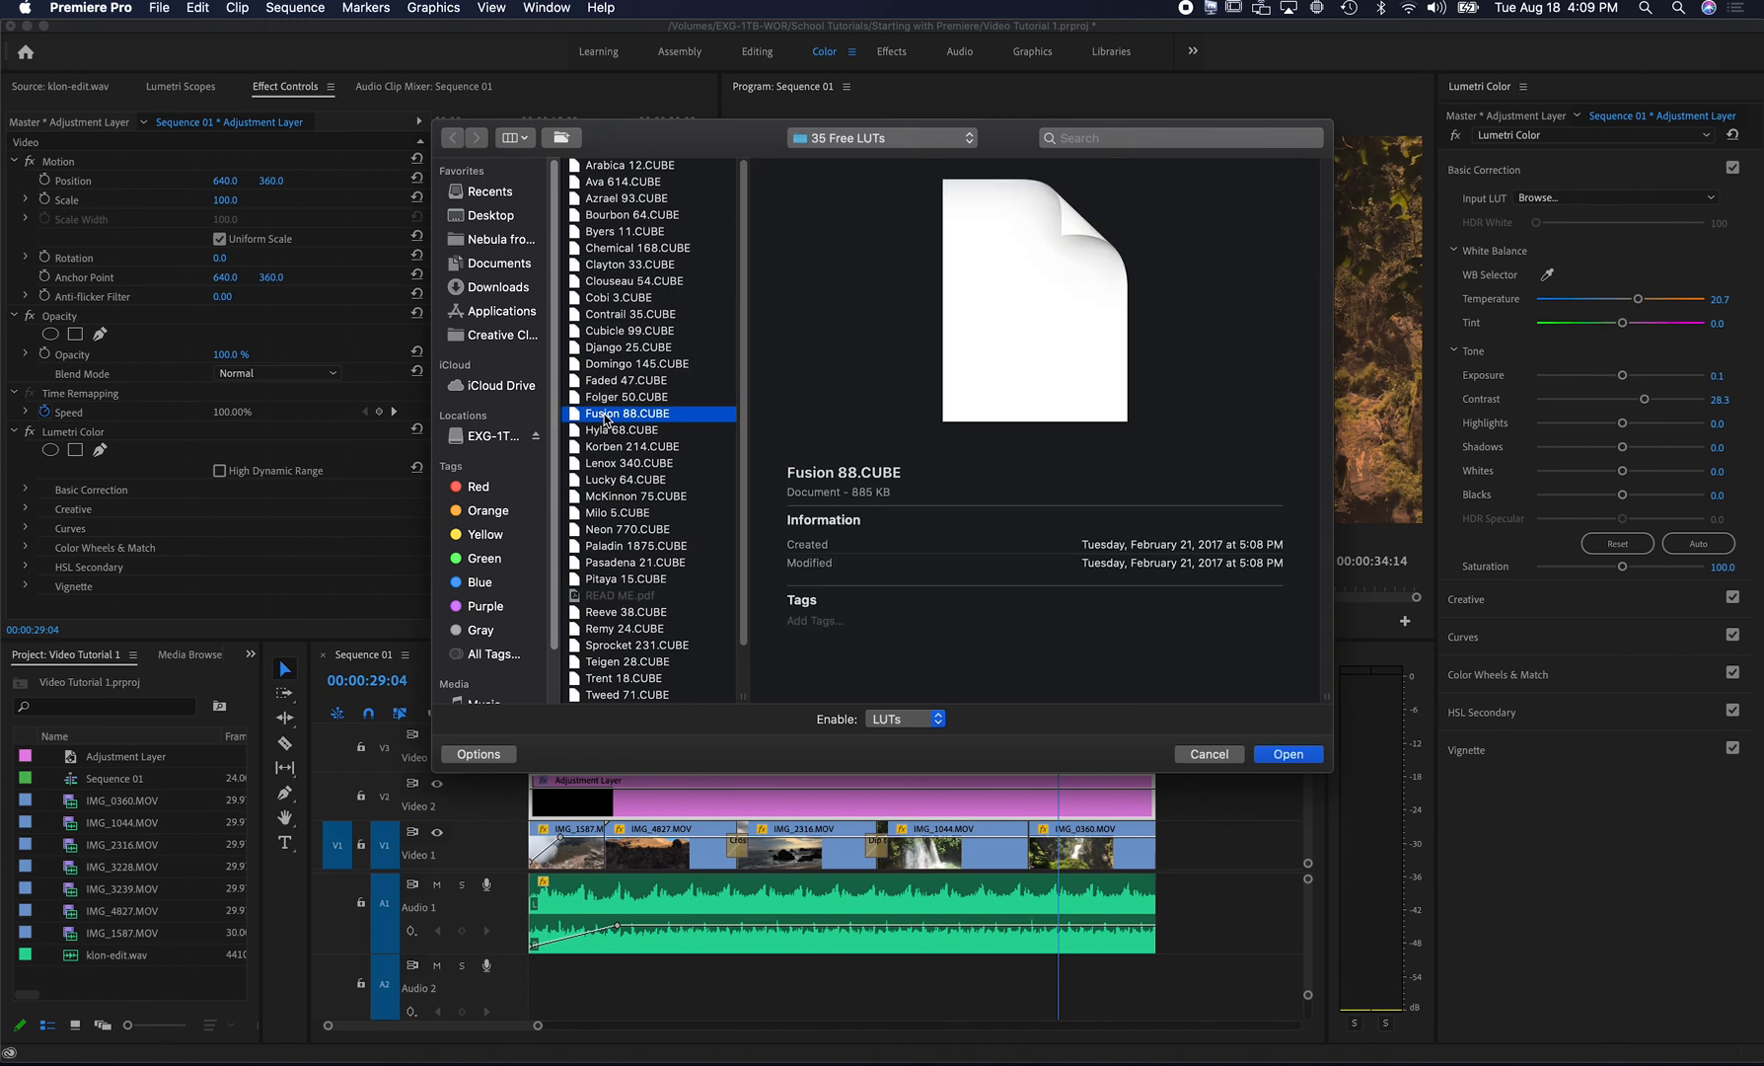
left_click(1284, 755)
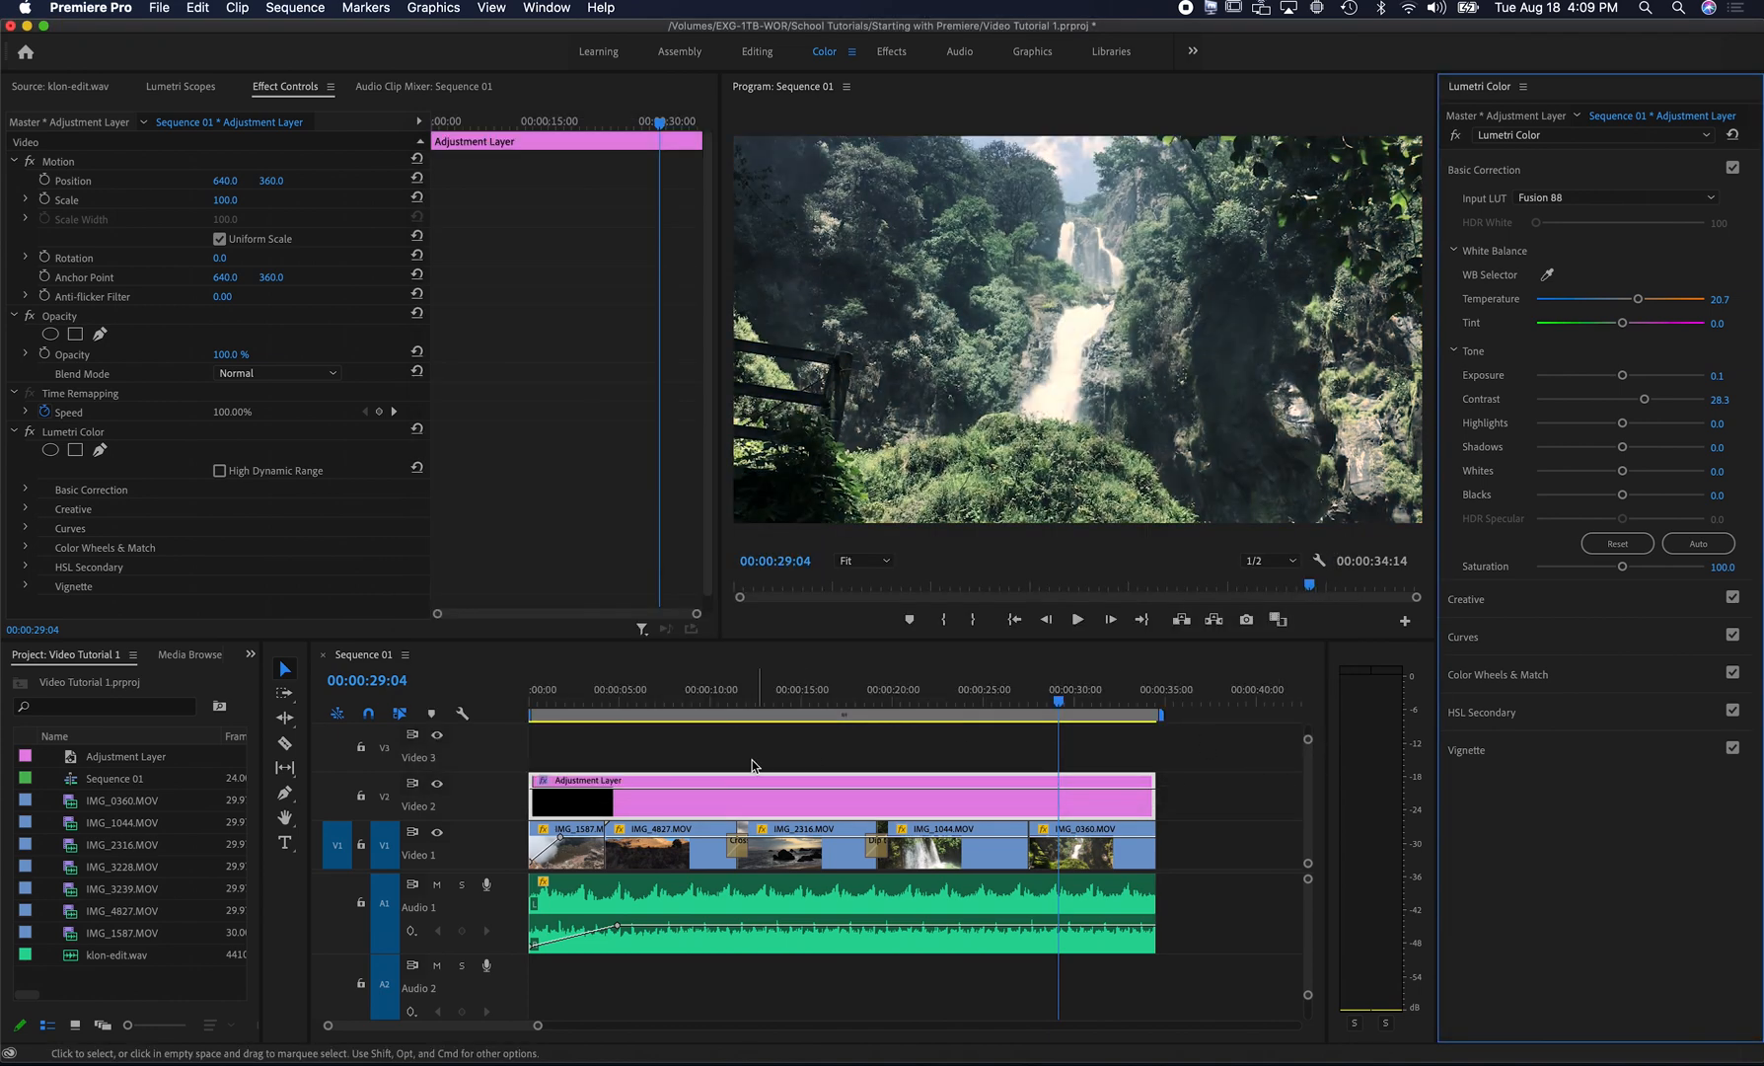
left_click_drag(1058, 703, 853, 706)
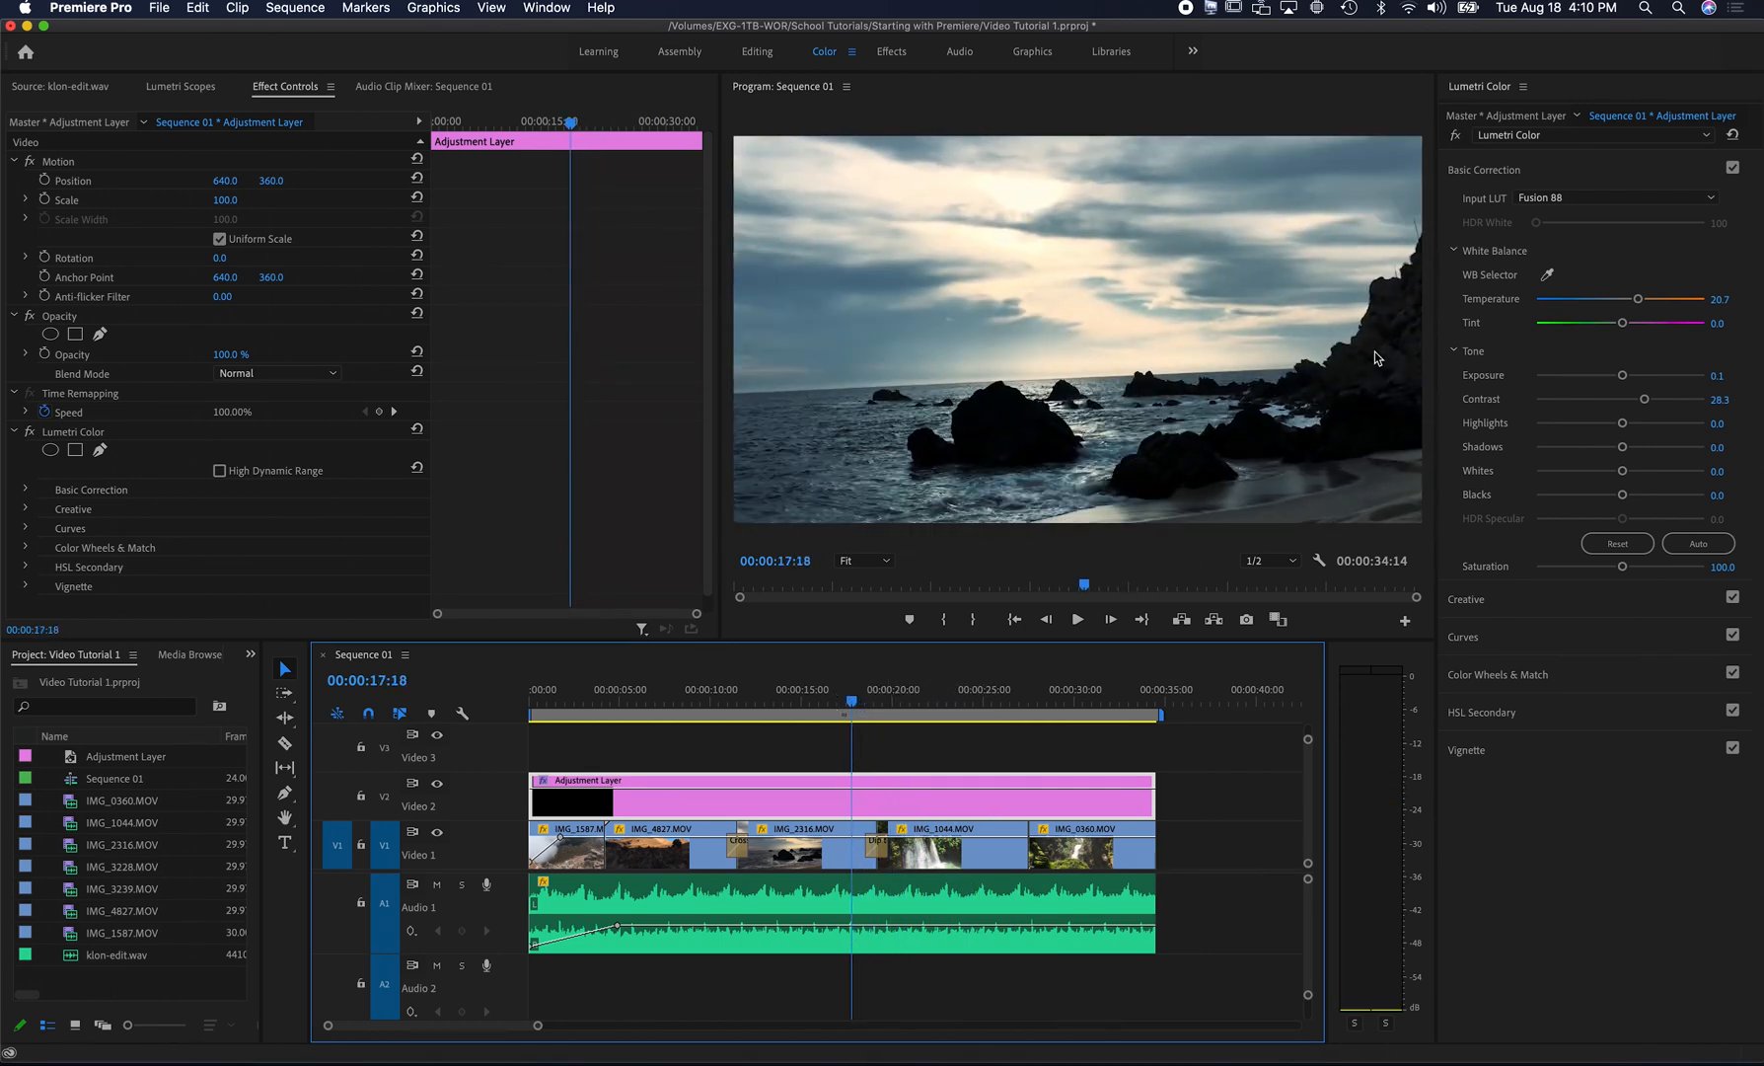
- Load Neon 770.CUBE as the adjustment layer's input LUT and review it on the IMG_2316.MOV and IMG_0360.MOV clips
left_click(1559, 202)
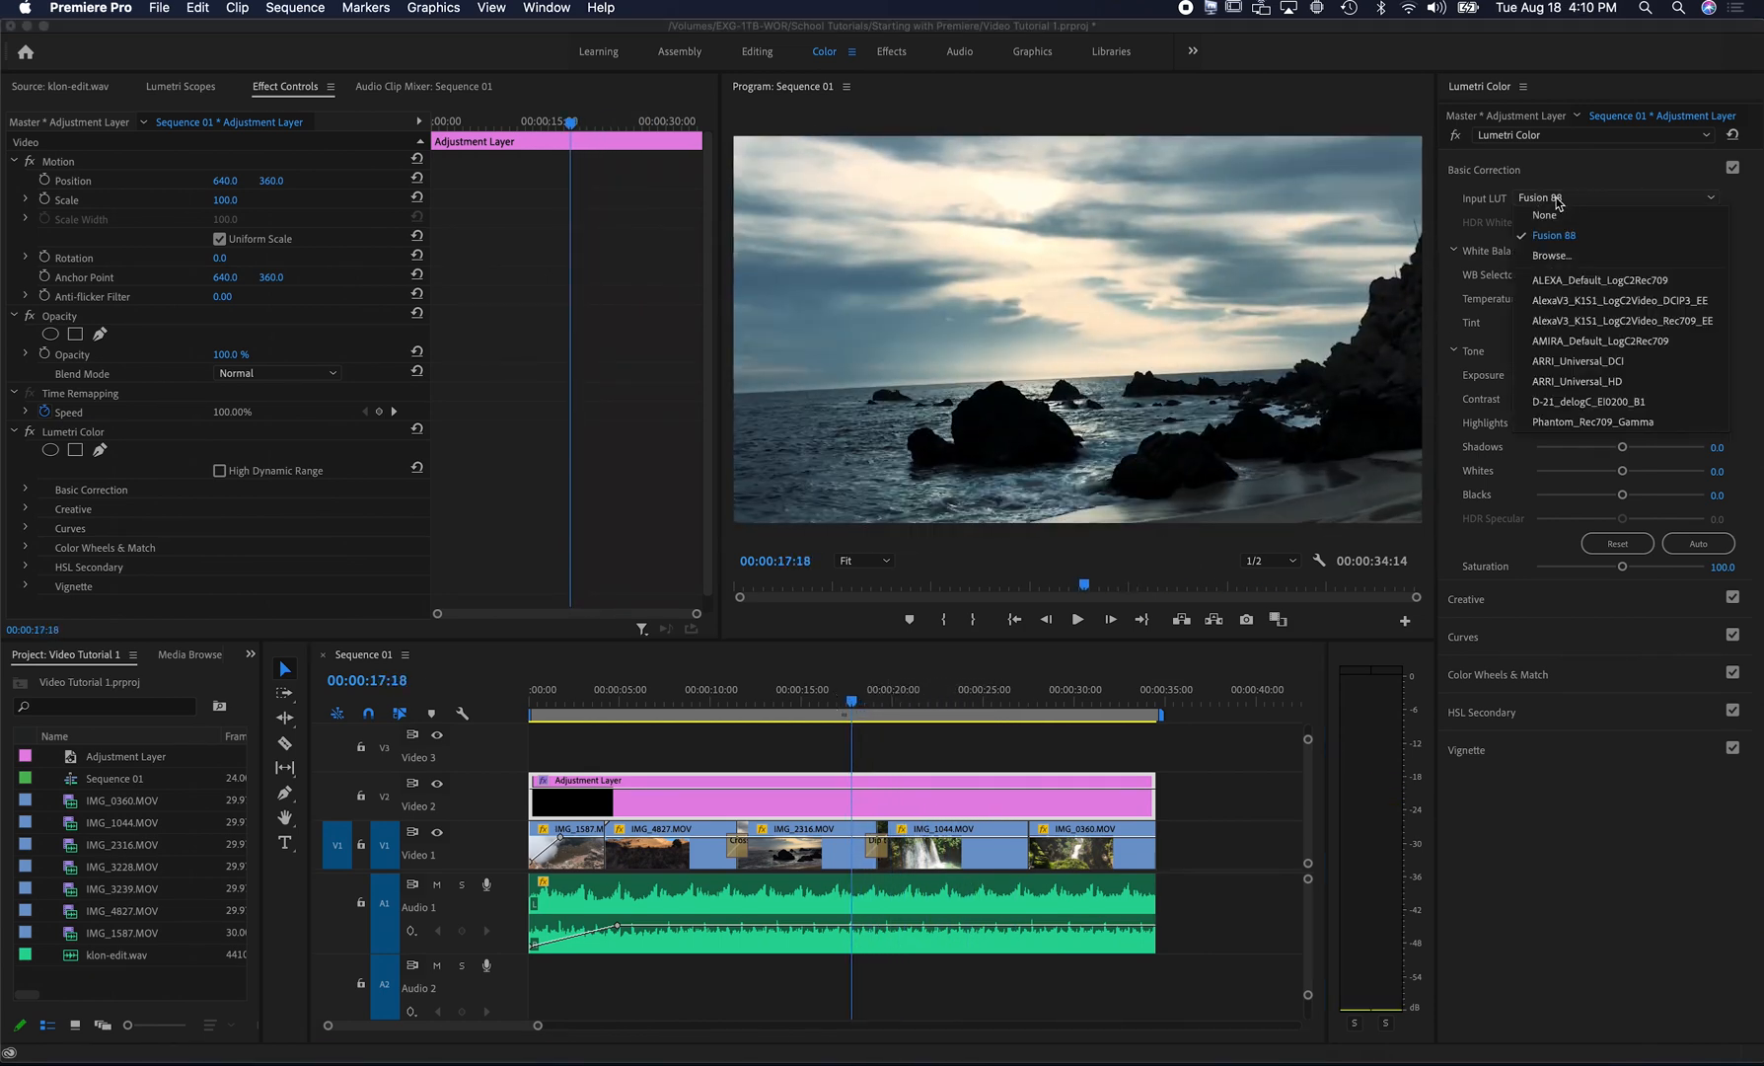
left_click(1563, 257)
left_click(631, 530)
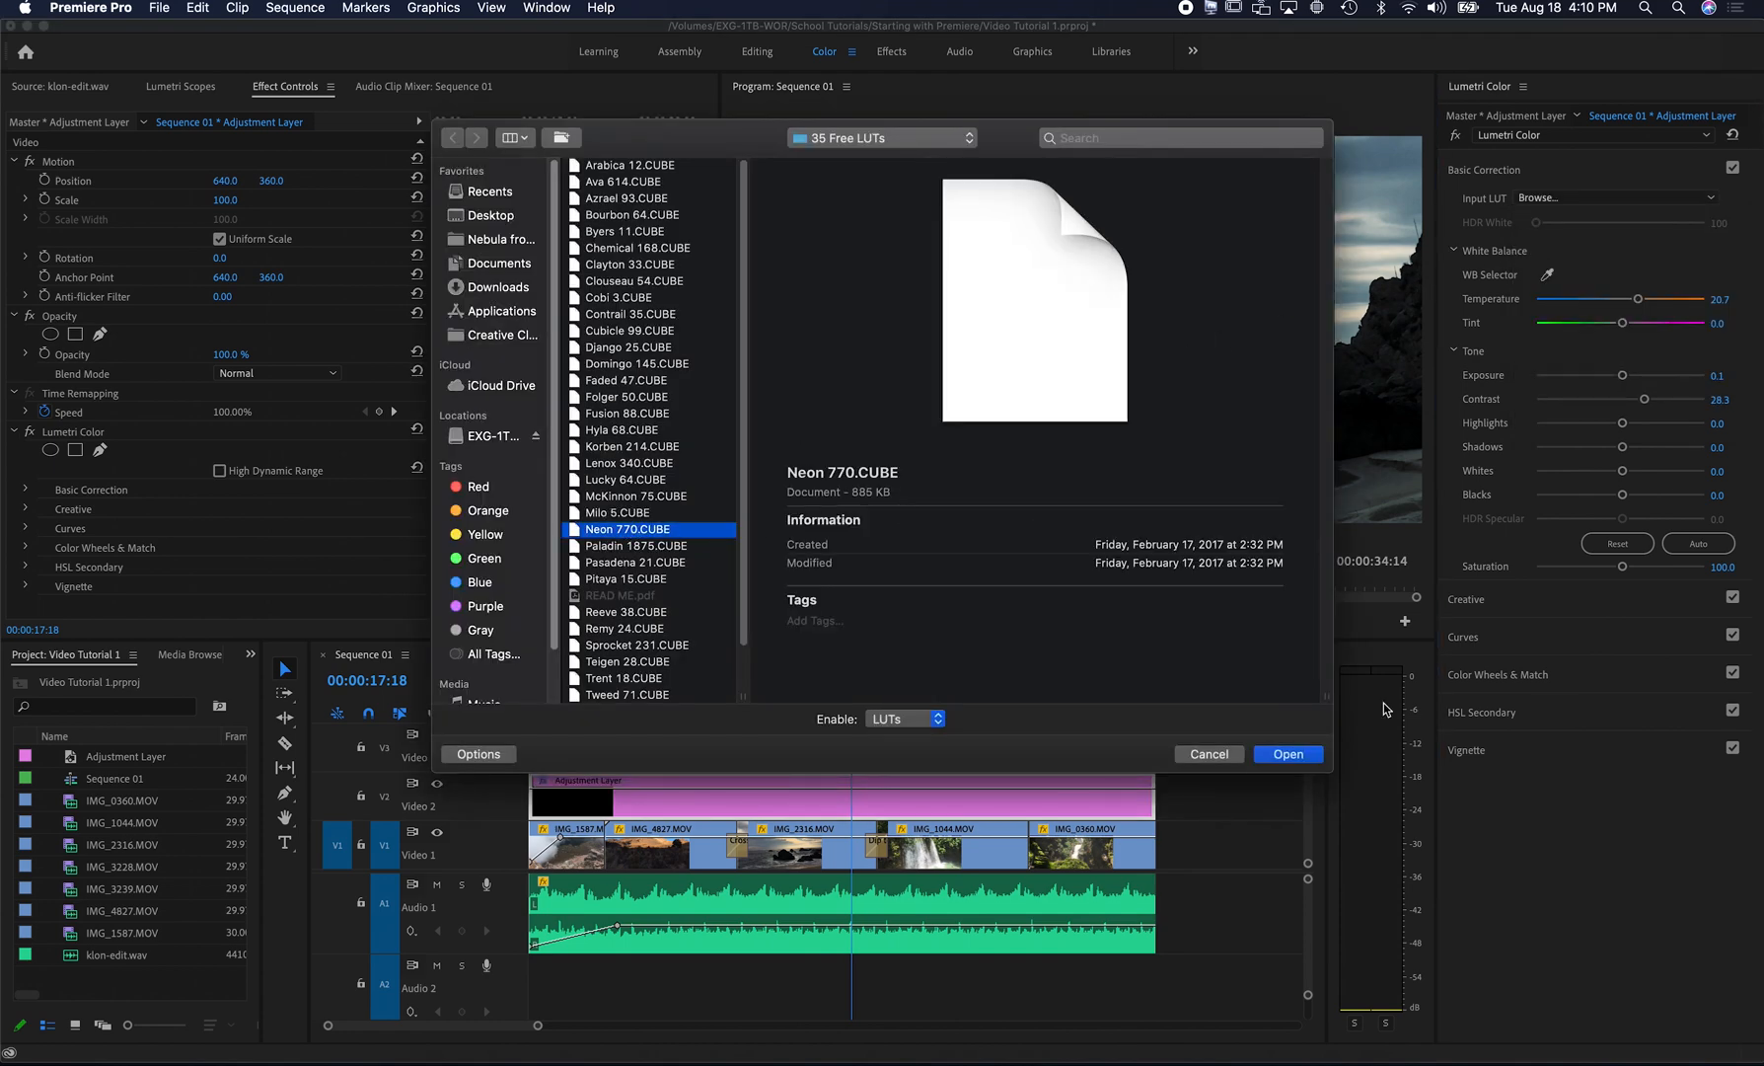
left_click(1288, 751)
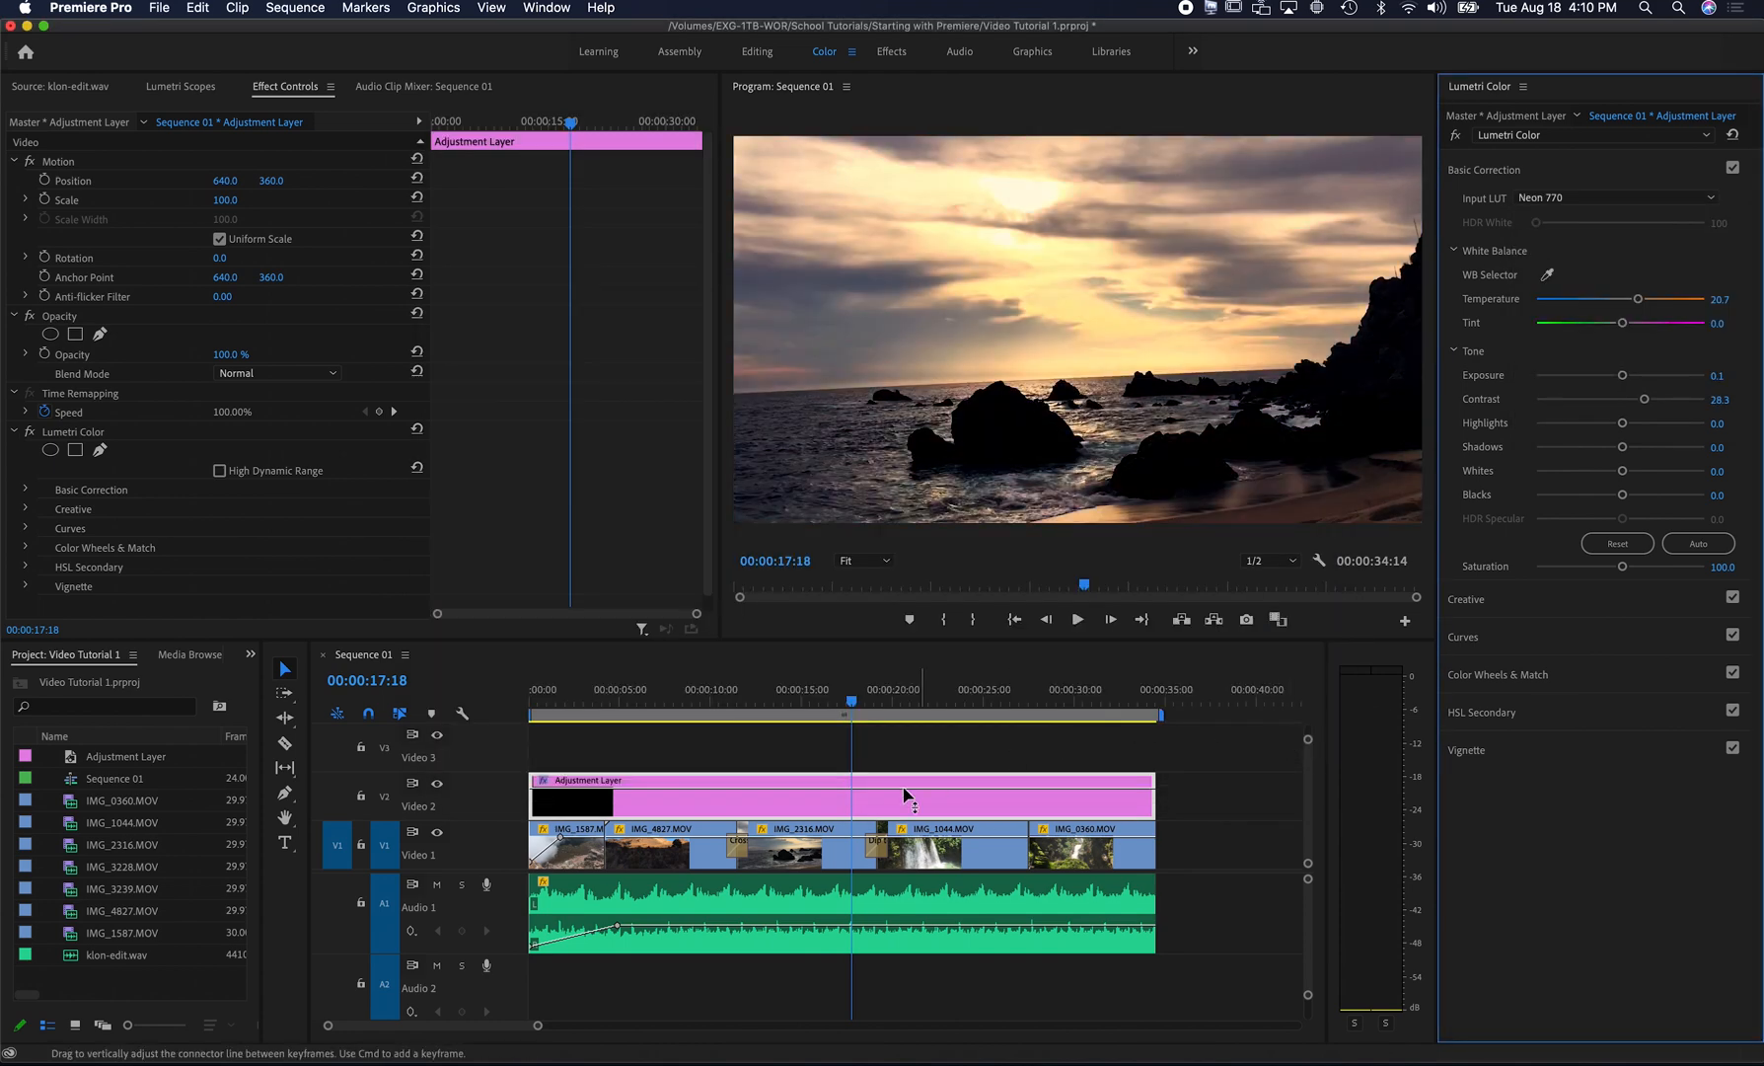
mouse_move(850, 702)
left_mouse_down()
mouse_move(636, 699)
mouse_move(844, 699)
left_mouse_up()
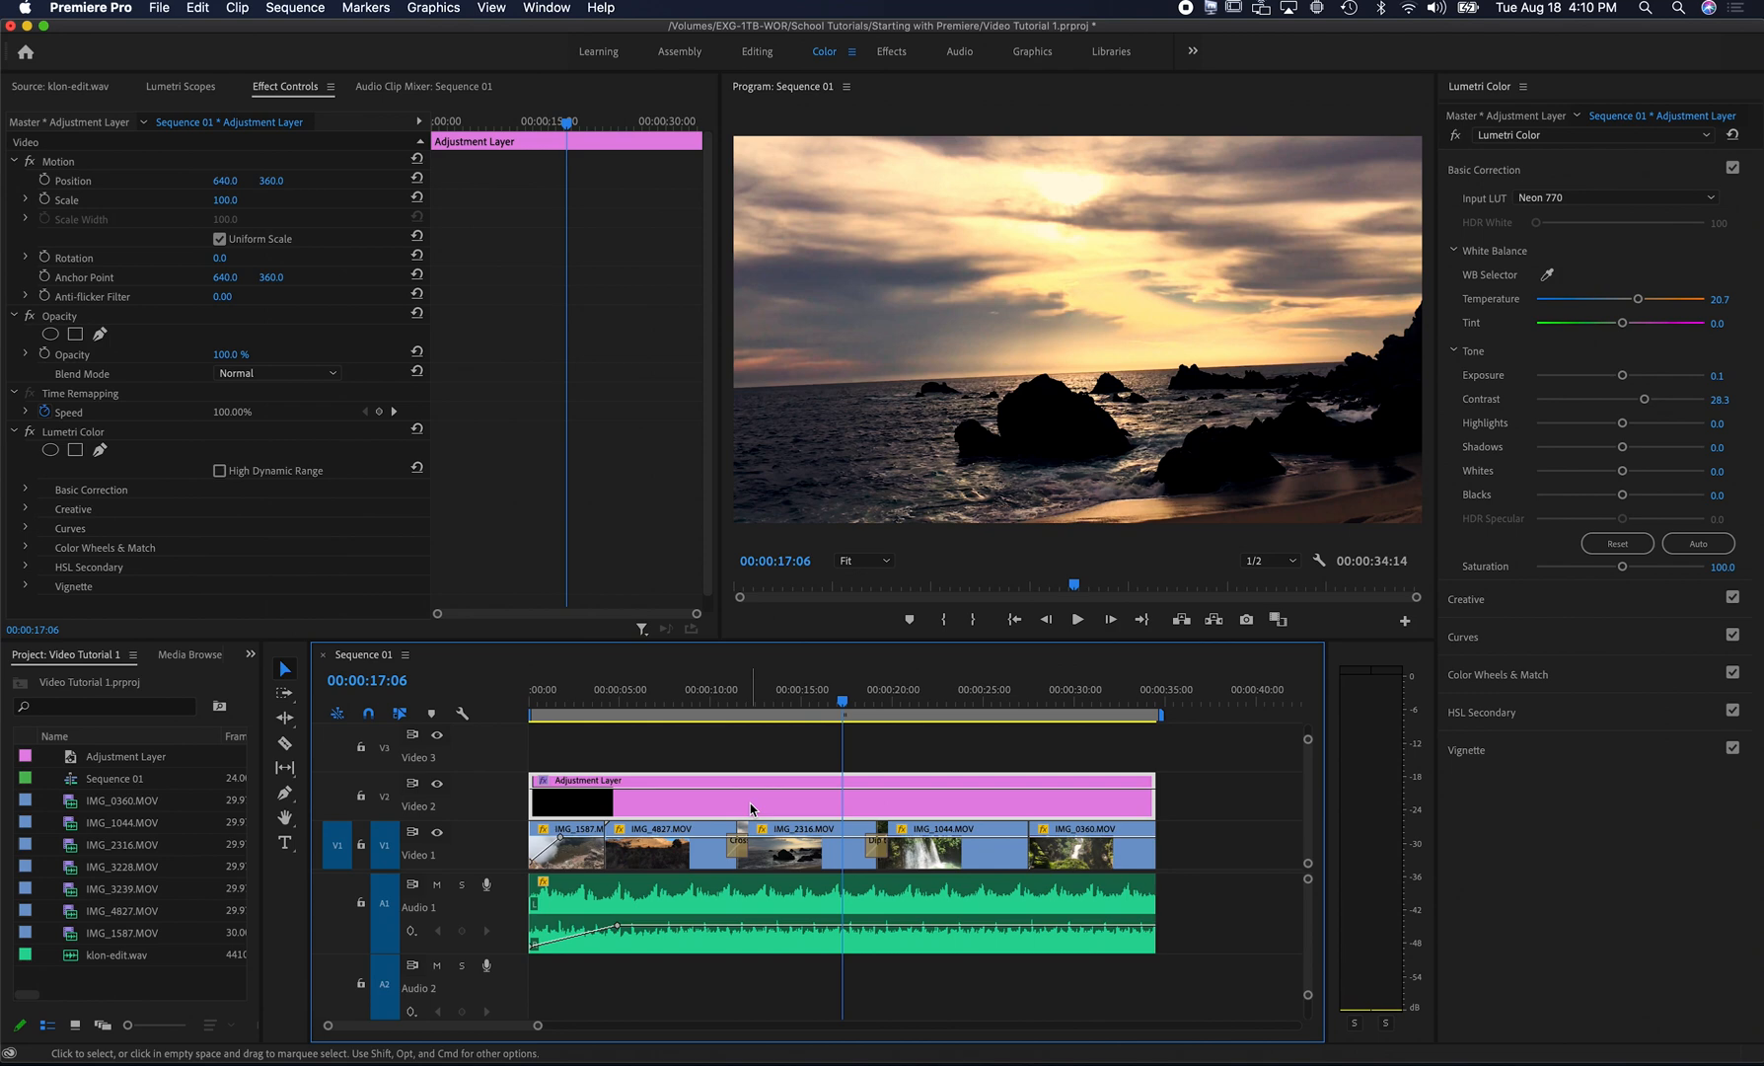
left_click_drag(867, 695, 1047, 691)
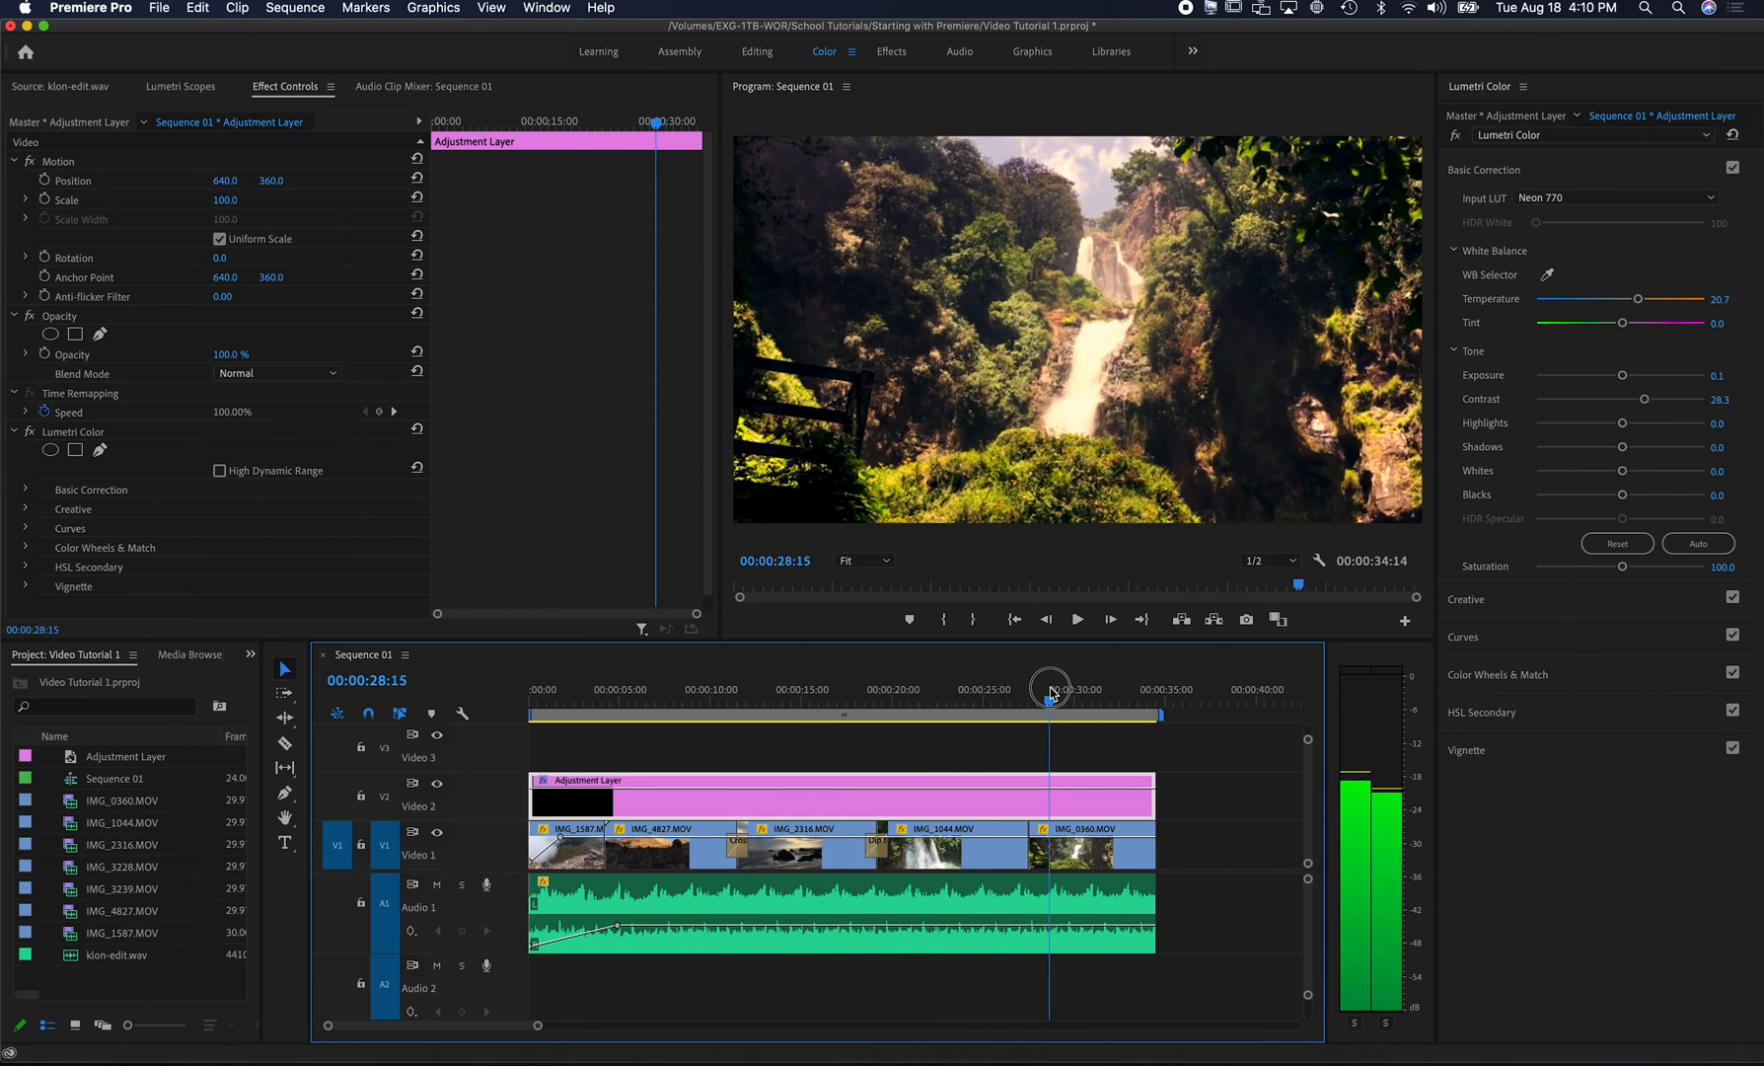
- Compare the IMG_0360.MOV clip with and without the grade by toggling the Lumetri Color effect off and on twice
left_click(1456, 137)
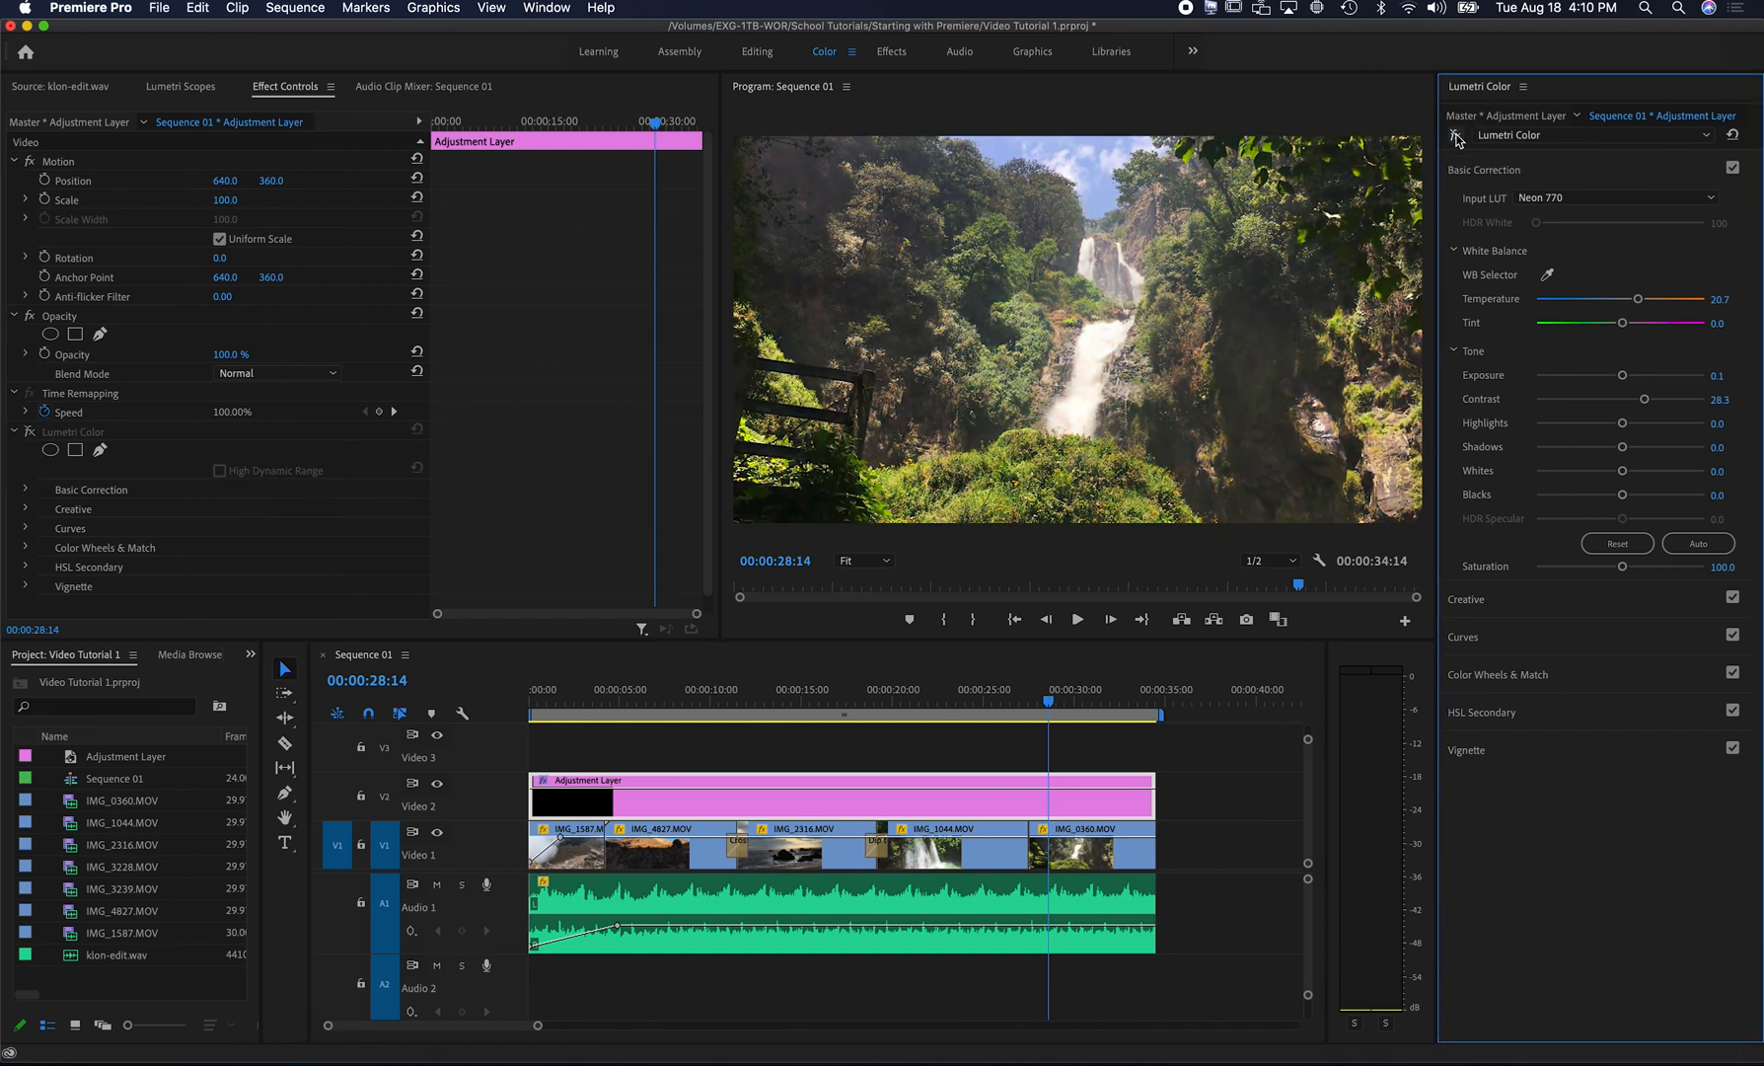
left_click(1457, 137)
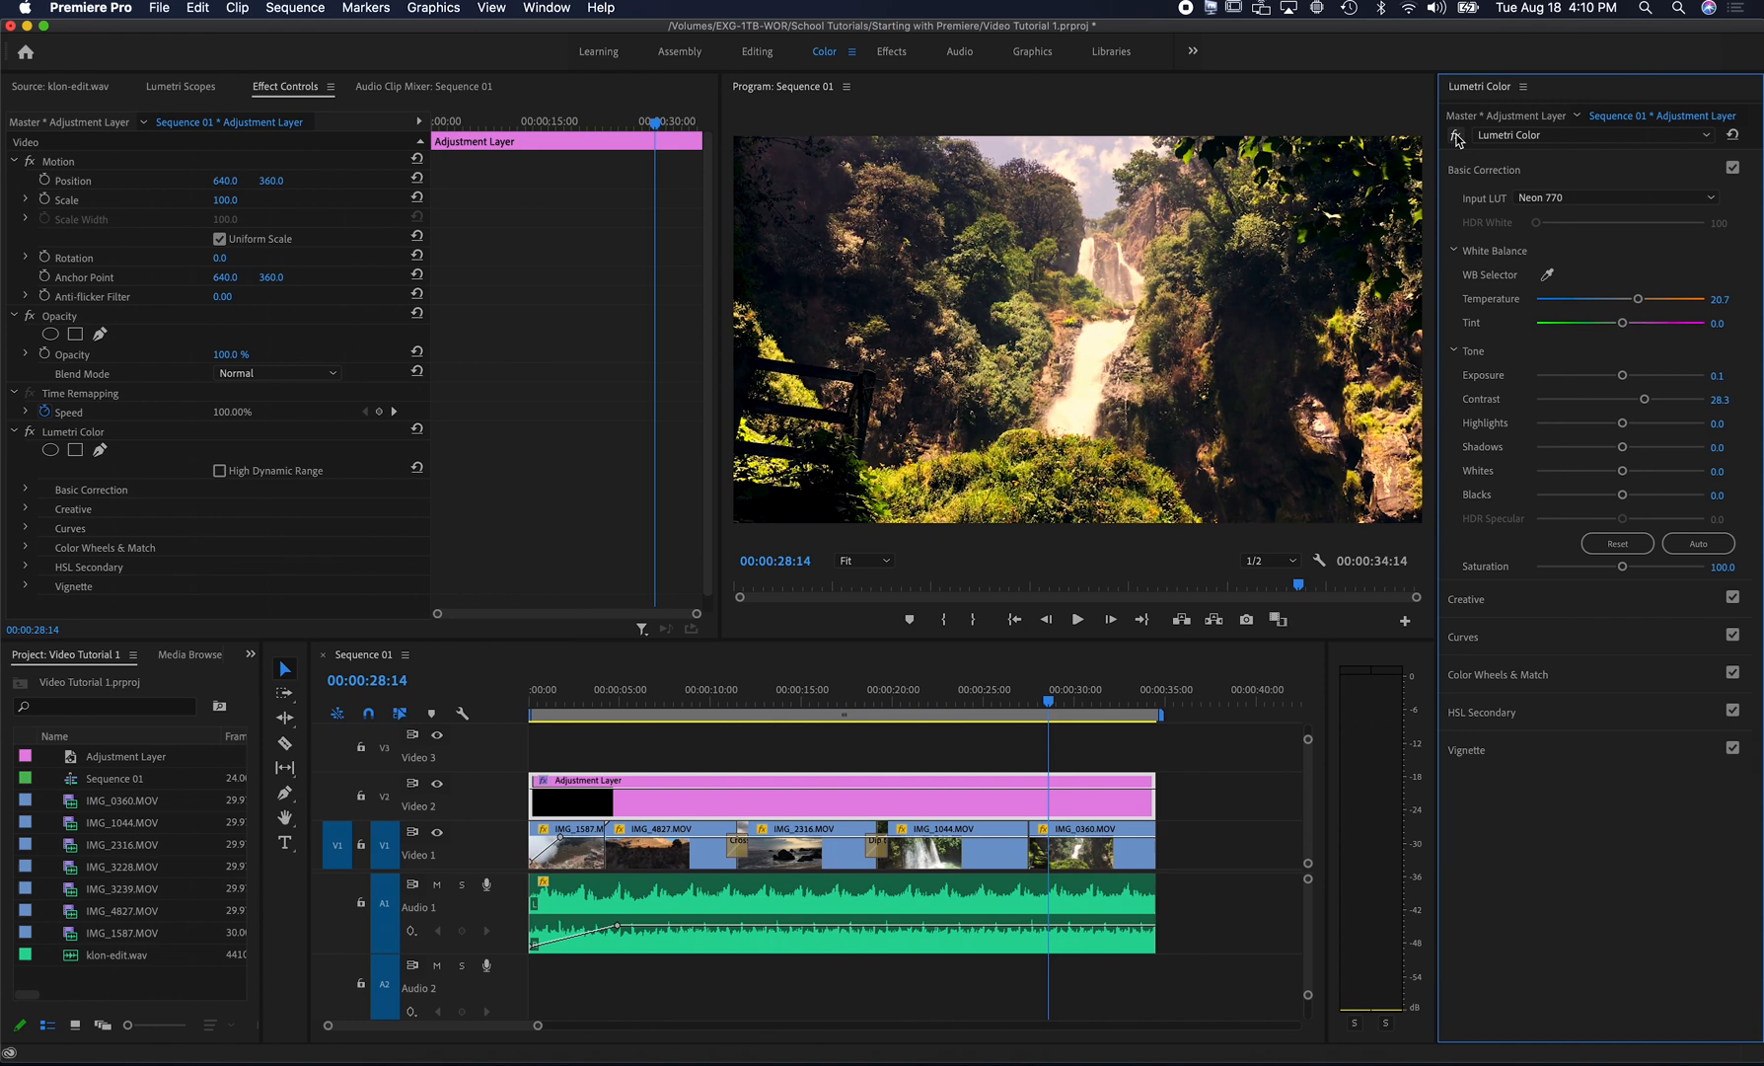
left_click(1456, 137)
left_click(1456, 138)
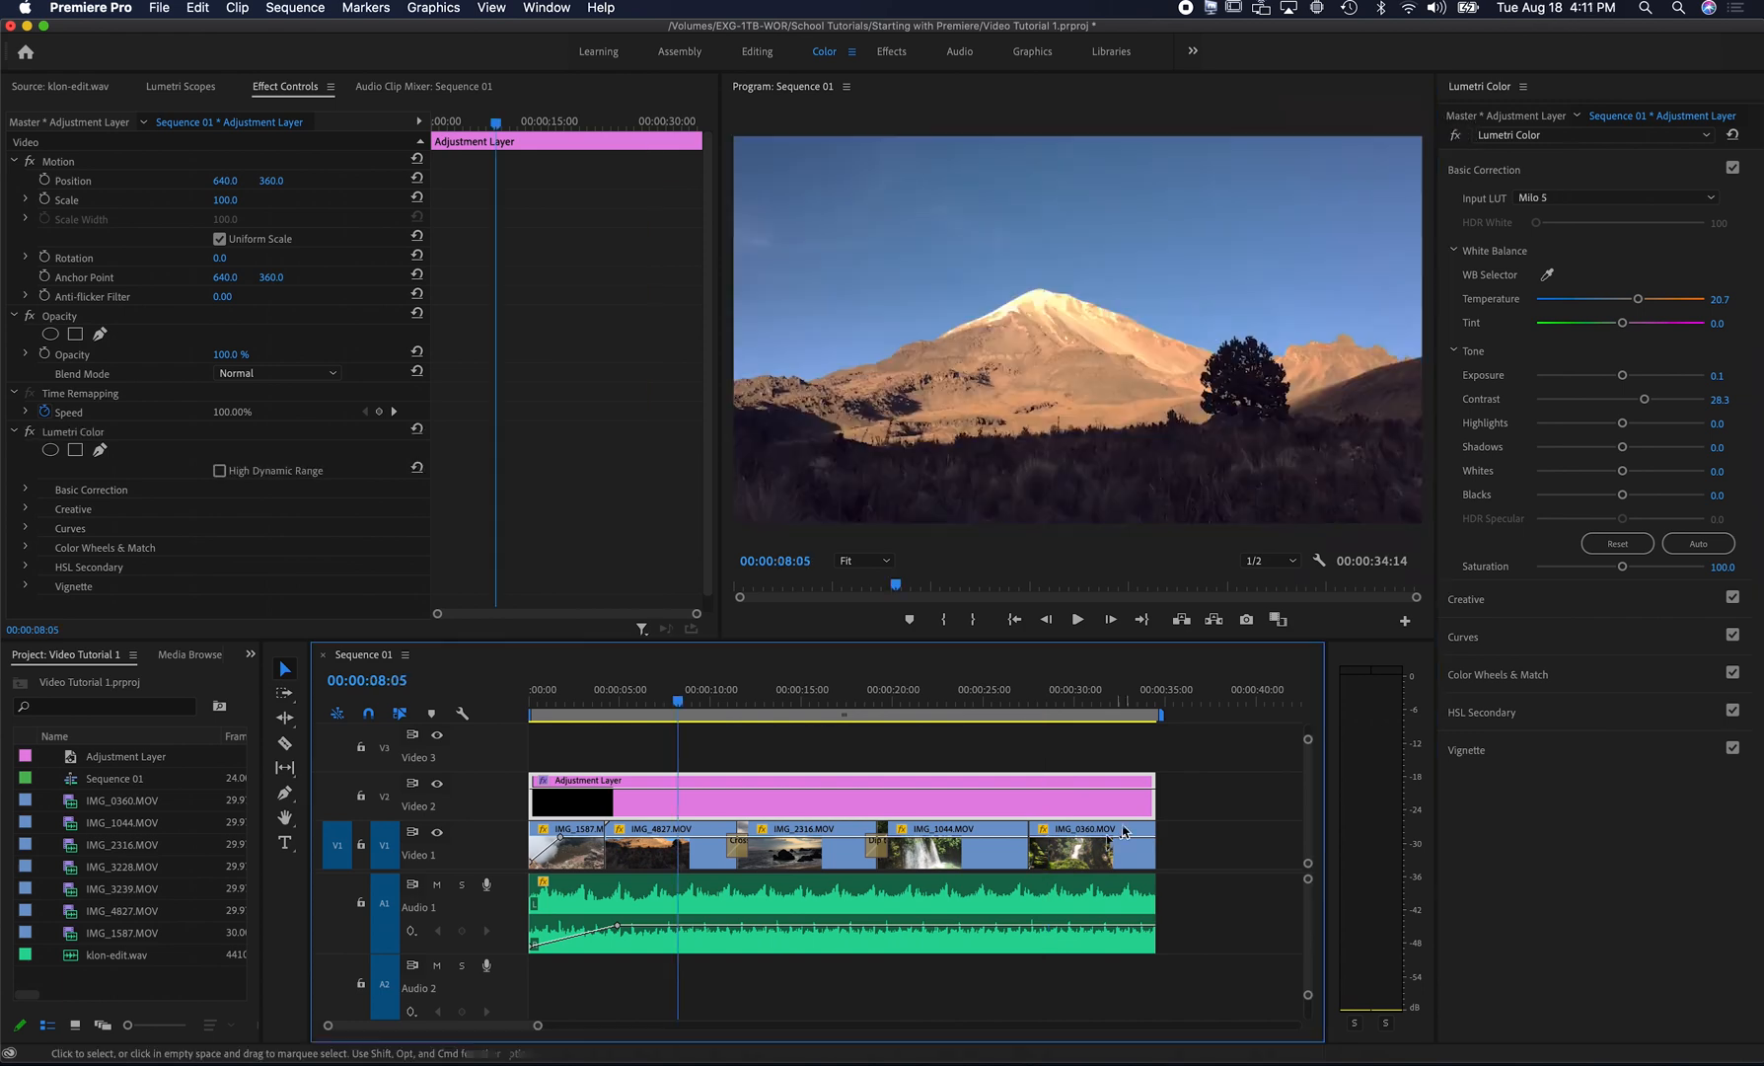
- Double the playback speed of the IMG_0360.MOV clip at the end of track V1, leaving its direction unreversed
left_click(1092, 831)
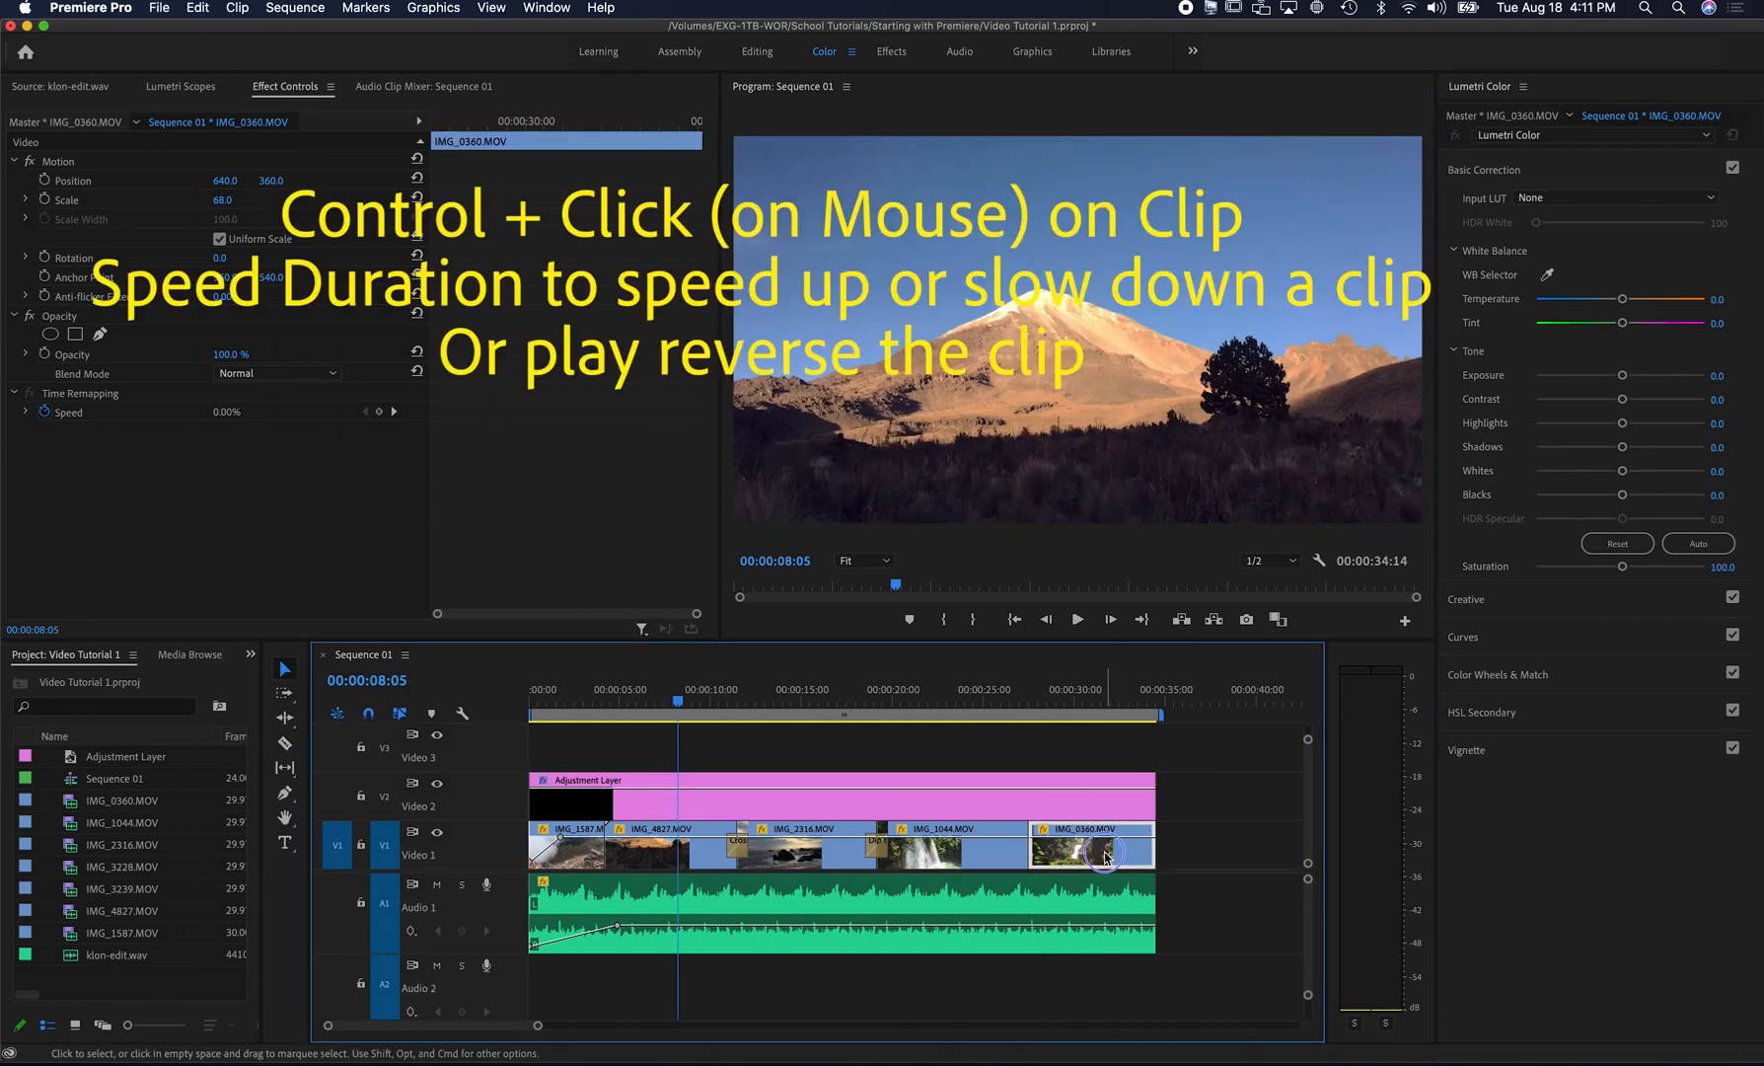
left_click(1104, 852, "ctrl")
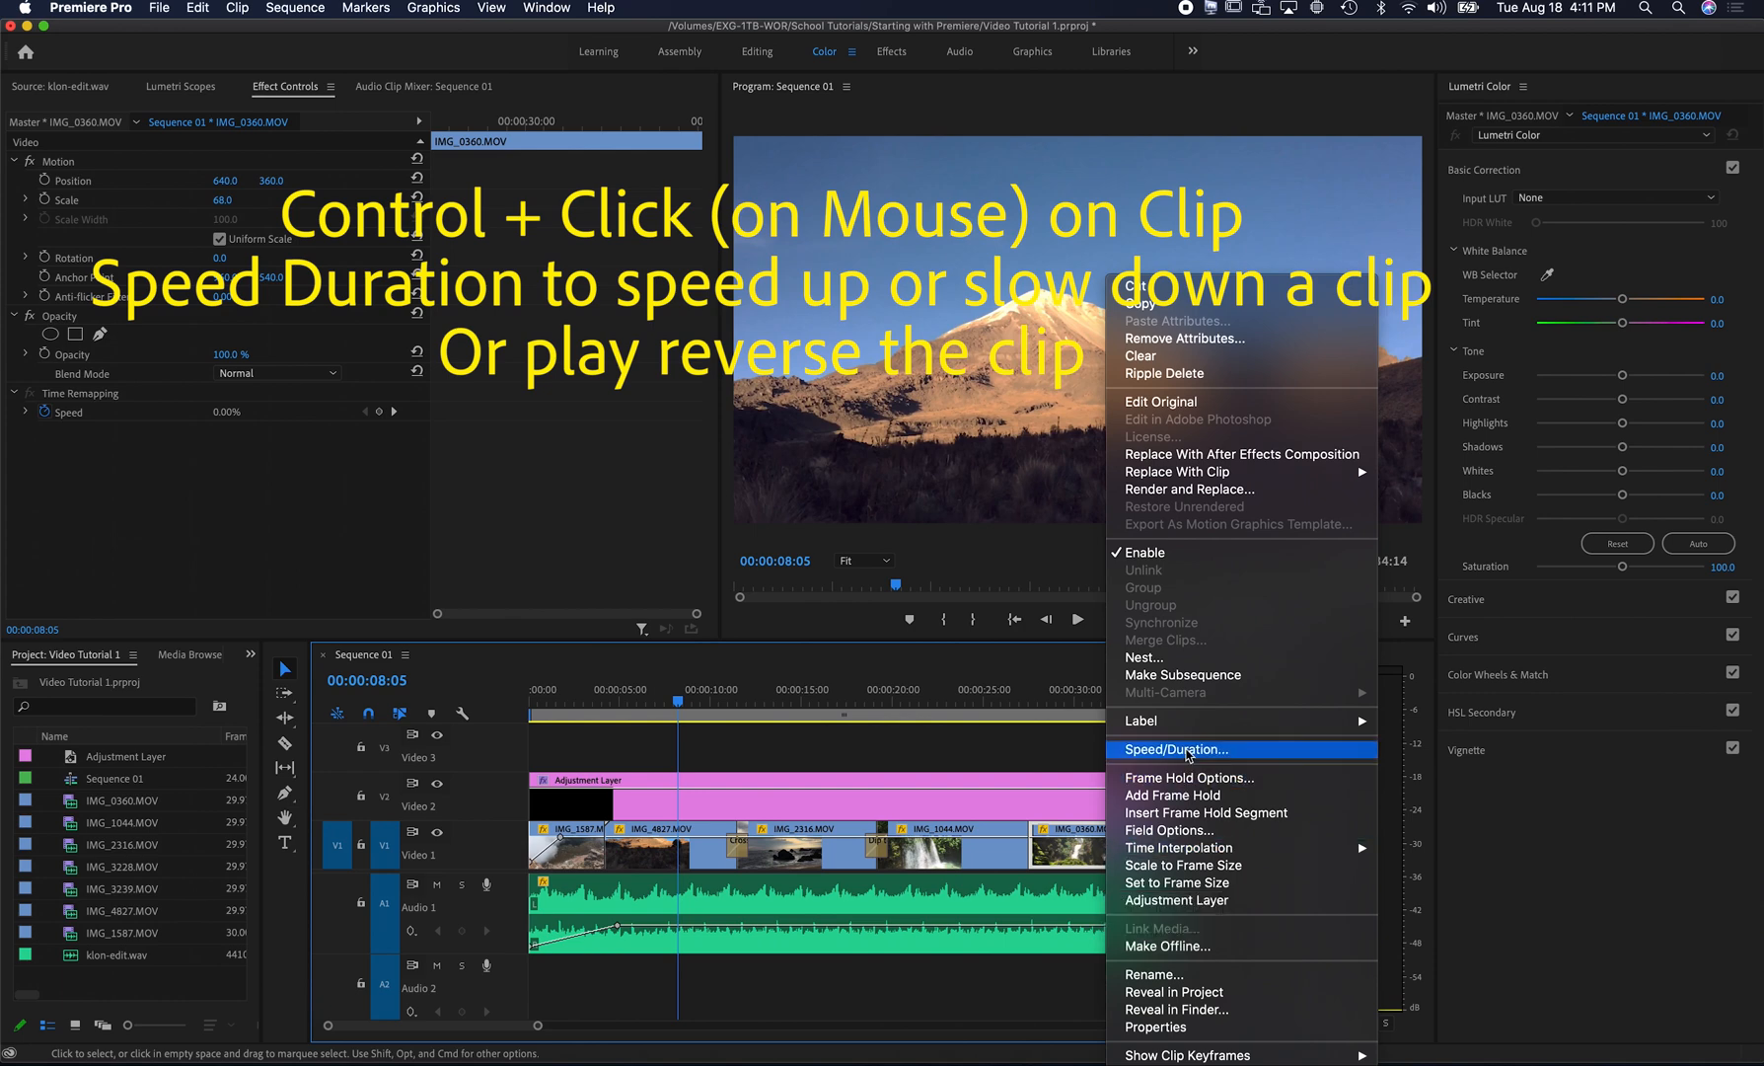
left_click(1181, 751)
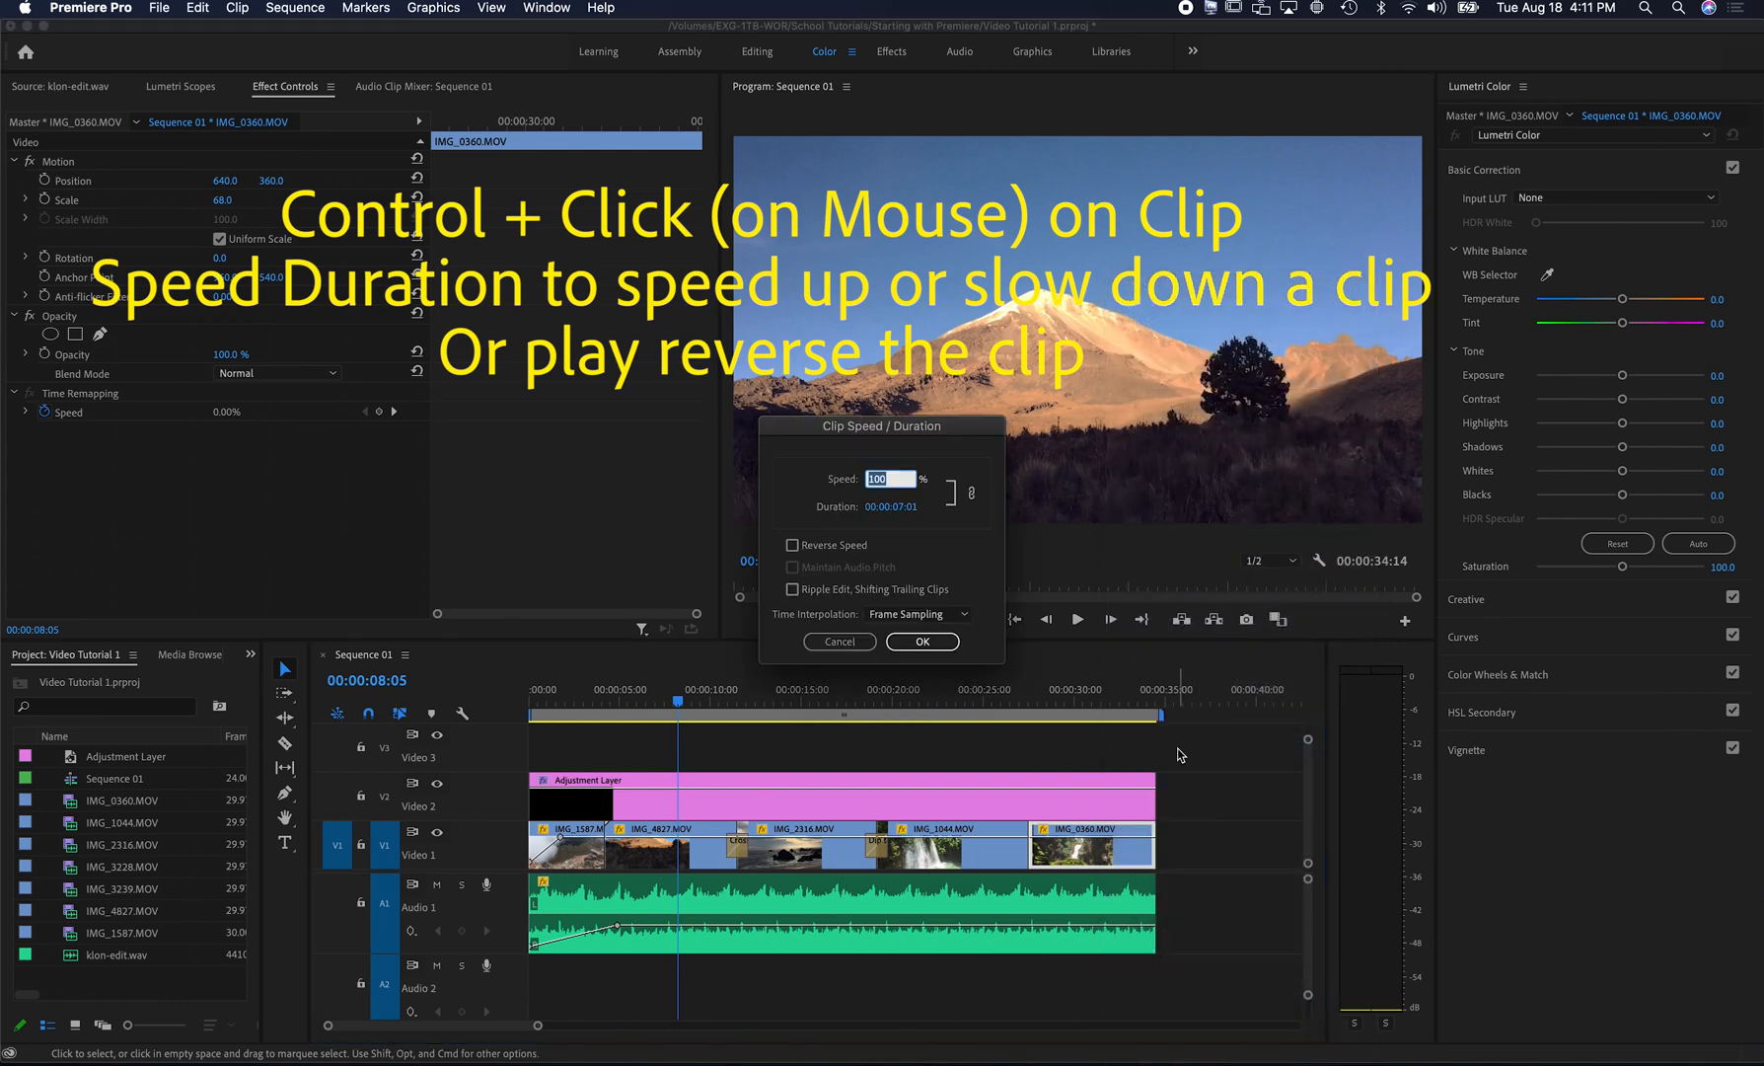
left_click(790, 545)
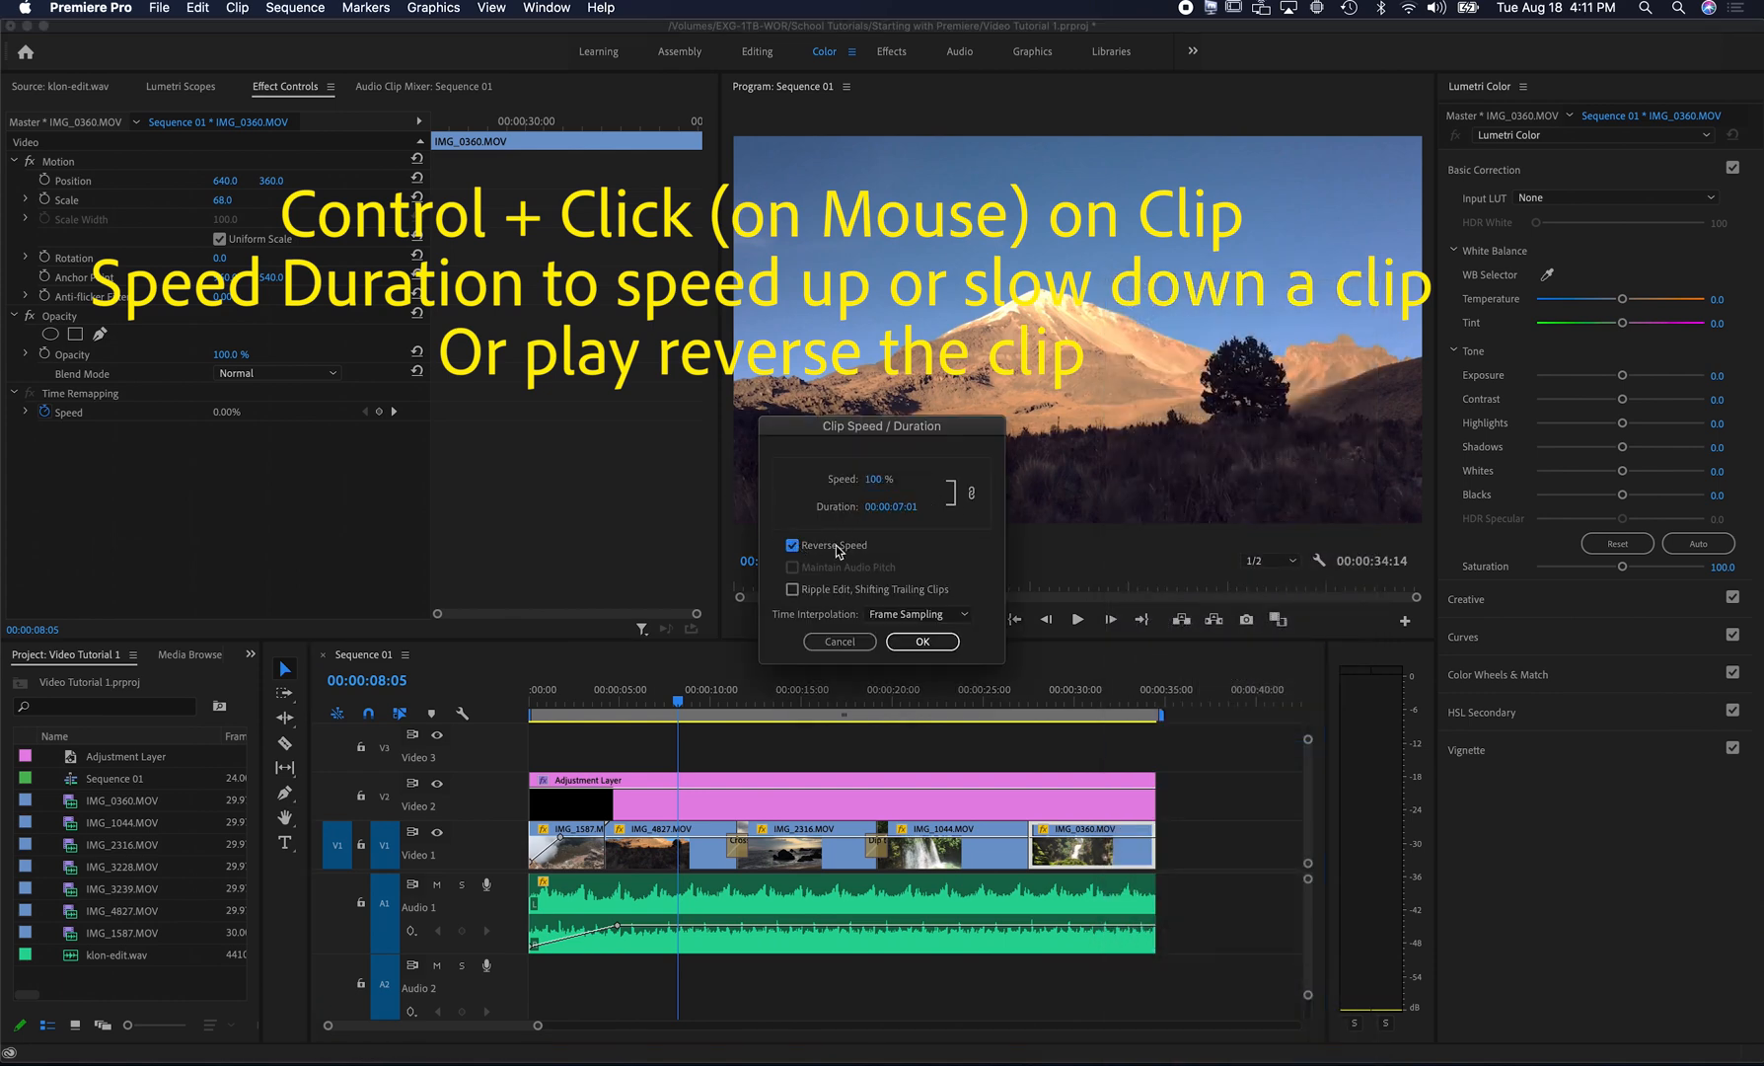
left_click(792, 545)
left_click(877, 487)
type("2")
left_click(923, 641)
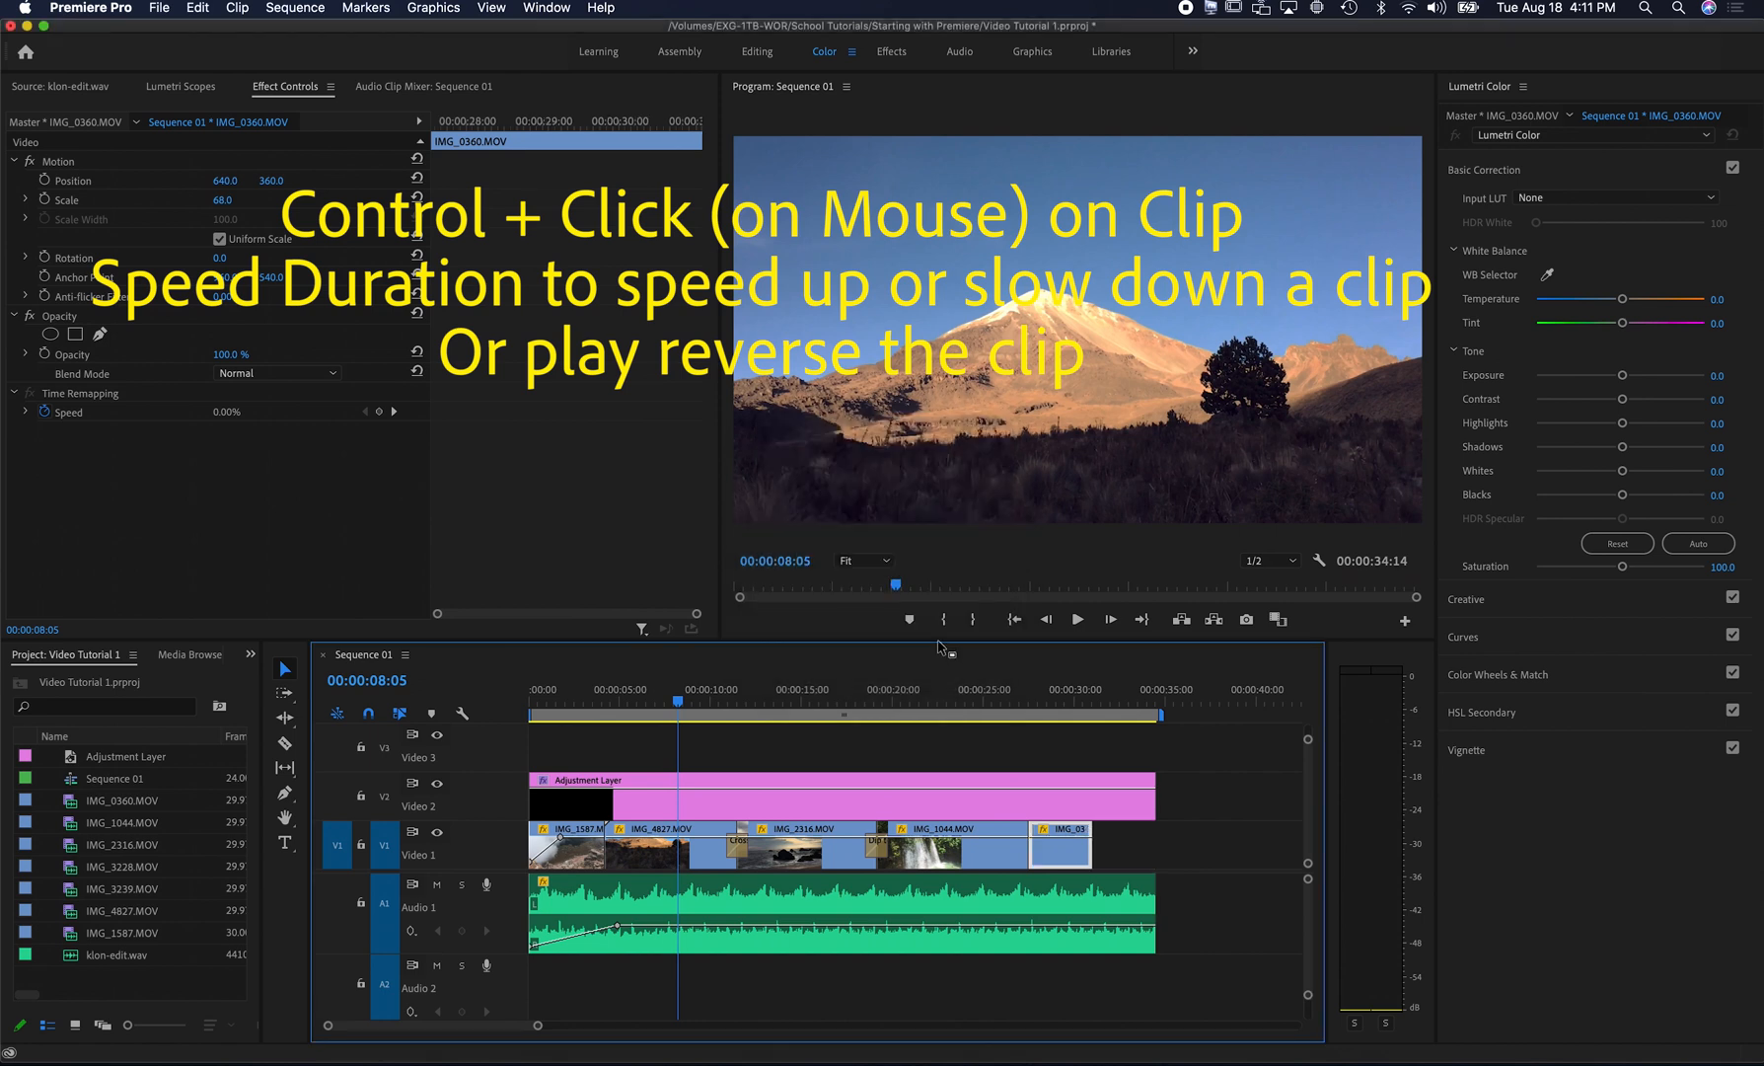
- Shorten the adjustment layer to the end of the IMG_0360.MOV clip and play back the end of the sequence
left_click_drag(1155, 789, 1092, 783)
left_click_drag(1056, 702, 1026, 700)
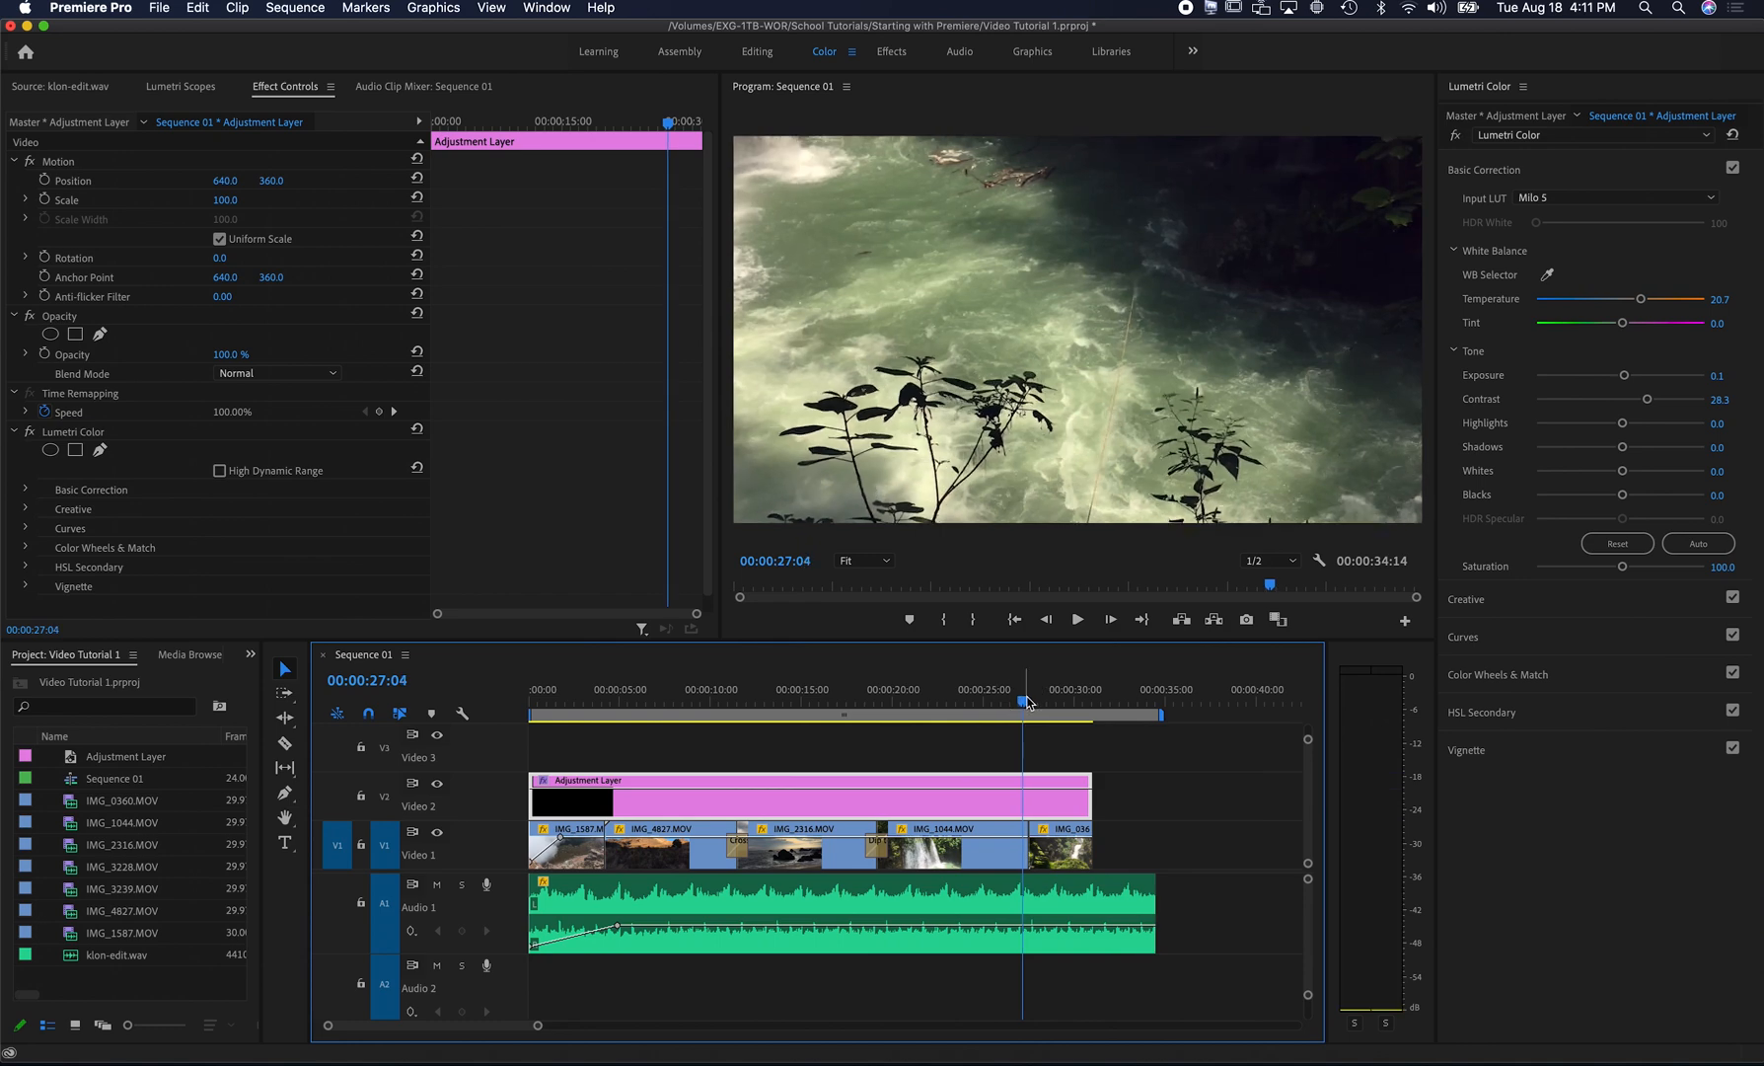
key("space")
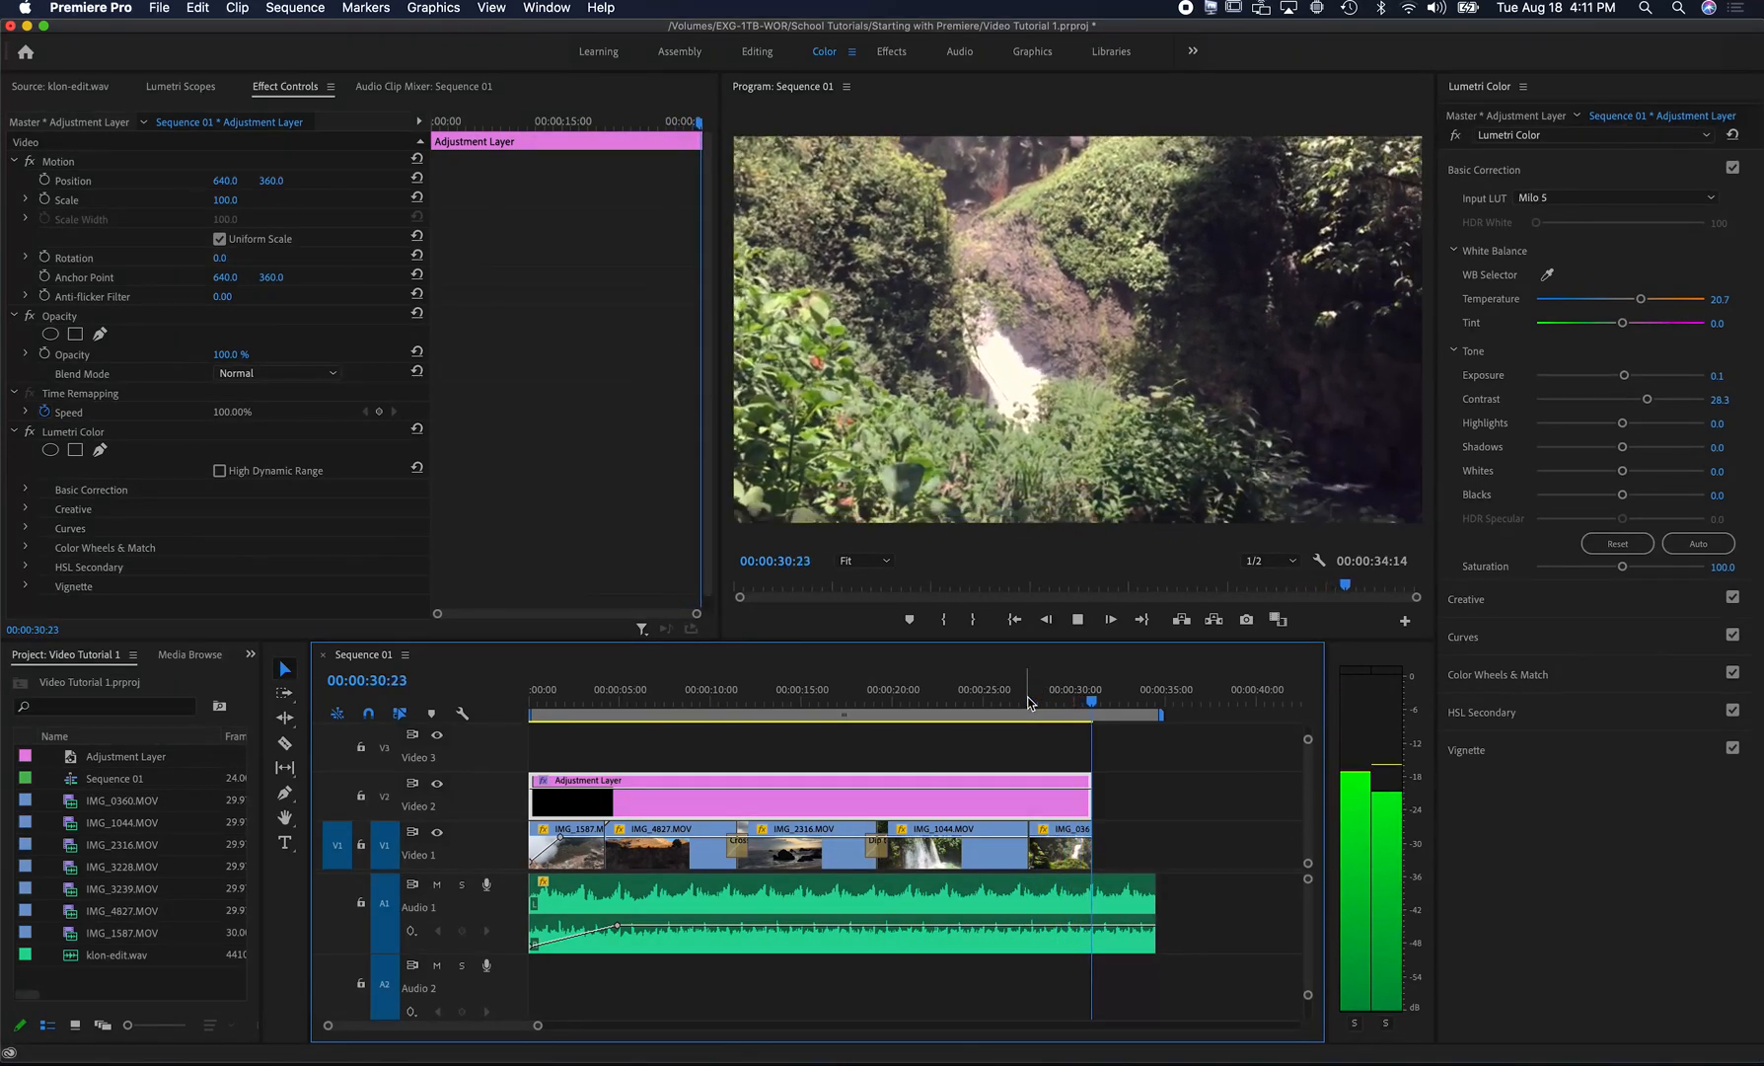
key("space")
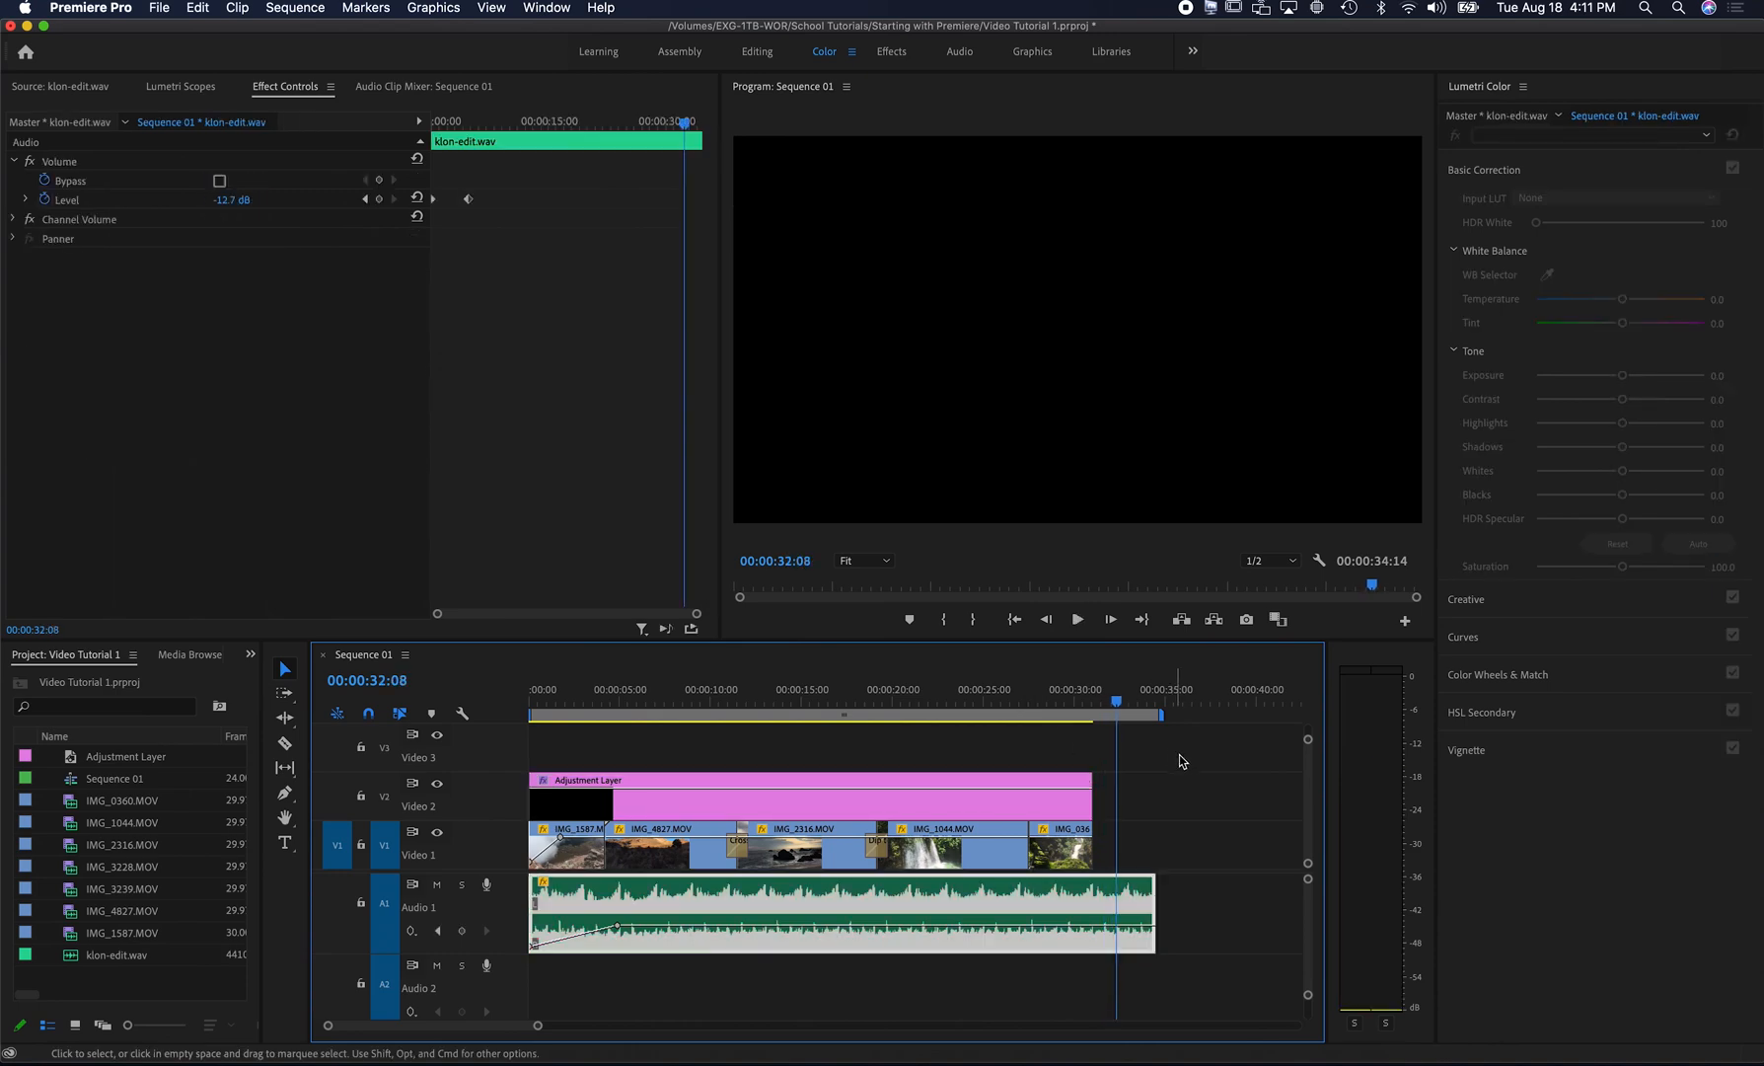
- Trim the end of the soundtrack on track A1 to match the end of the last video clip
left_click(1224, 781)
left_click(1067, 696)
left_click_drag(1173, 903, 1090, 895)
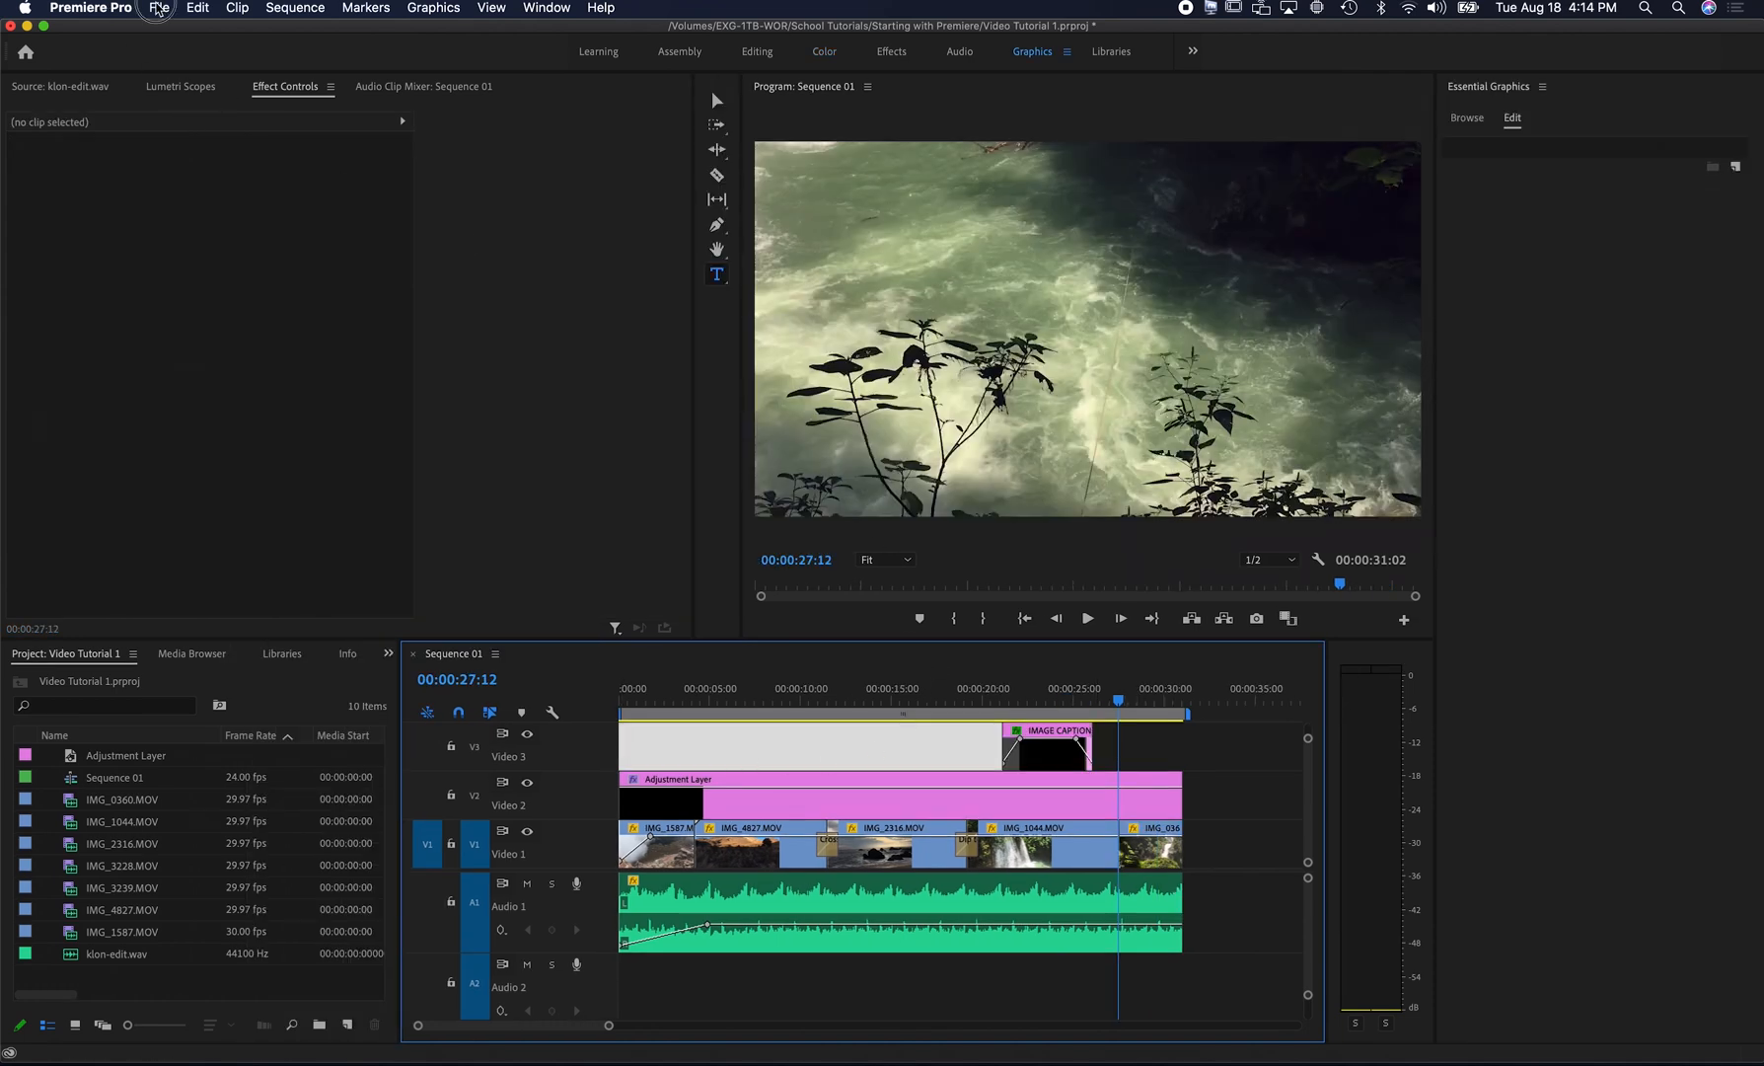
- Open the media export settings for the sequence and choose the Vimeo 720p HD preset in H.264 format
left_click(159, 8)
mouse_move(250, 528)
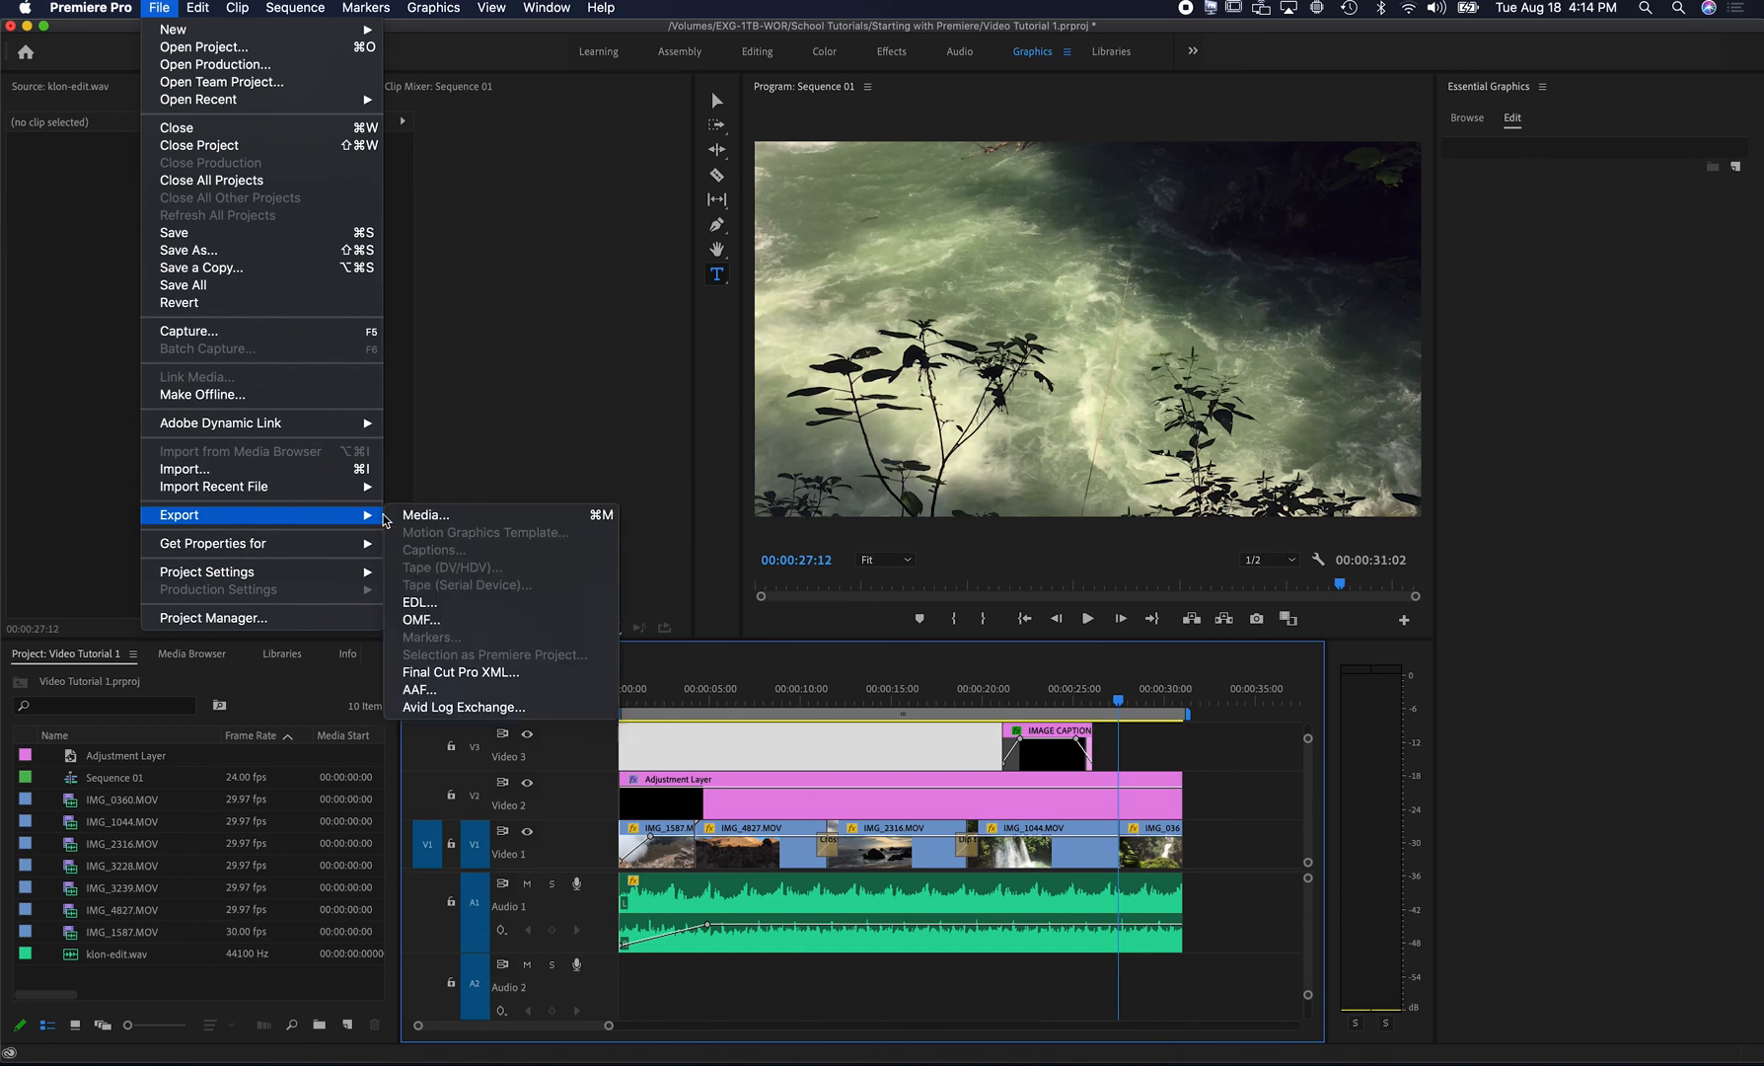
left_click(435, 507)
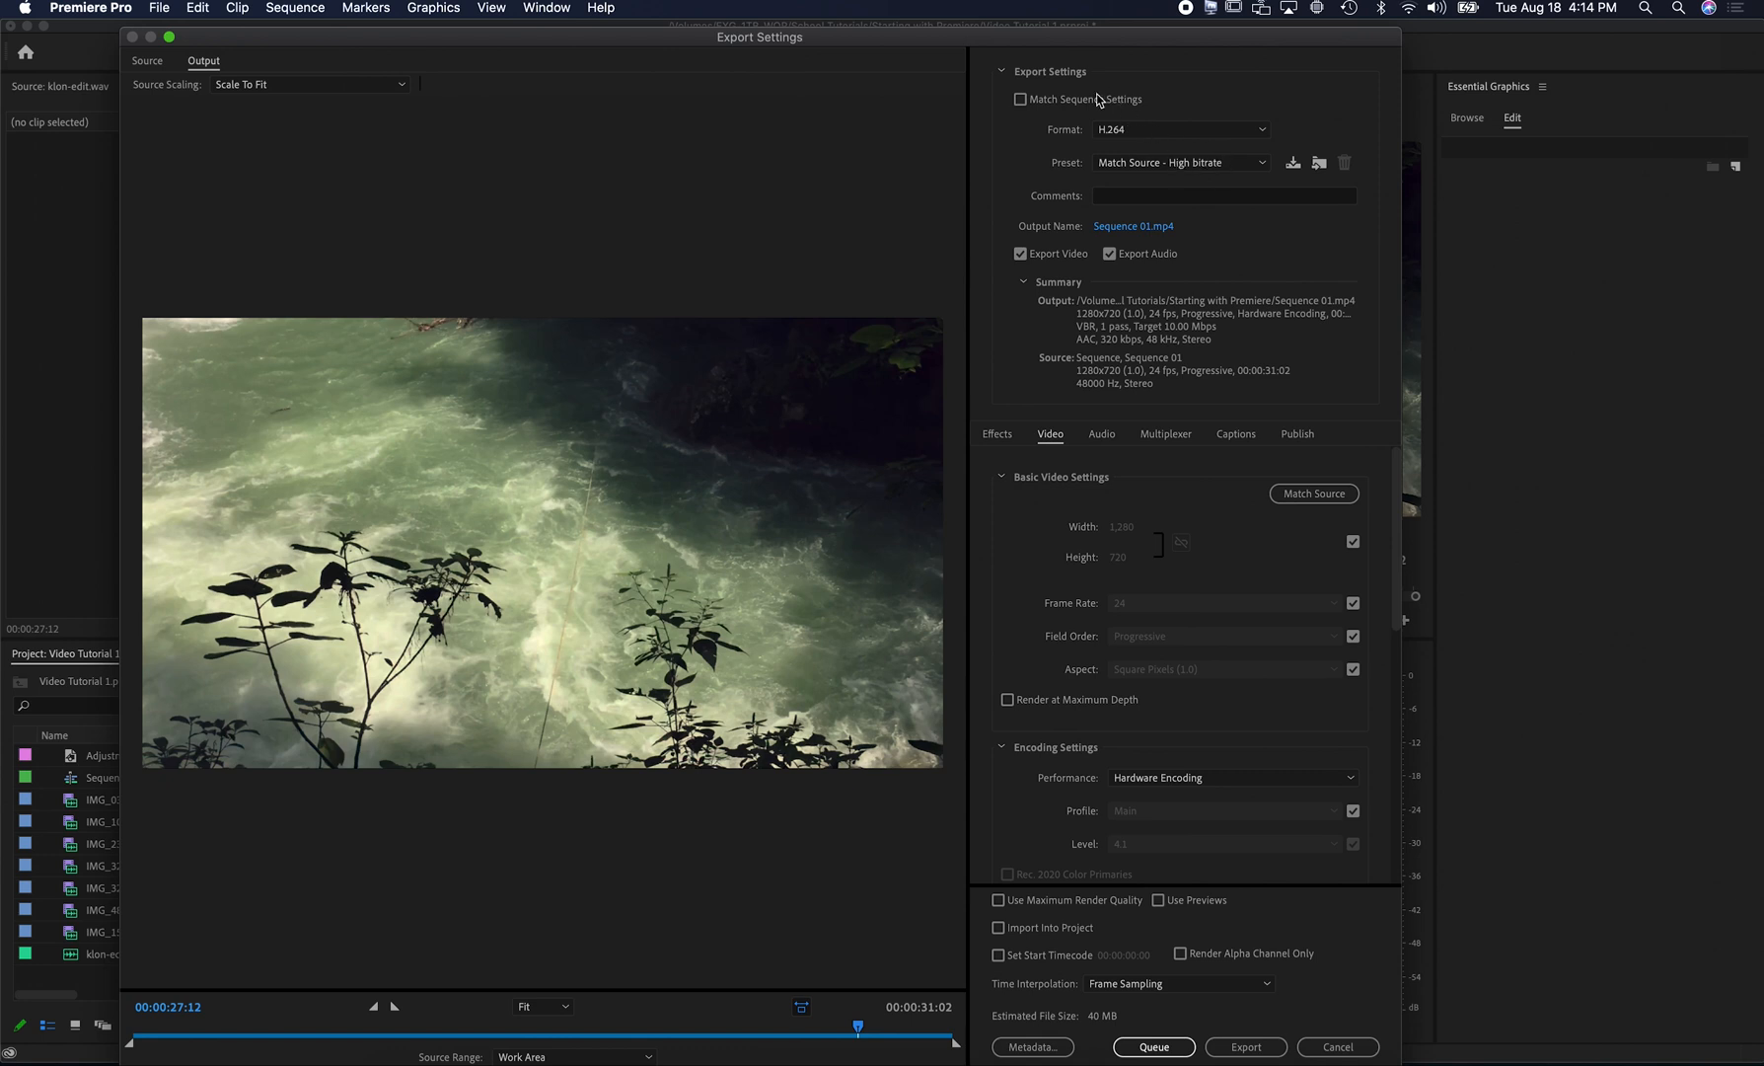
left_click(1139, 162)
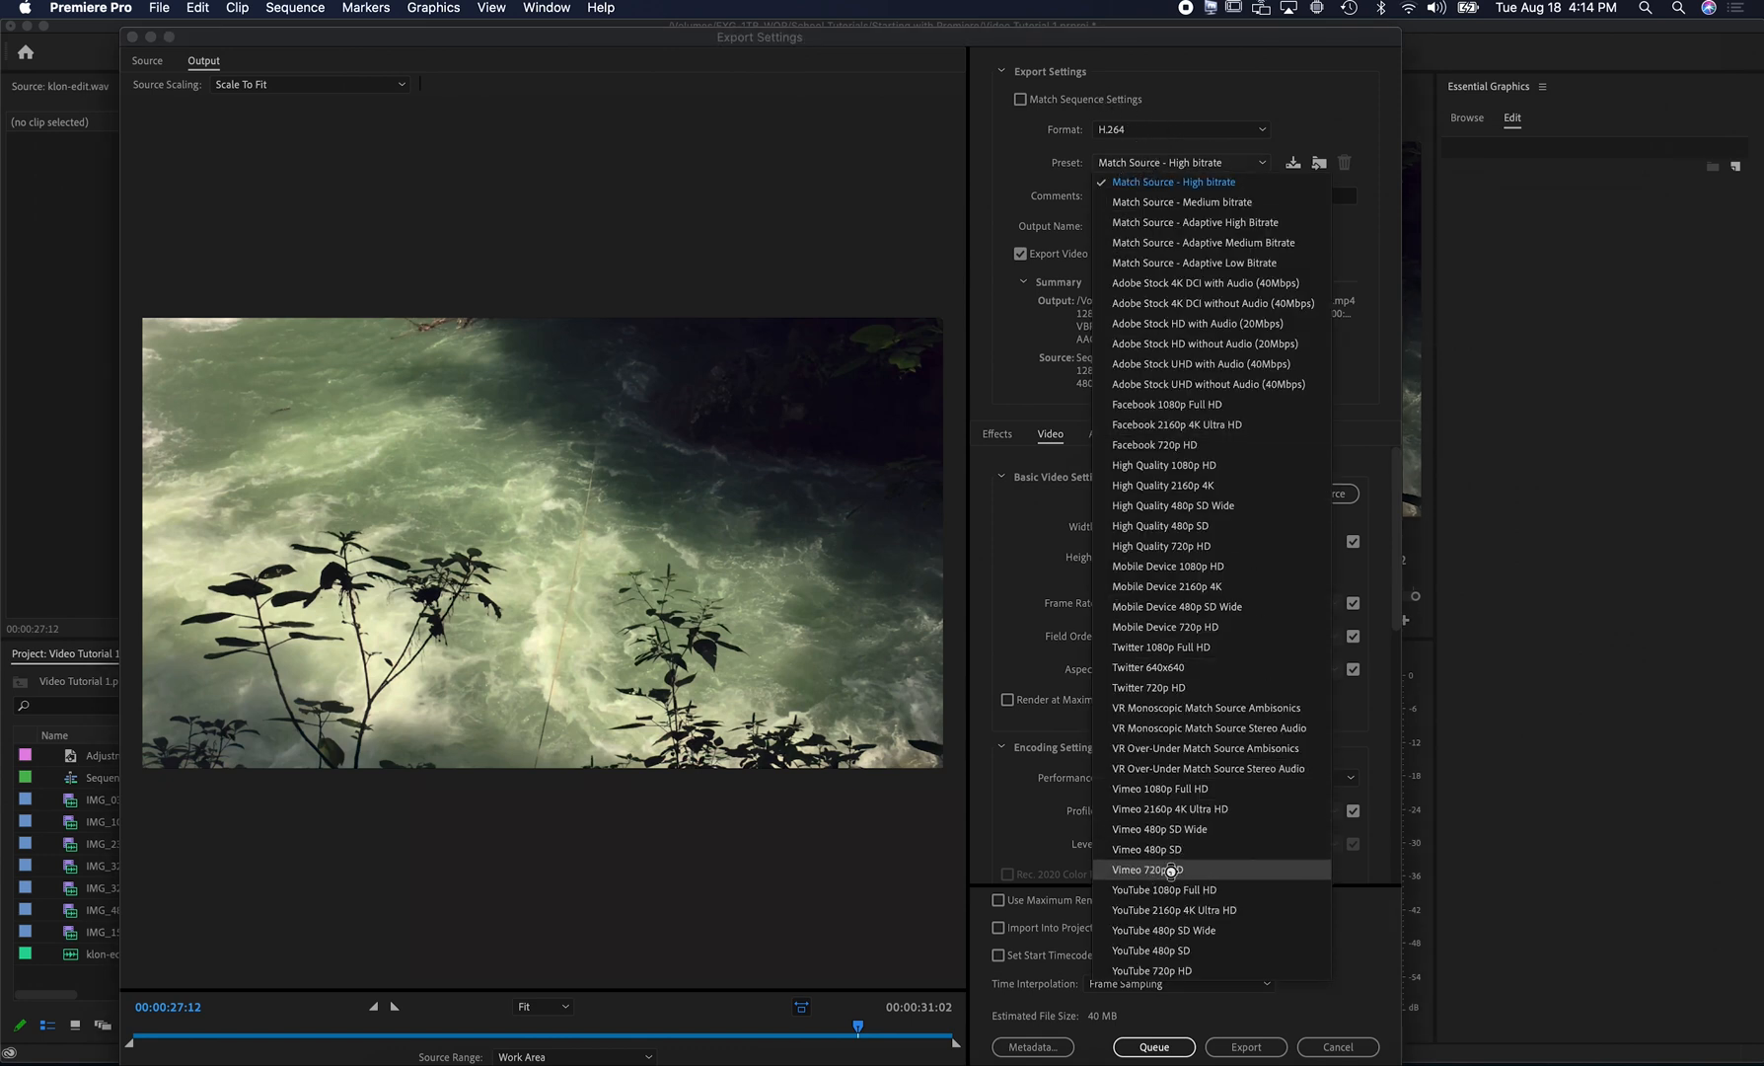
left_click(1173, 870)
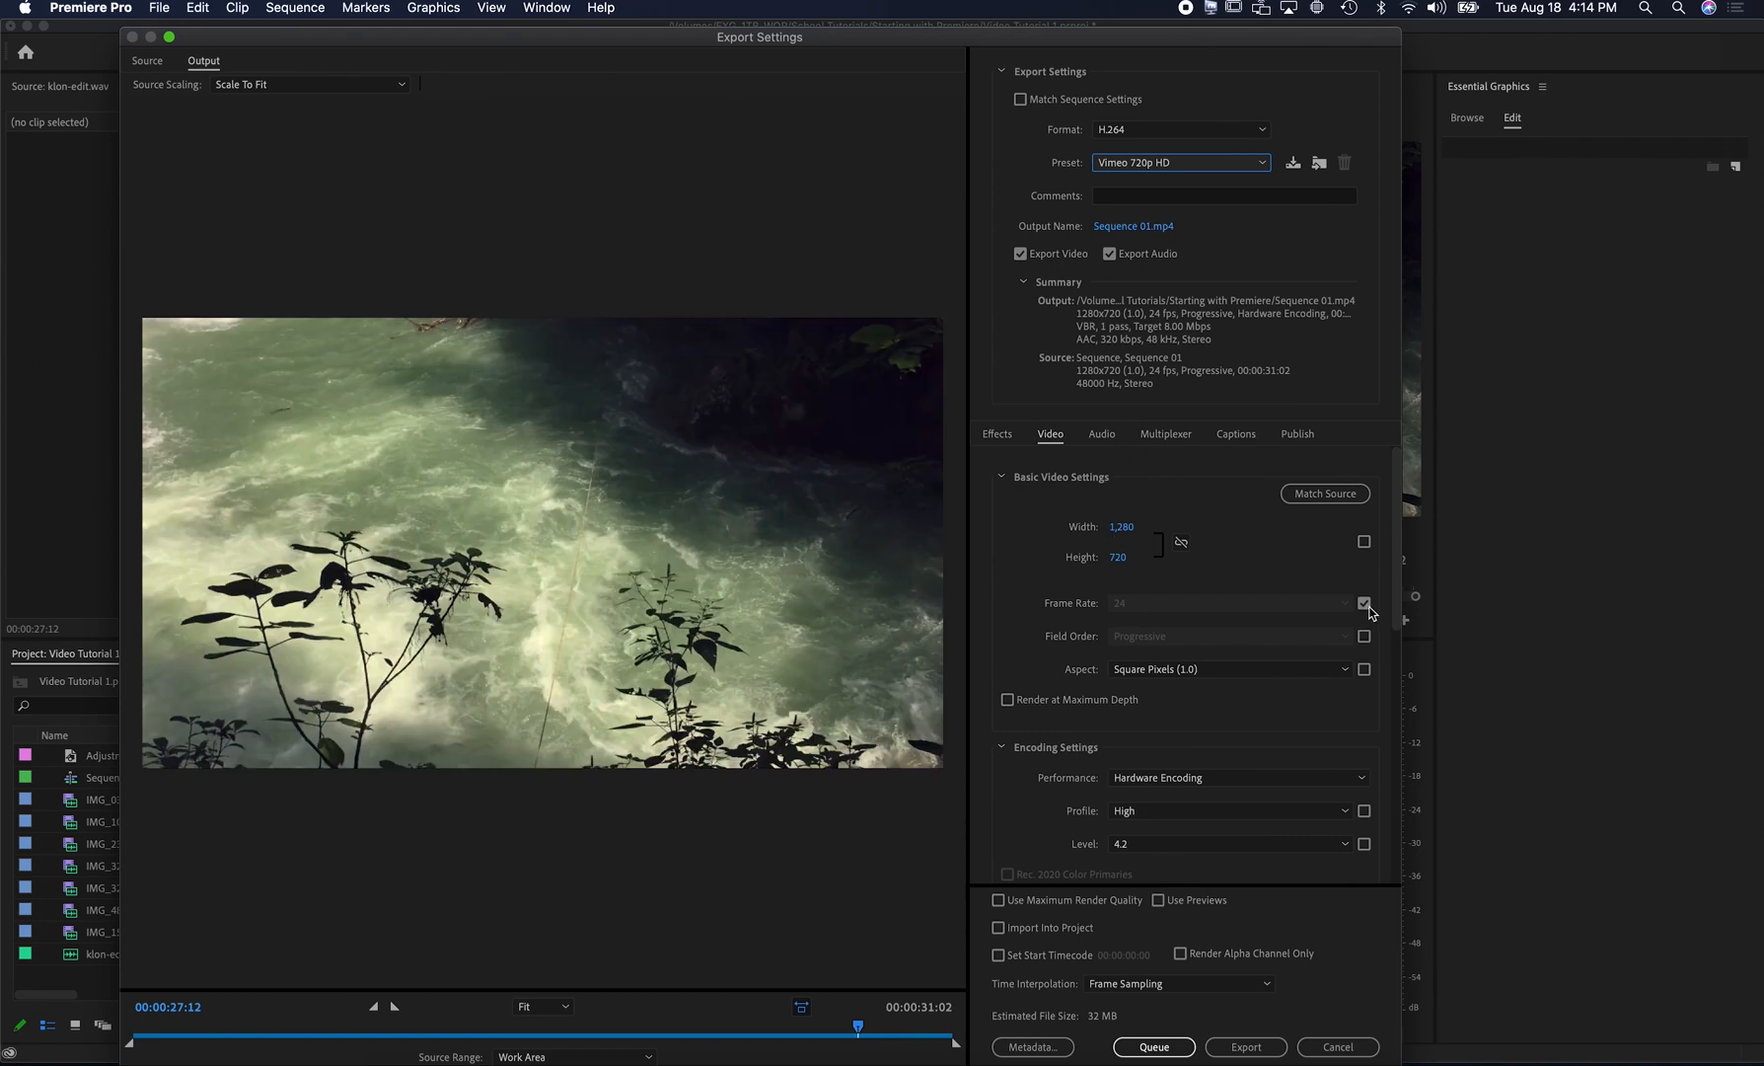
- Name the output file Tutorial Video Export 1 in the Starting with Premiere folder and export the video
left_click(1143, 227)
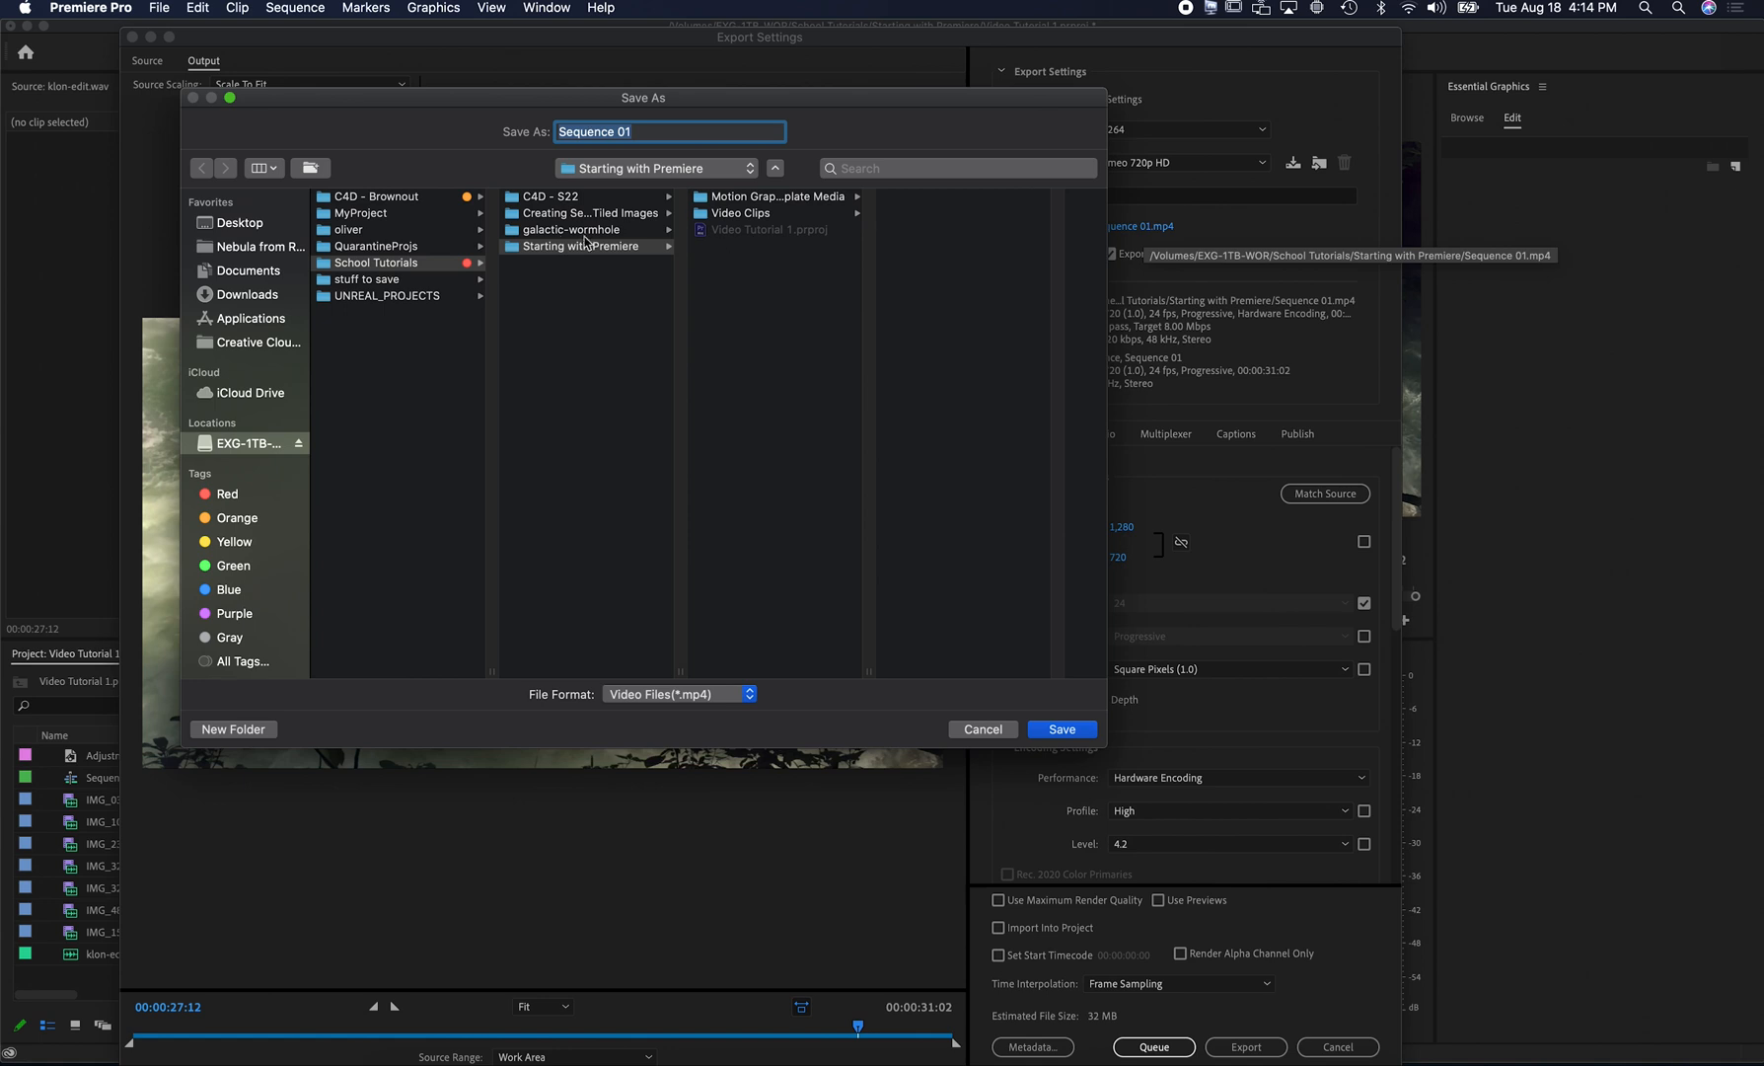
left_click(745, 261)
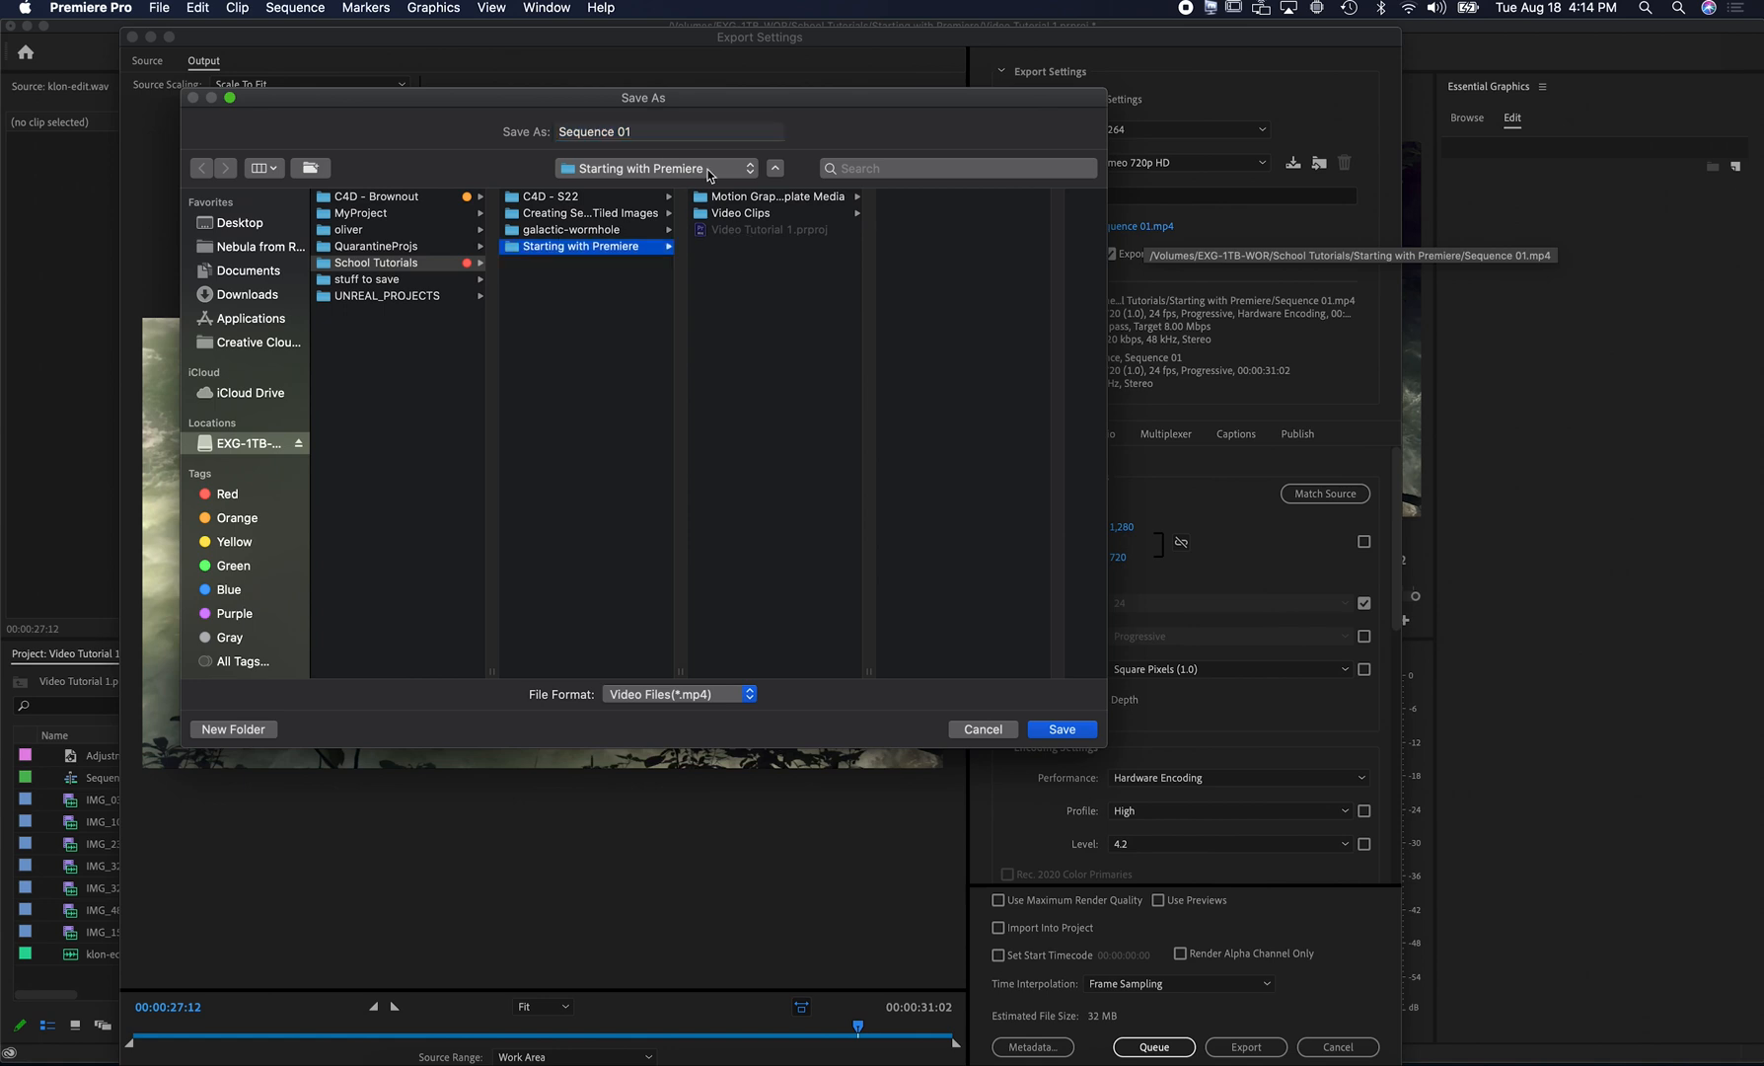
left_click(649, 133)
type("Tutorial")
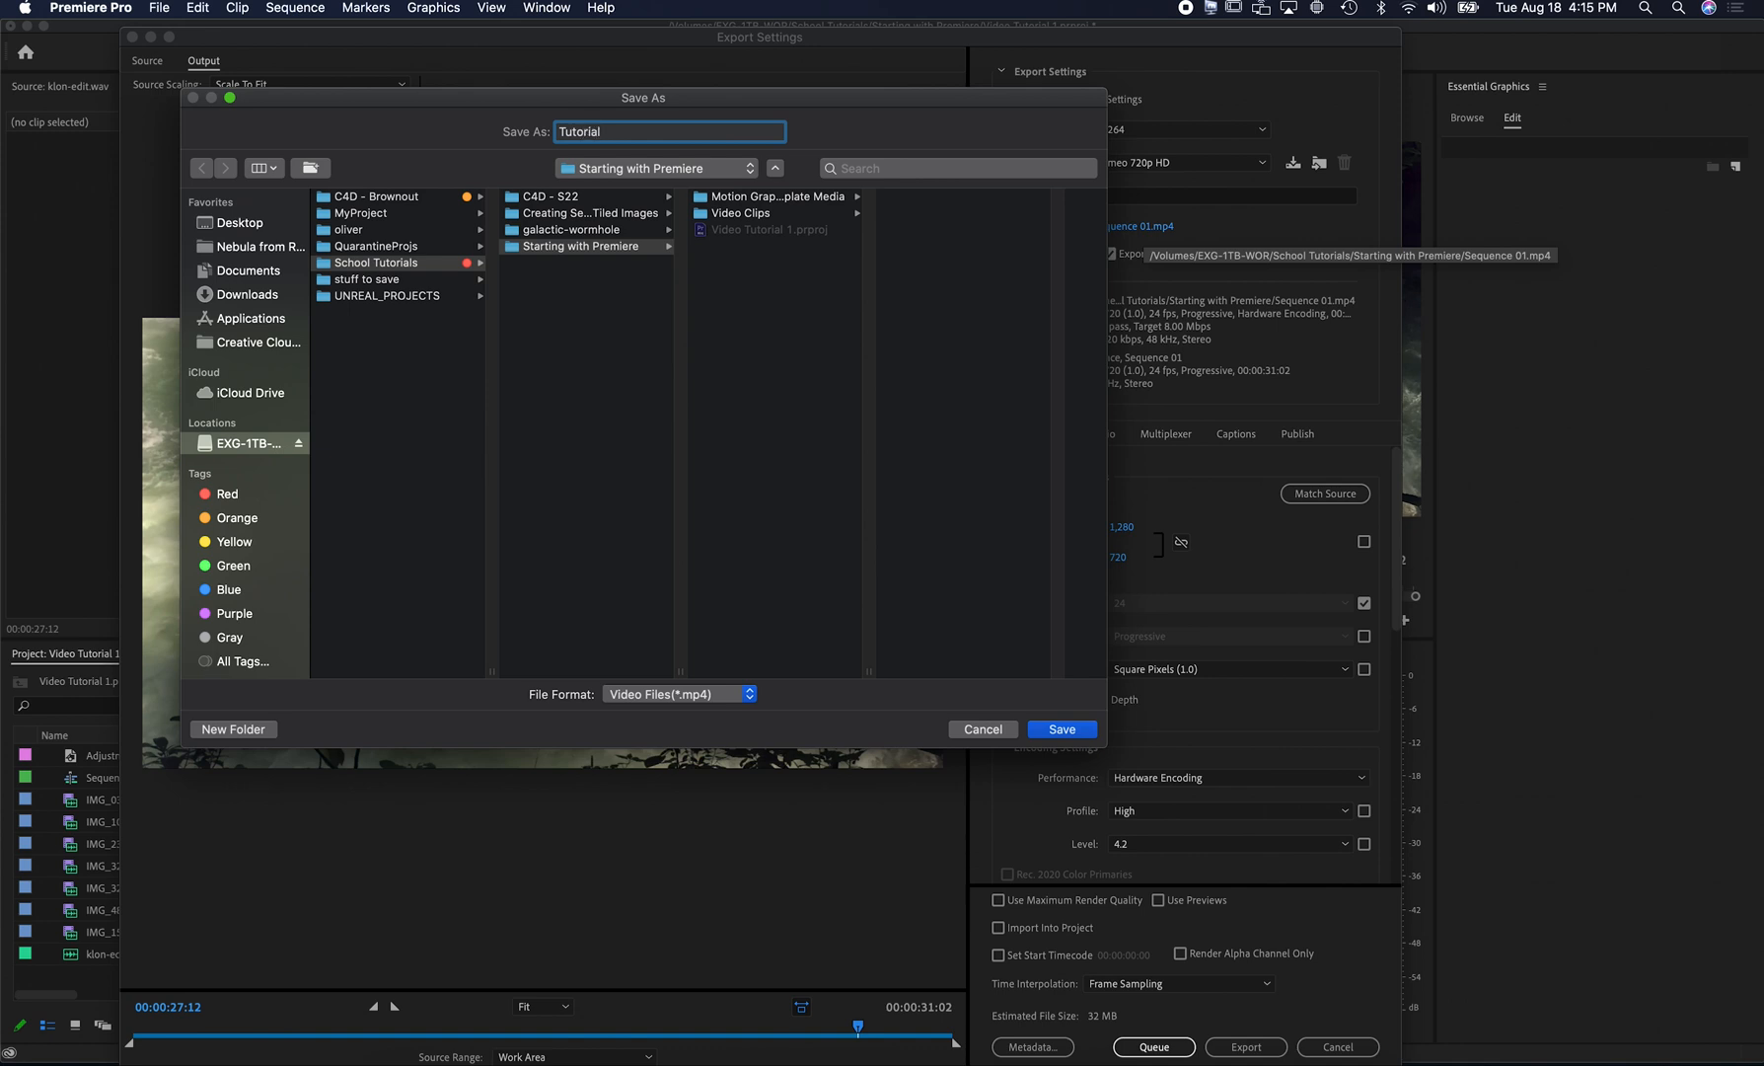
type(" Video Export 1")
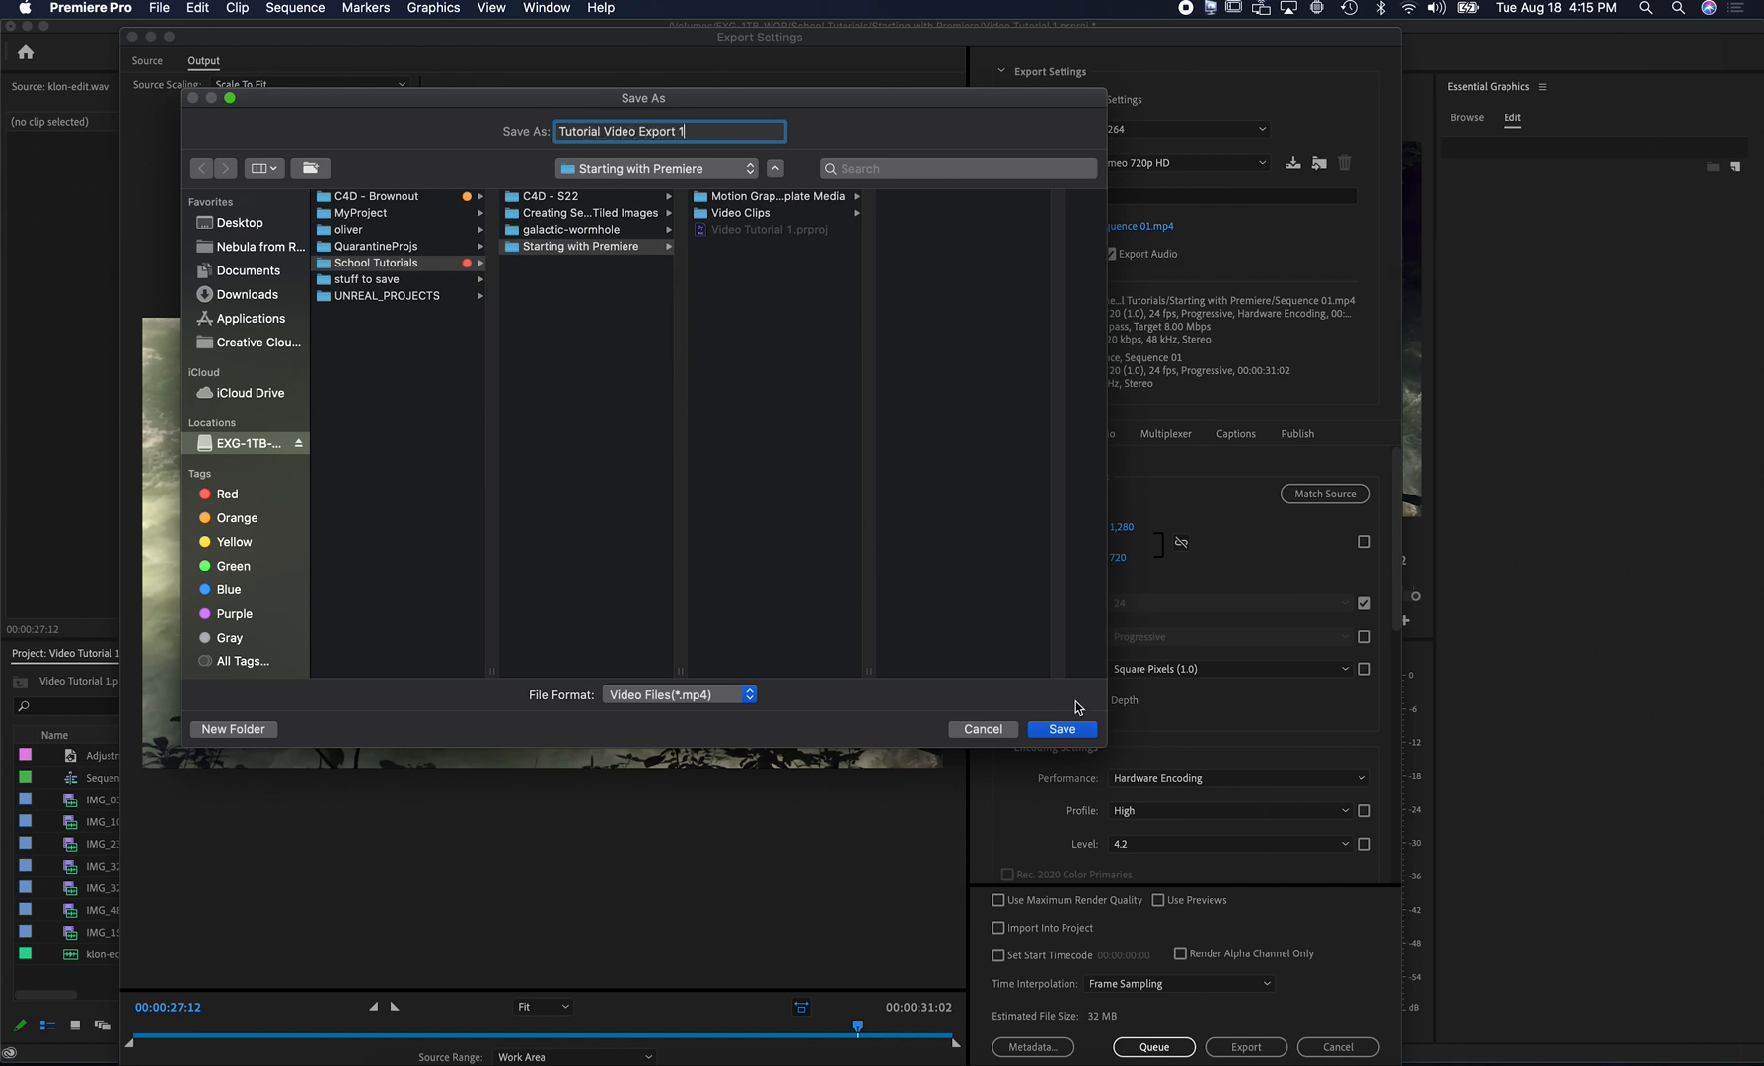
left_click(1062, 729)
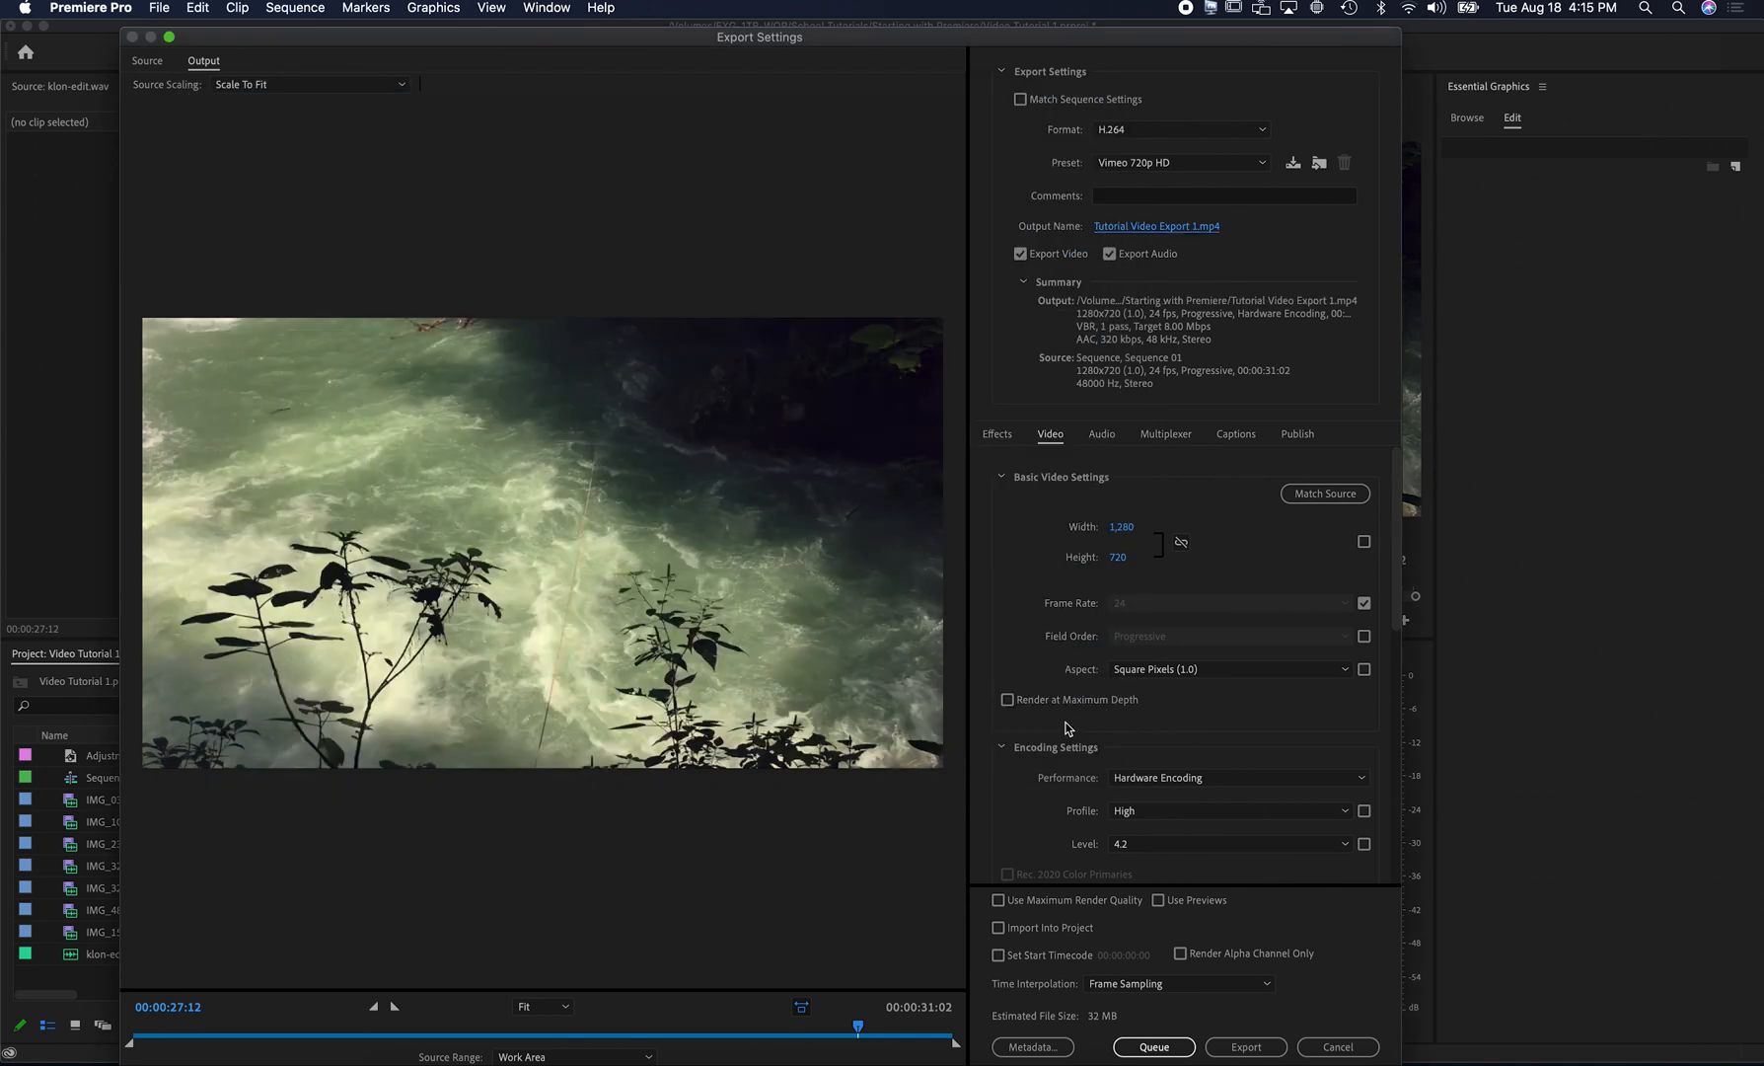
left_click(1249, 1046)
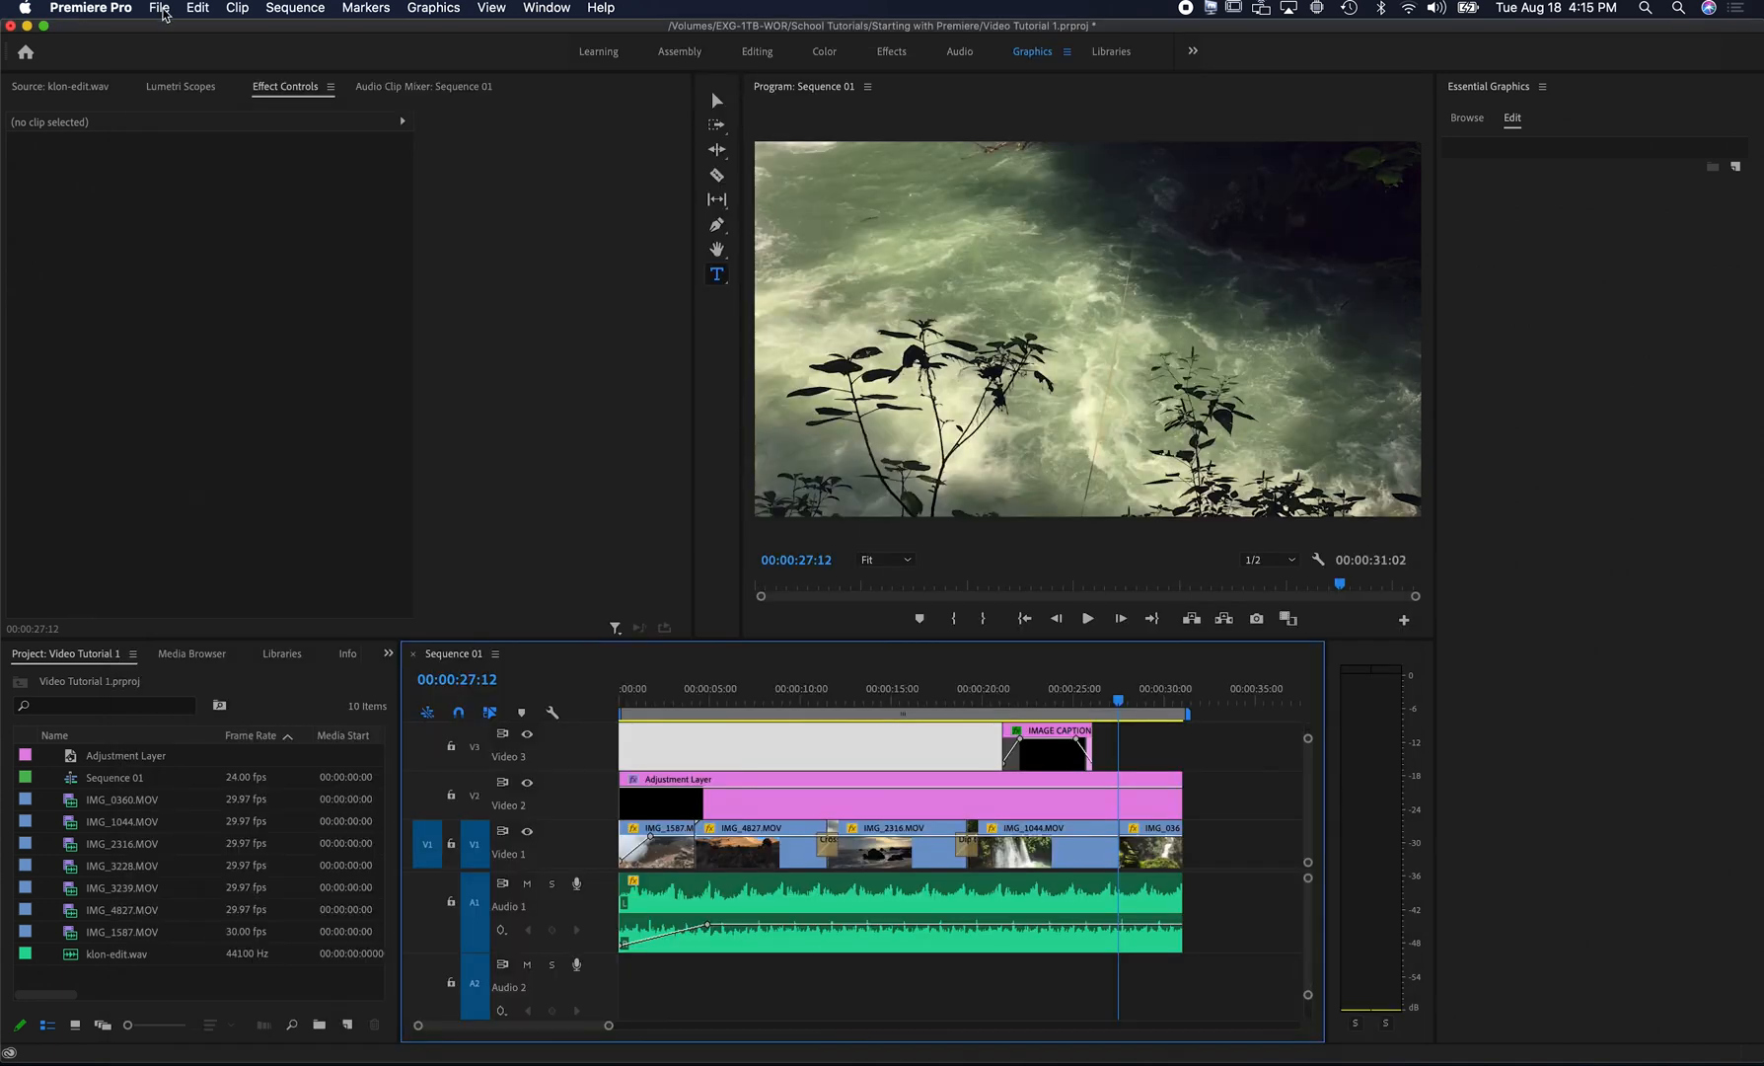
- Close the Video Tutorial 1 project and save its changes
left_click(161, 9)
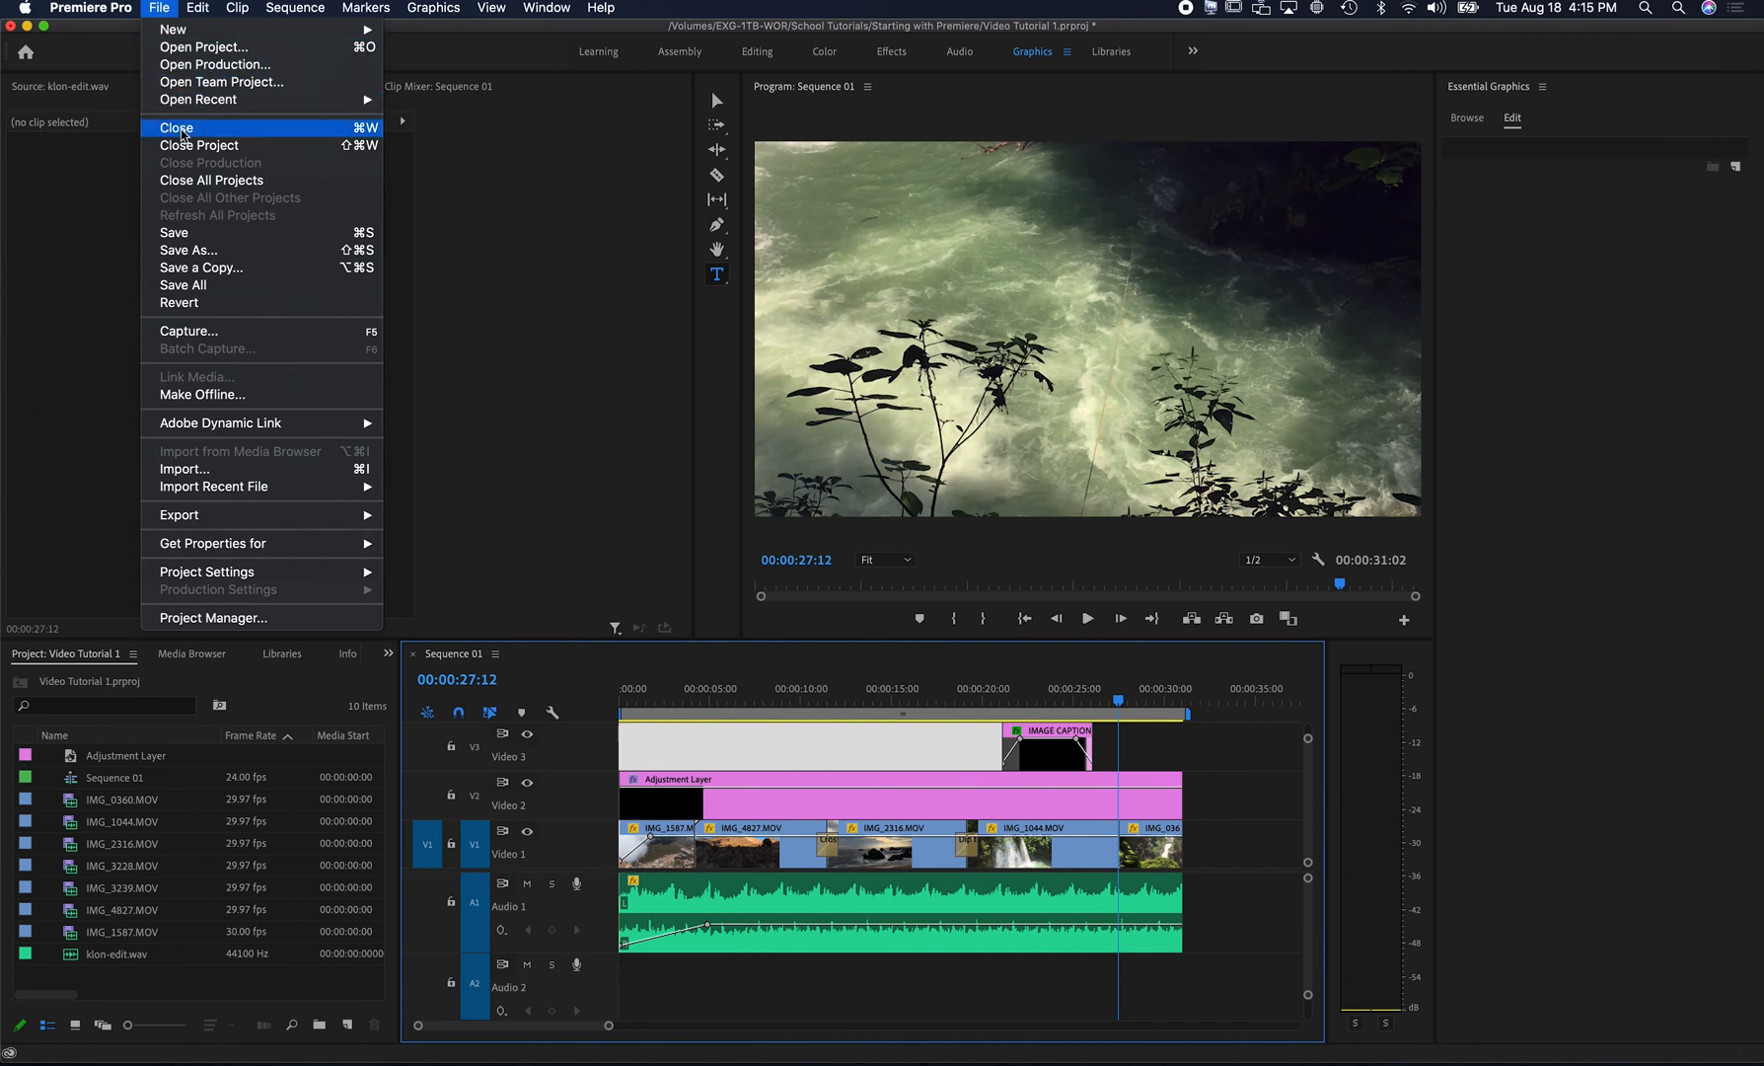
left_click(188, 145)
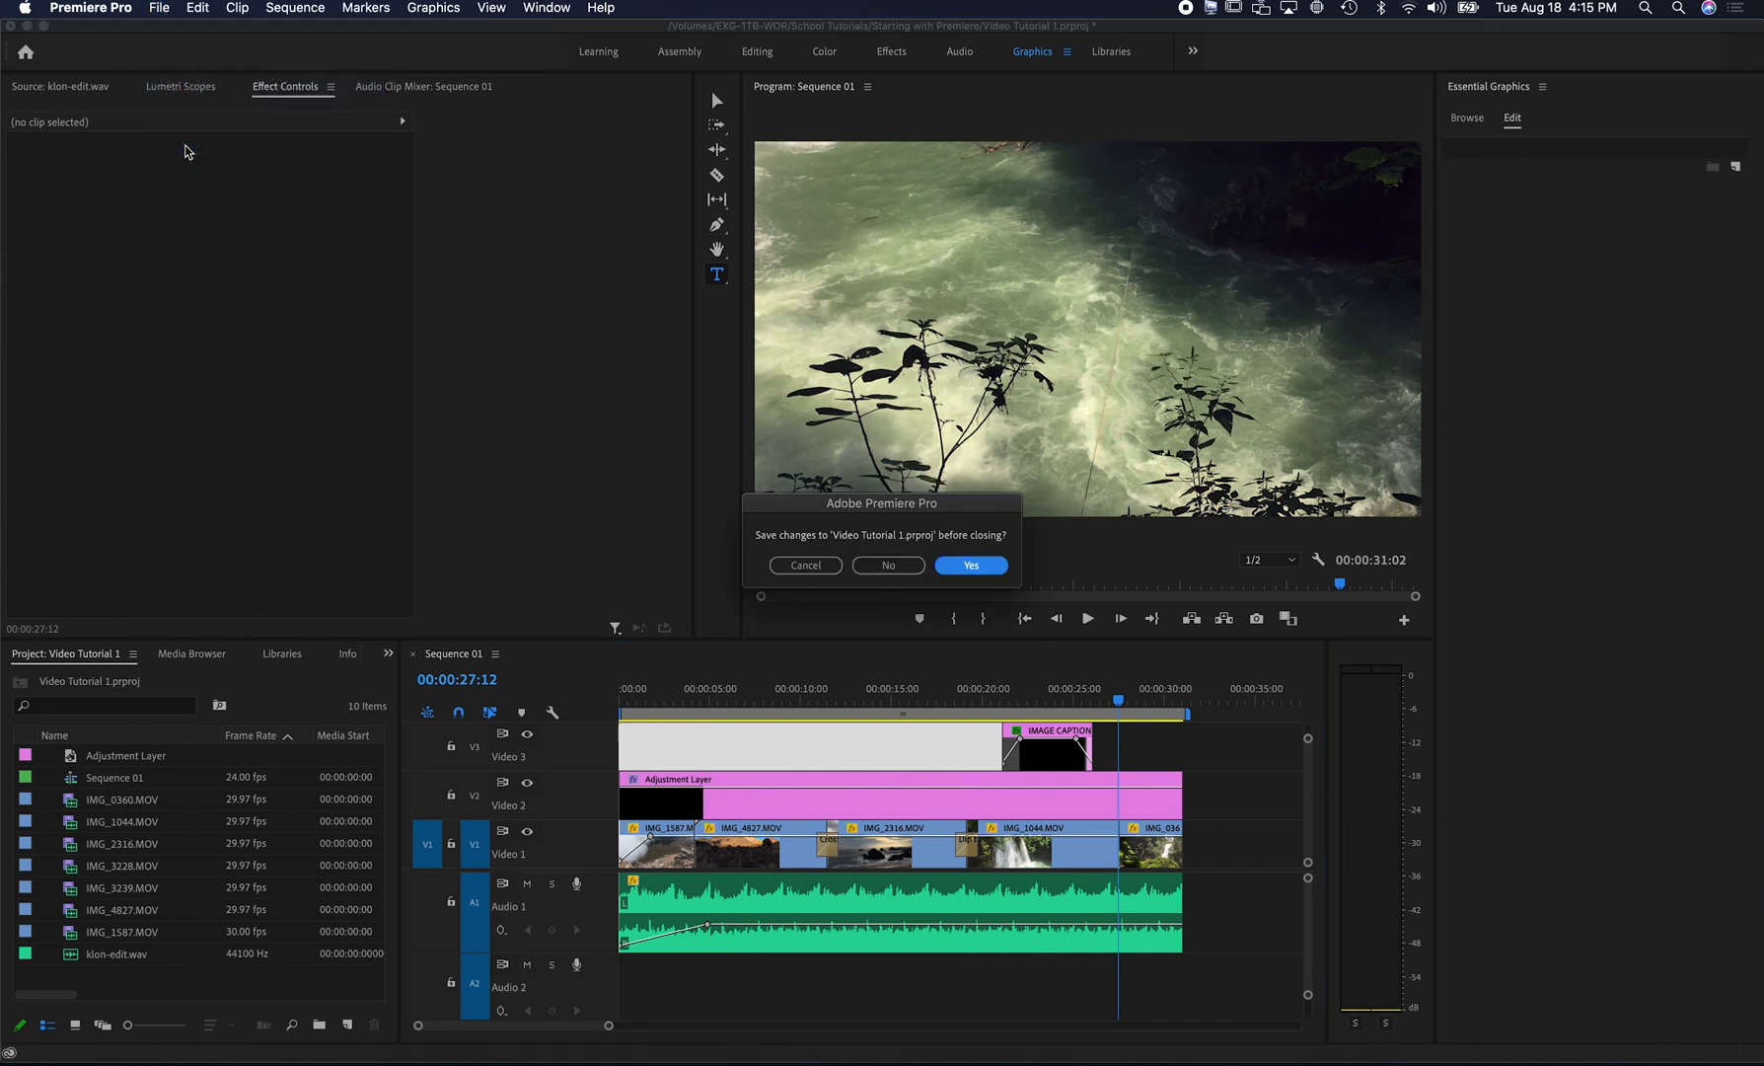
left_click(973, 565)
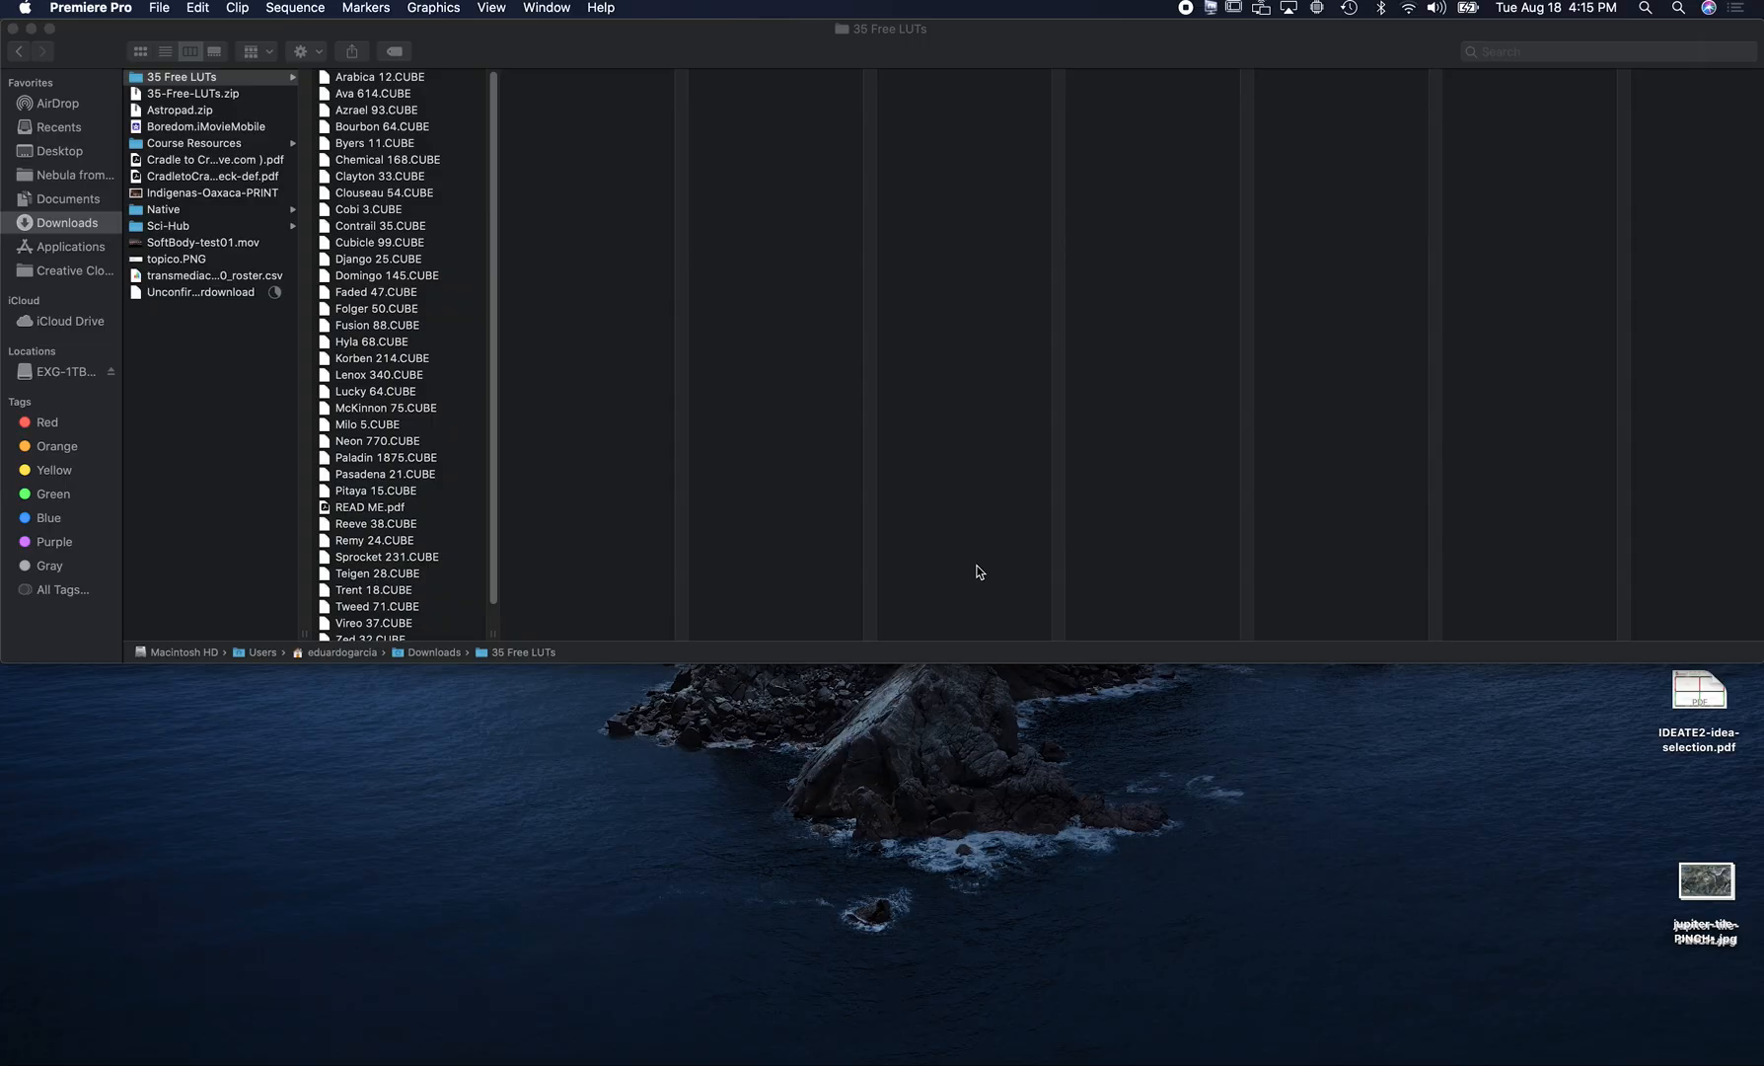
- Switch to Finder, open Tutorial Video Export 1.mp4 from the Starting with Premiere folder on the external drive, and play it in QuickTime Player
key("super+Tab")
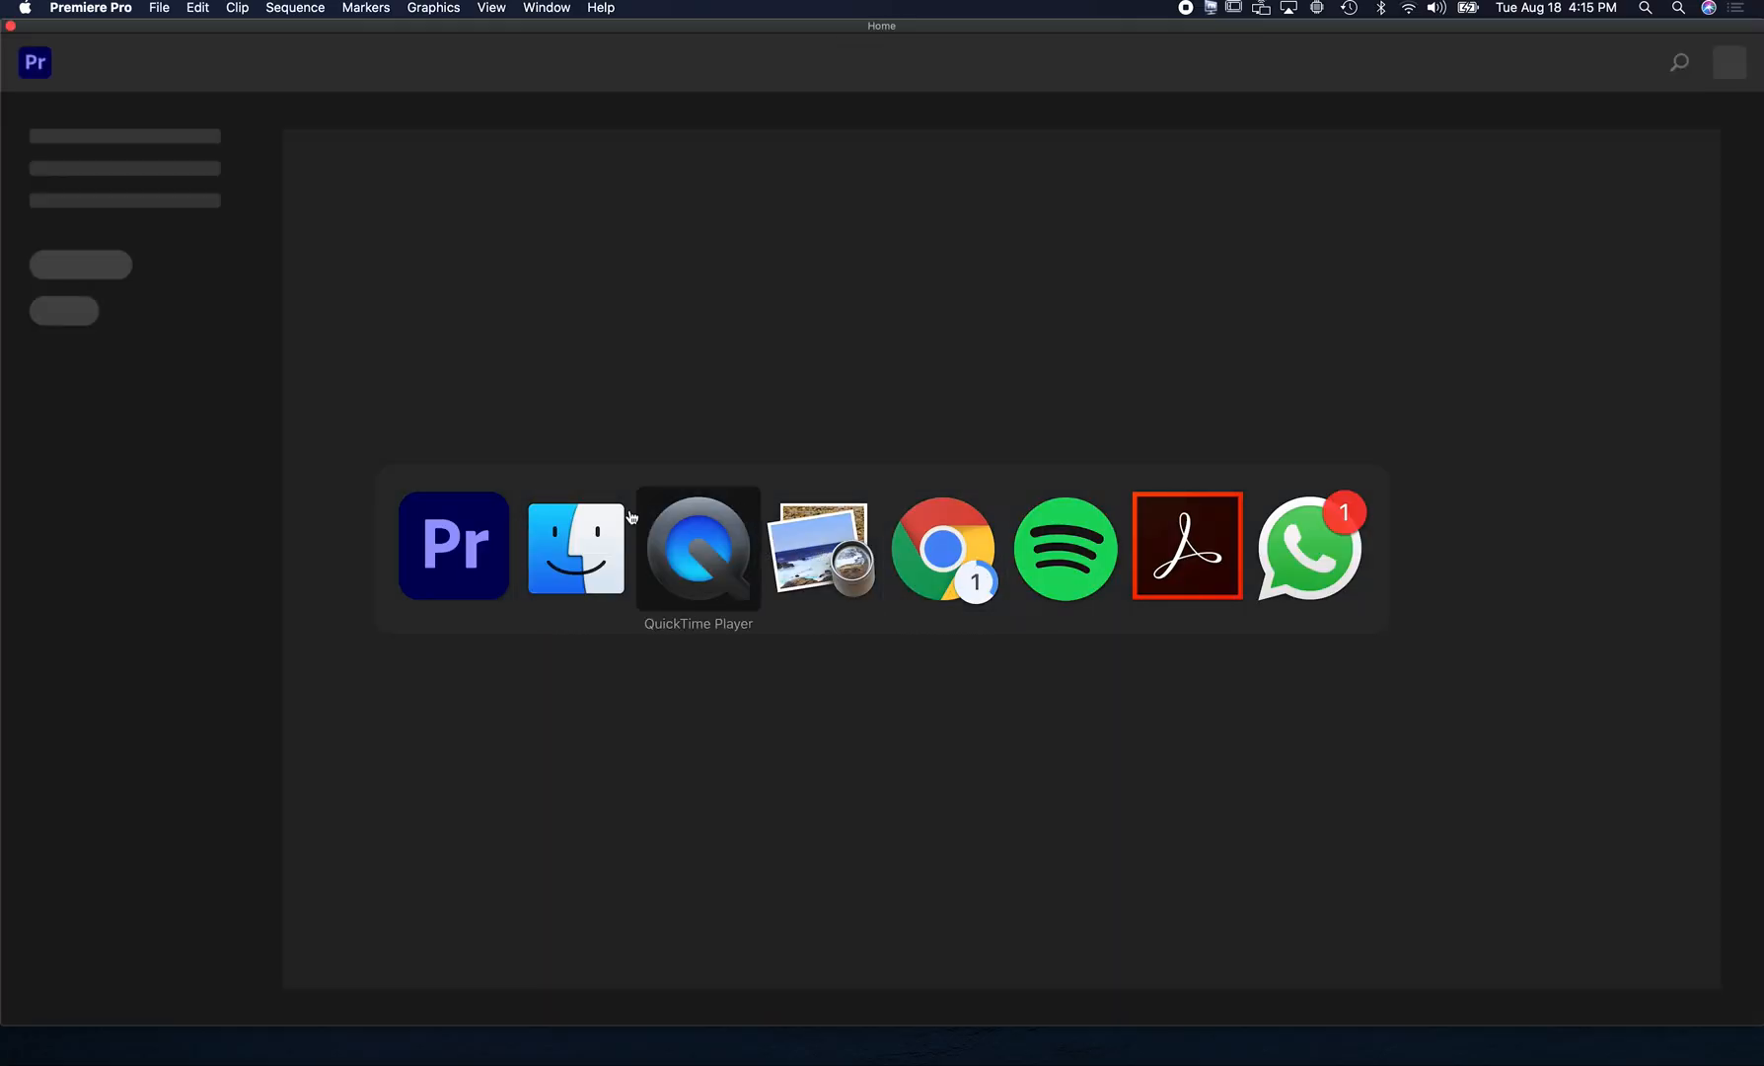
left_click(577, 543)
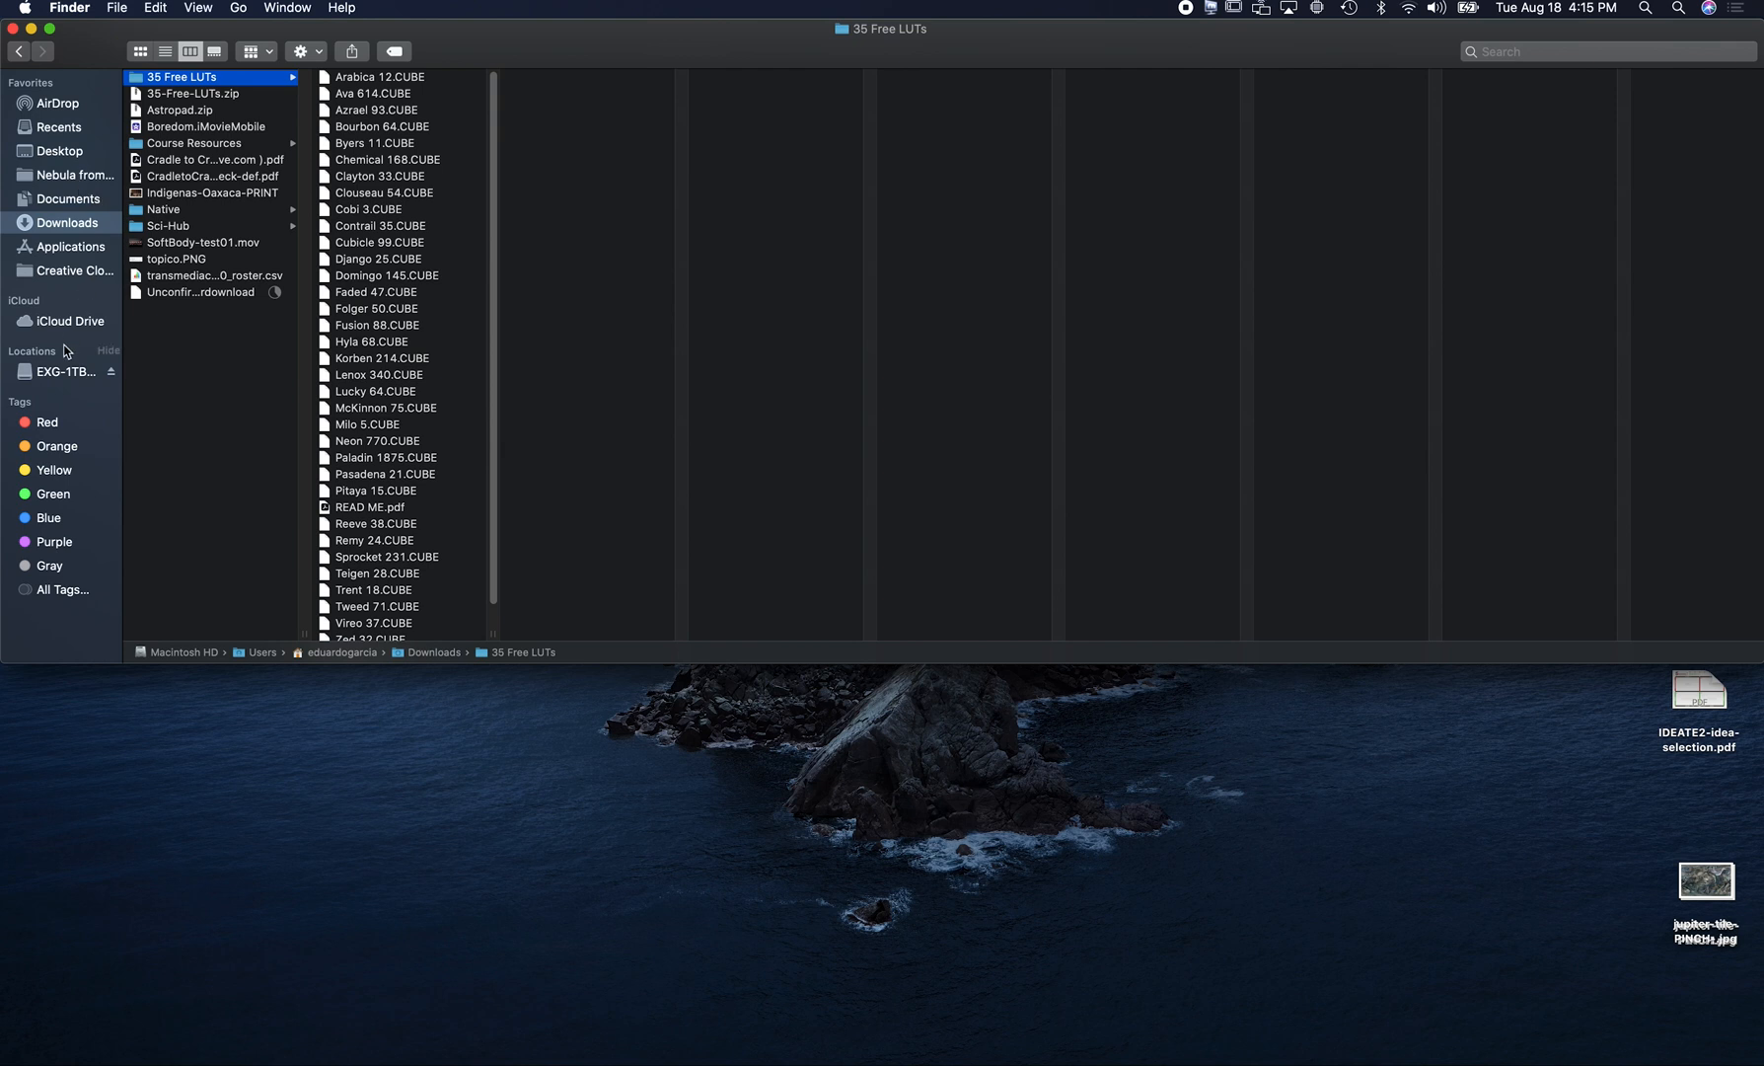
left_click(65, 371)
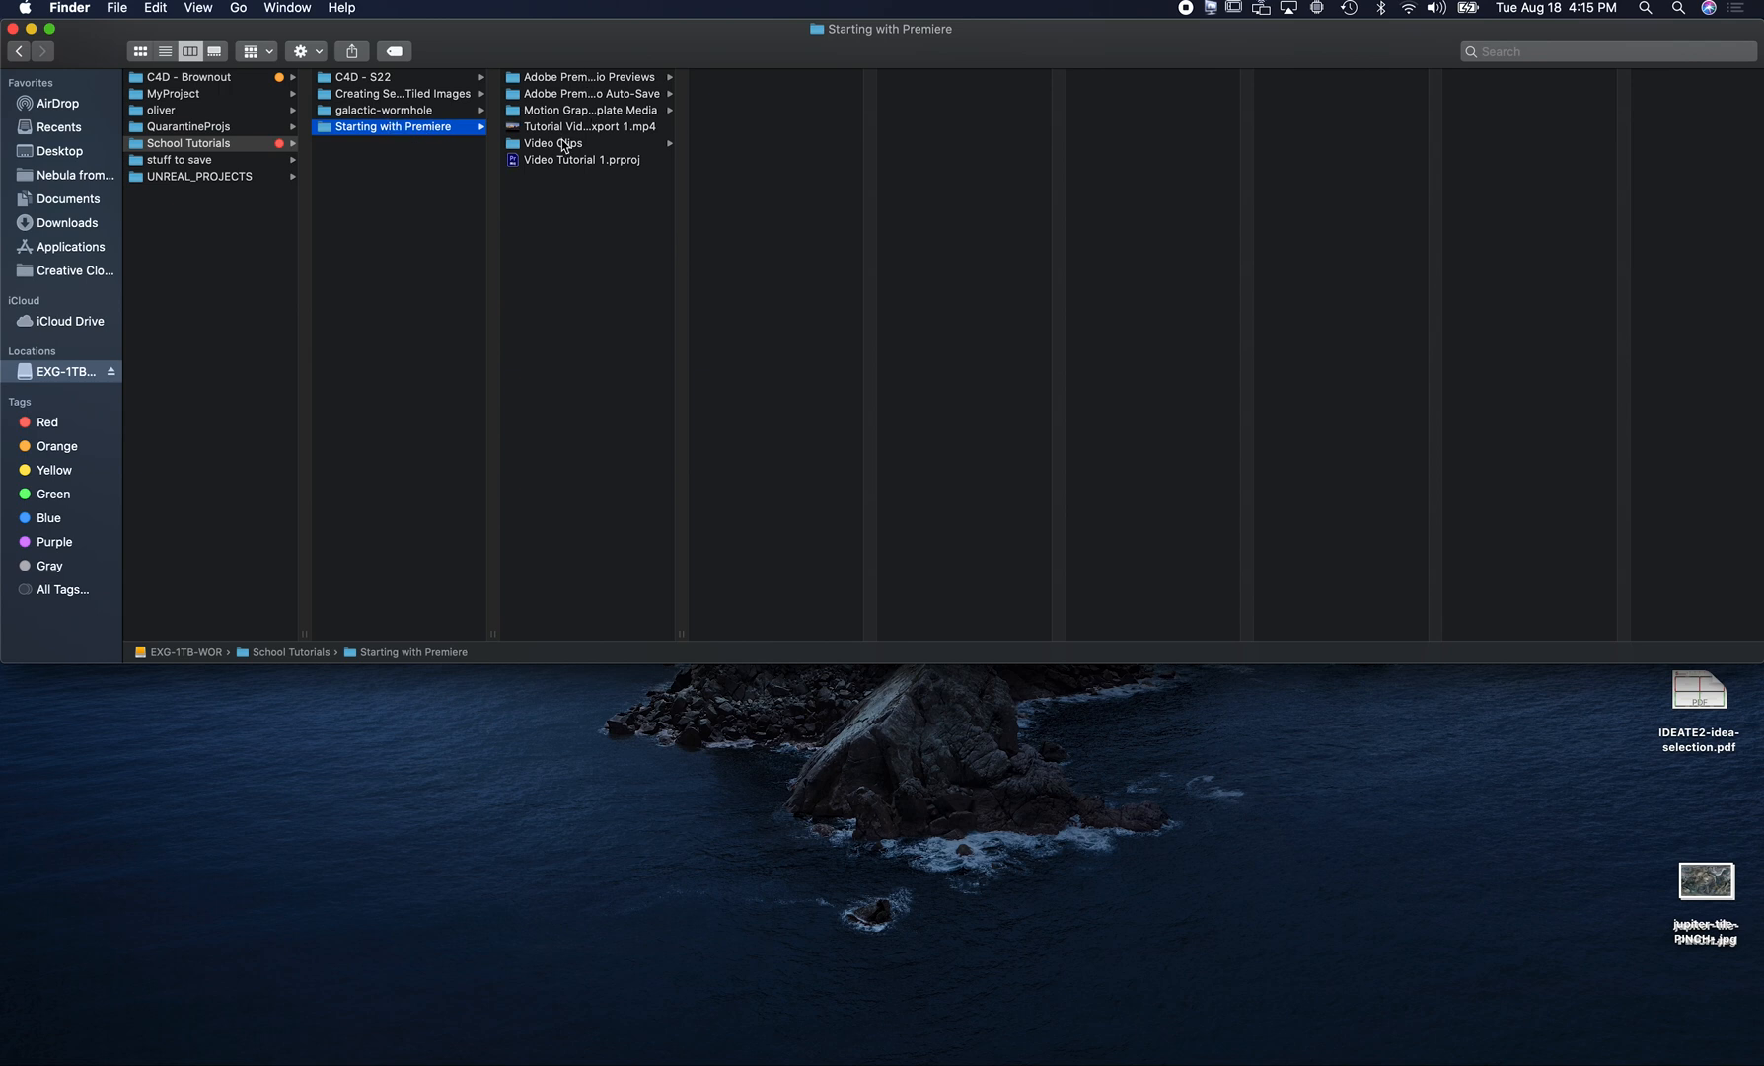
left_click(562, 128)
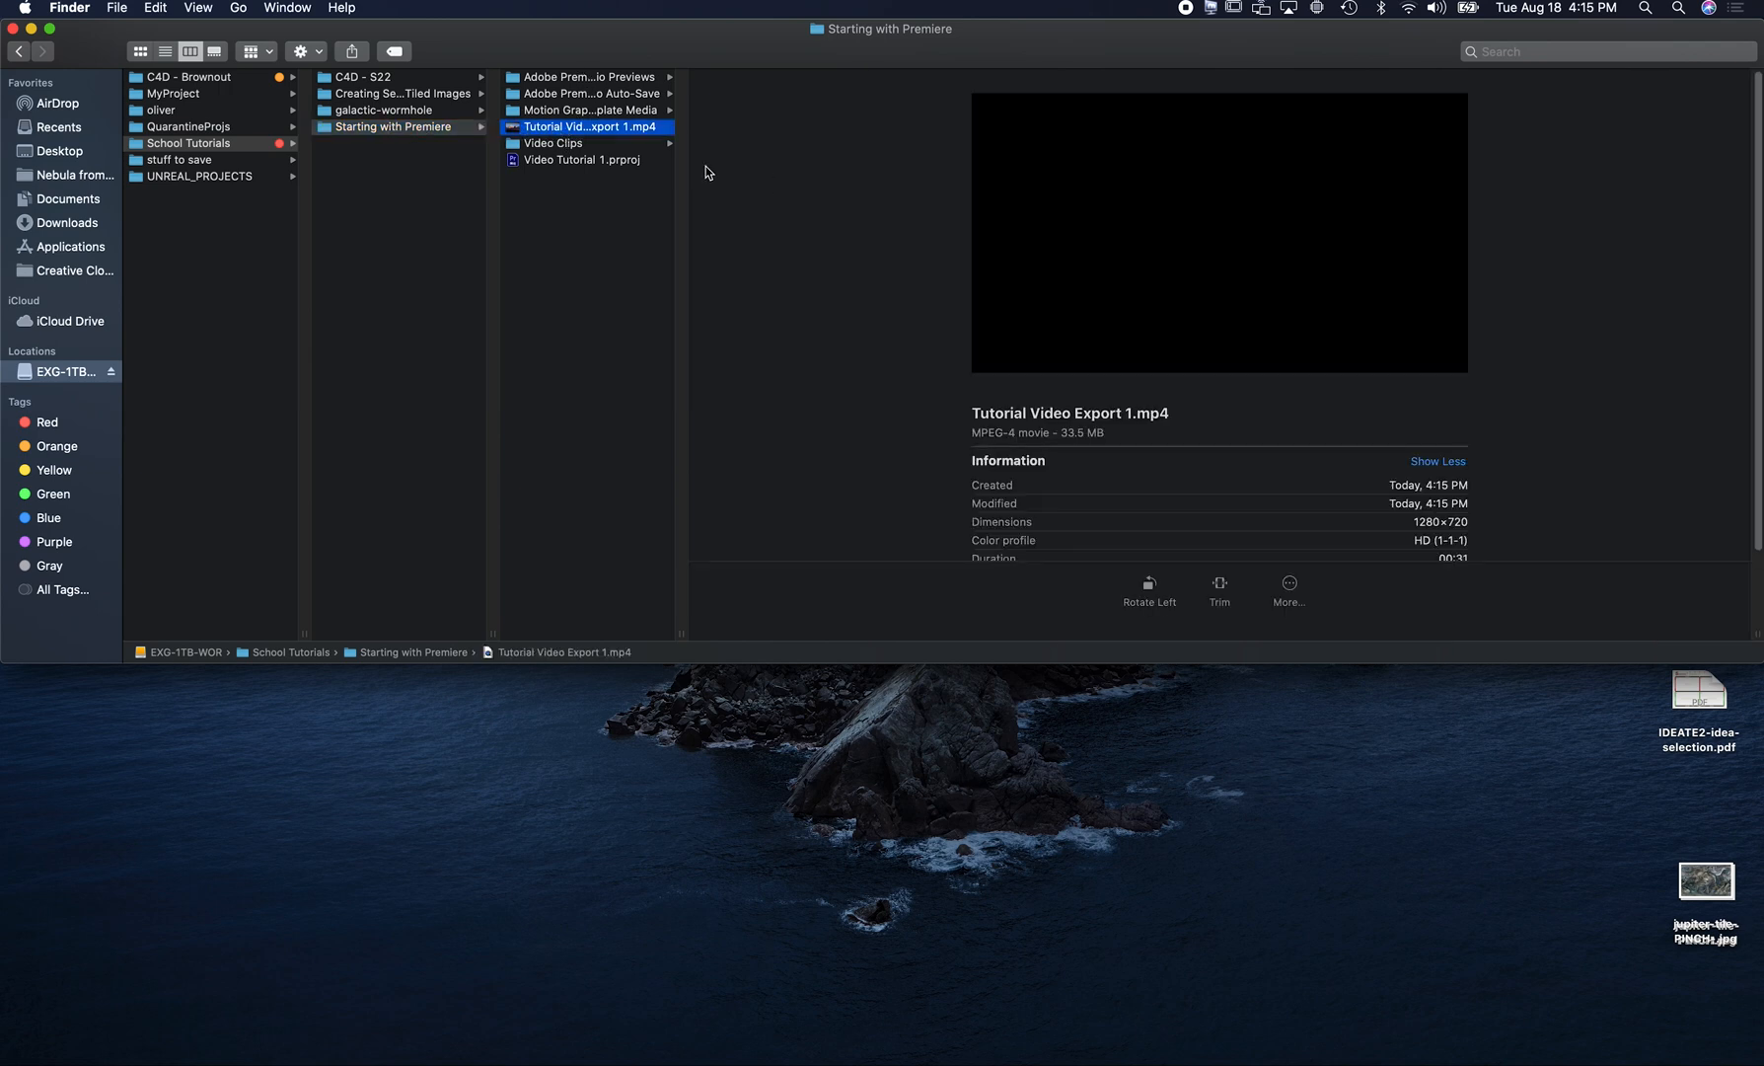
double_click(510, 135)
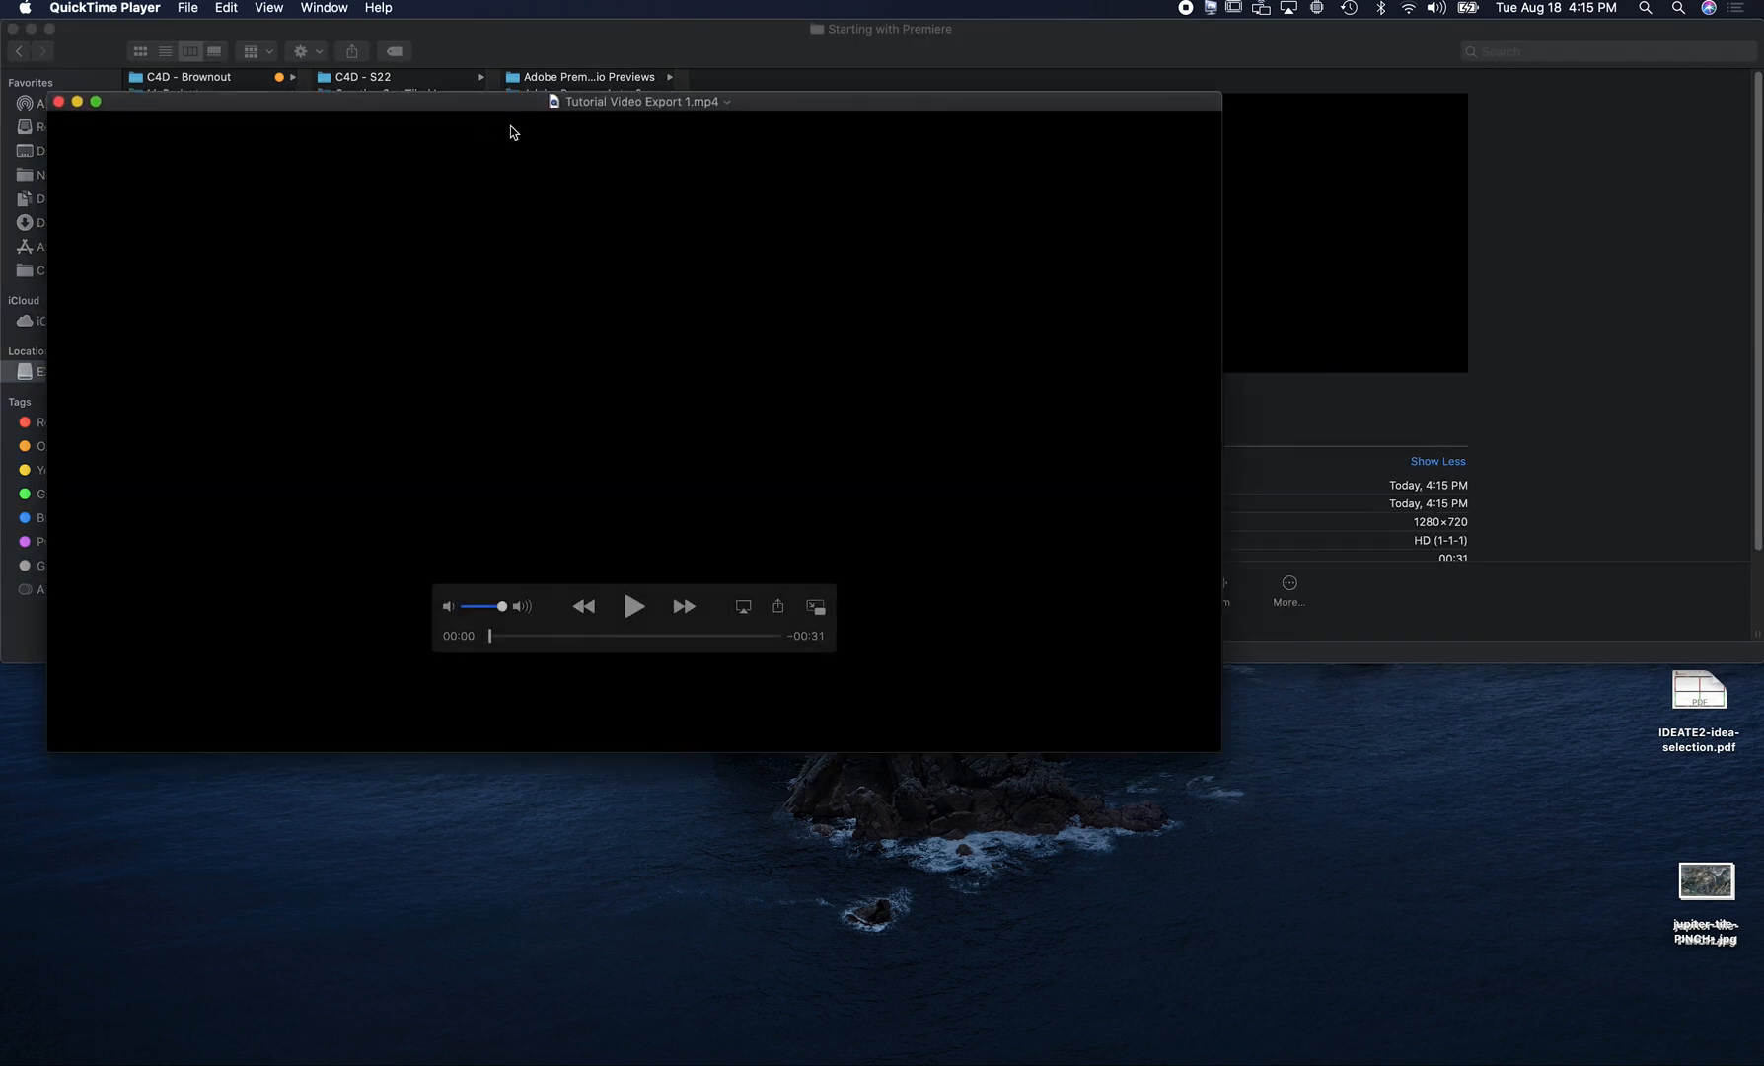
left_click(634, 606)
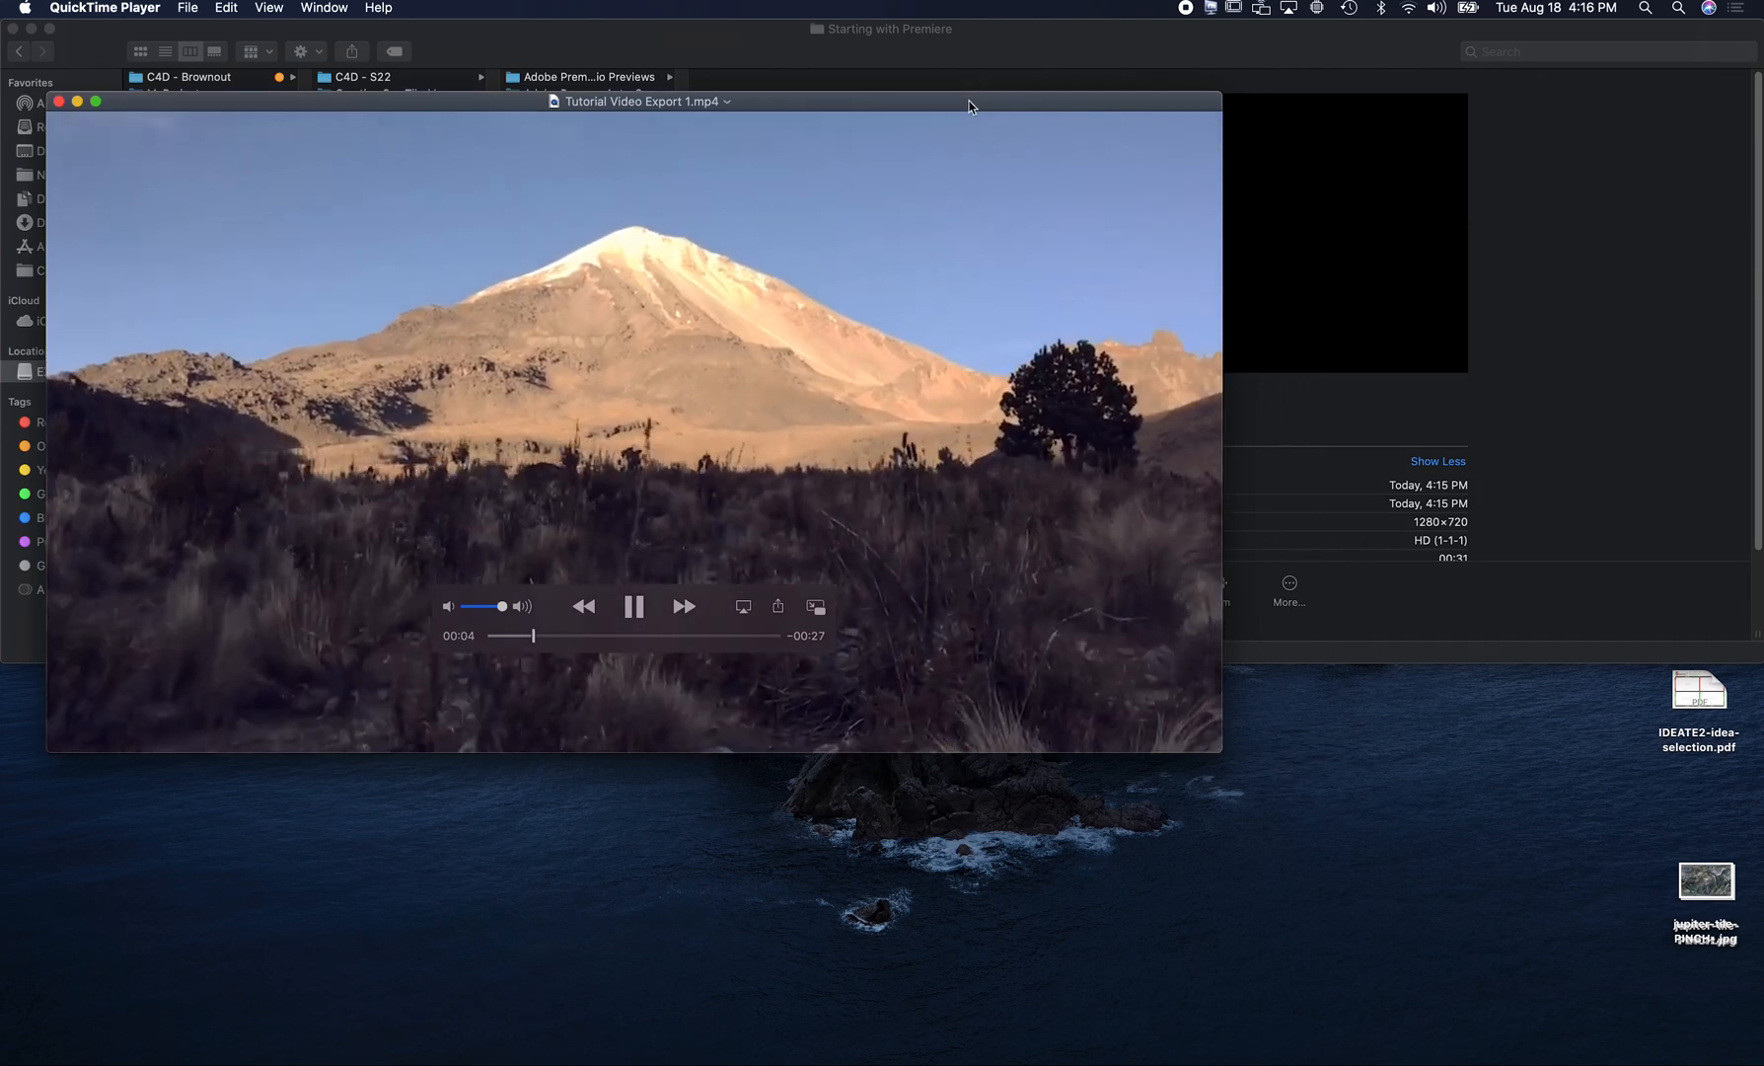
left_click_drag(971, 106, 1134, 188)
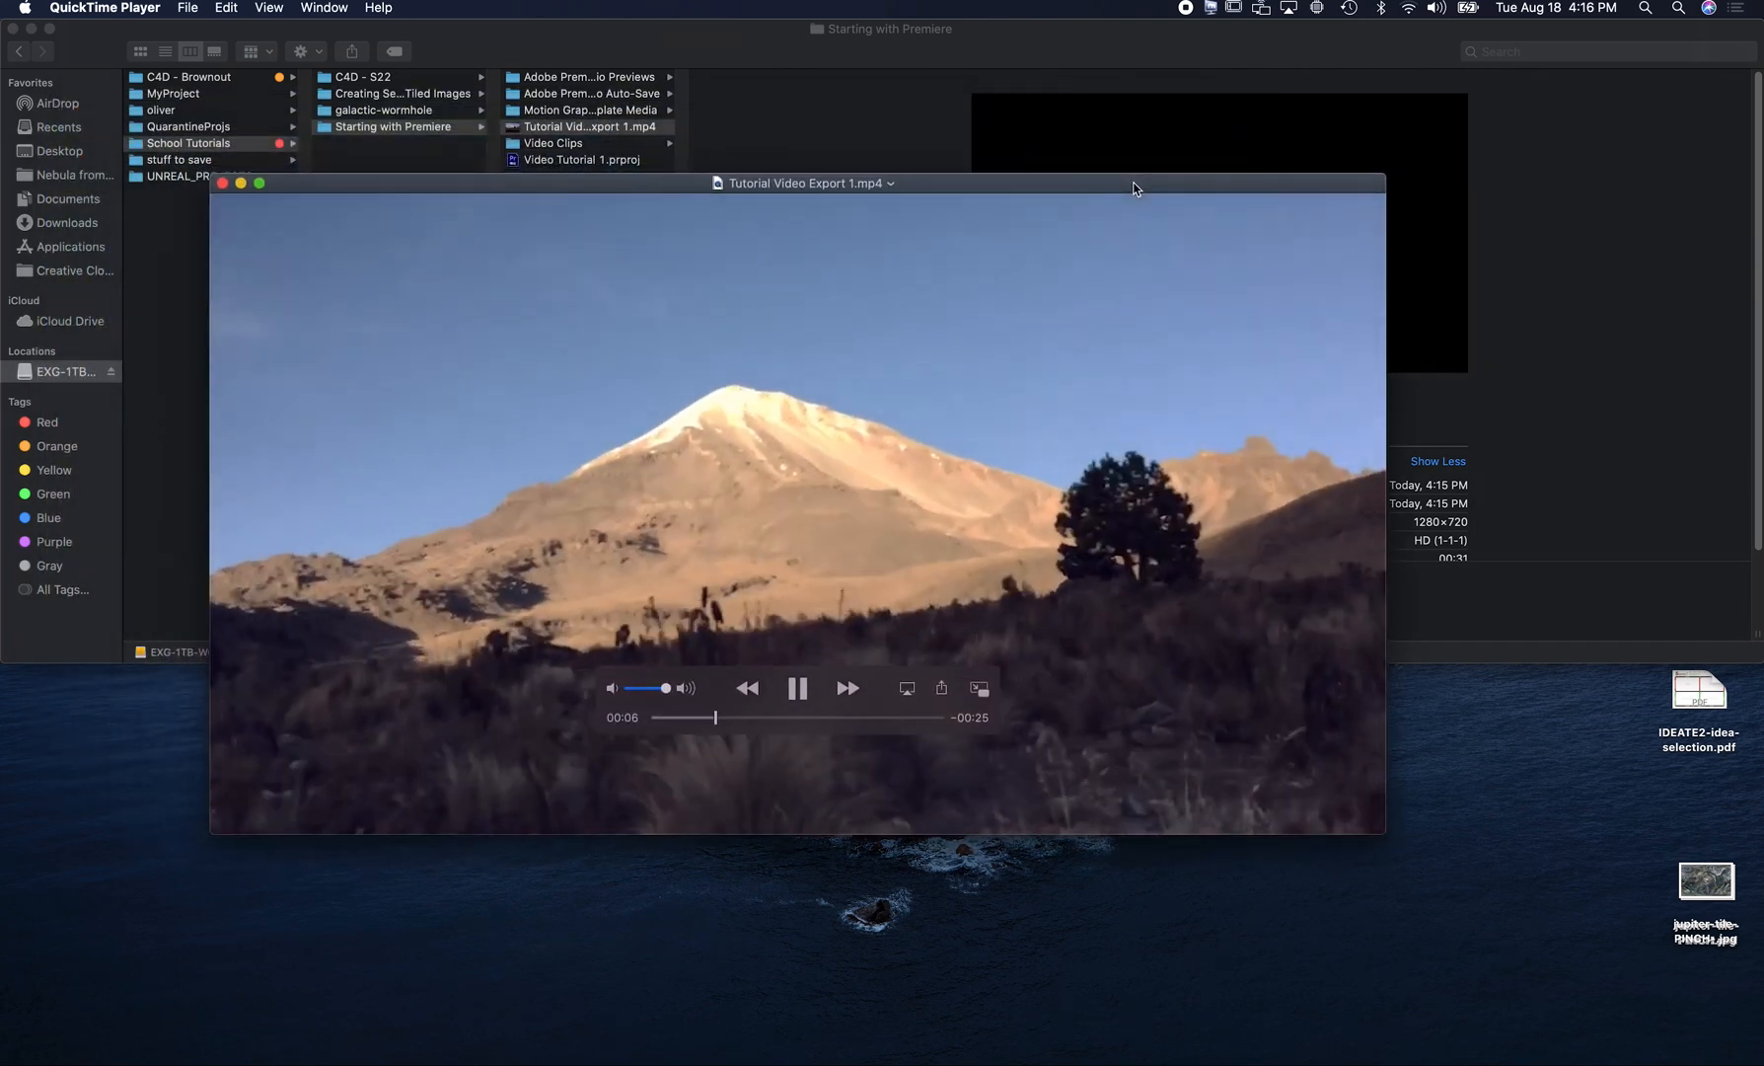